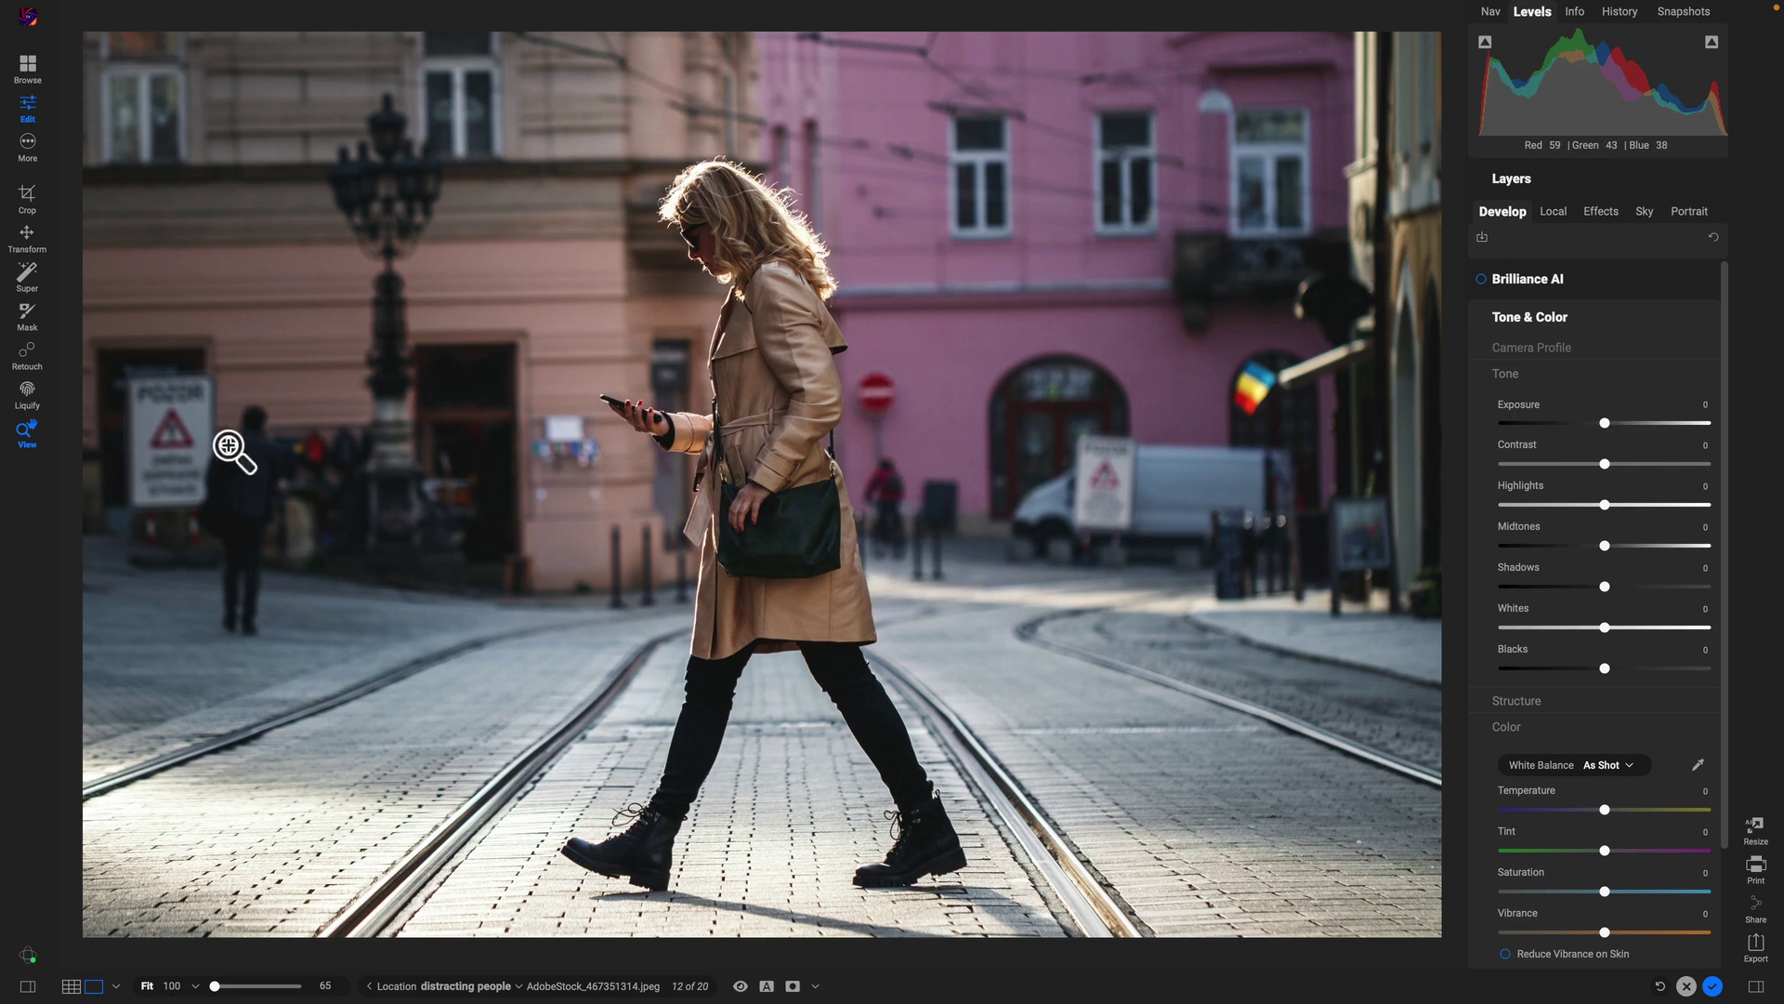
- Activate the Generative Erase retouching tool and choose Stability AI as its model
left_click(27, 362)
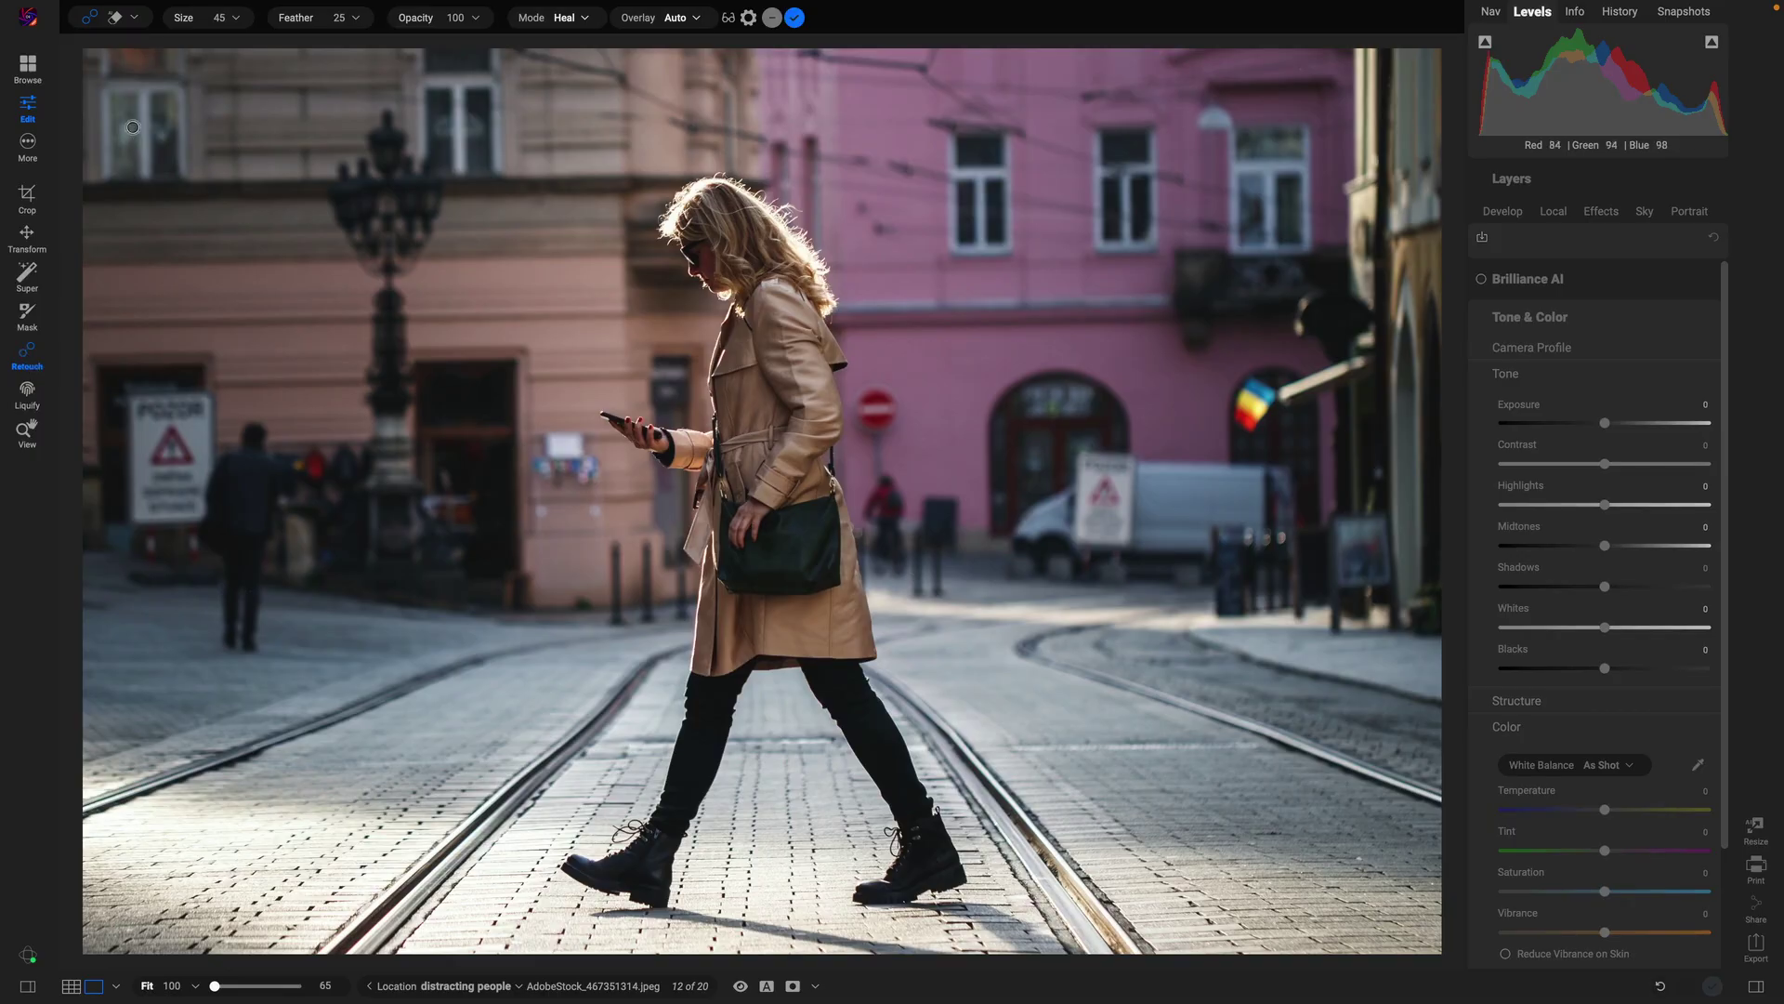
left_click(117, 23)
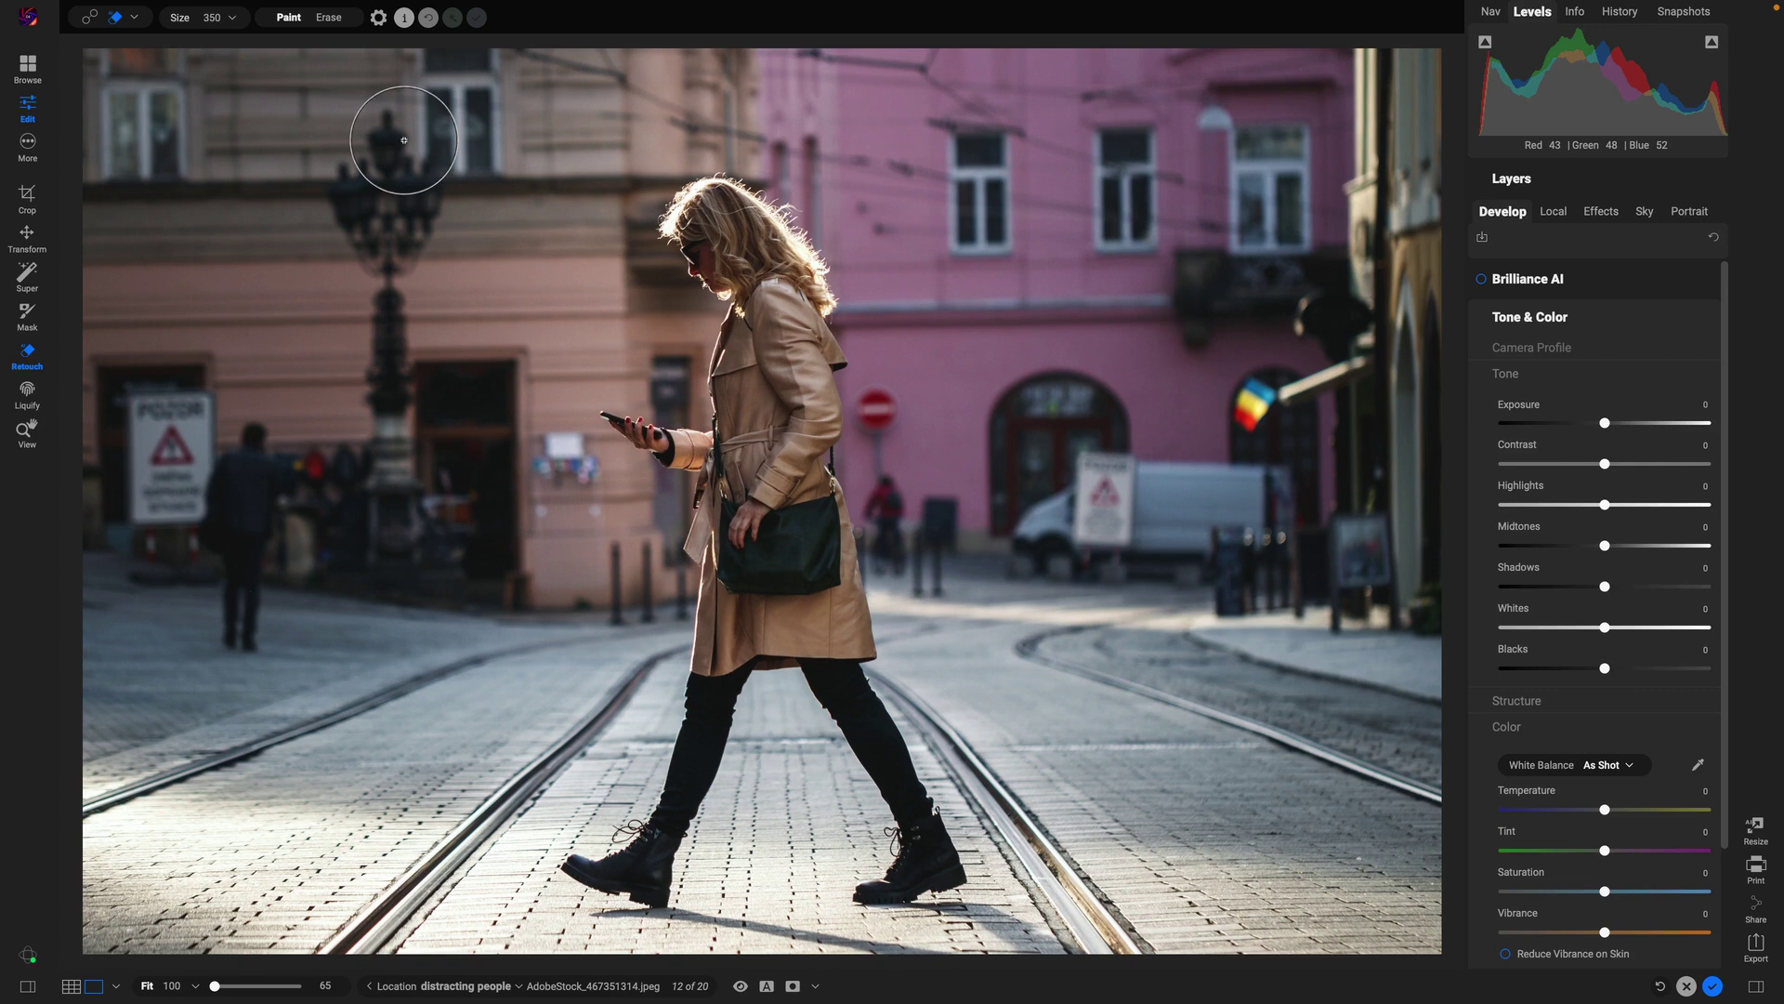
left_click(379, 19)
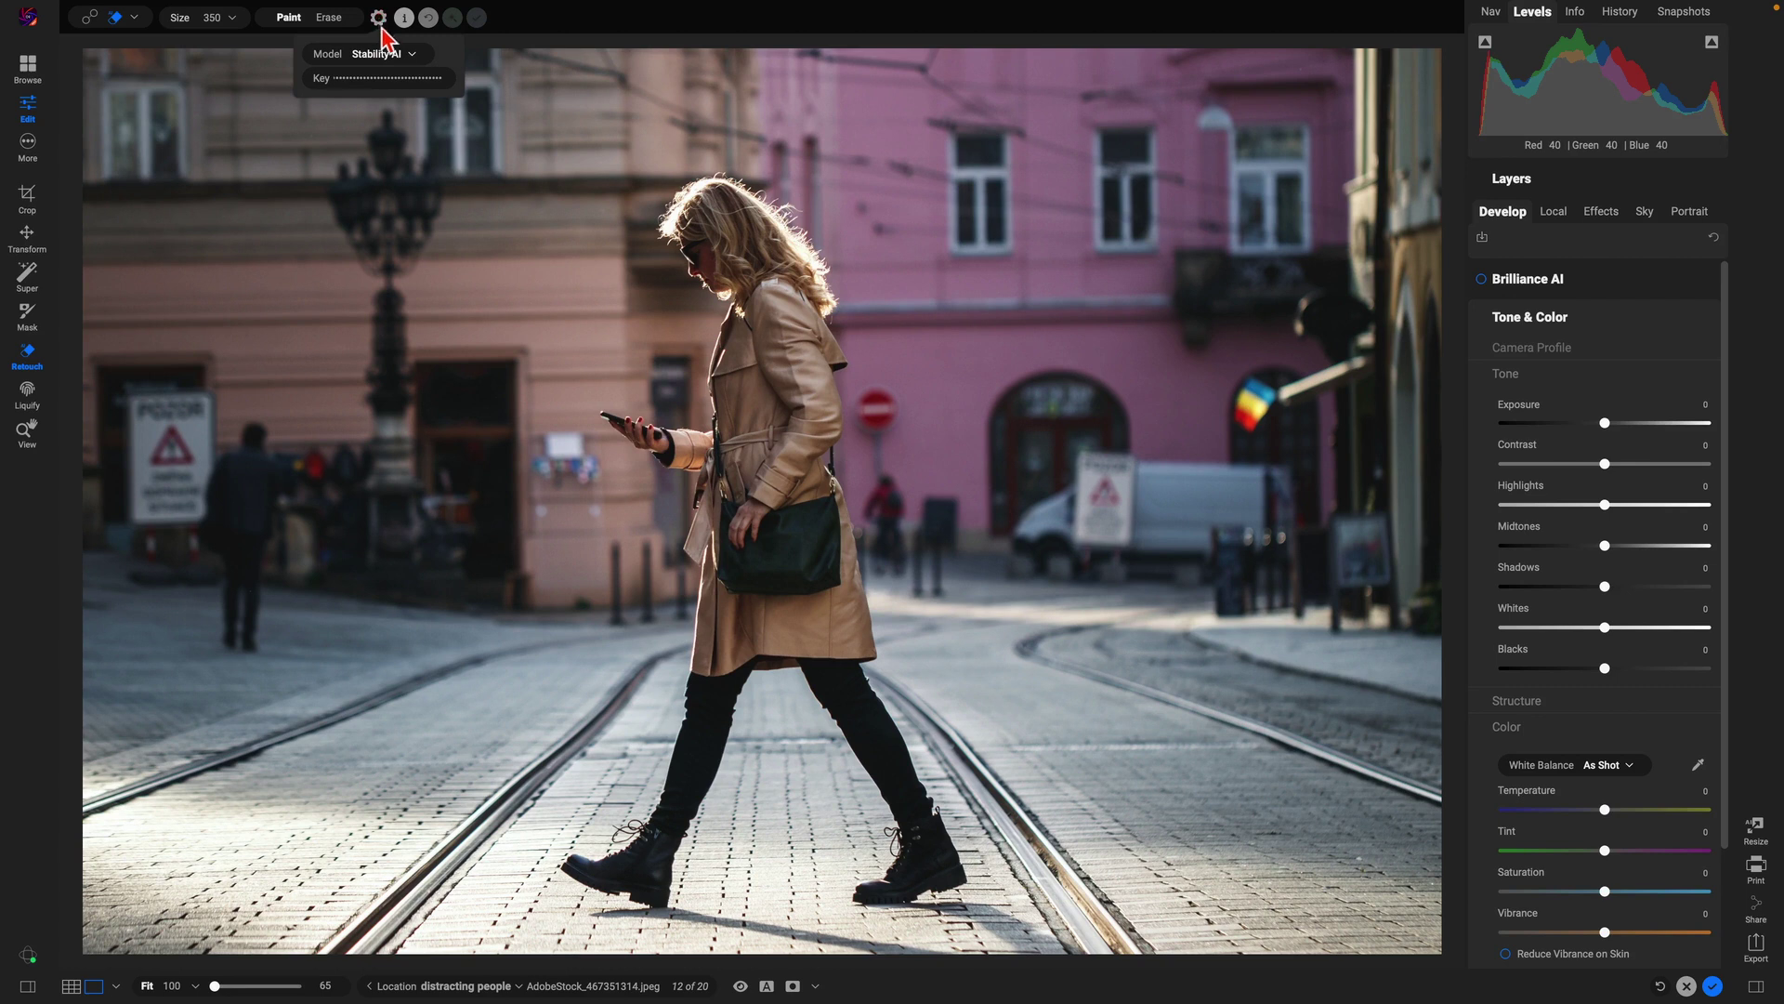
left_click(391, 53)
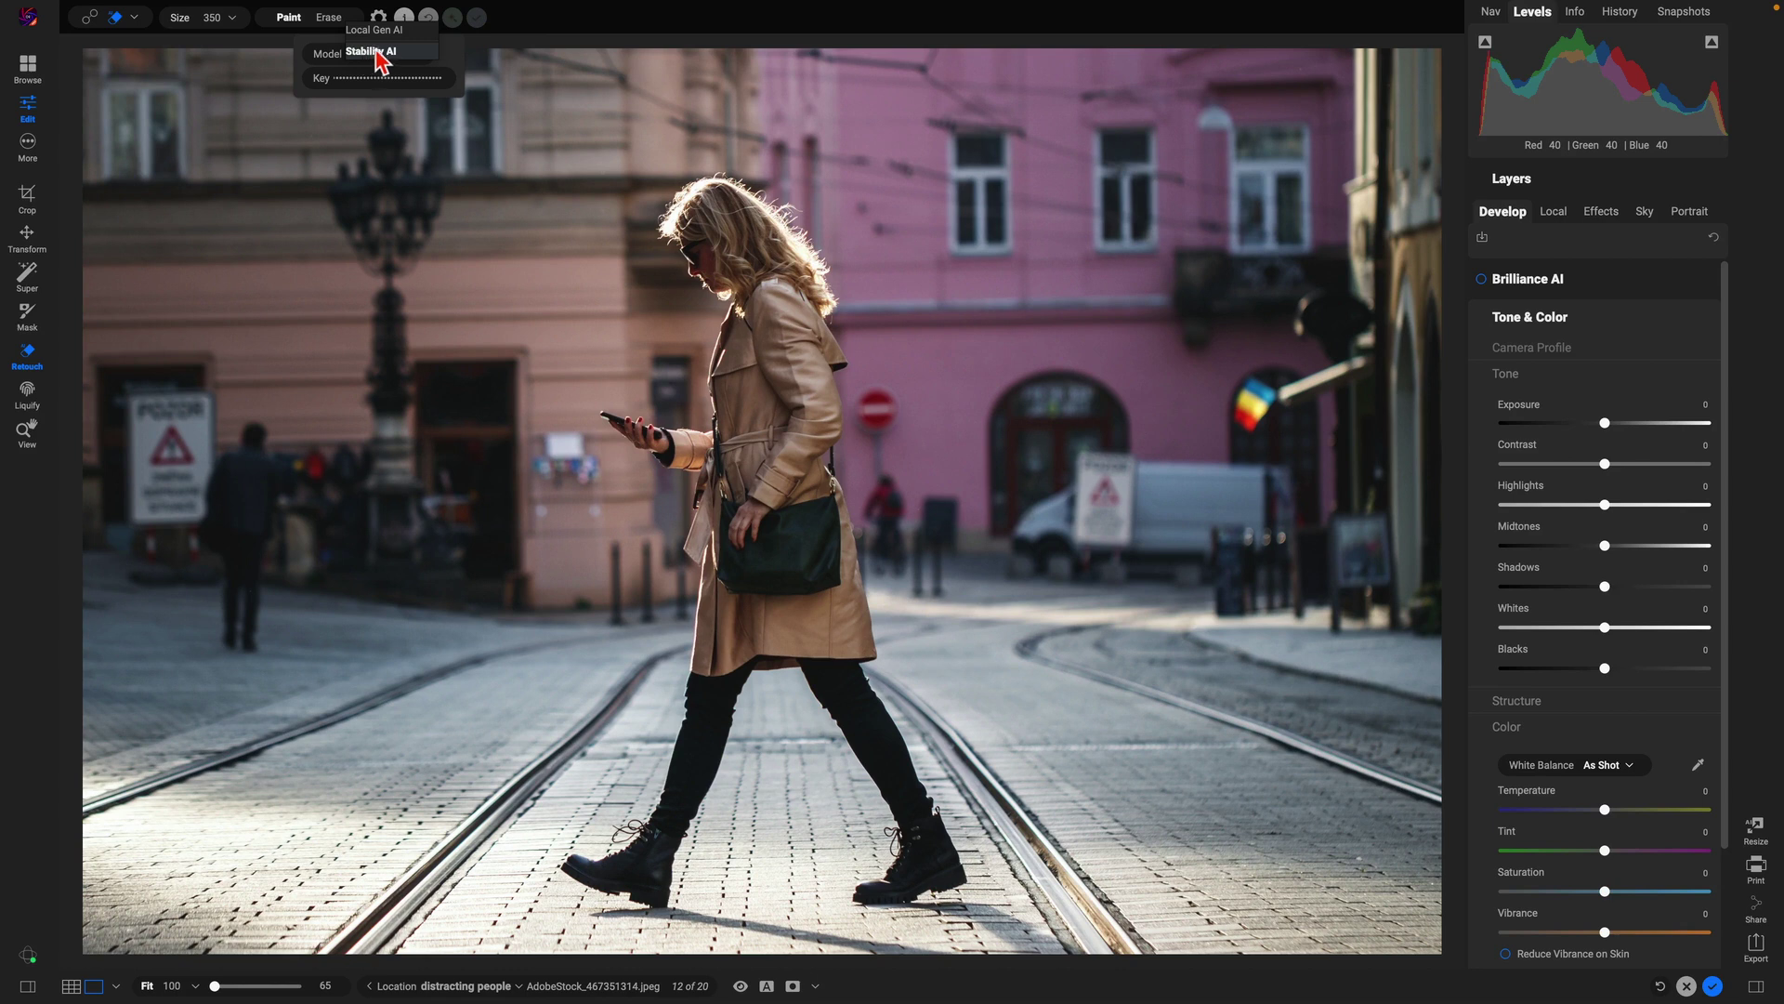
left_click(374, 53)
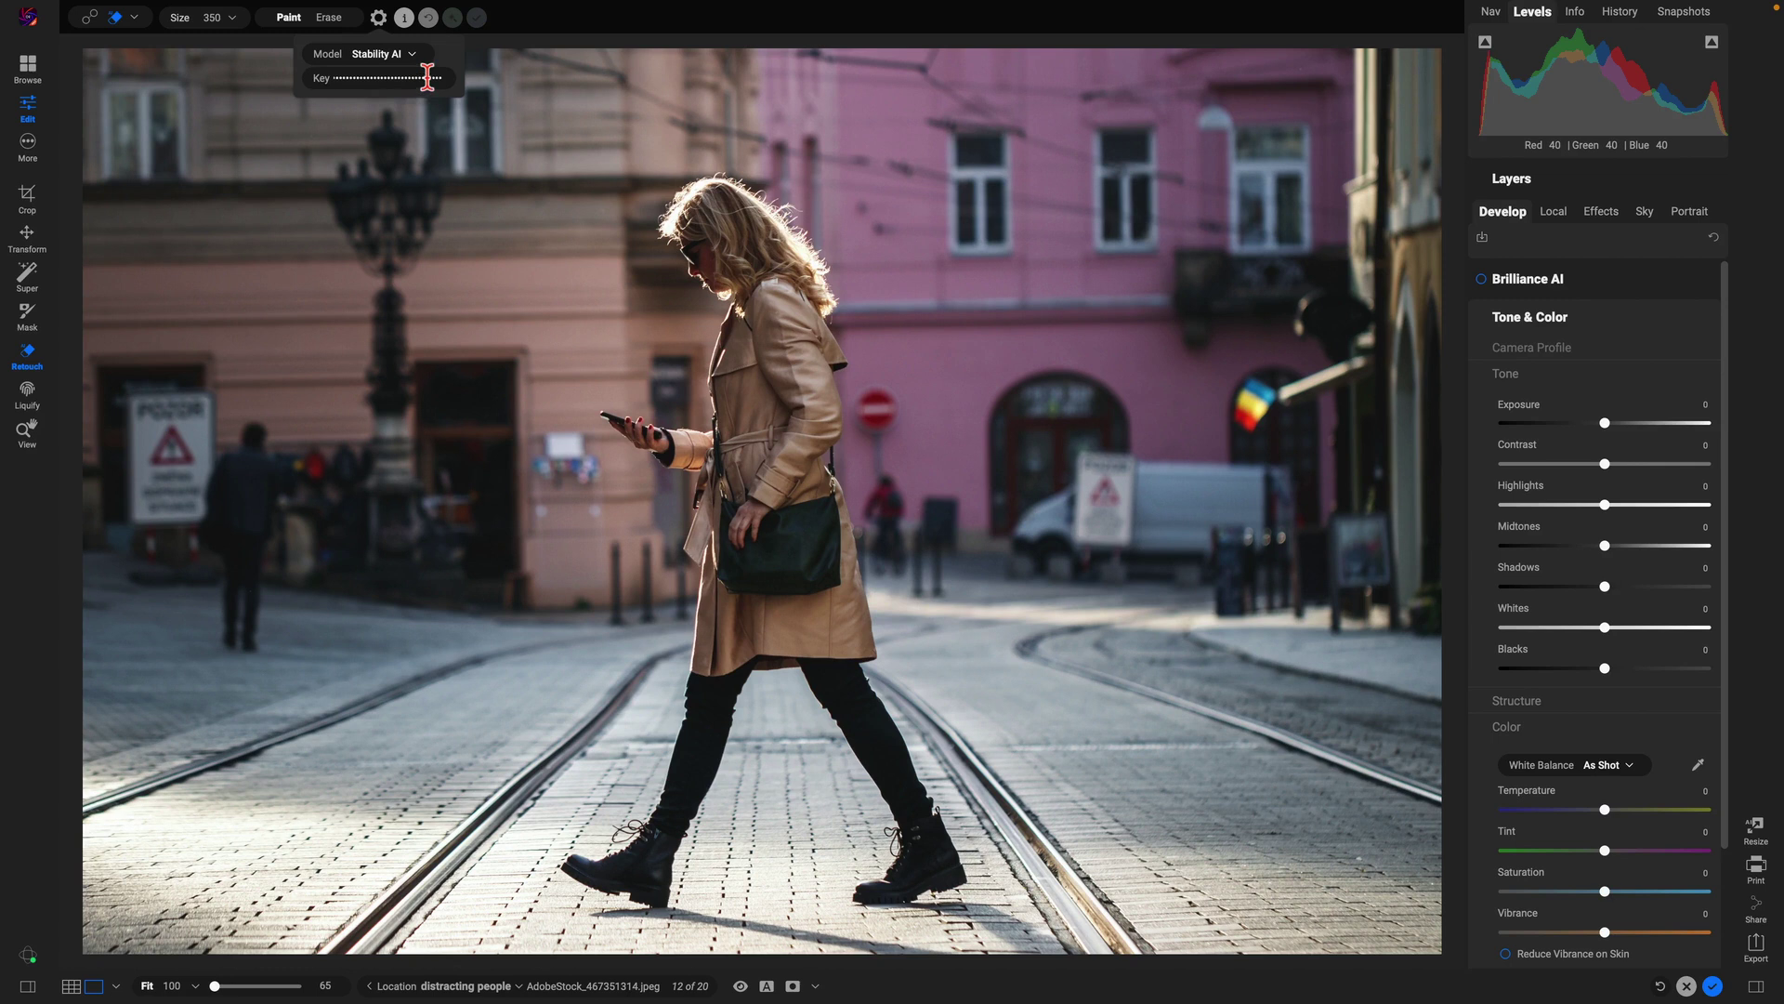
left_click(379, 20)
left_click(379, 20)
left_click(587, 36)
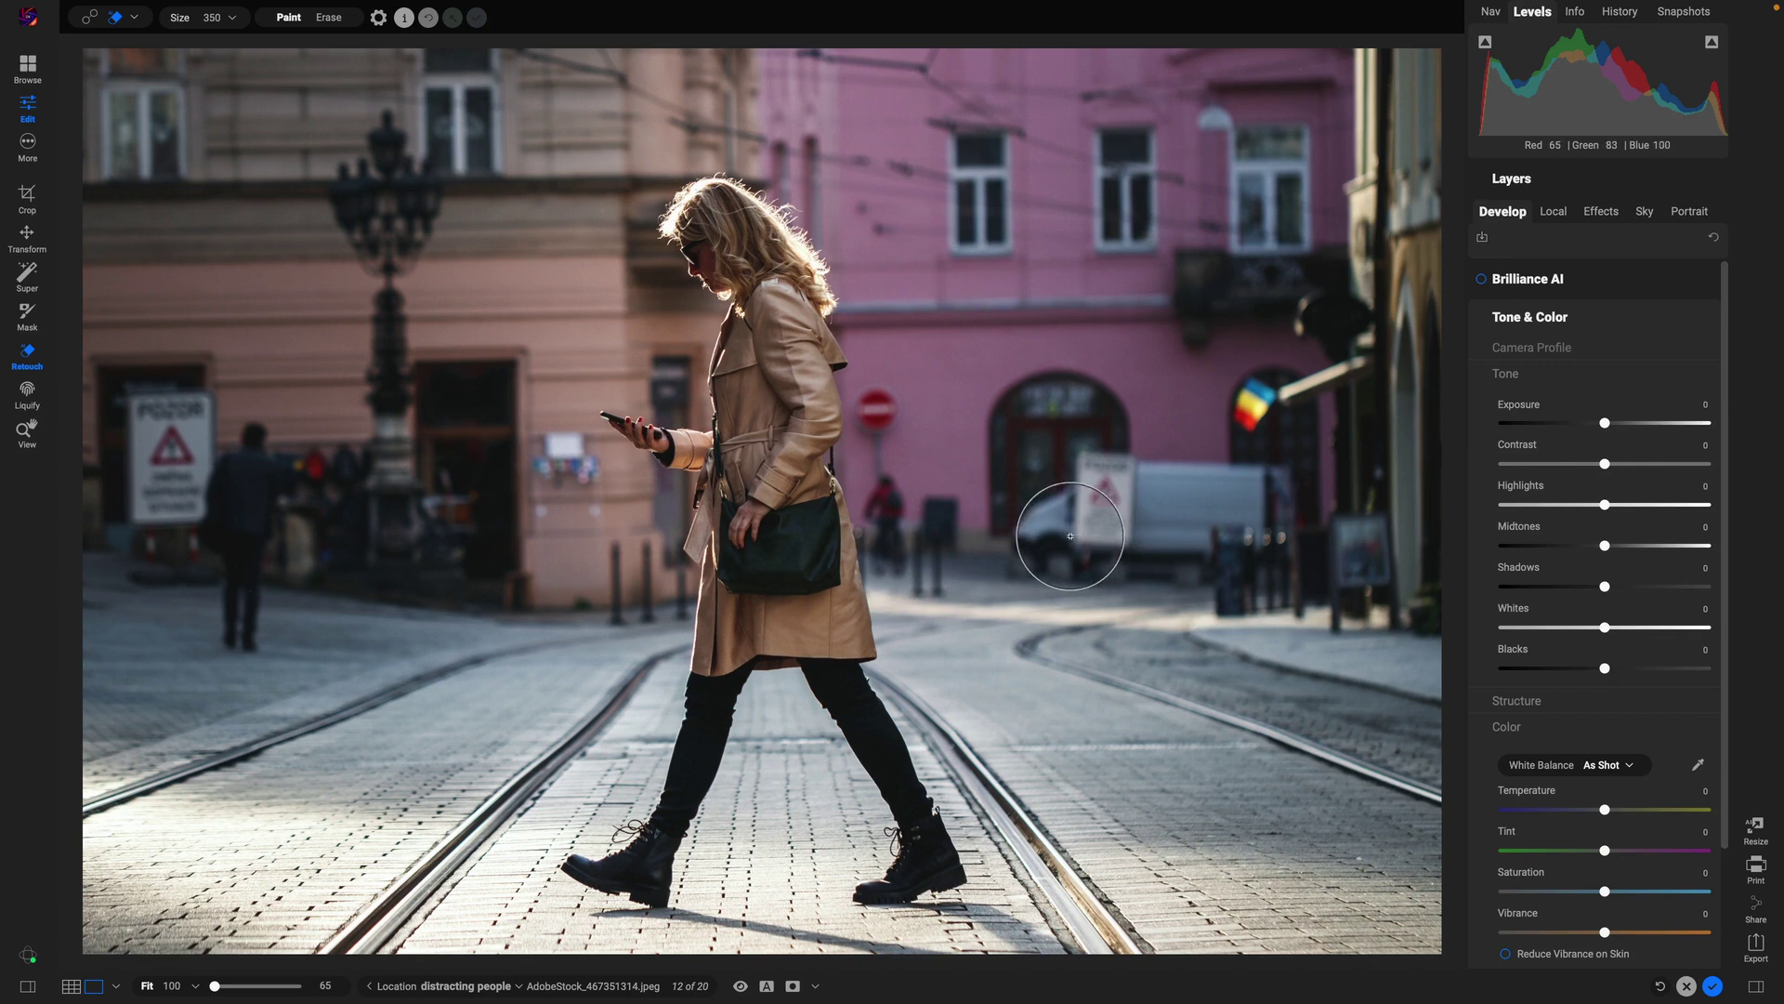
- Paint the erase mask over the van, the no-entry sign and cyclist, the wall notices and the POZOR sign, using brush size 175 for the smaller objects
mouse_move(1058, 535)
left_mouse_down()
mouse_move(1085, 483)
mouse_move(1233, 486)
mouse_move(1266, 508)
mouse_move(1250, 548)
mouse_move(1032, 544)
mouse_move(1137, 500)
mouse_move(1207, 522)
left_mouse_up()
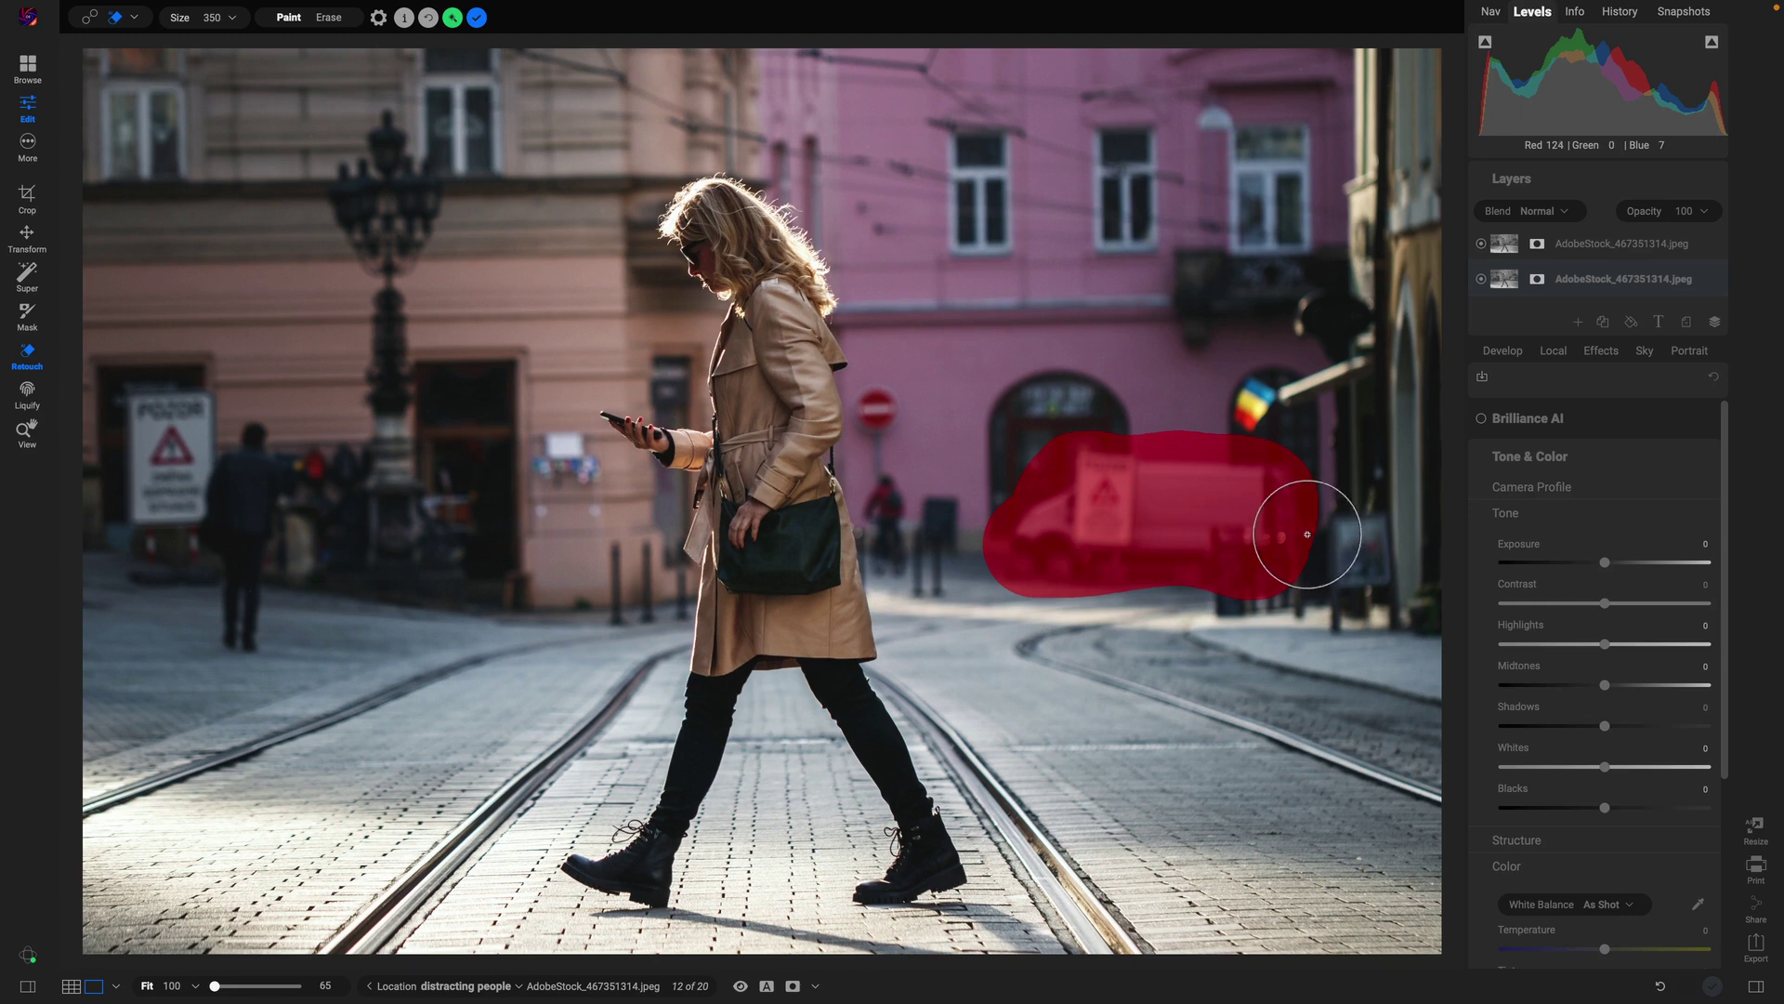
key("bracketleft")
key("bracketleft")
left_click_drag(876, 406, 893, 547)
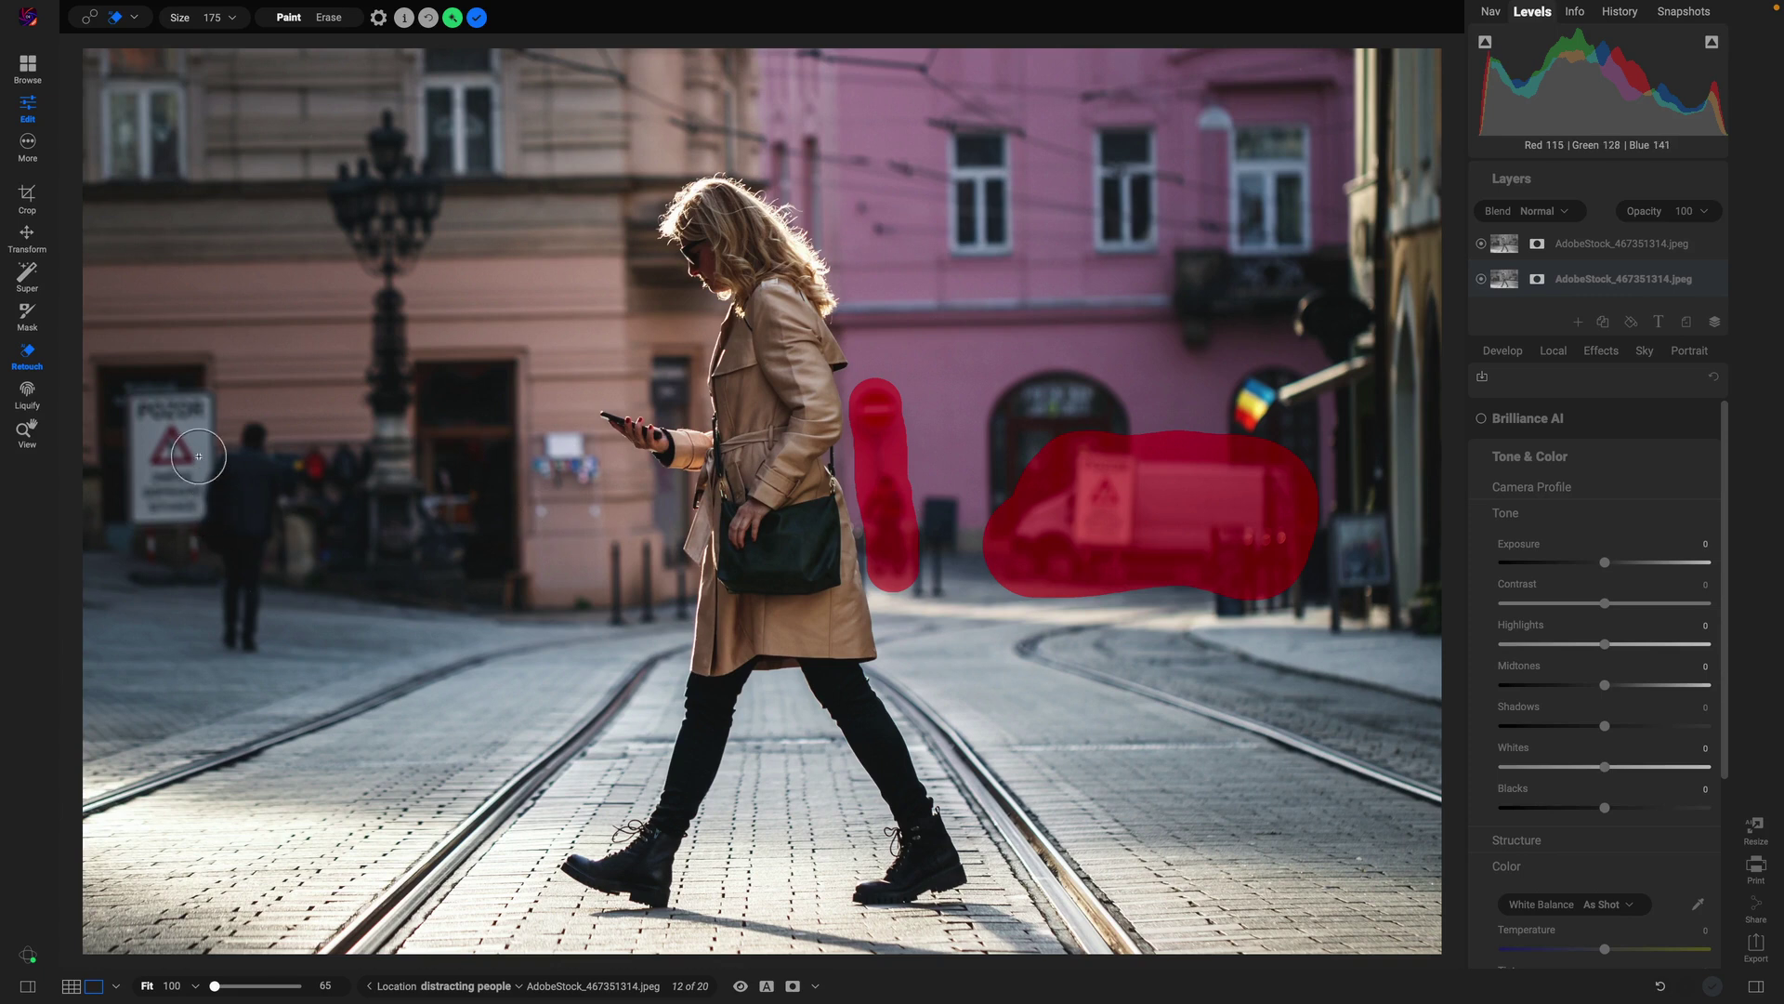
mouse_move(571, 439)
left_mouse_down()
mouse_move(553, 492)
mouse_move(588, 498)
mouse_move(573, 459)
left_mouse_up()
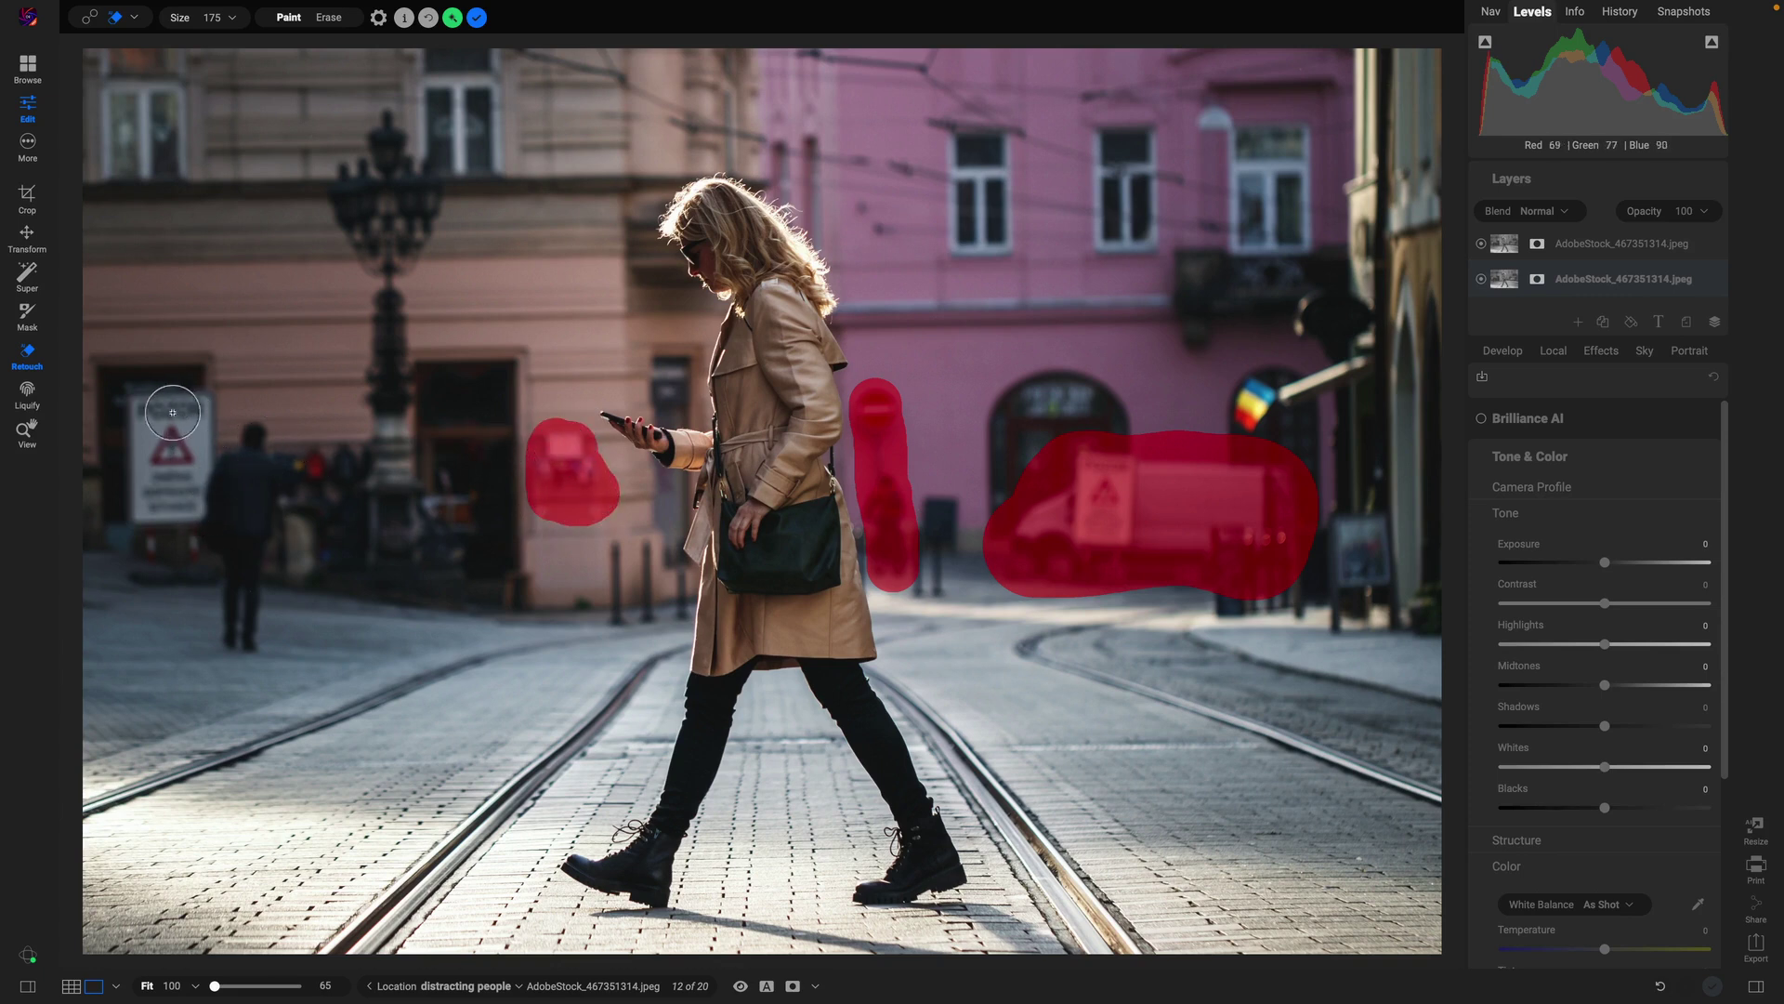
mouse_move(147, 411)
left_mouse_down()
mouse_move(198, 411)
mouse_move(205, 503)
mouse_move(140, 511)
mouse_move(135, 437)
mouse_move(164, 449)
mouse_move(163, 559)
mouse_move(189, 543)
mouse_move(148, 567)
mouse_move(200, 565)
mouse_move(185, 507)
left_mouse_up()
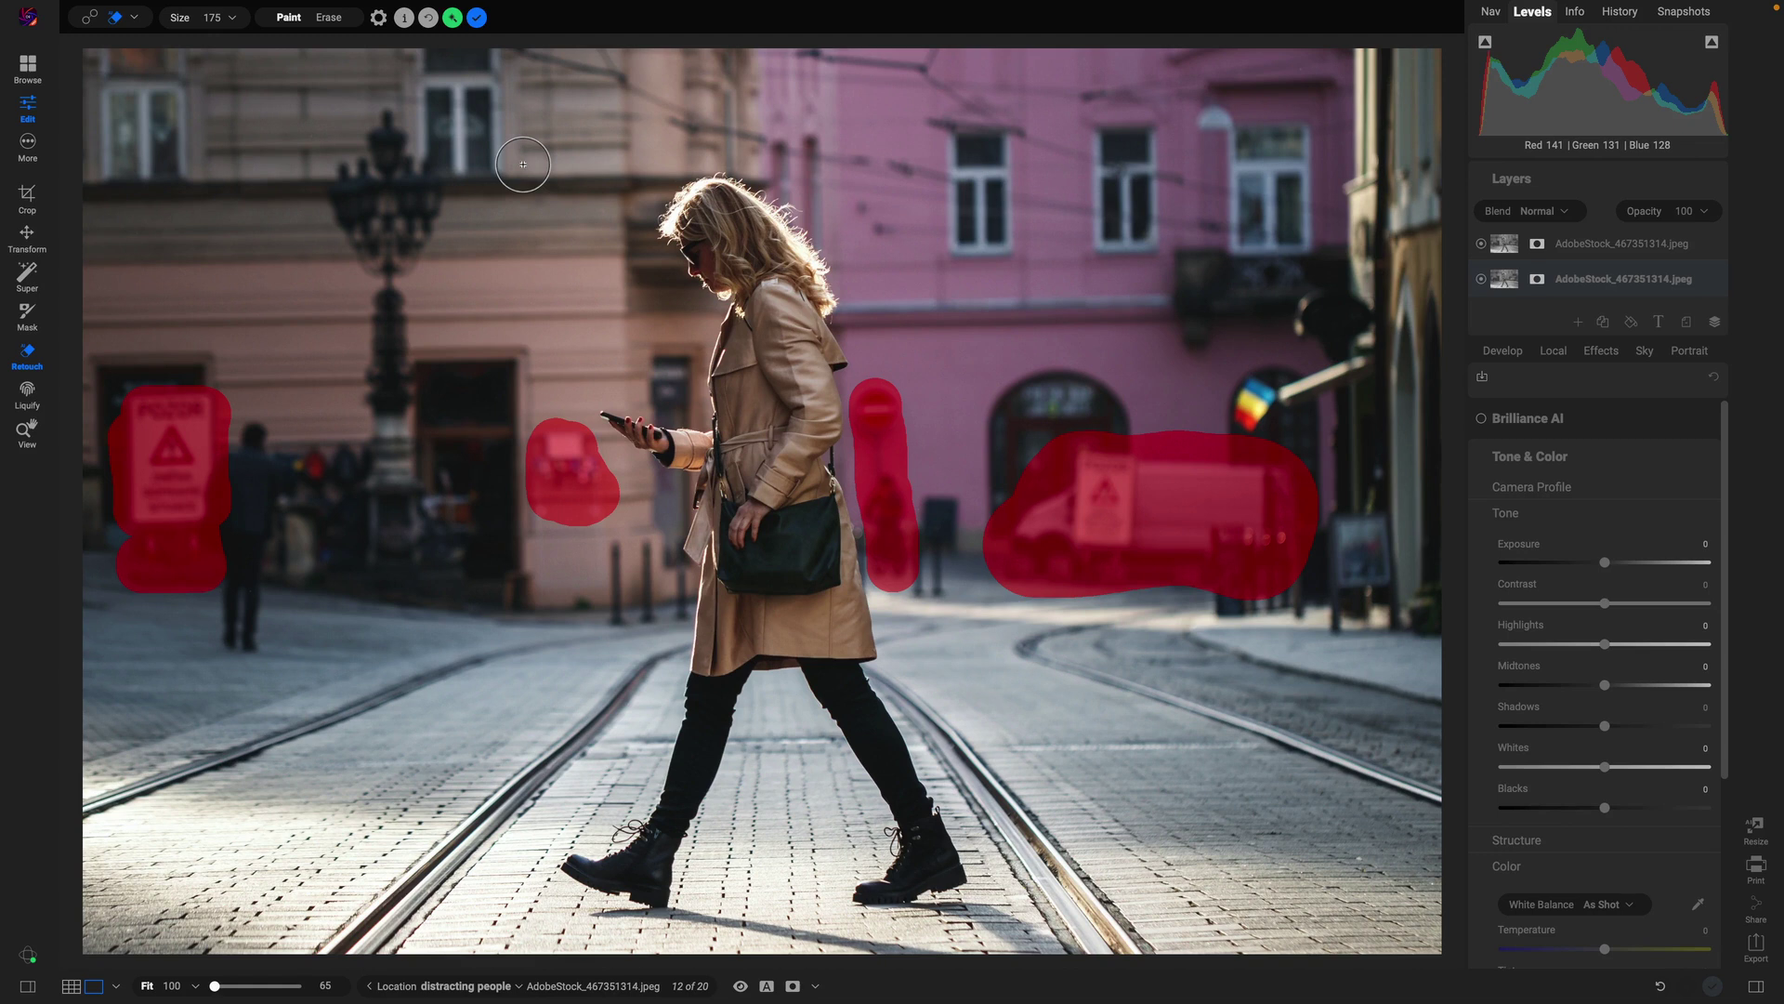
- Generate the fill for the masked street distractions and apply the erase result
left_click(453, 18)
mouse_move(987, 553)
left_mouse_down()
mouse_move(1110, 548)
mouse_move(1119, 474)
mouse_move(1059, 462)
mouse_move(1142, 468)
left_mouse_up()
left_click(453, 19)
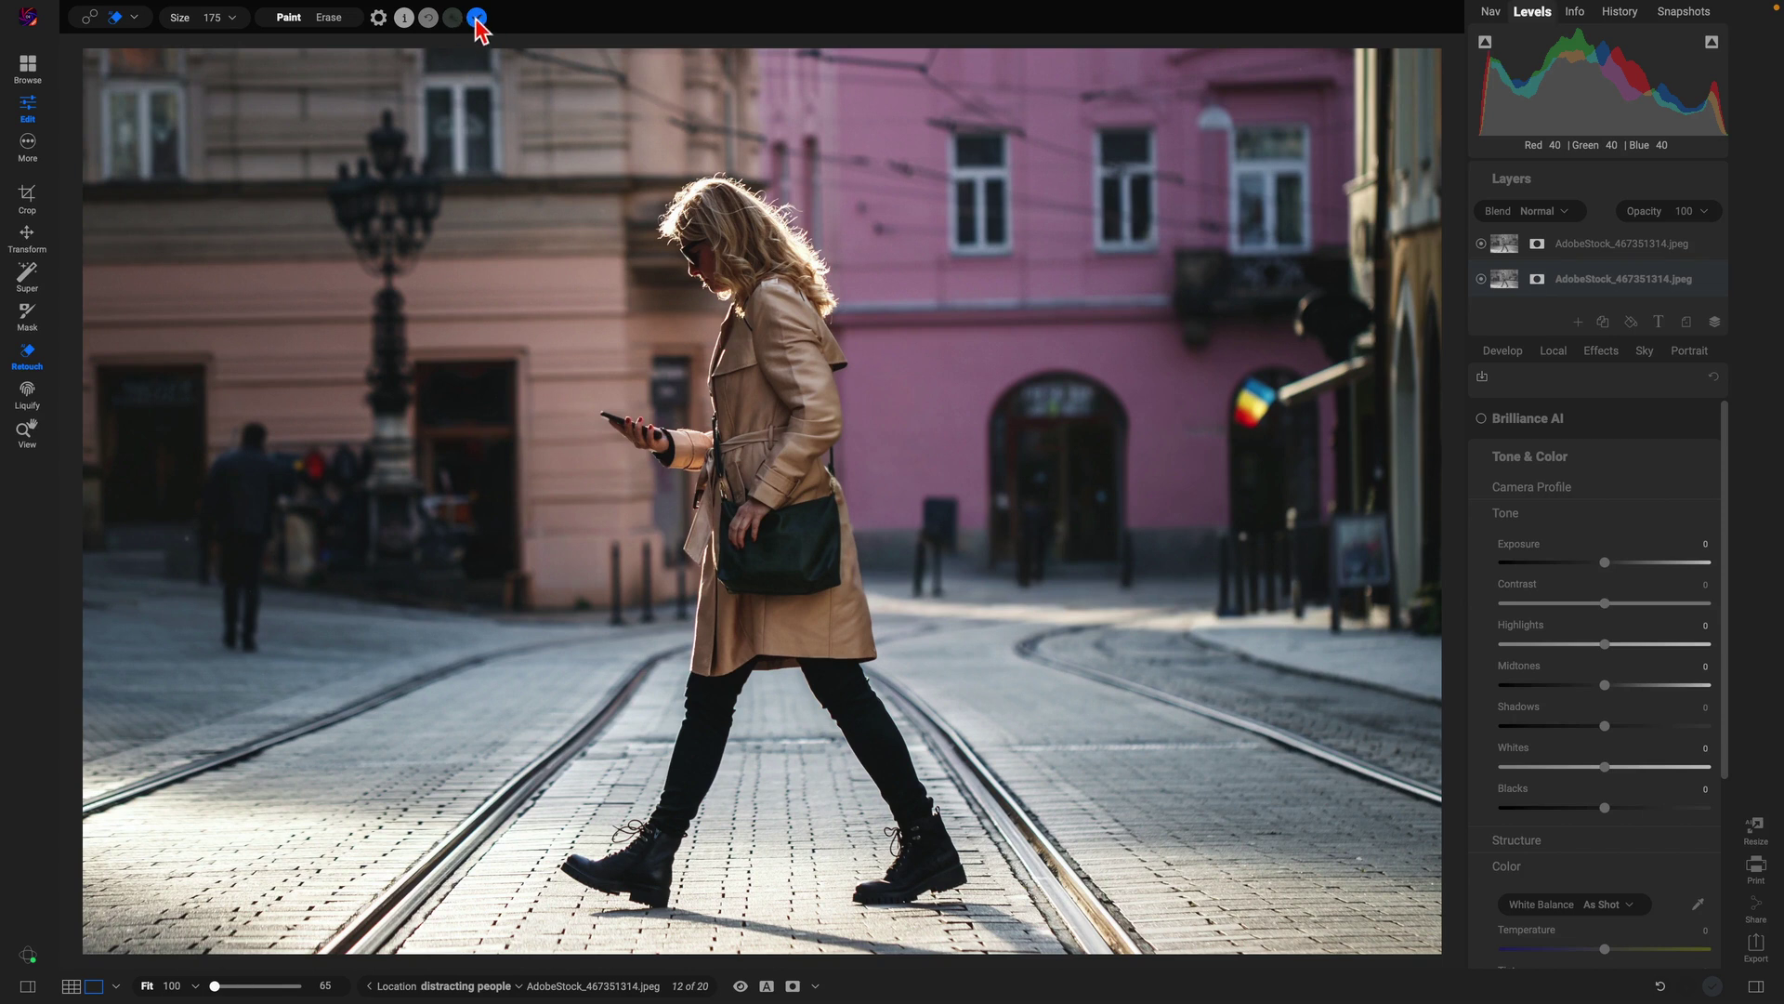
left_click(477, 19)
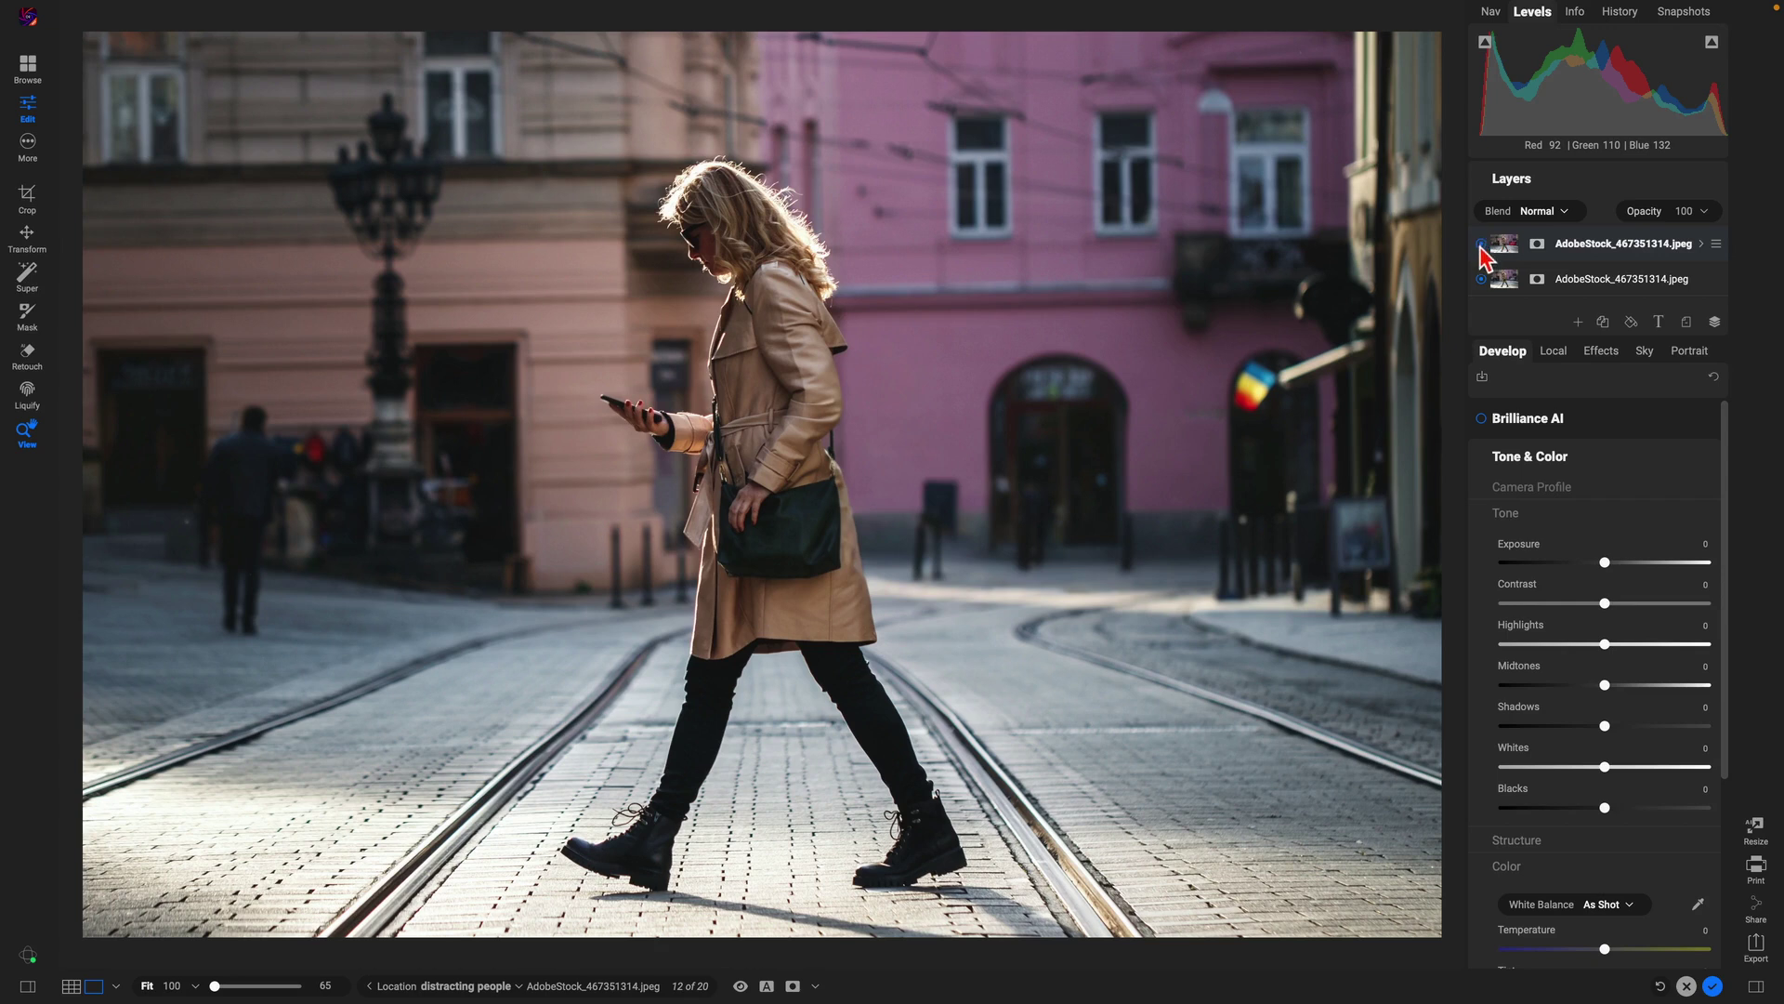
- Rename the upper layer gen erase and the lower layer original, and toggle the upper layer's visibility to compare before and after
double_click(1578, 244)
type("gen erase")
key("Return")
double_click(1612, 278)
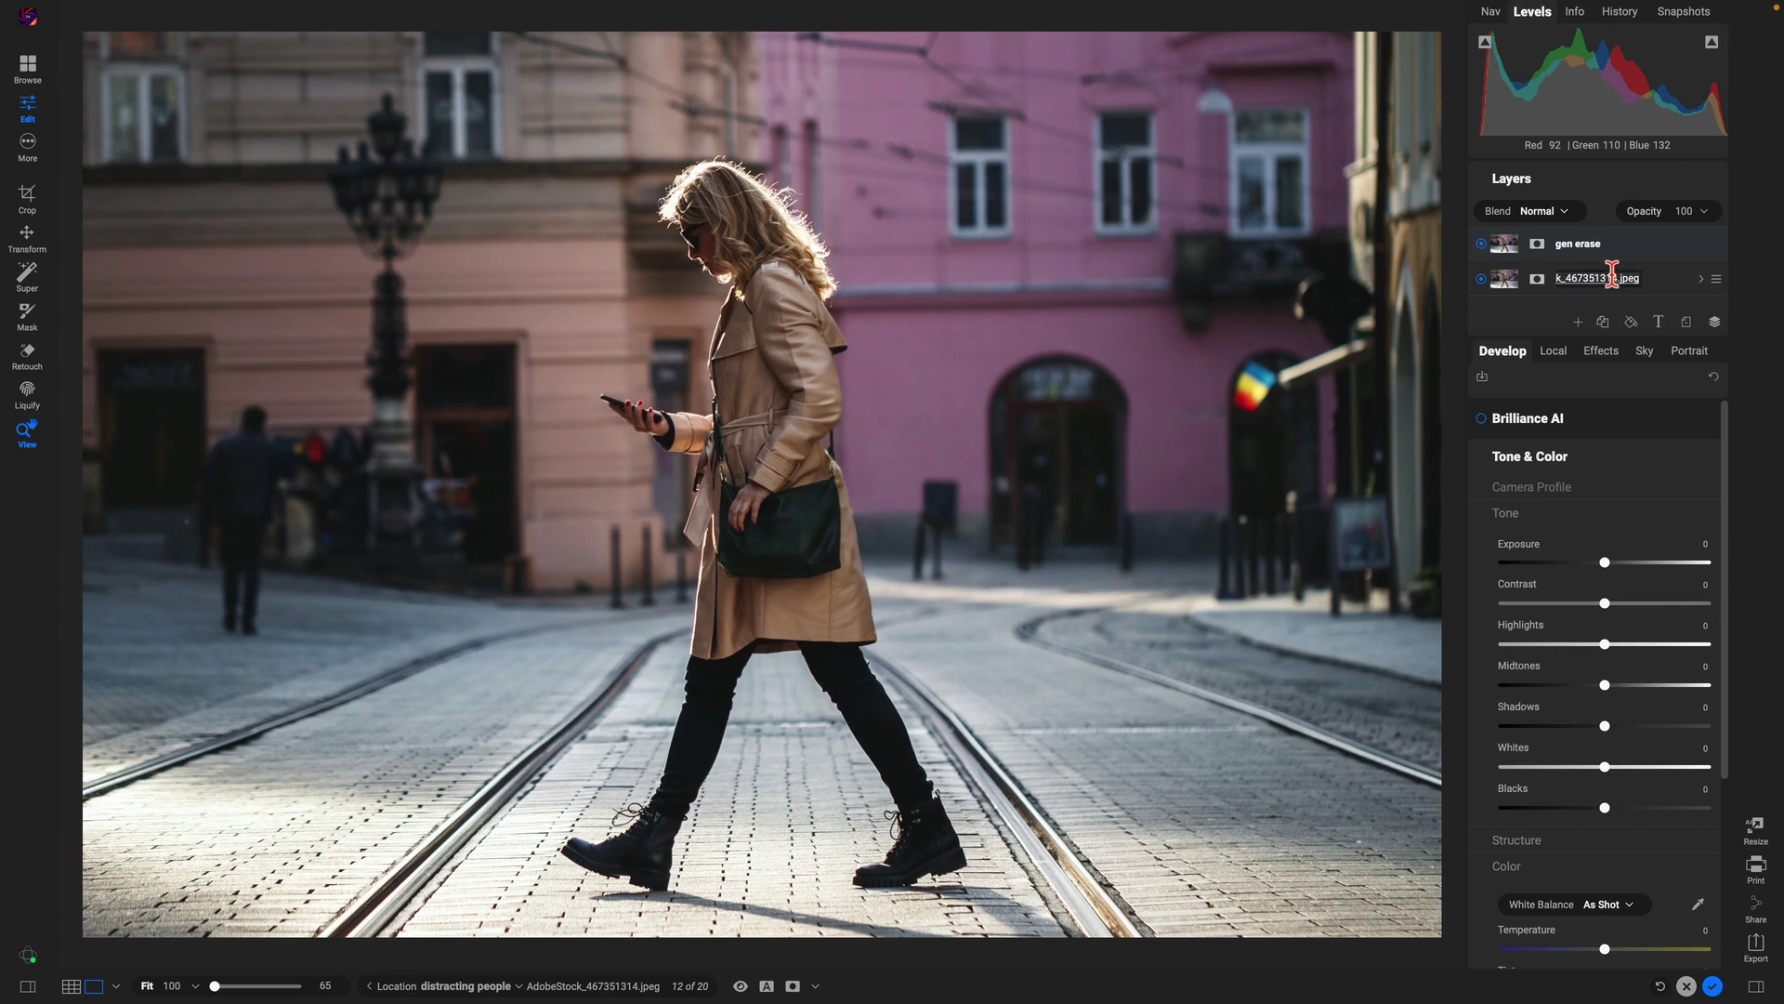
type("original")
key("Return")
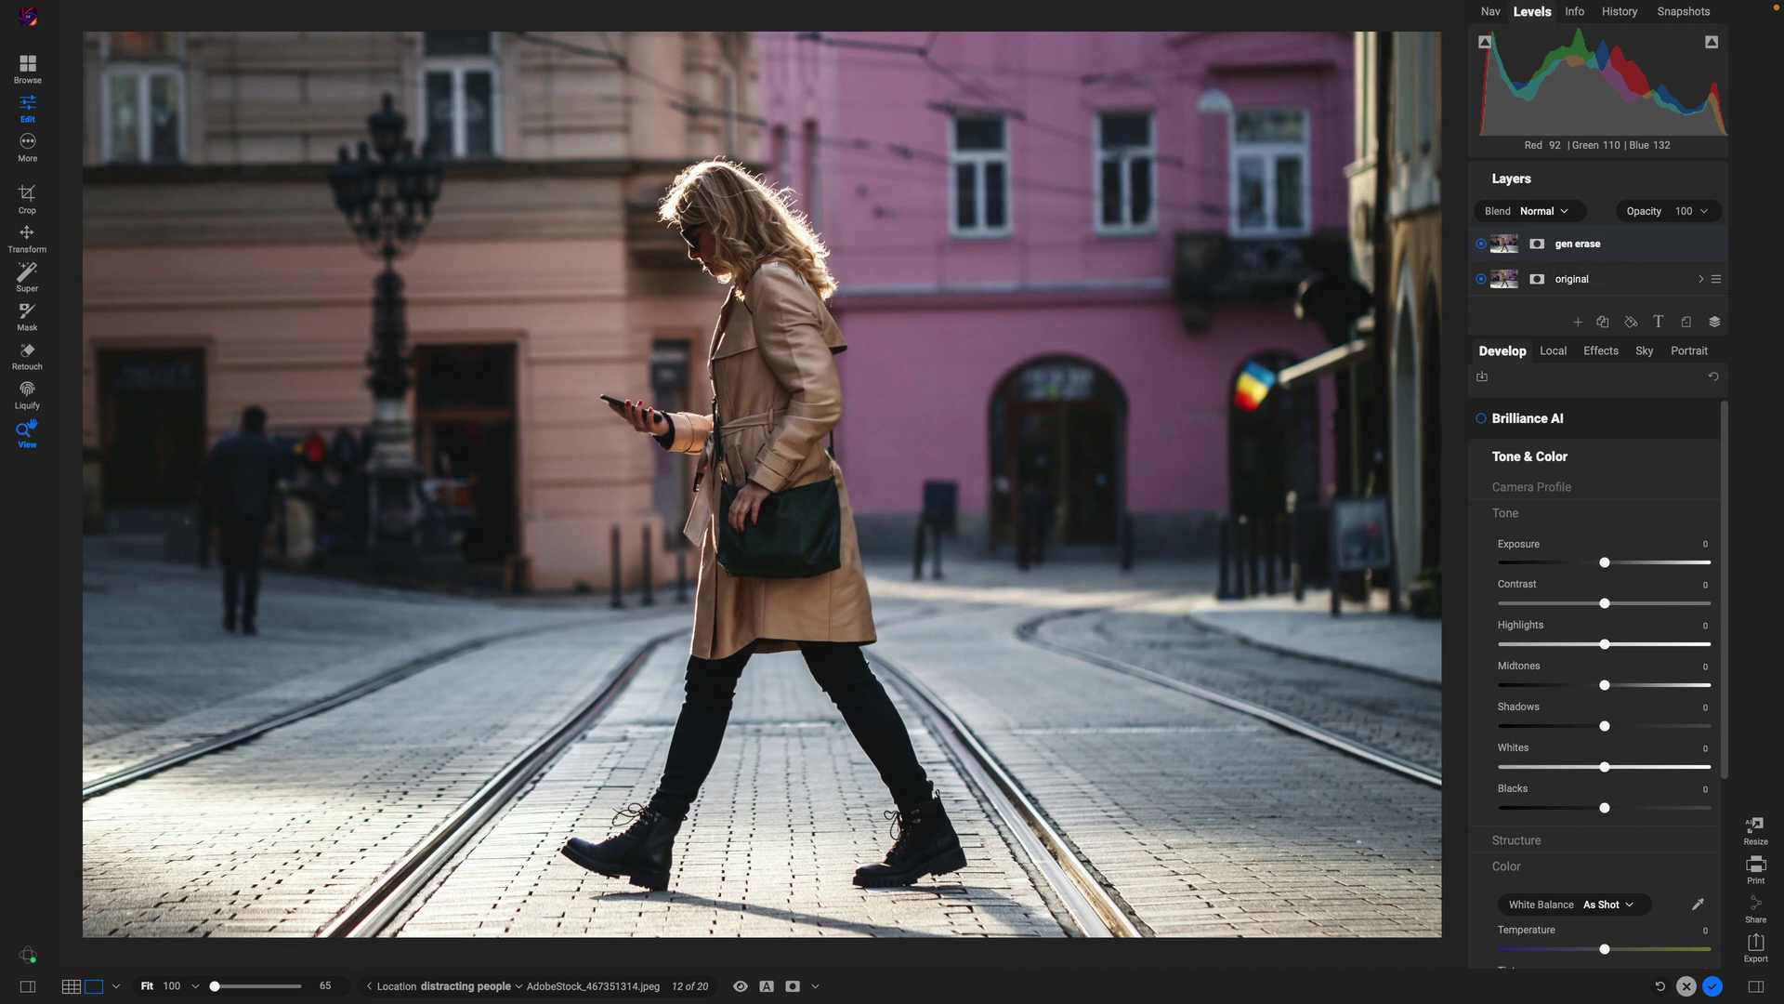
left_click(1481, 244)
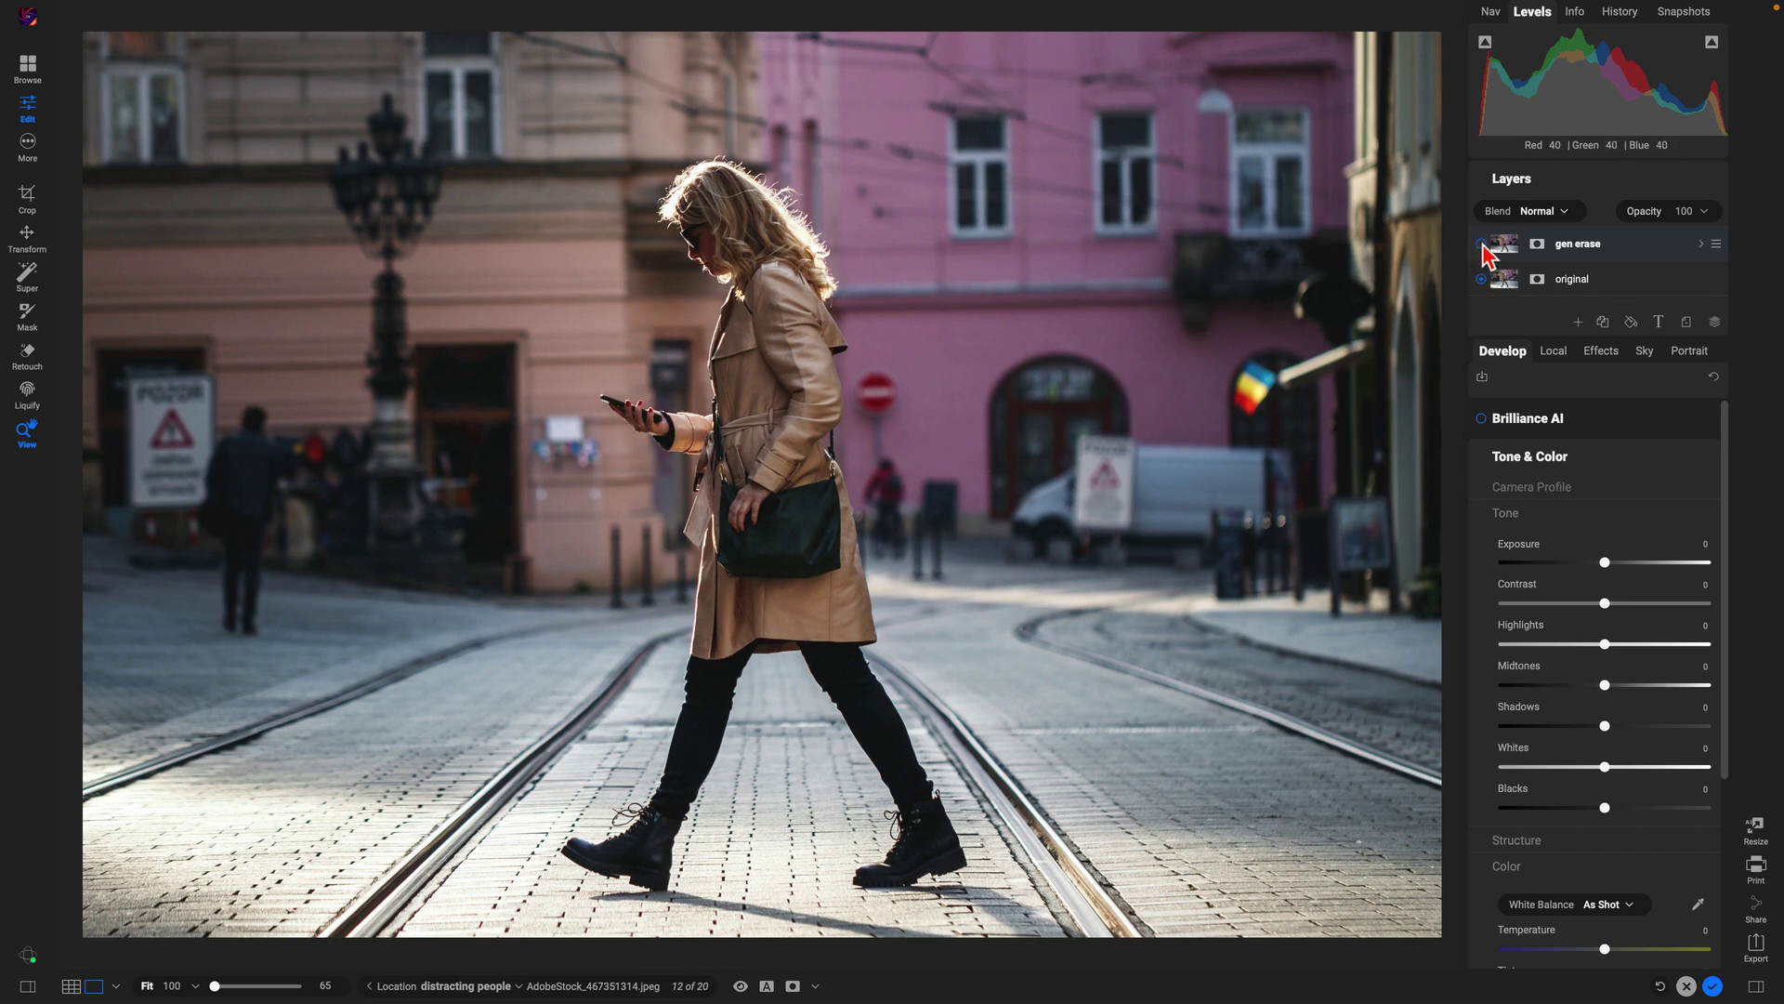
left_click(1481, 244)
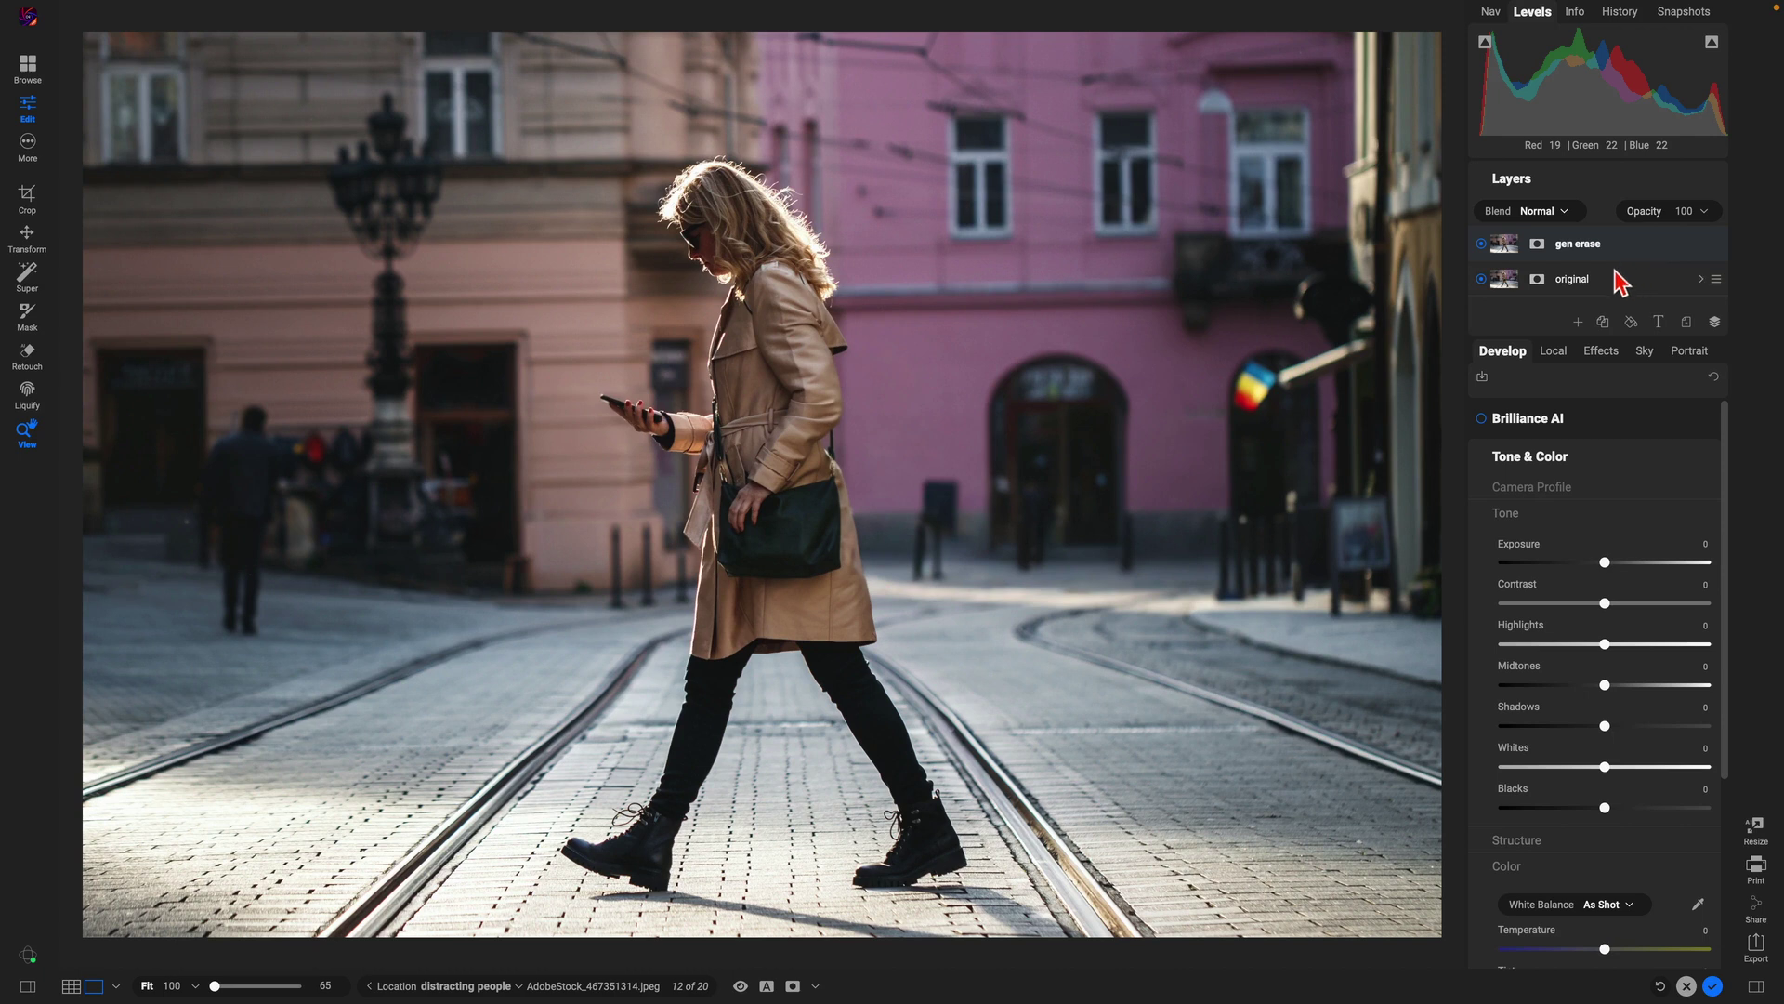
- Mask the dark-clothed pedestrian in the background with Generative Erase and generate the removal
left_click(26, 354)
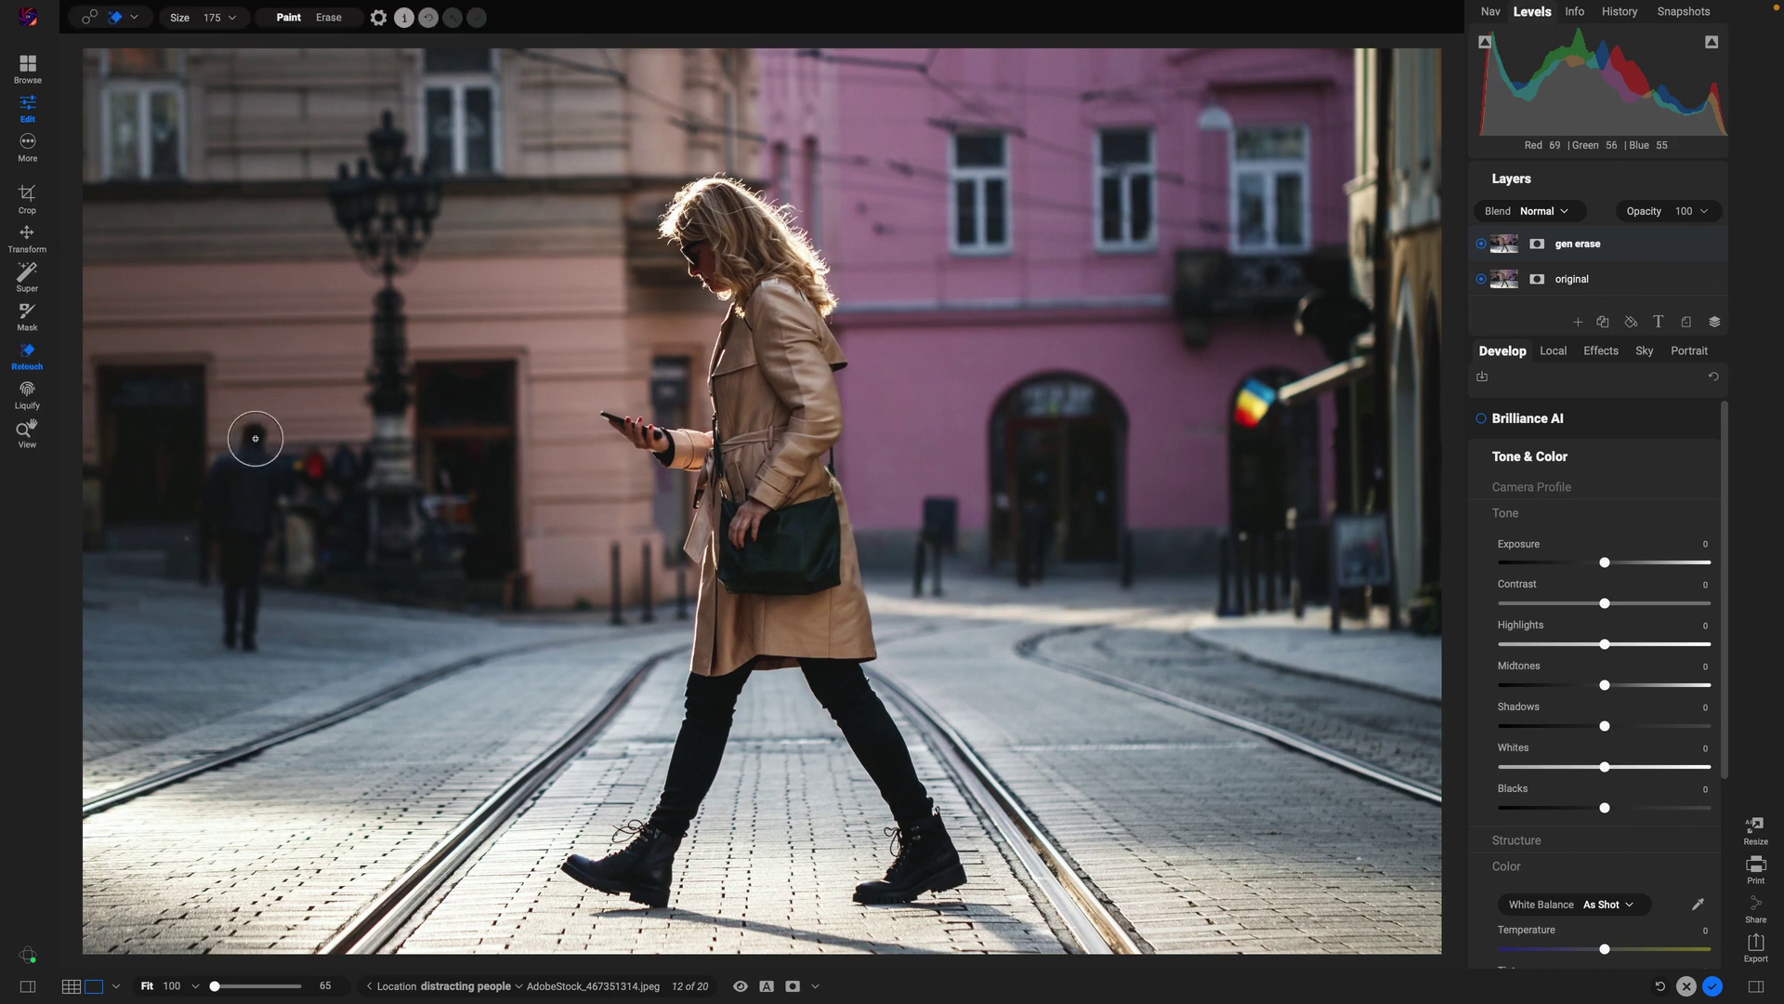
mouse_move(247, 437)
left_mouse_down()
mouse_move(214, 529)
mouse_move(220, 621)
mouse_move(244, 626)
mouse_move(252, 502)
left_mouse_up()
mouse_move(266, 461)
left_mouse_down()
mouse_move(253, 632)
mouse_move(246, 458)
left_mouse_up()
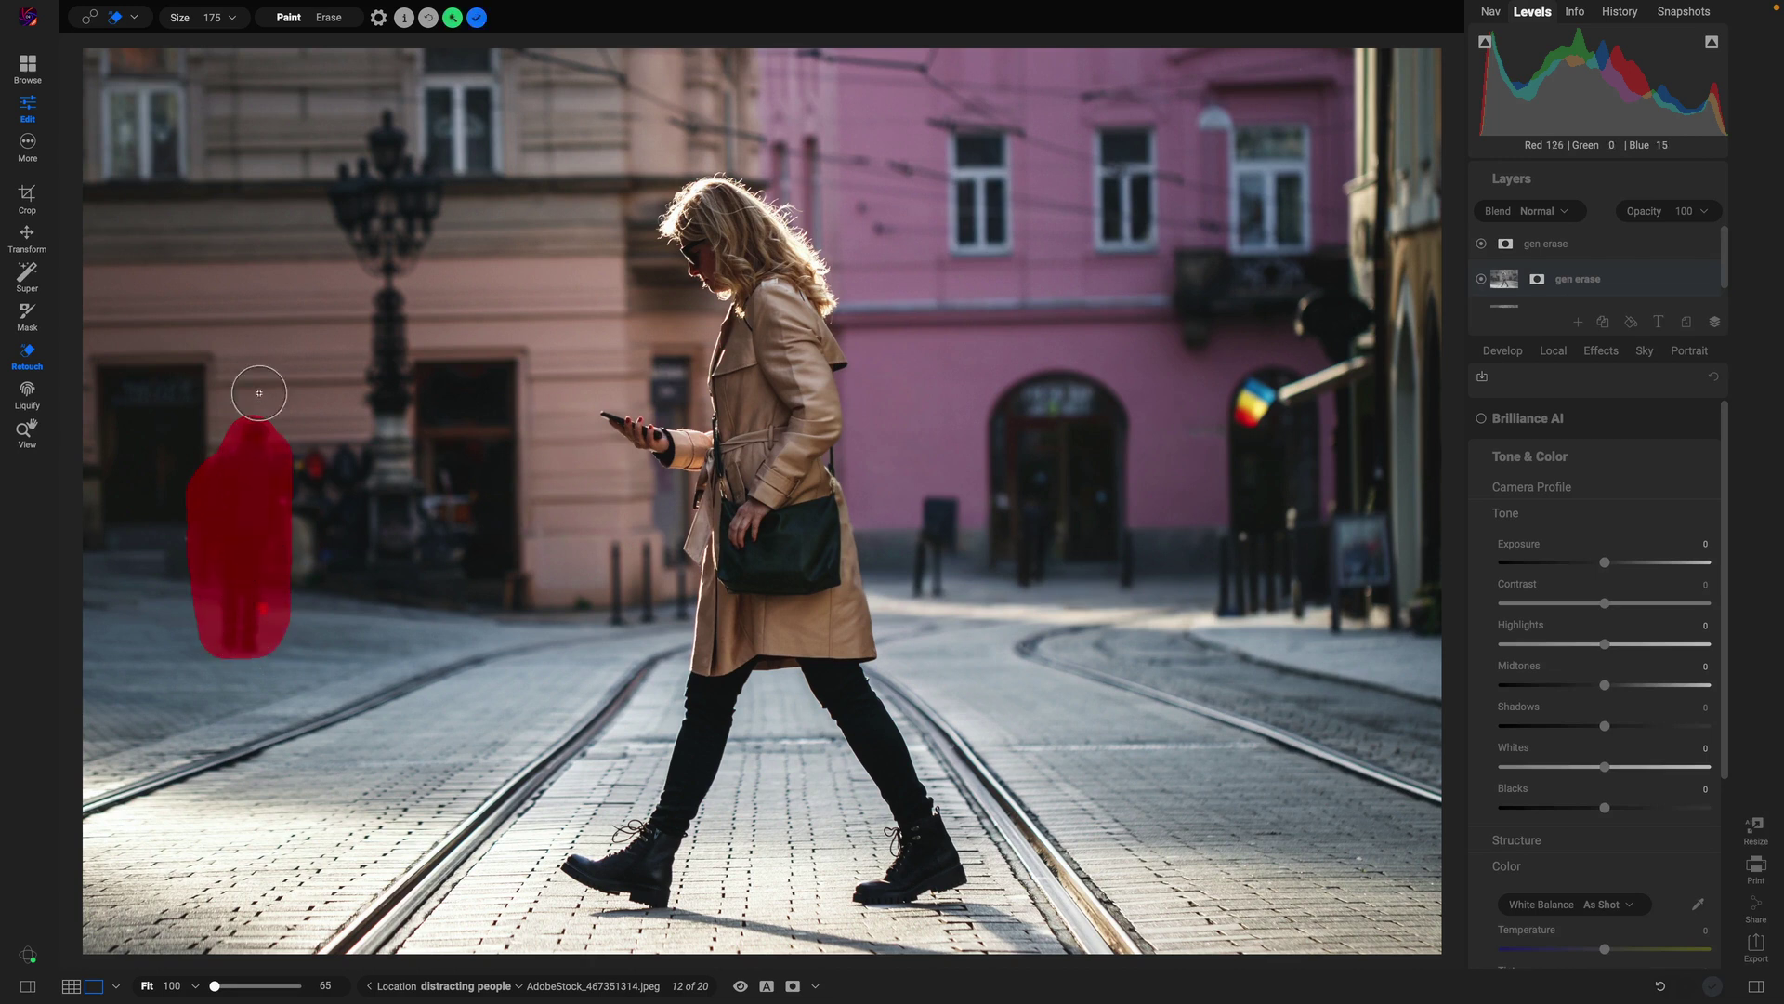
mouse_move(450, 69)
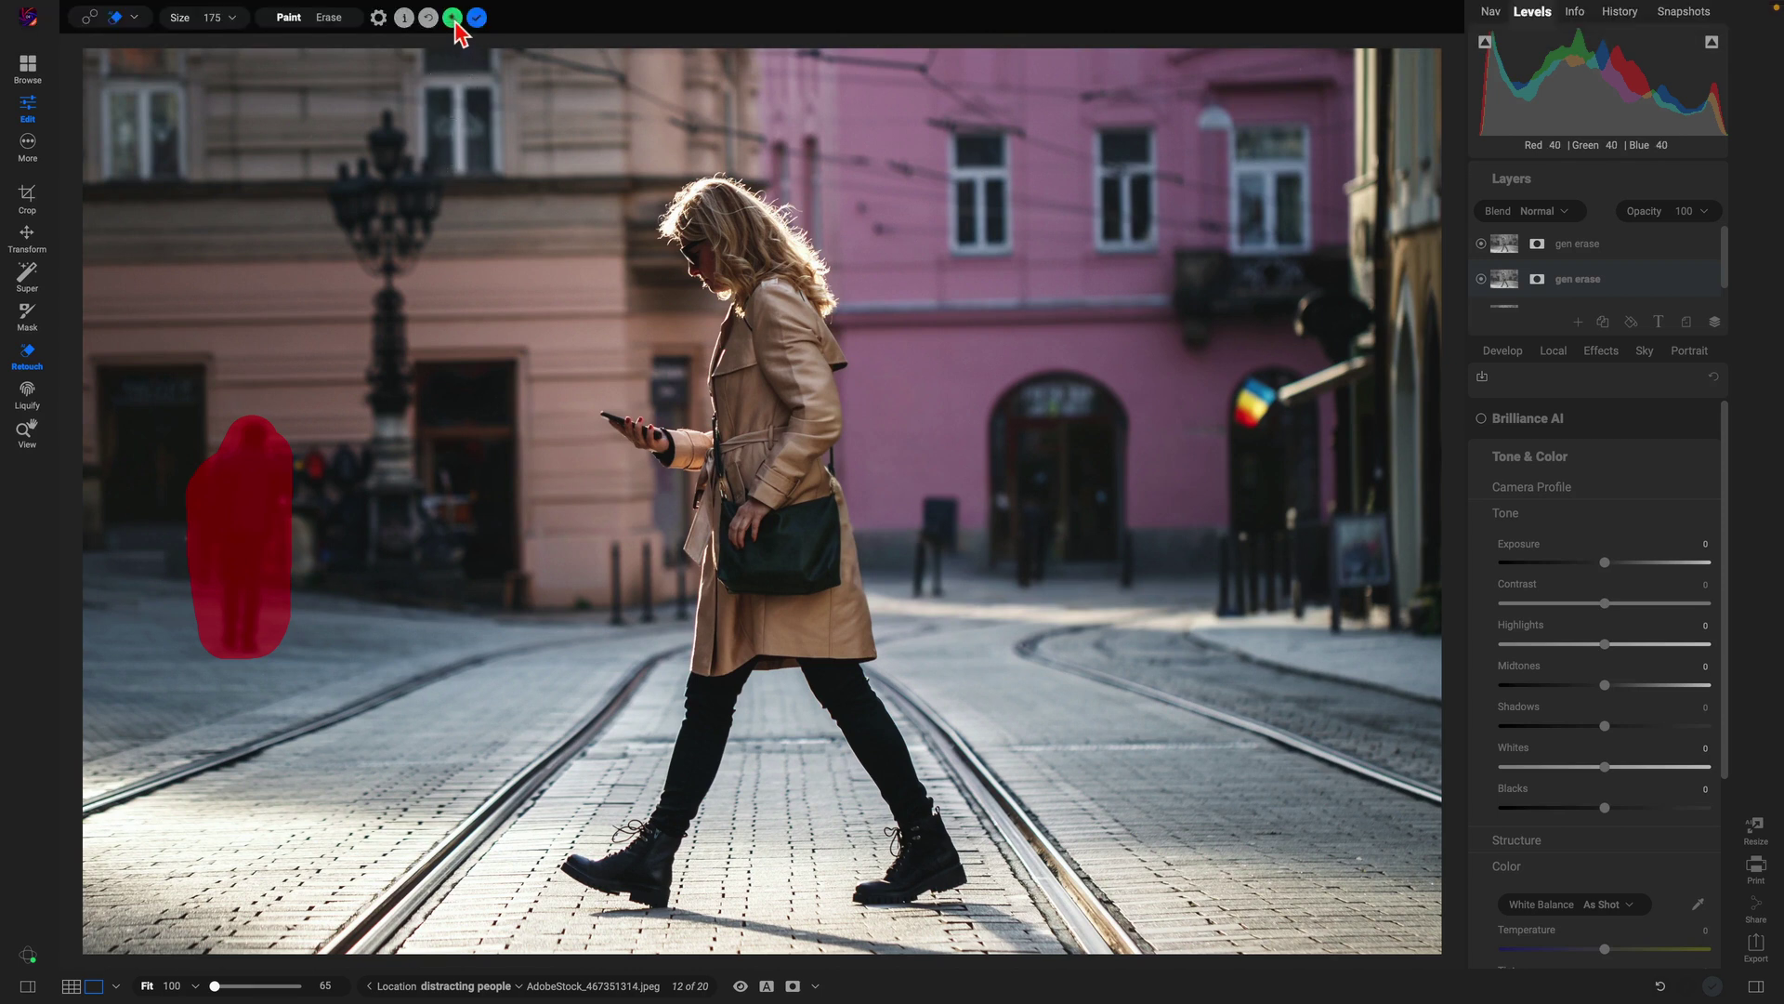
left_click(453, 17)
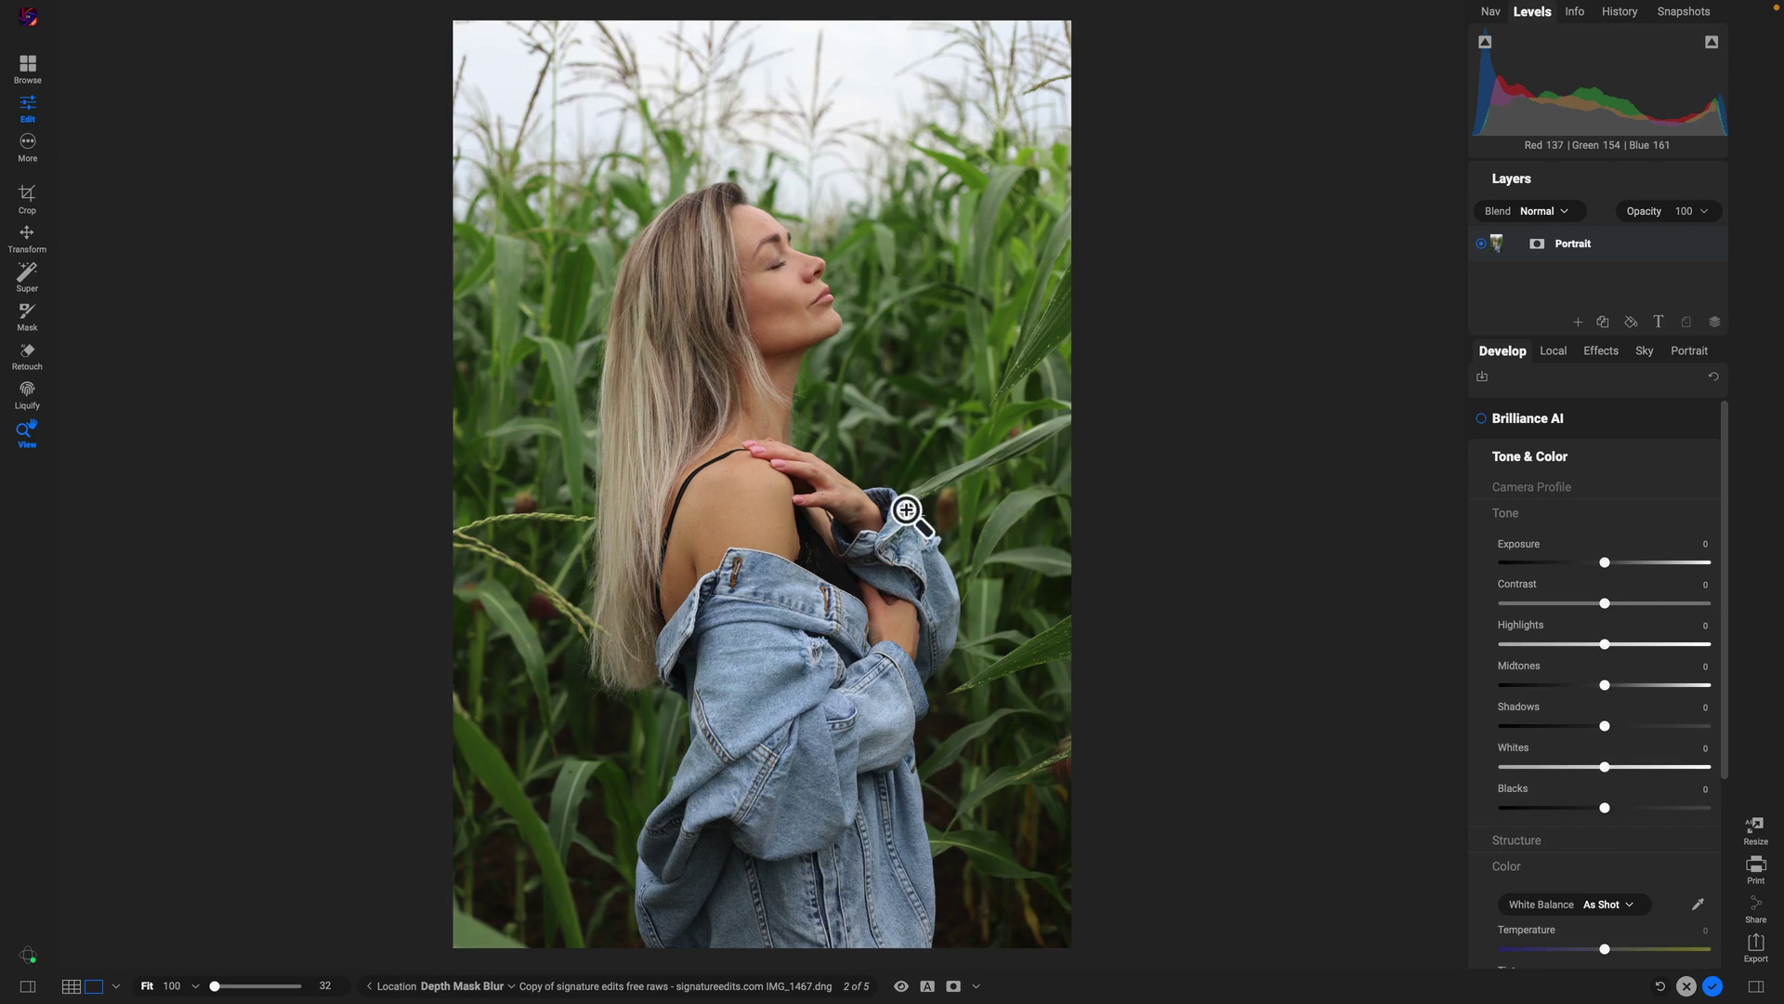
- Crop with Stability AI canvas extension, widening the portrait on both sides to about 7688 by 6240 pixels, and apply it
key("c")
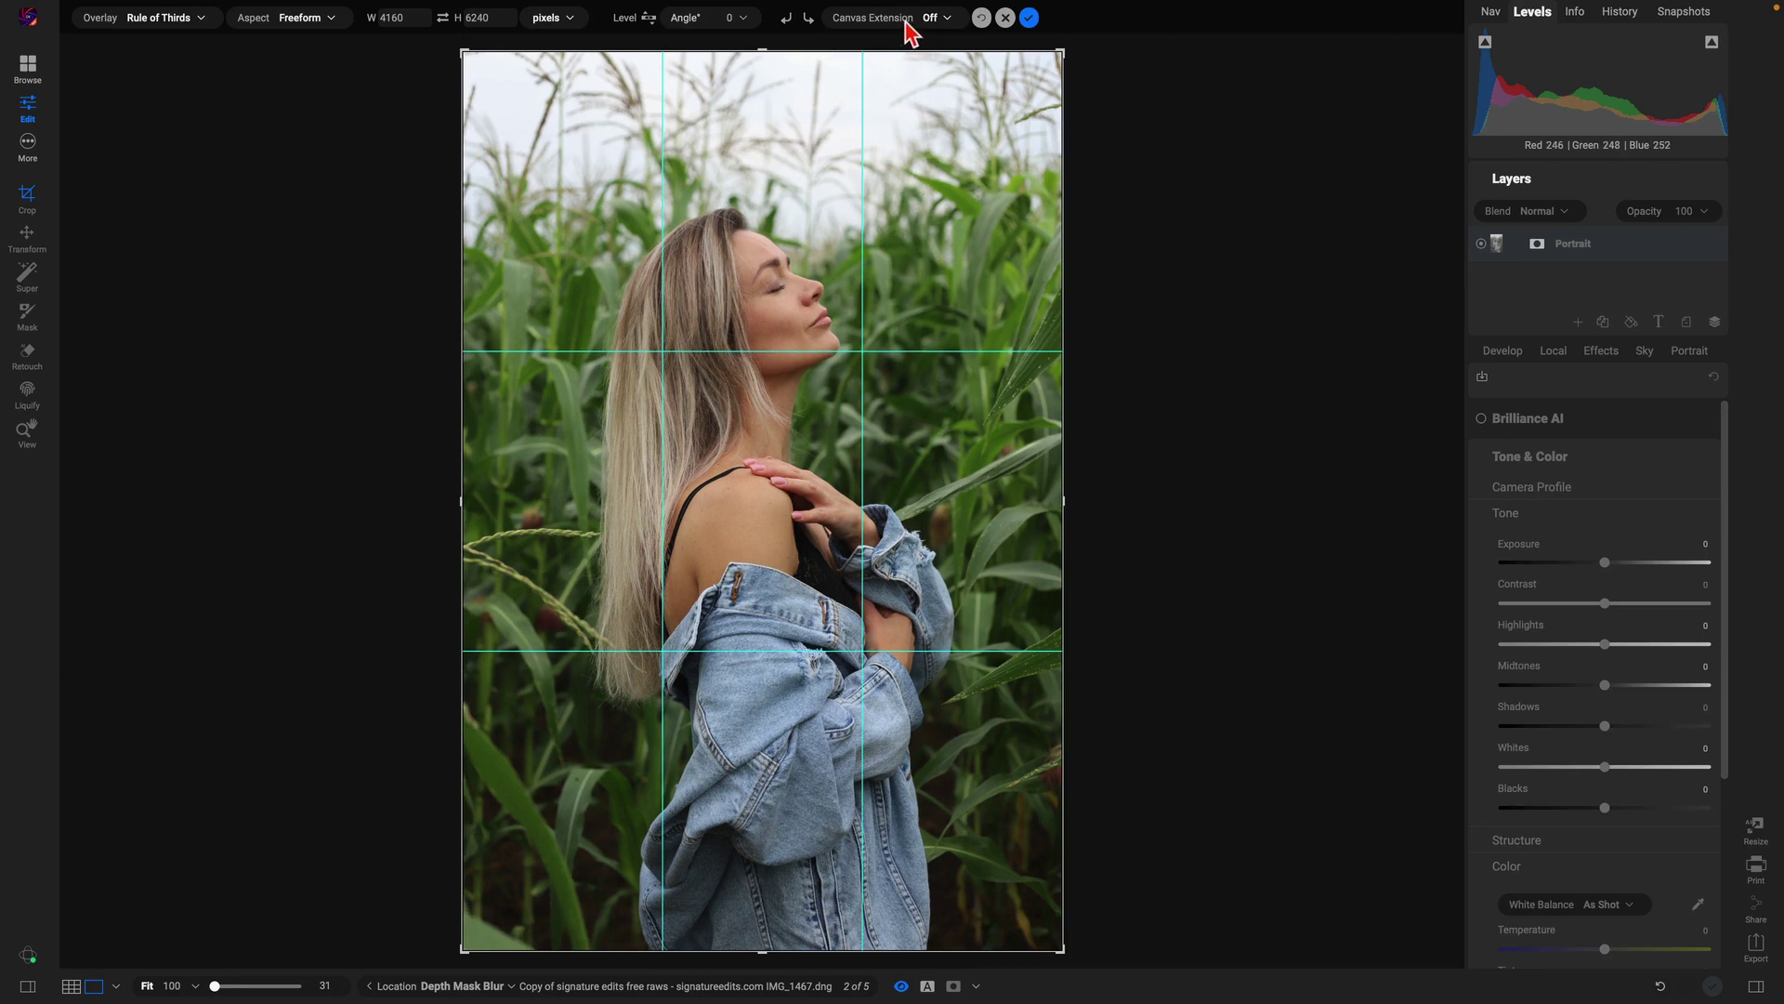
left_click(947, 17)
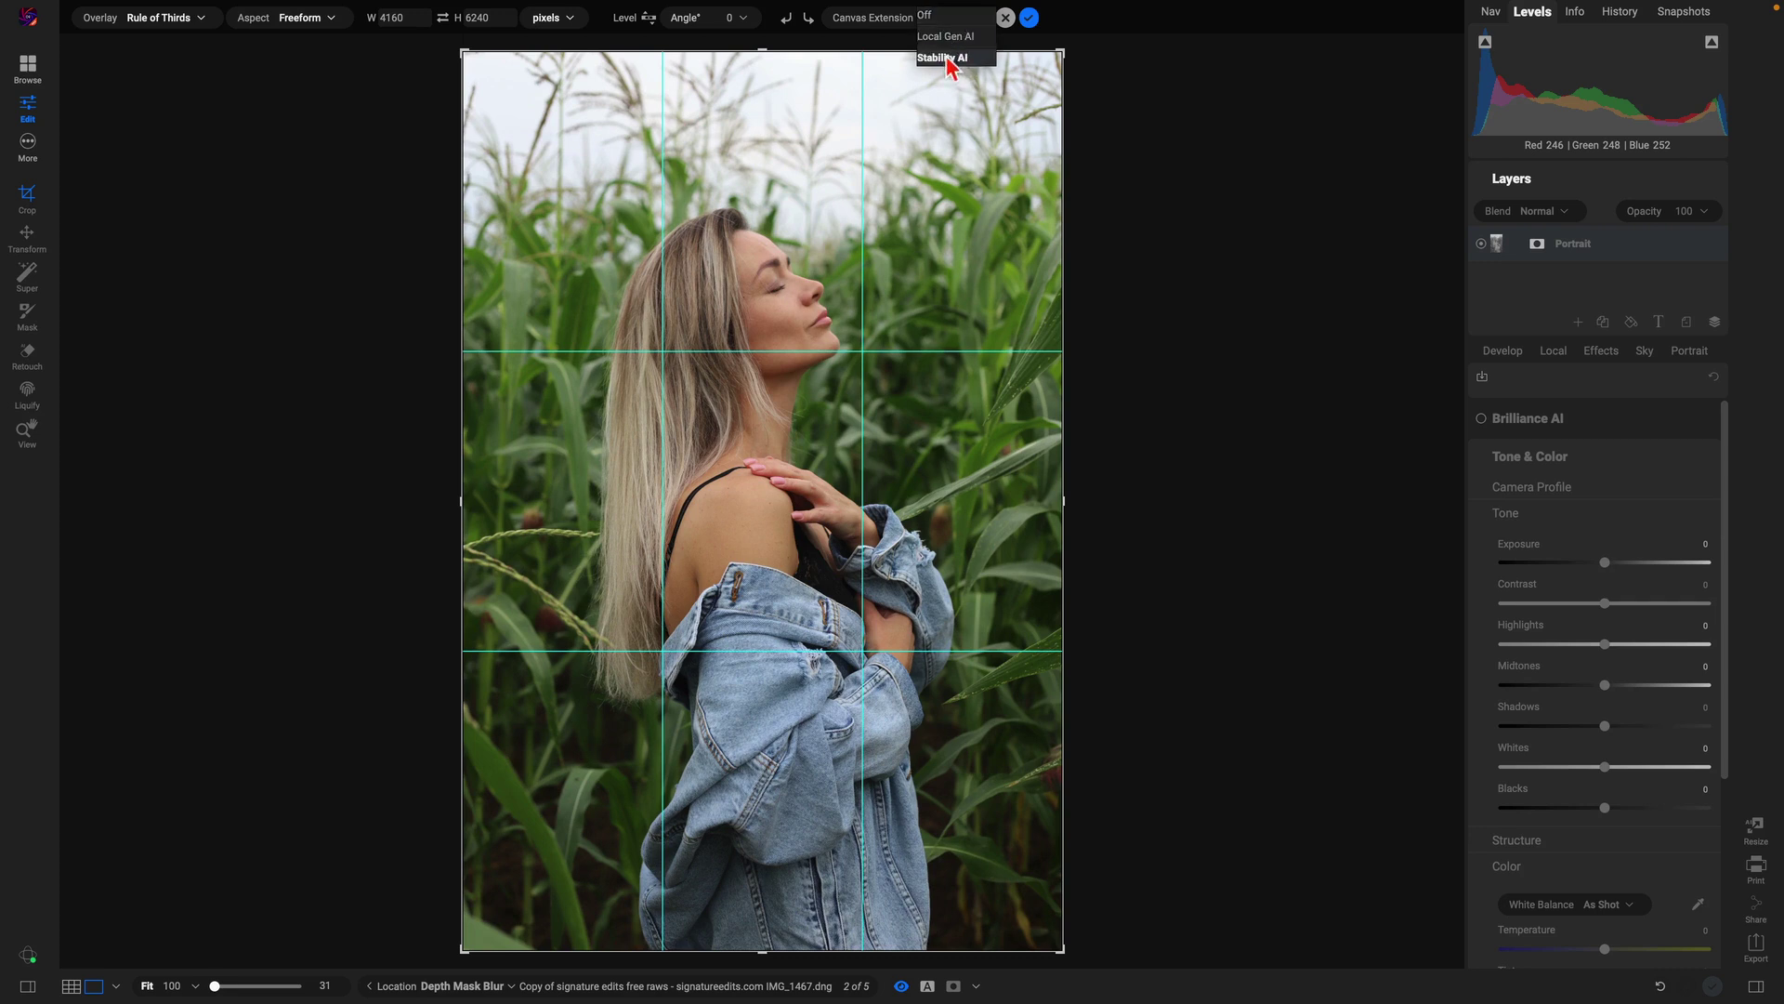
left_click(948, 58)
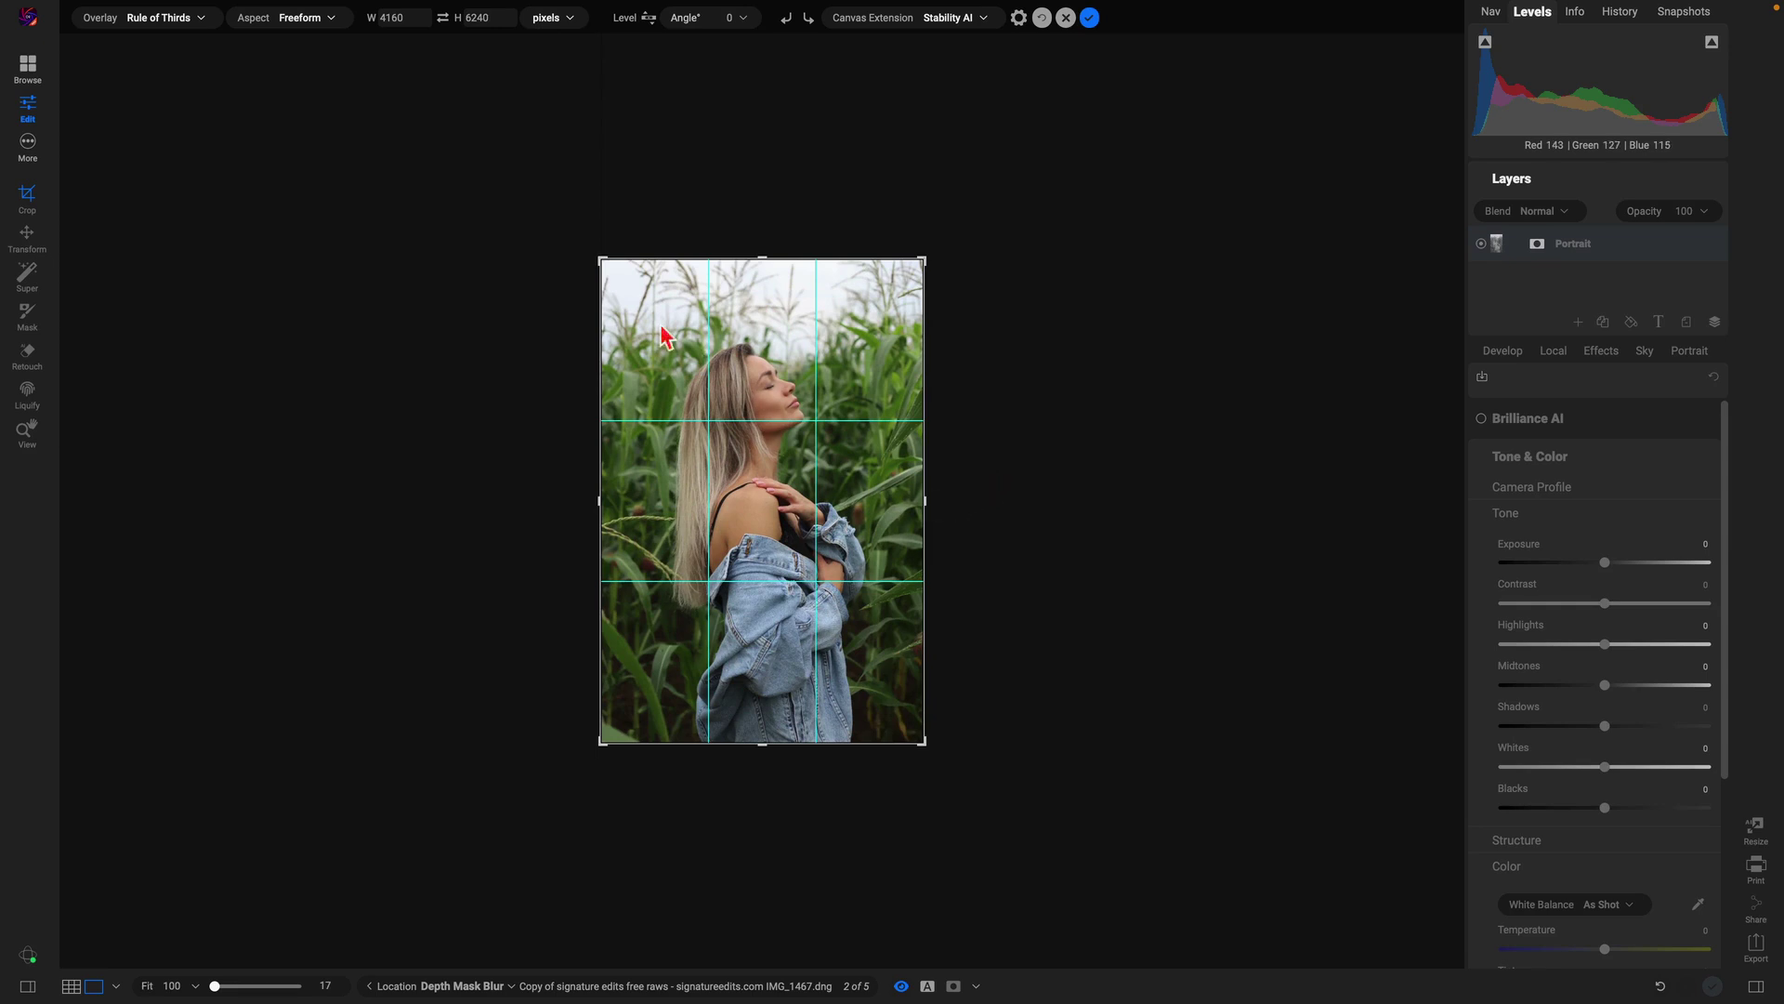
left_click_drag(936, 513, 996, 514)
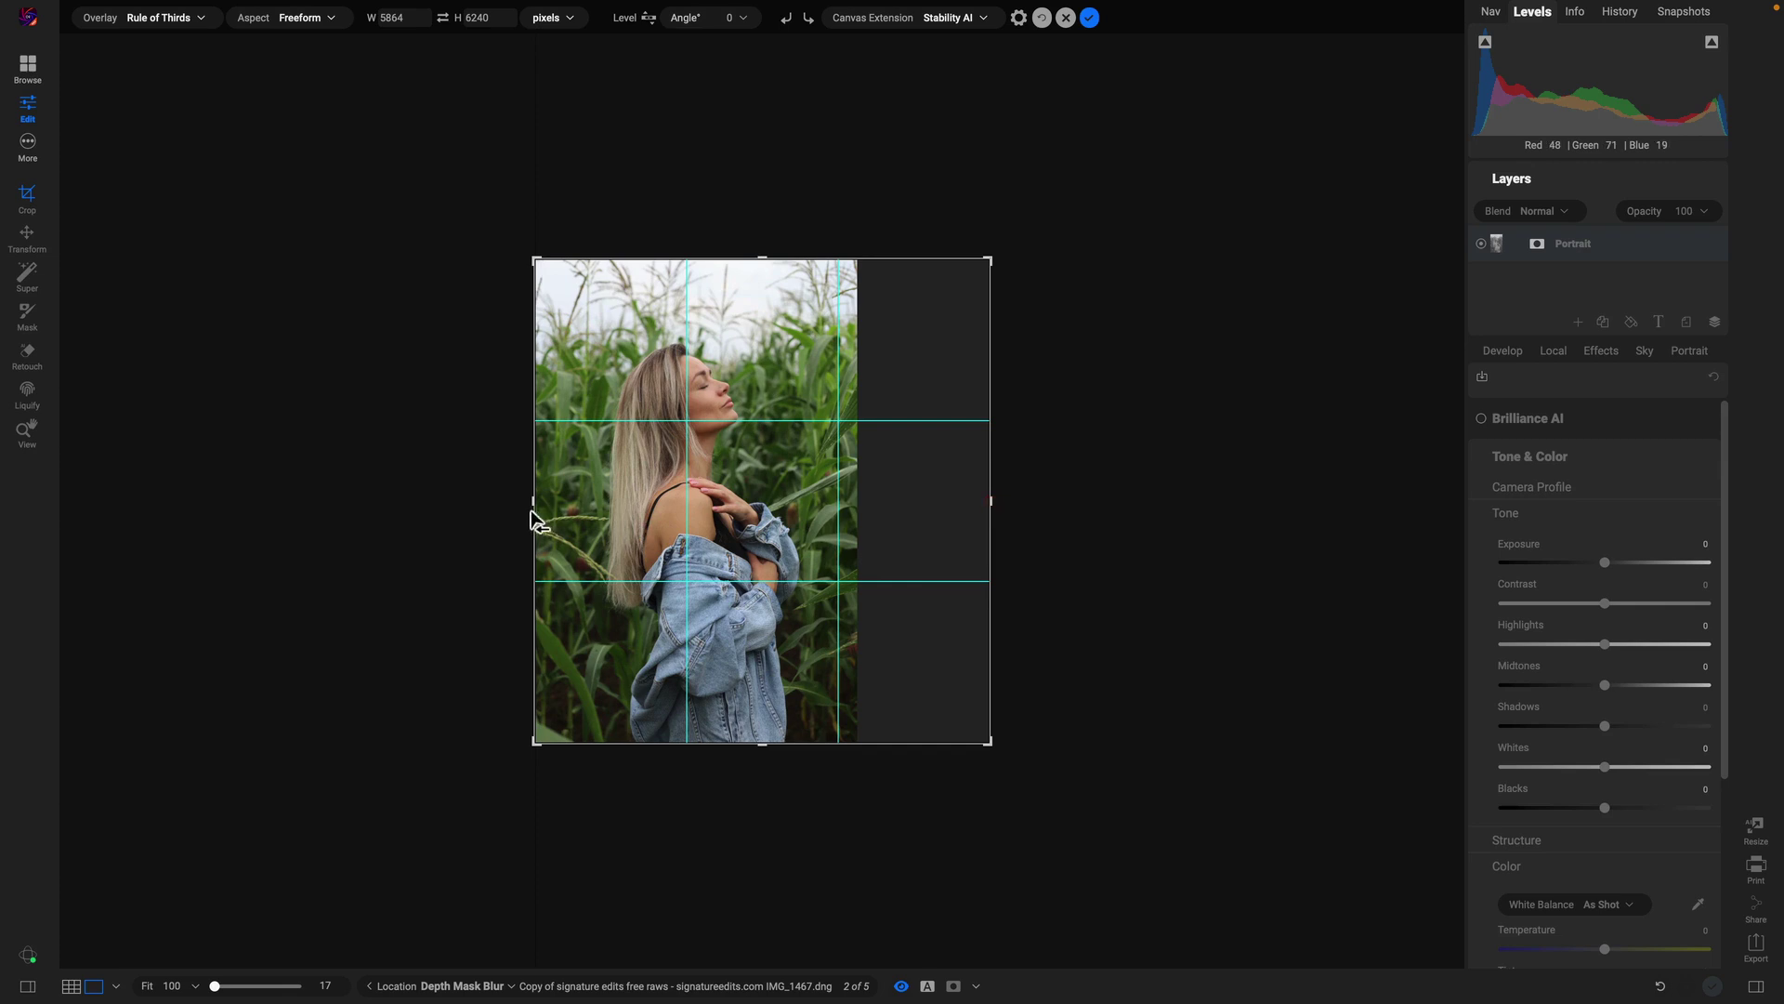
left_click_drag(533, 513, 465, 510)
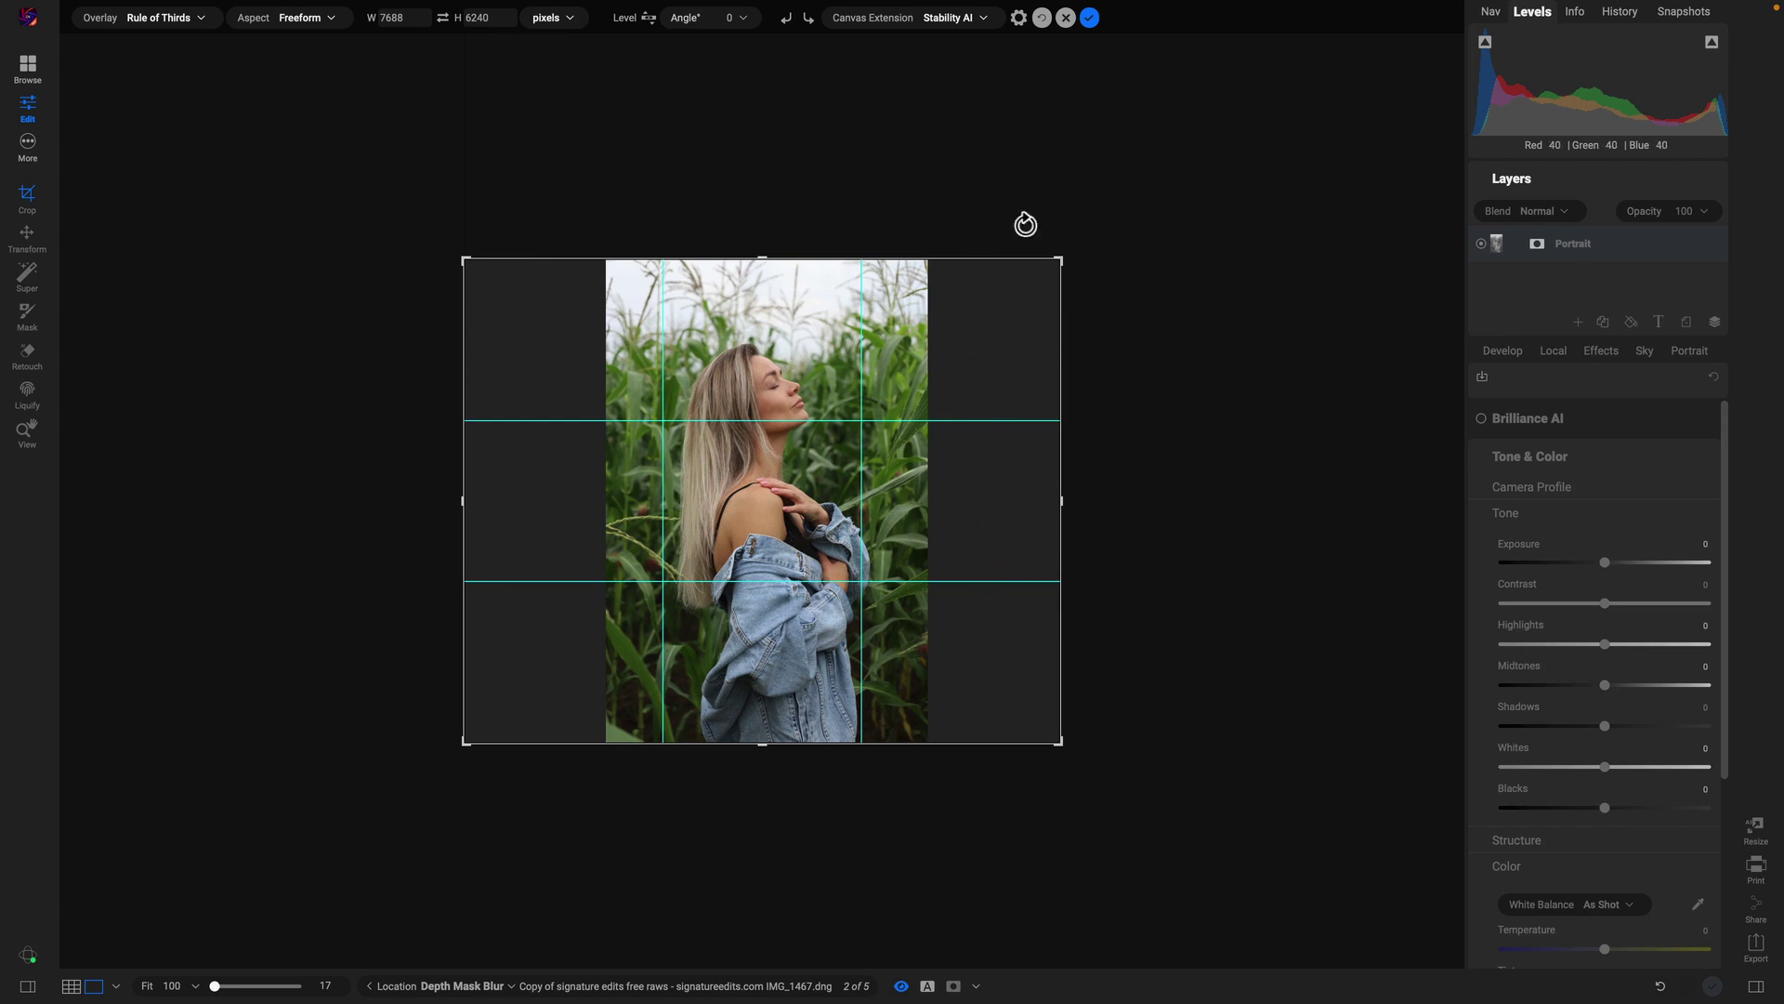
left_click(1090, 20)
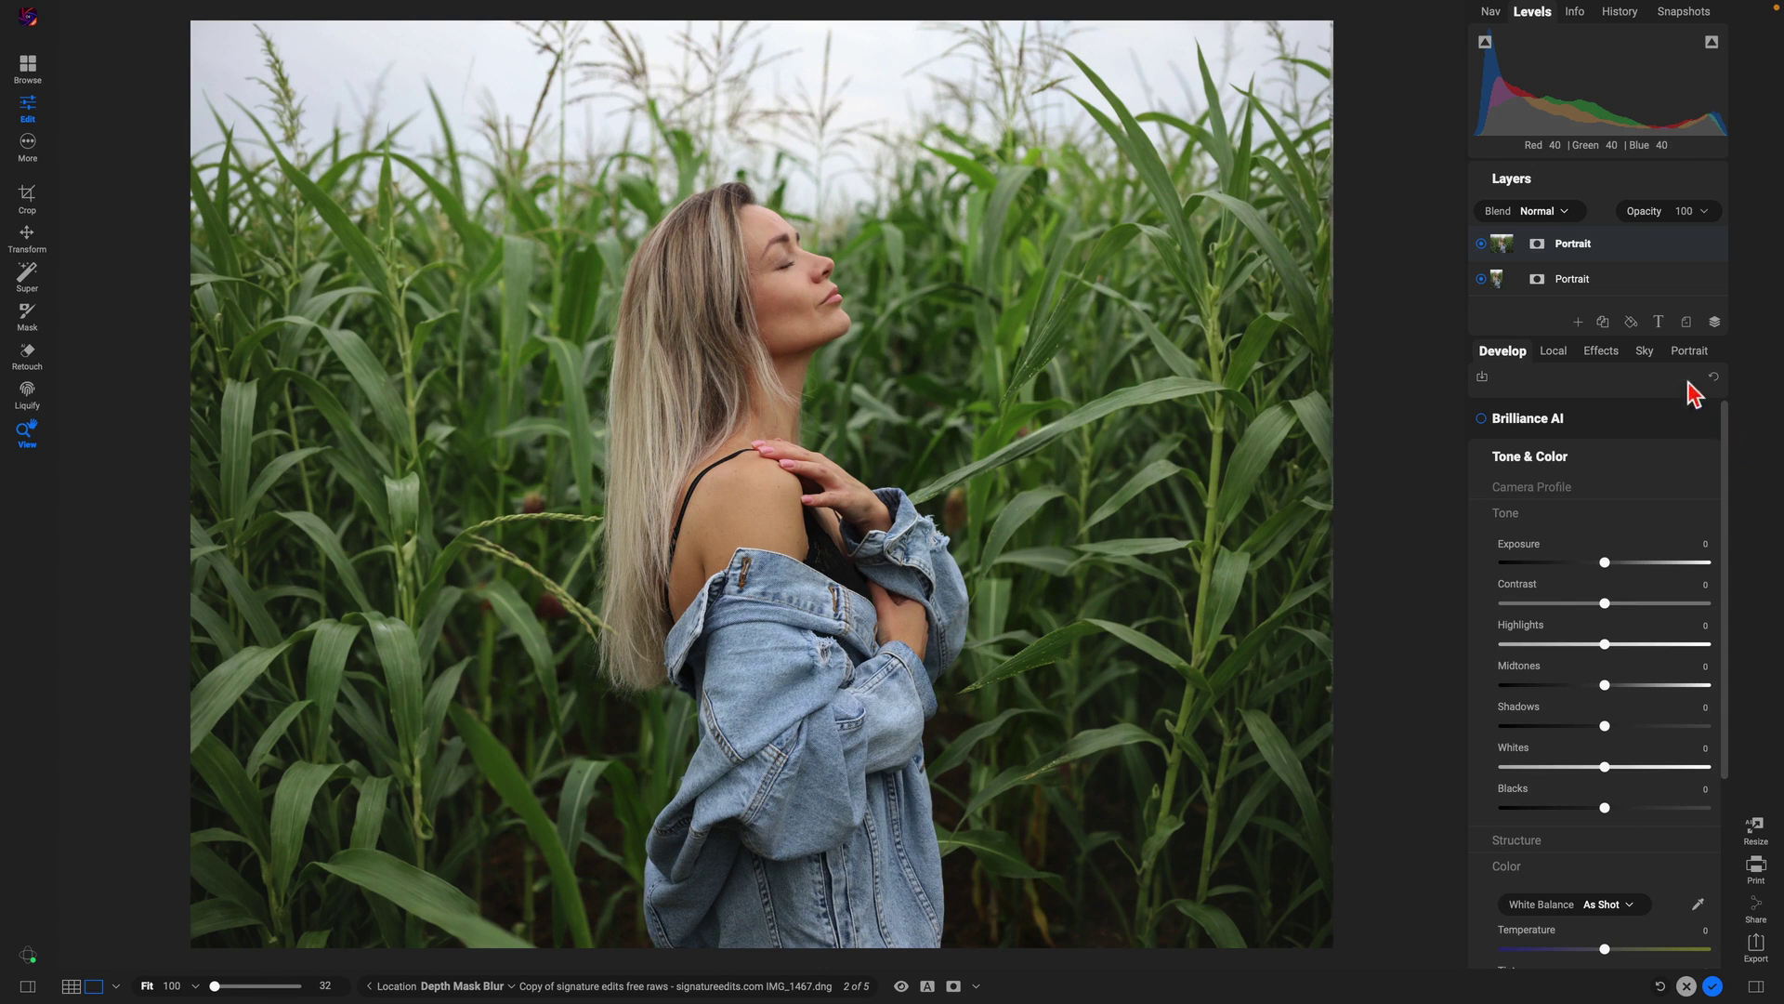
- Add a Match Color effect filter to the extended Portrait layer
left_click(1601, 350)
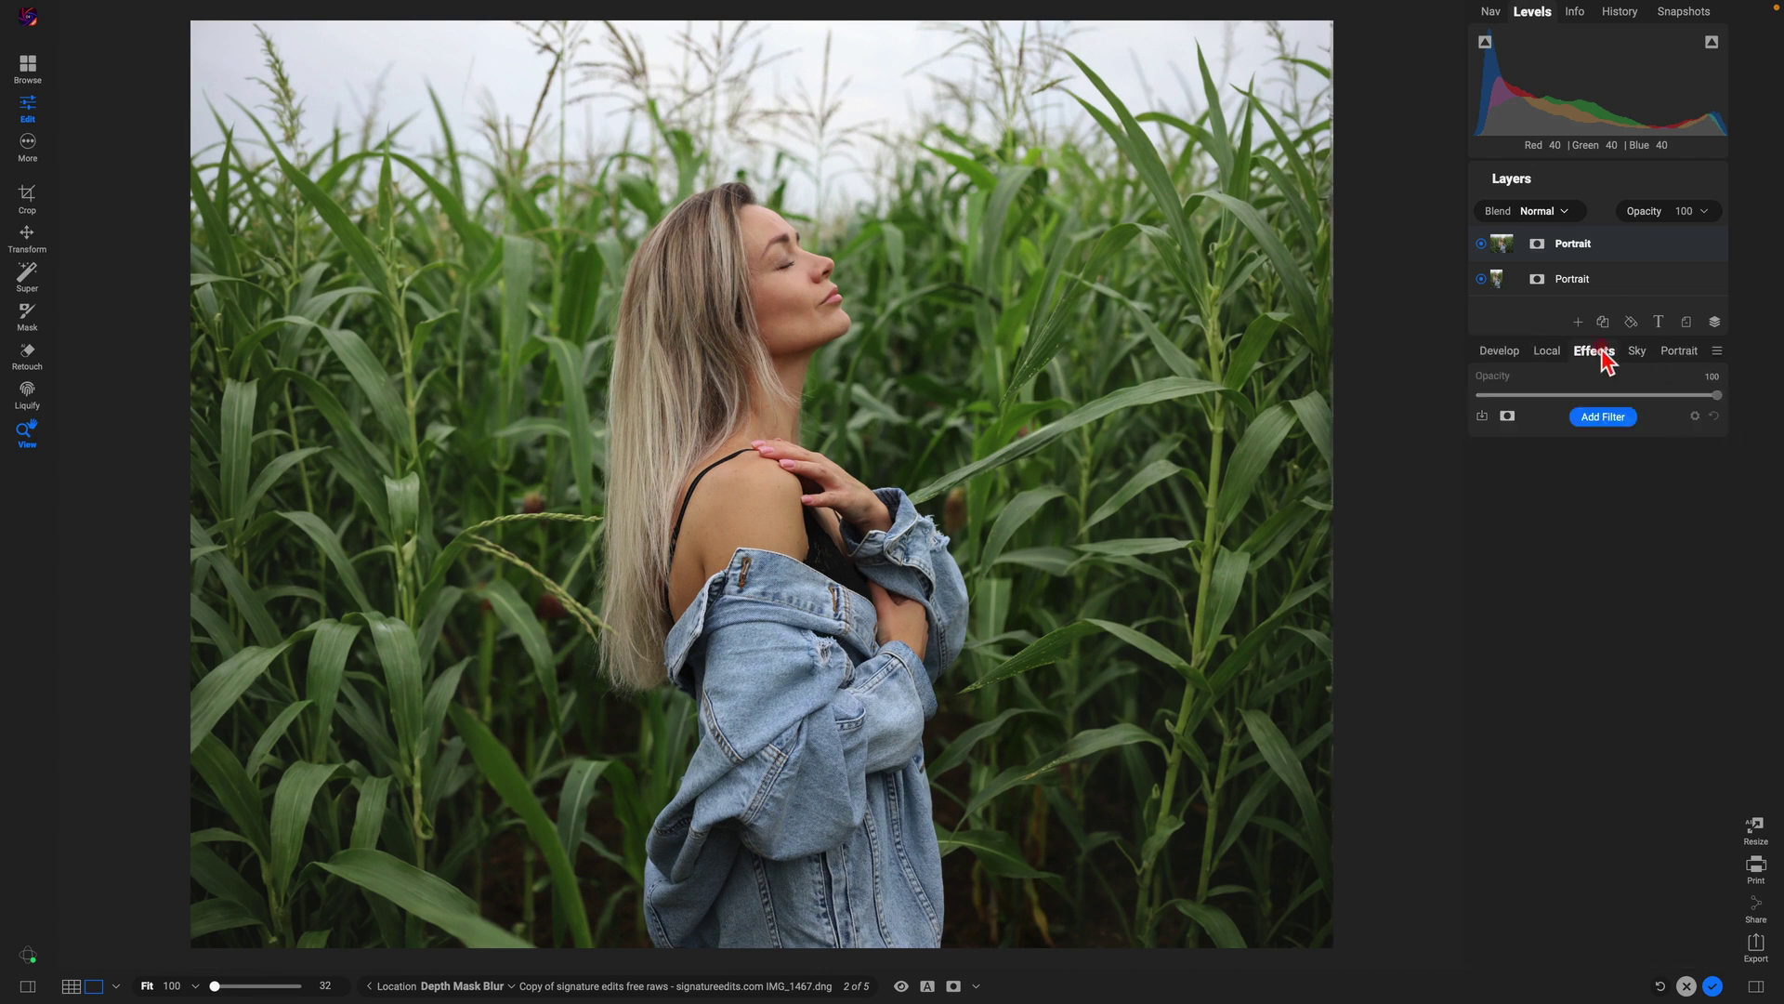
left_click(1611, 419)
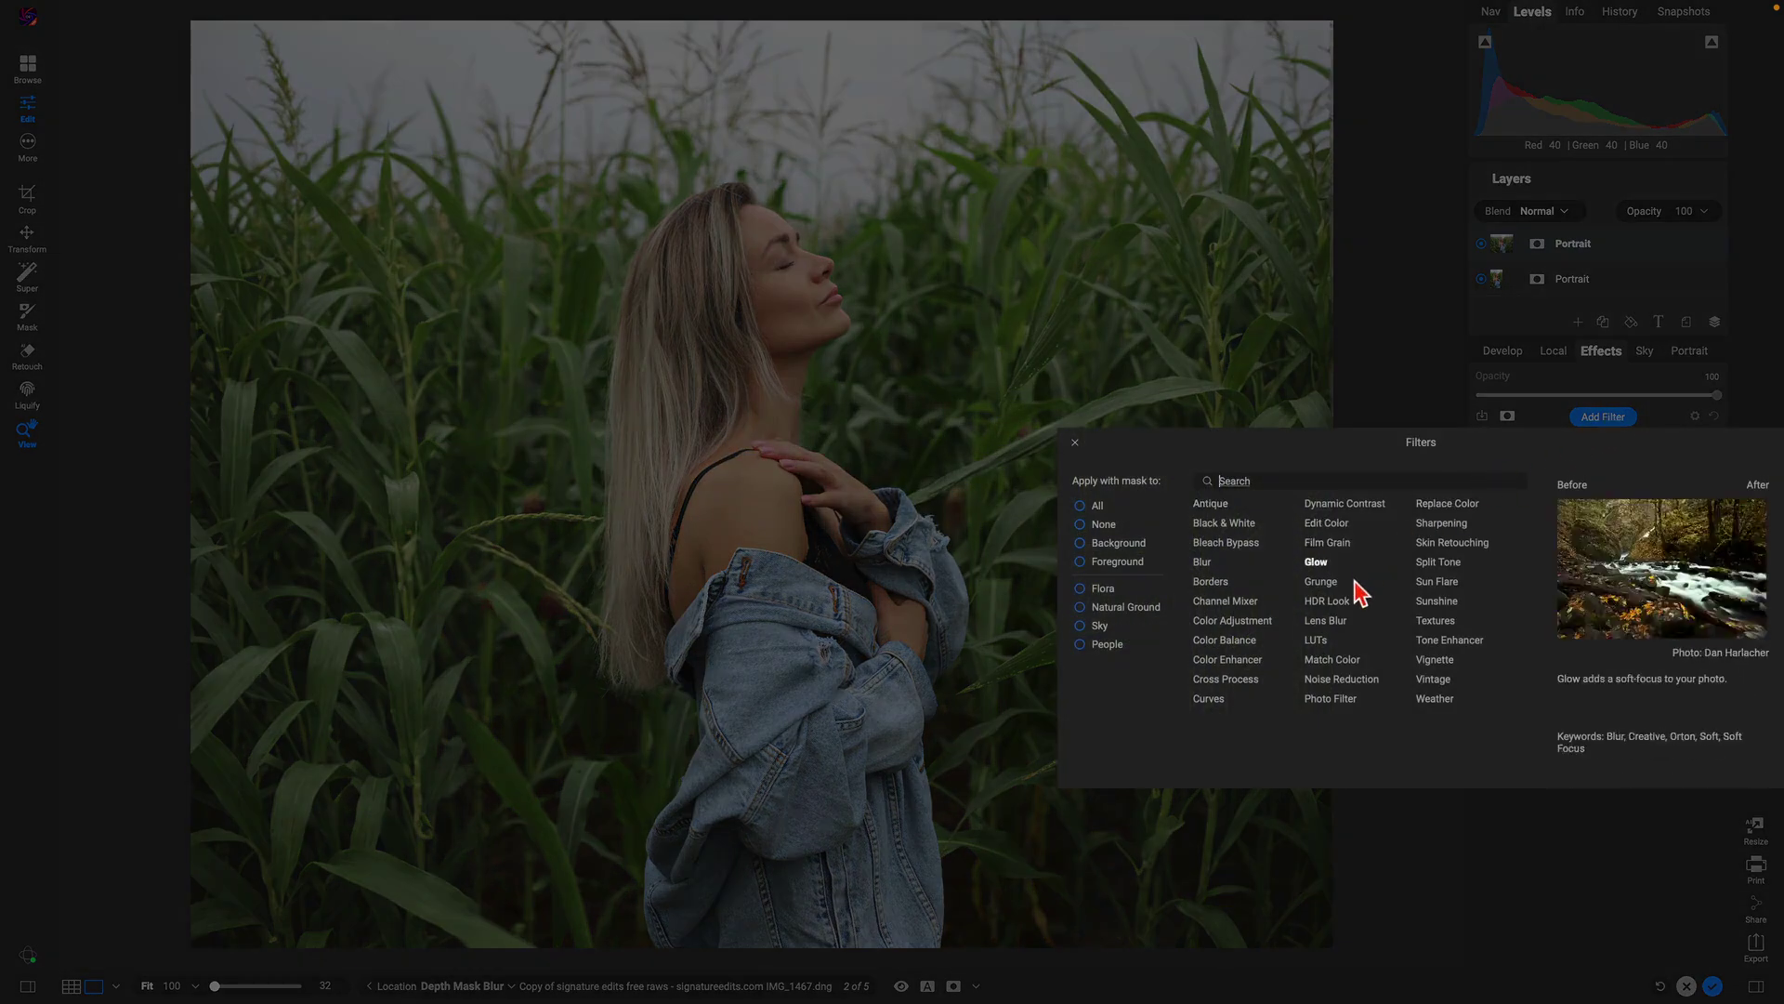
left_click(1333, 660)
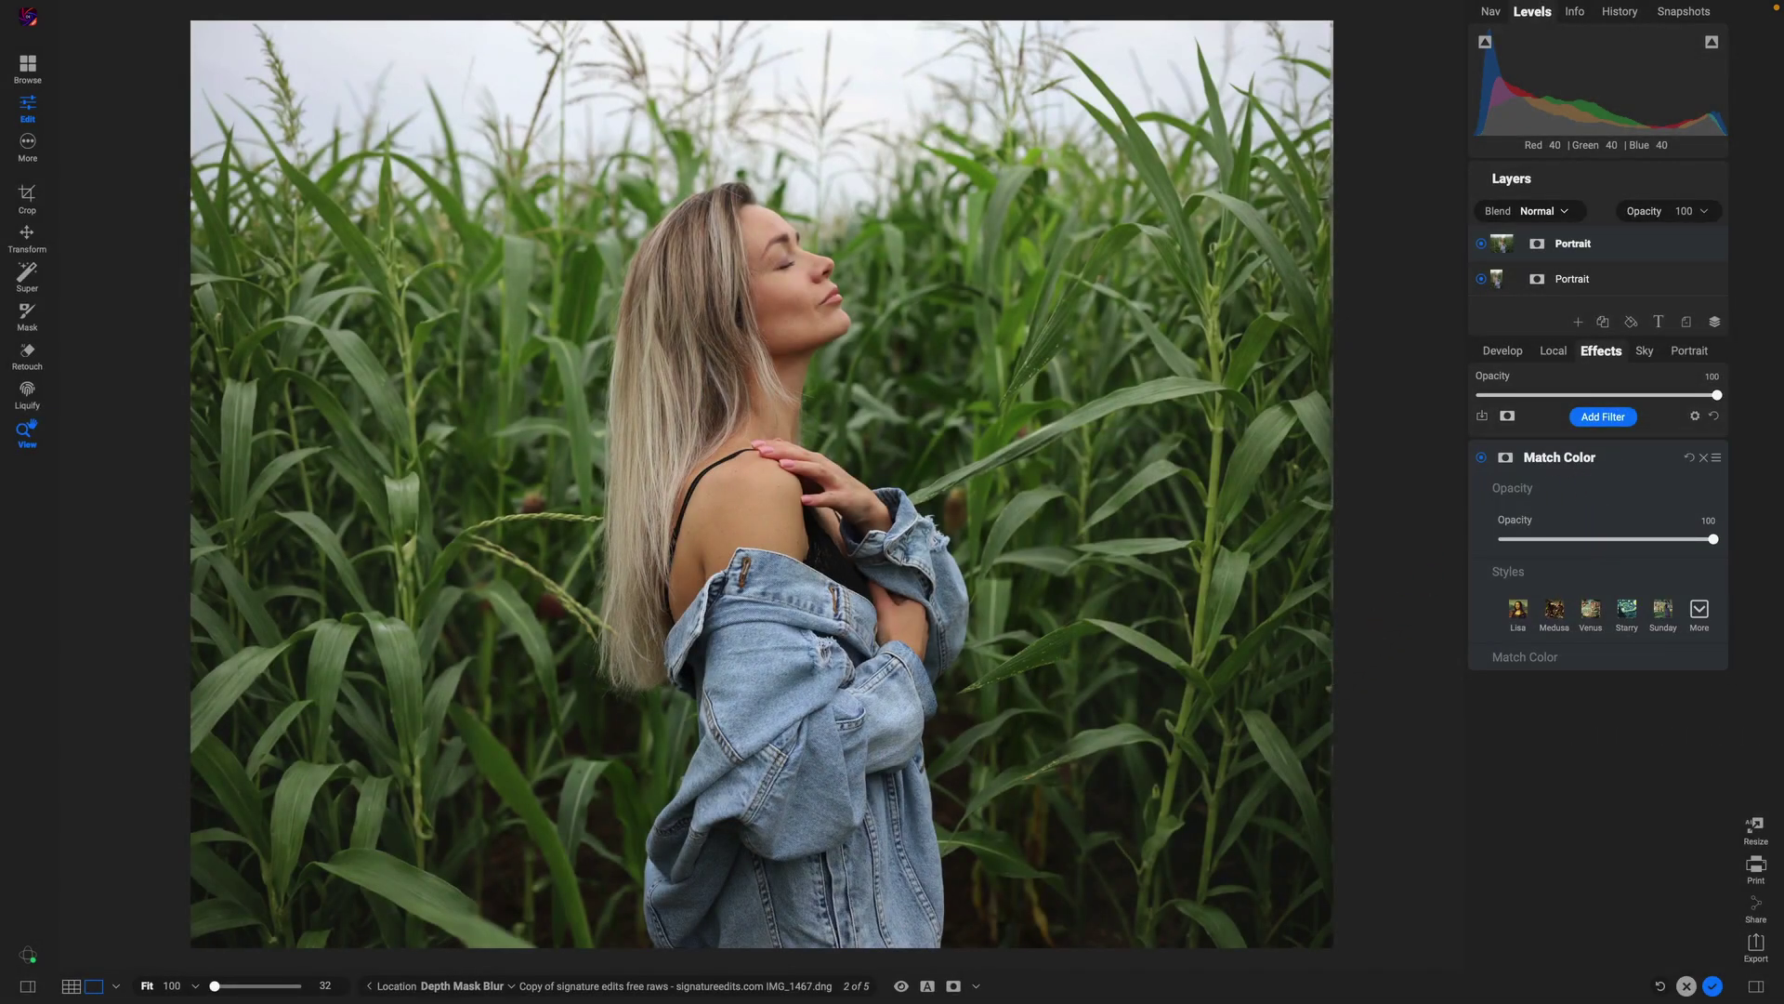
- Try the Lisa, Medusa, Venus, Starry and Sunday styles, expand the Match Color settings, and apply the Lisa style
left_click(1518, 614)
left_click(1556, 613)
left_click(1591, 615)
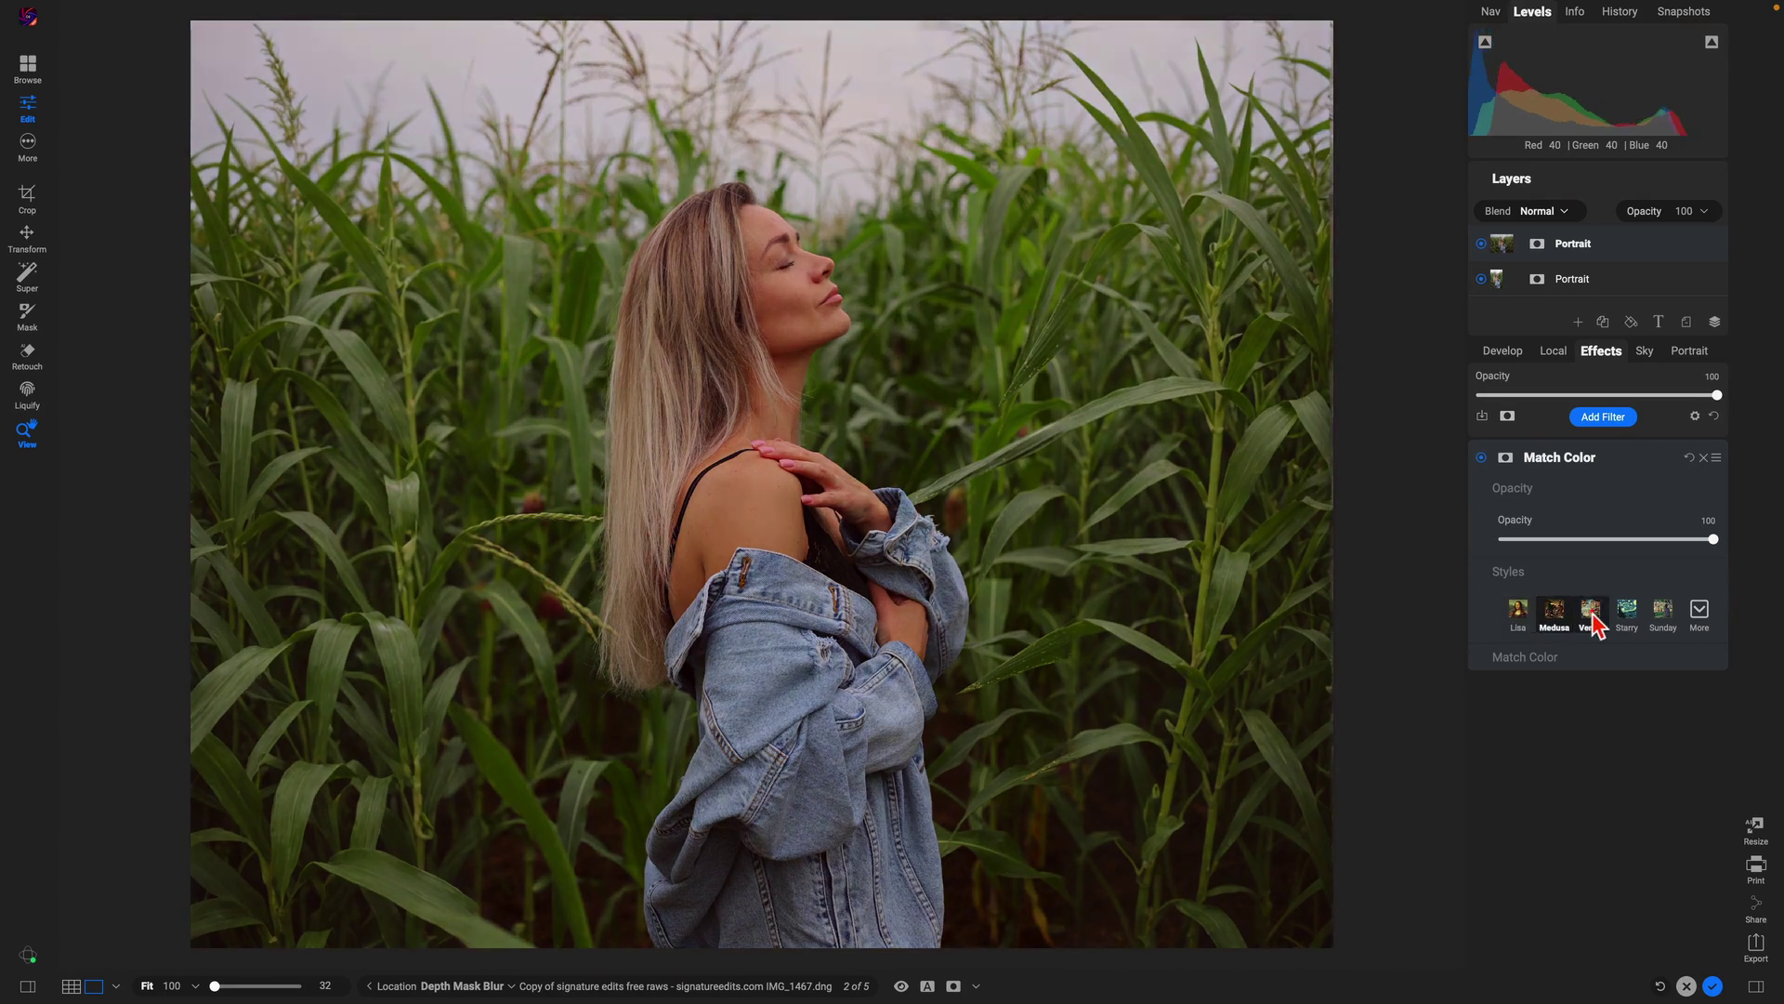
left_click(1628, 613)
left_click(1663, 615)
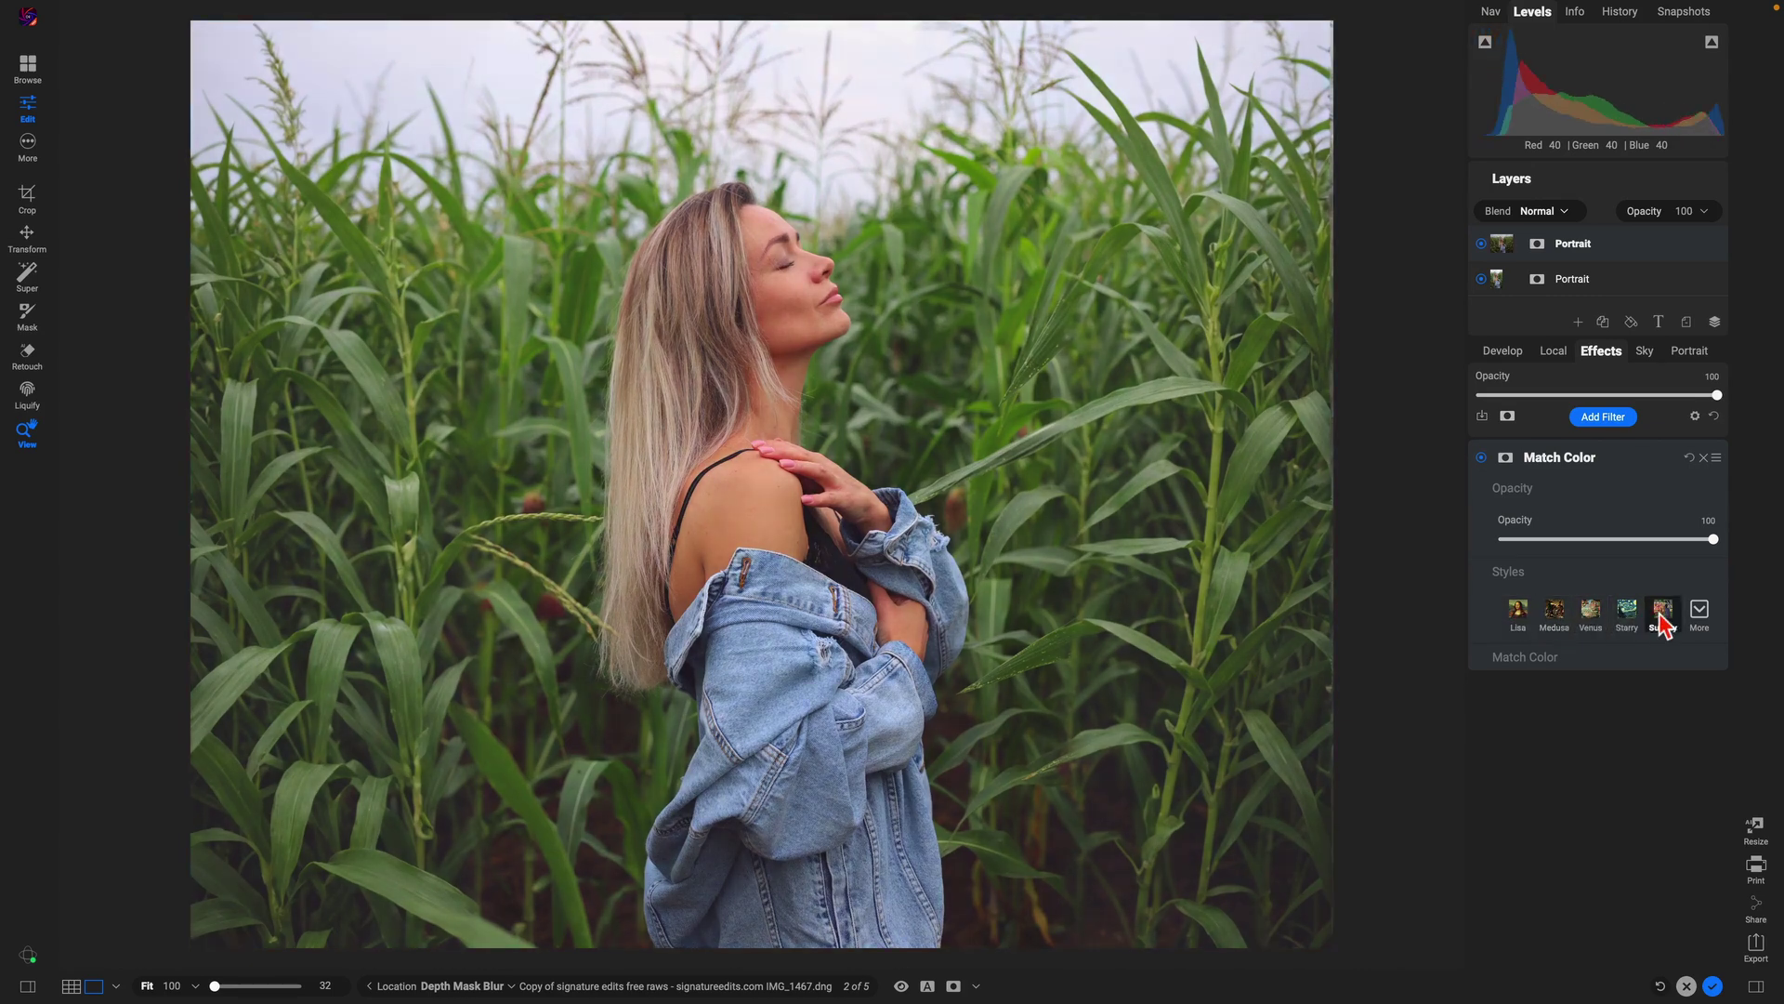
left_click(1605, 656)
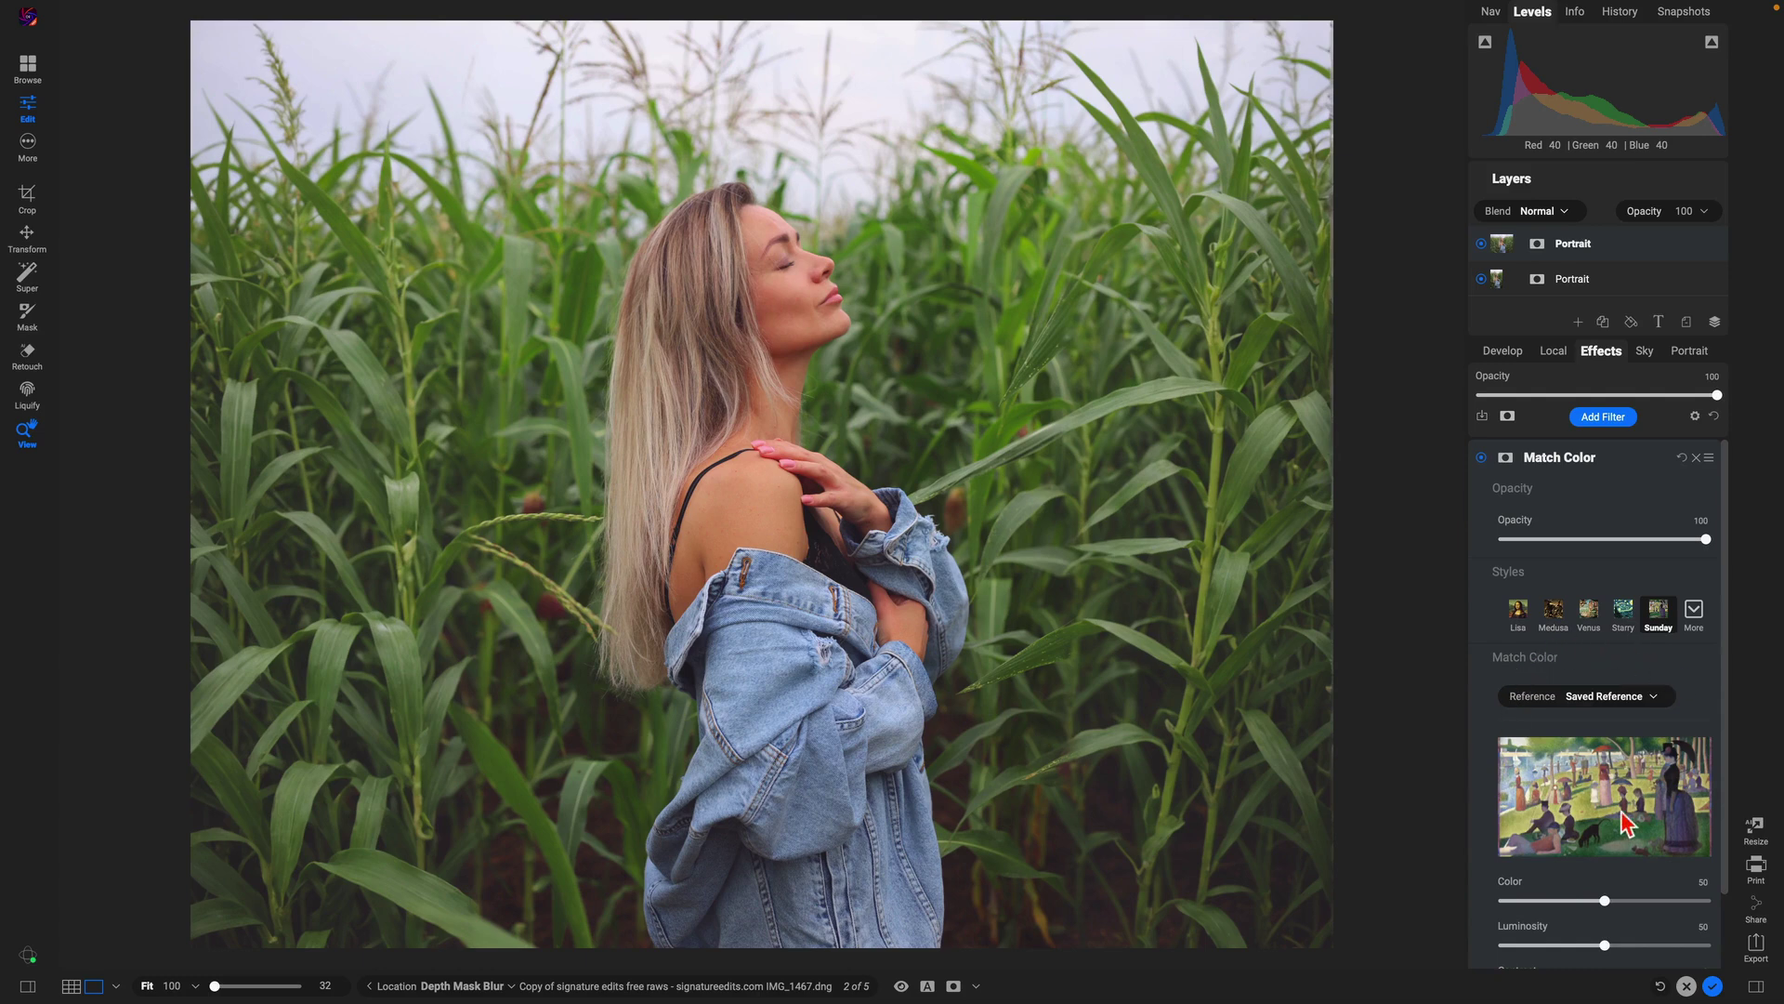
left_click(1518, 611)
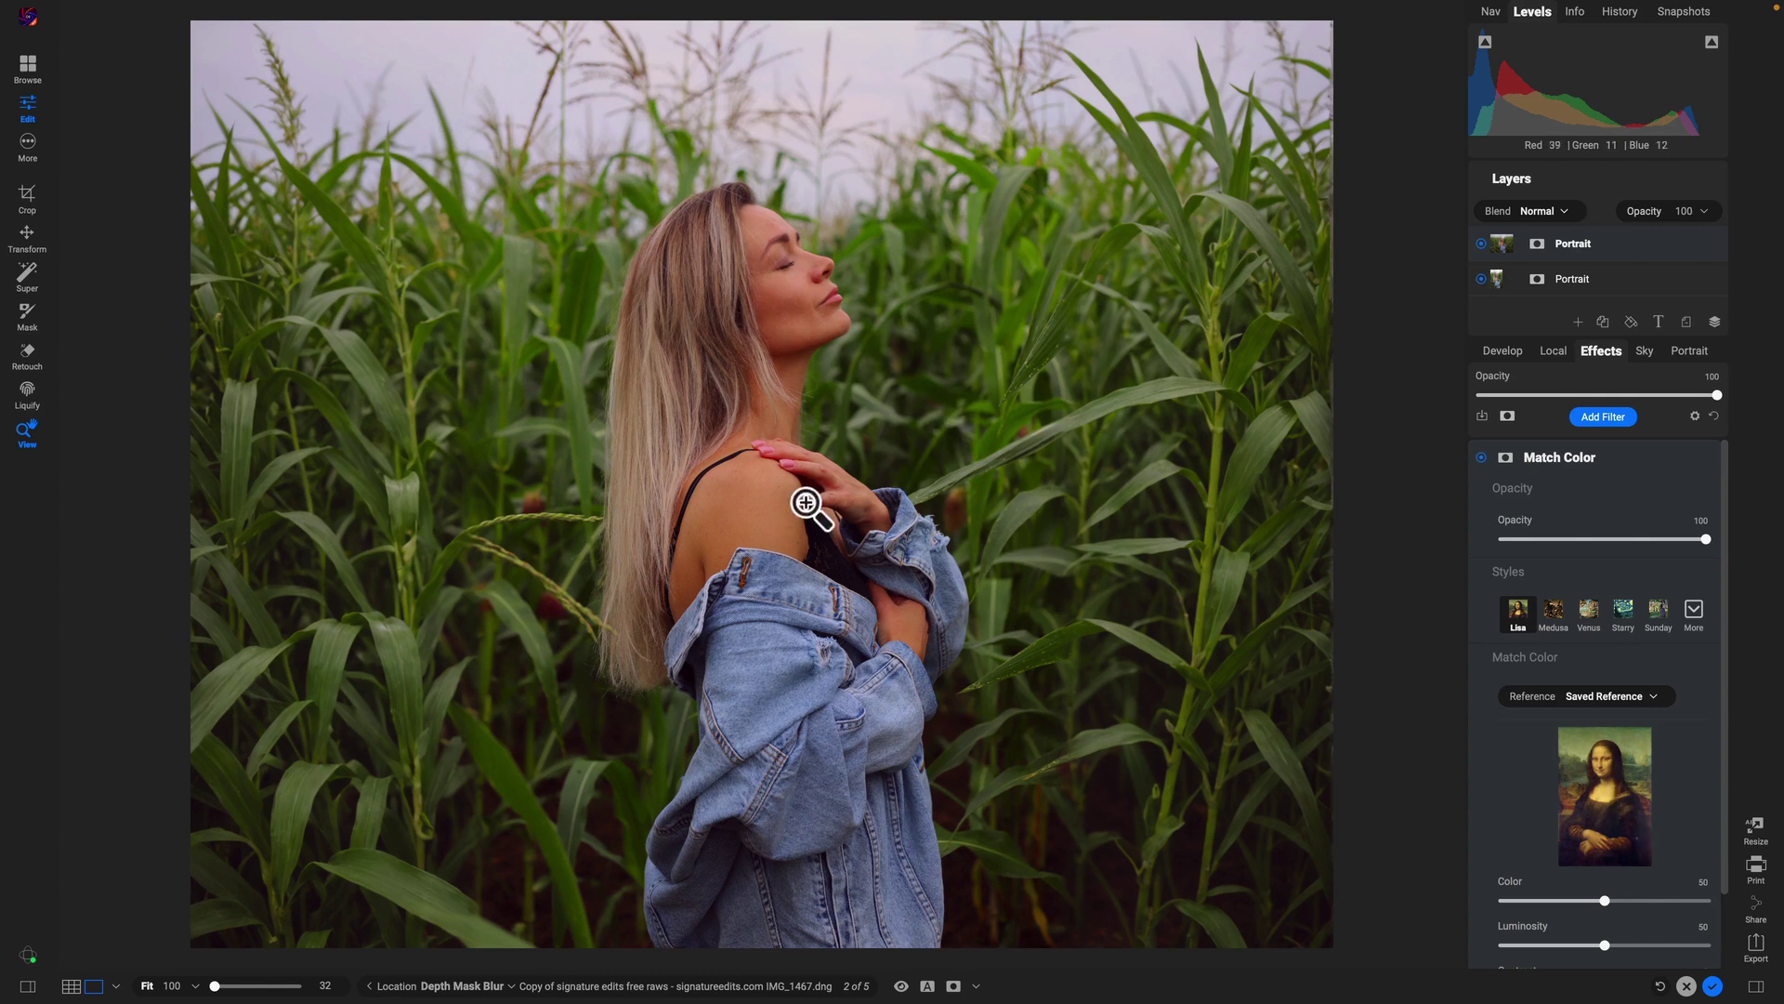
- Load matchcolor.jpg from the portrait folder inside 2025 Essentials Kit's Workflow Guide as the Match Color reference image
scroll(1693, 671, "down", 2)
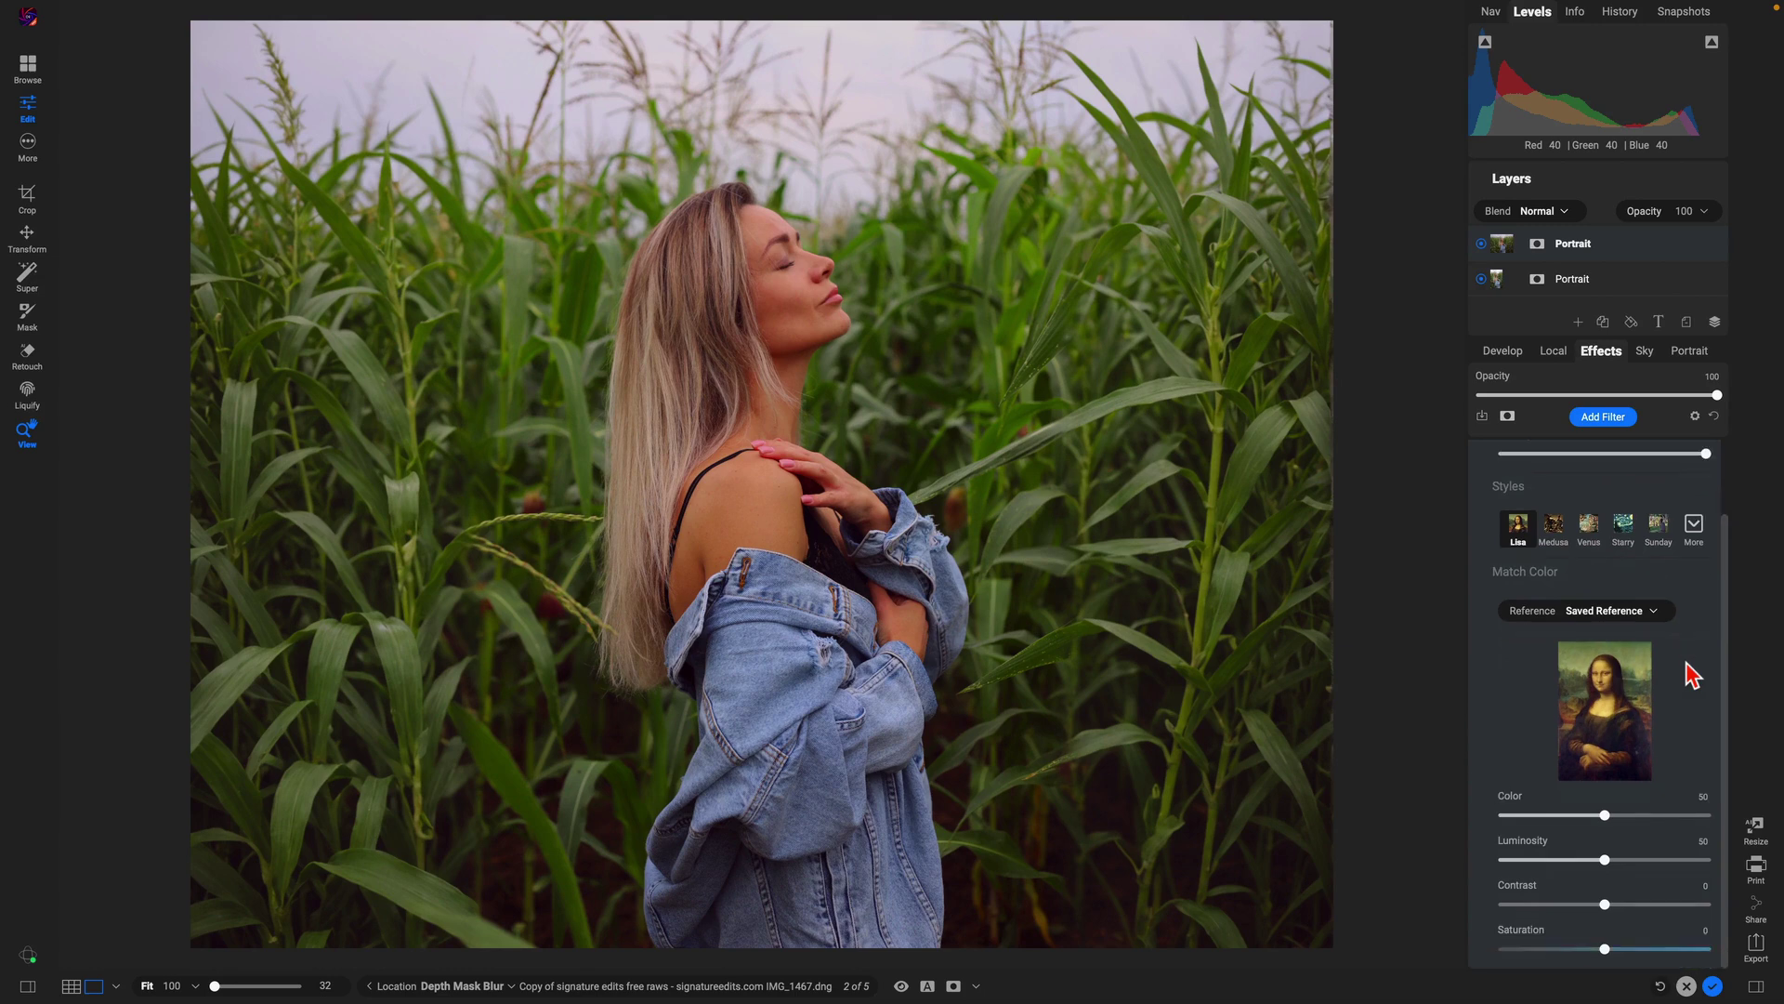
left_click(1655, 611)
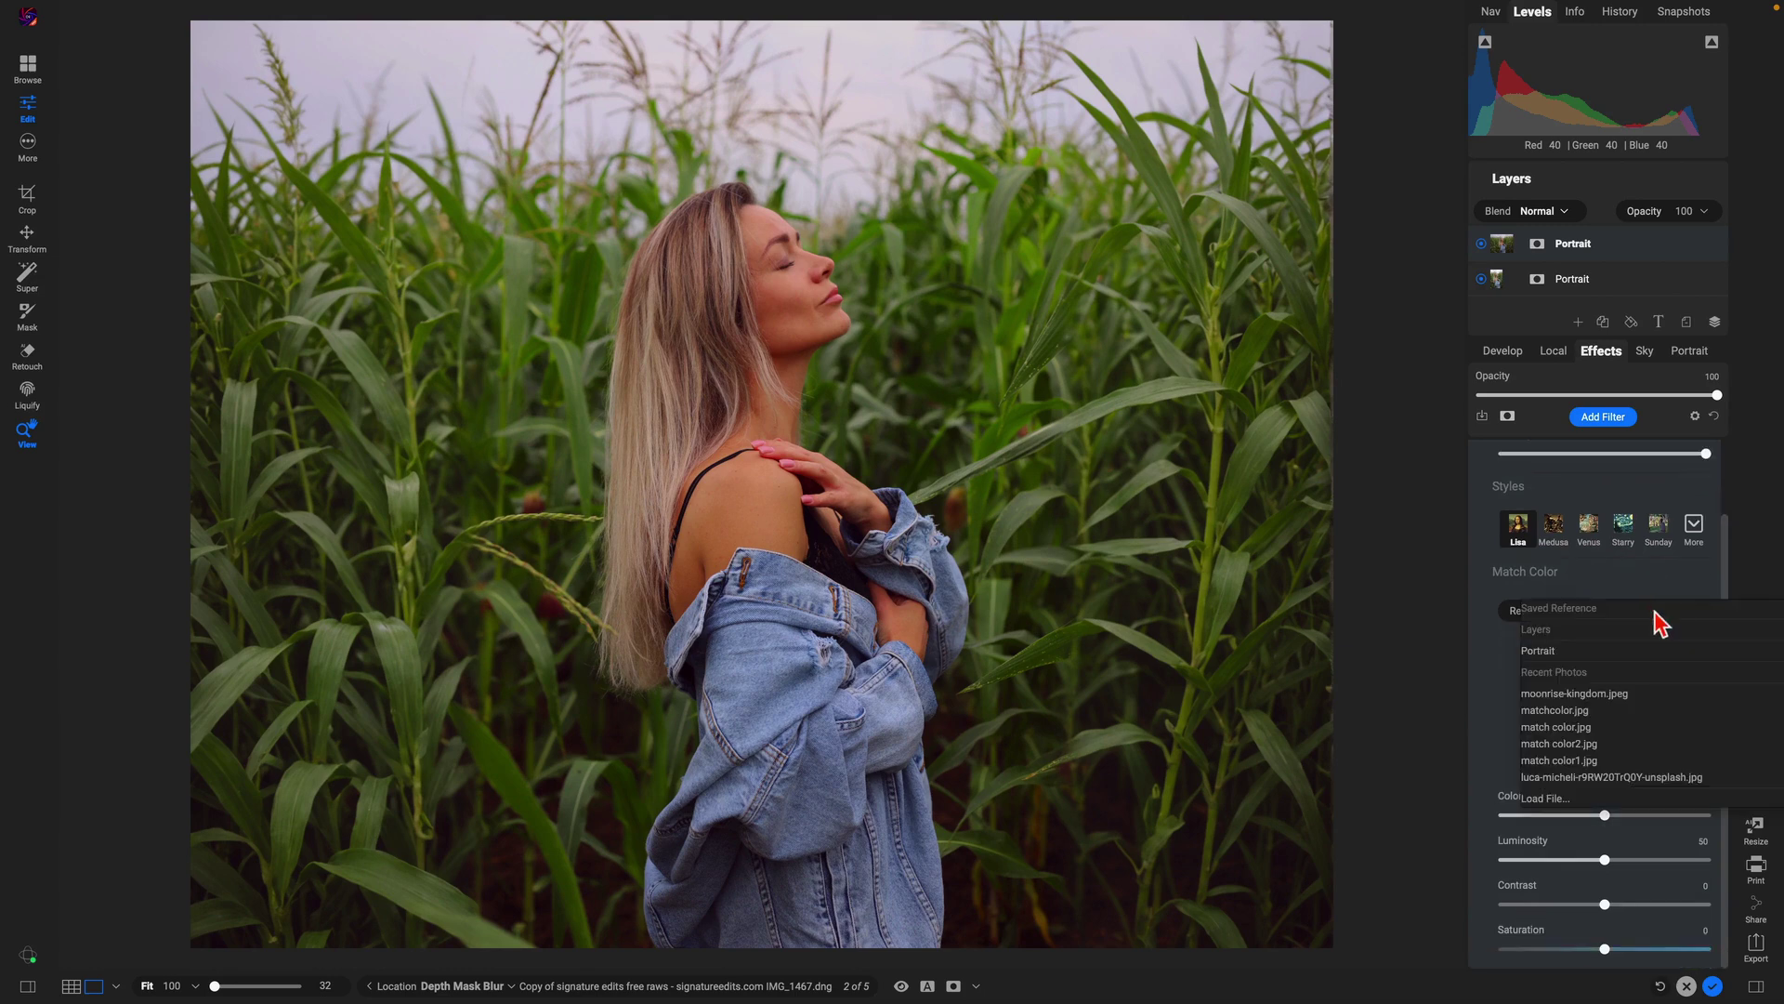
left_click(1567, 801)
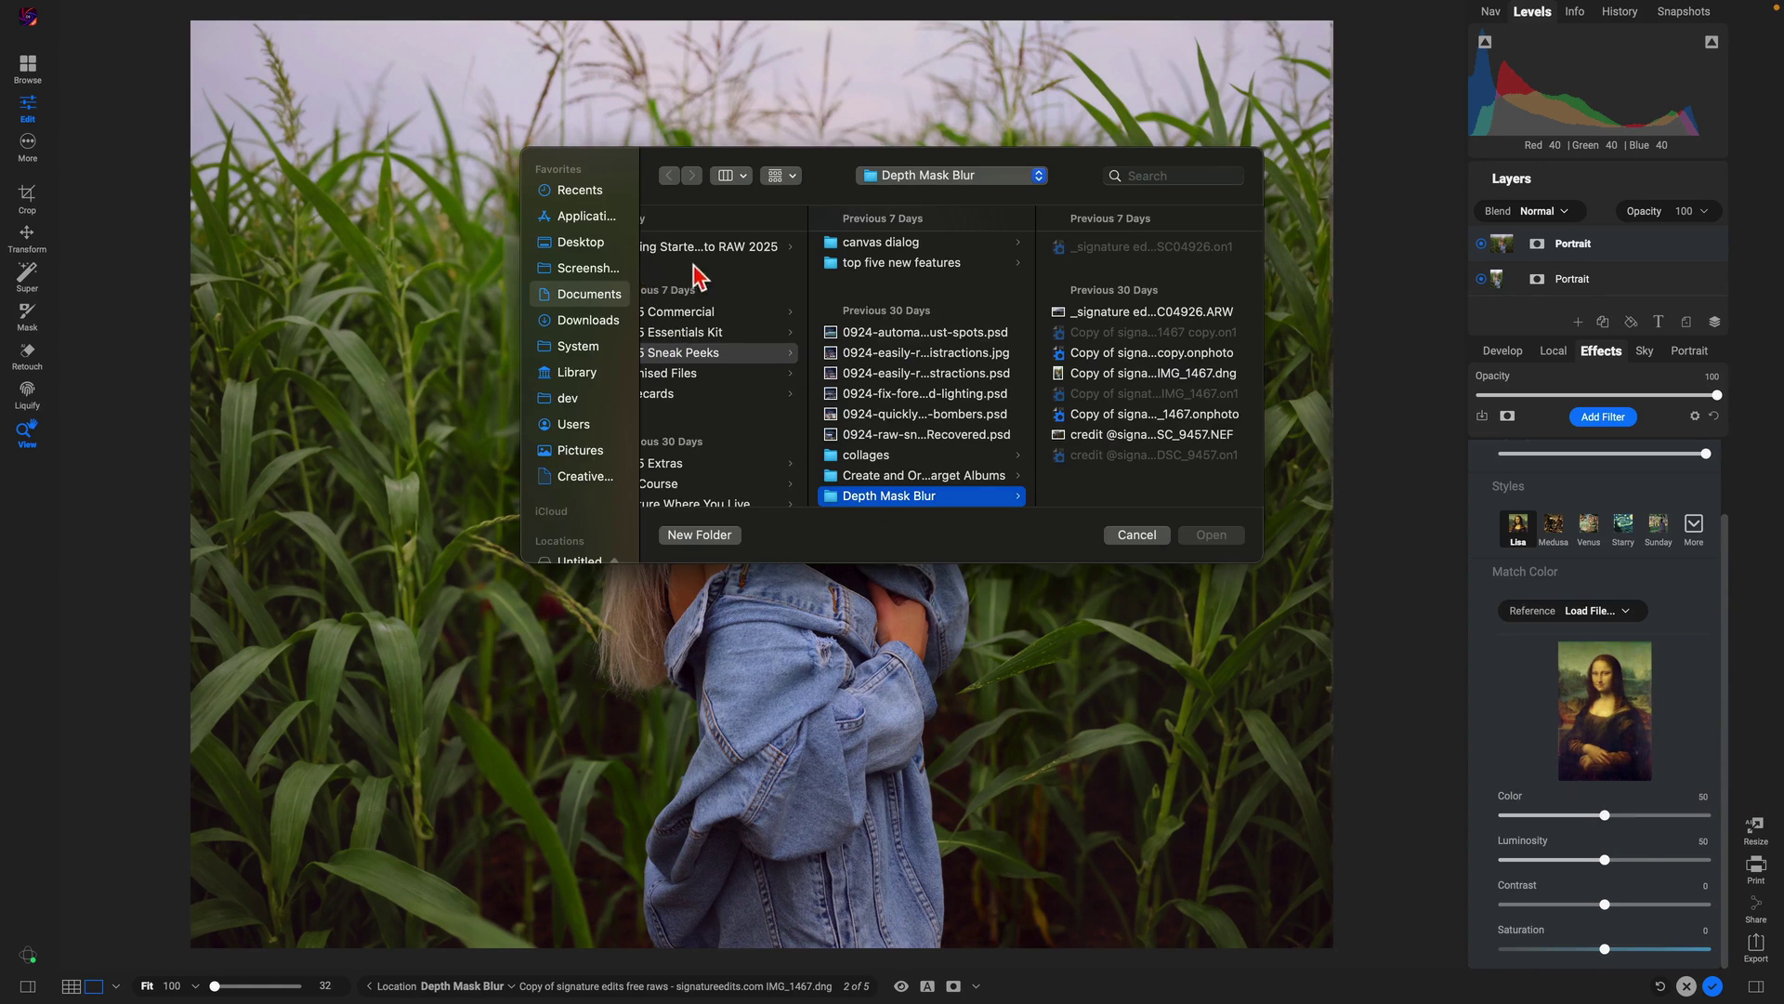
scroll(711, 321, "left", 2)
left_click(783, 333)
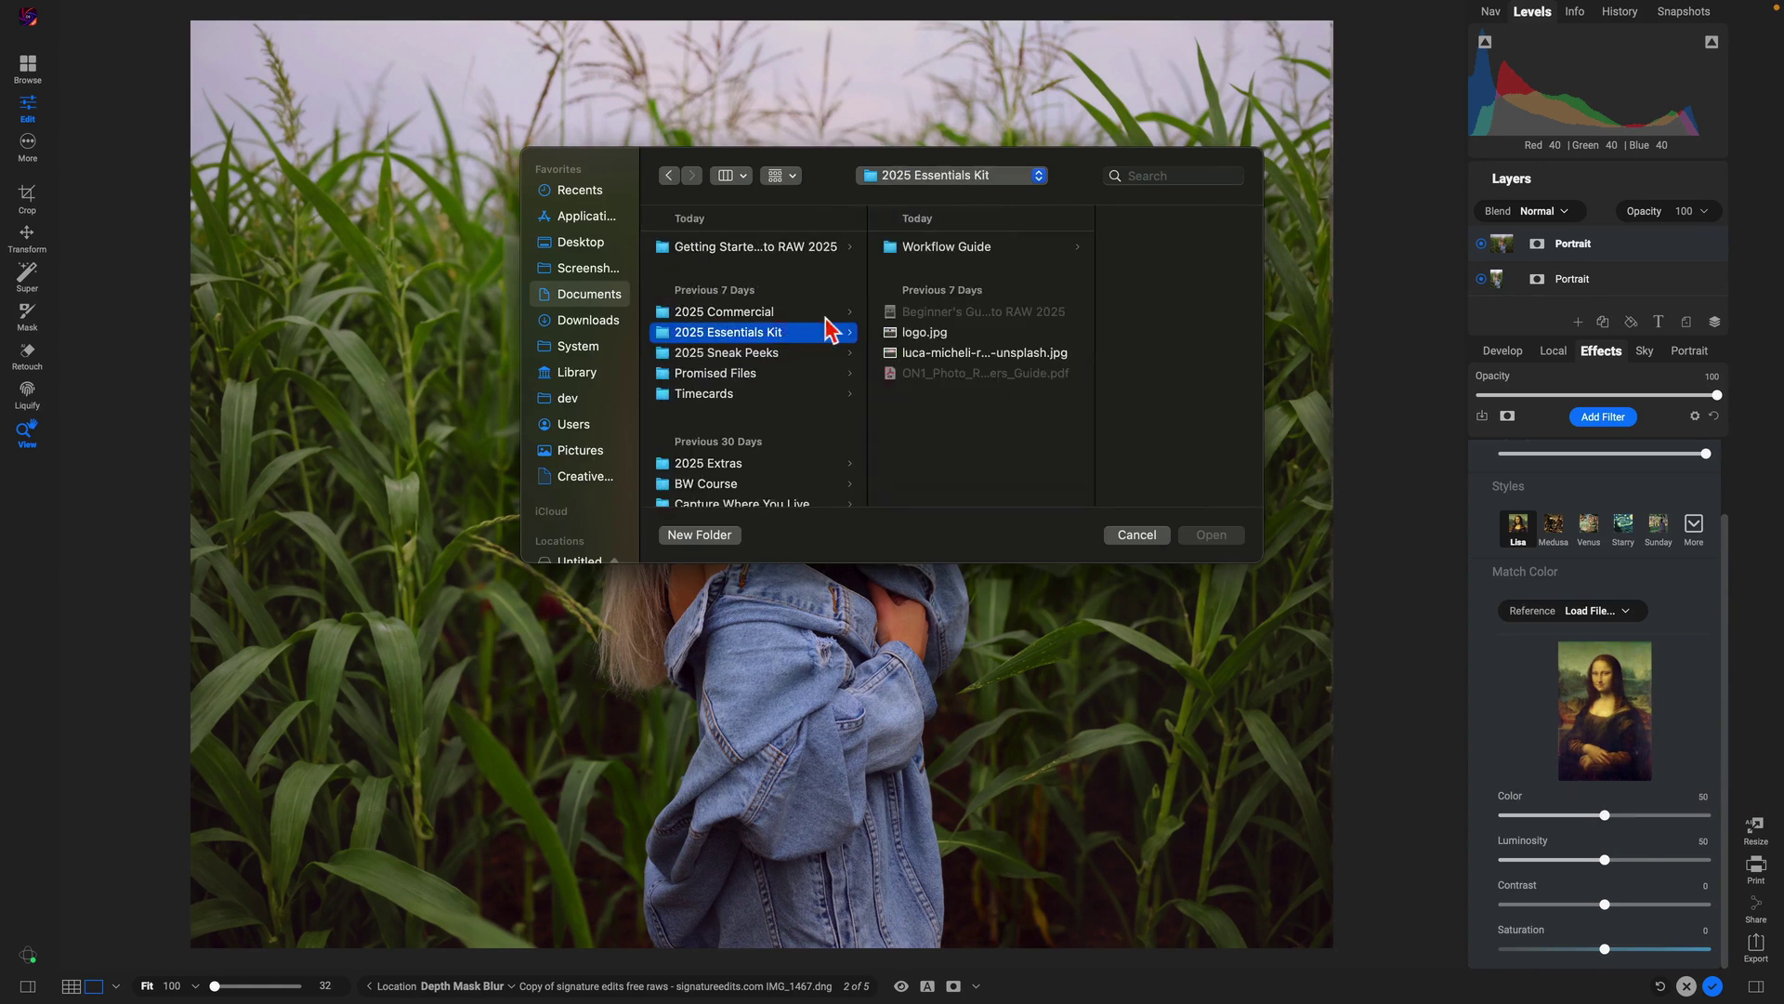
left_click(966, 247)
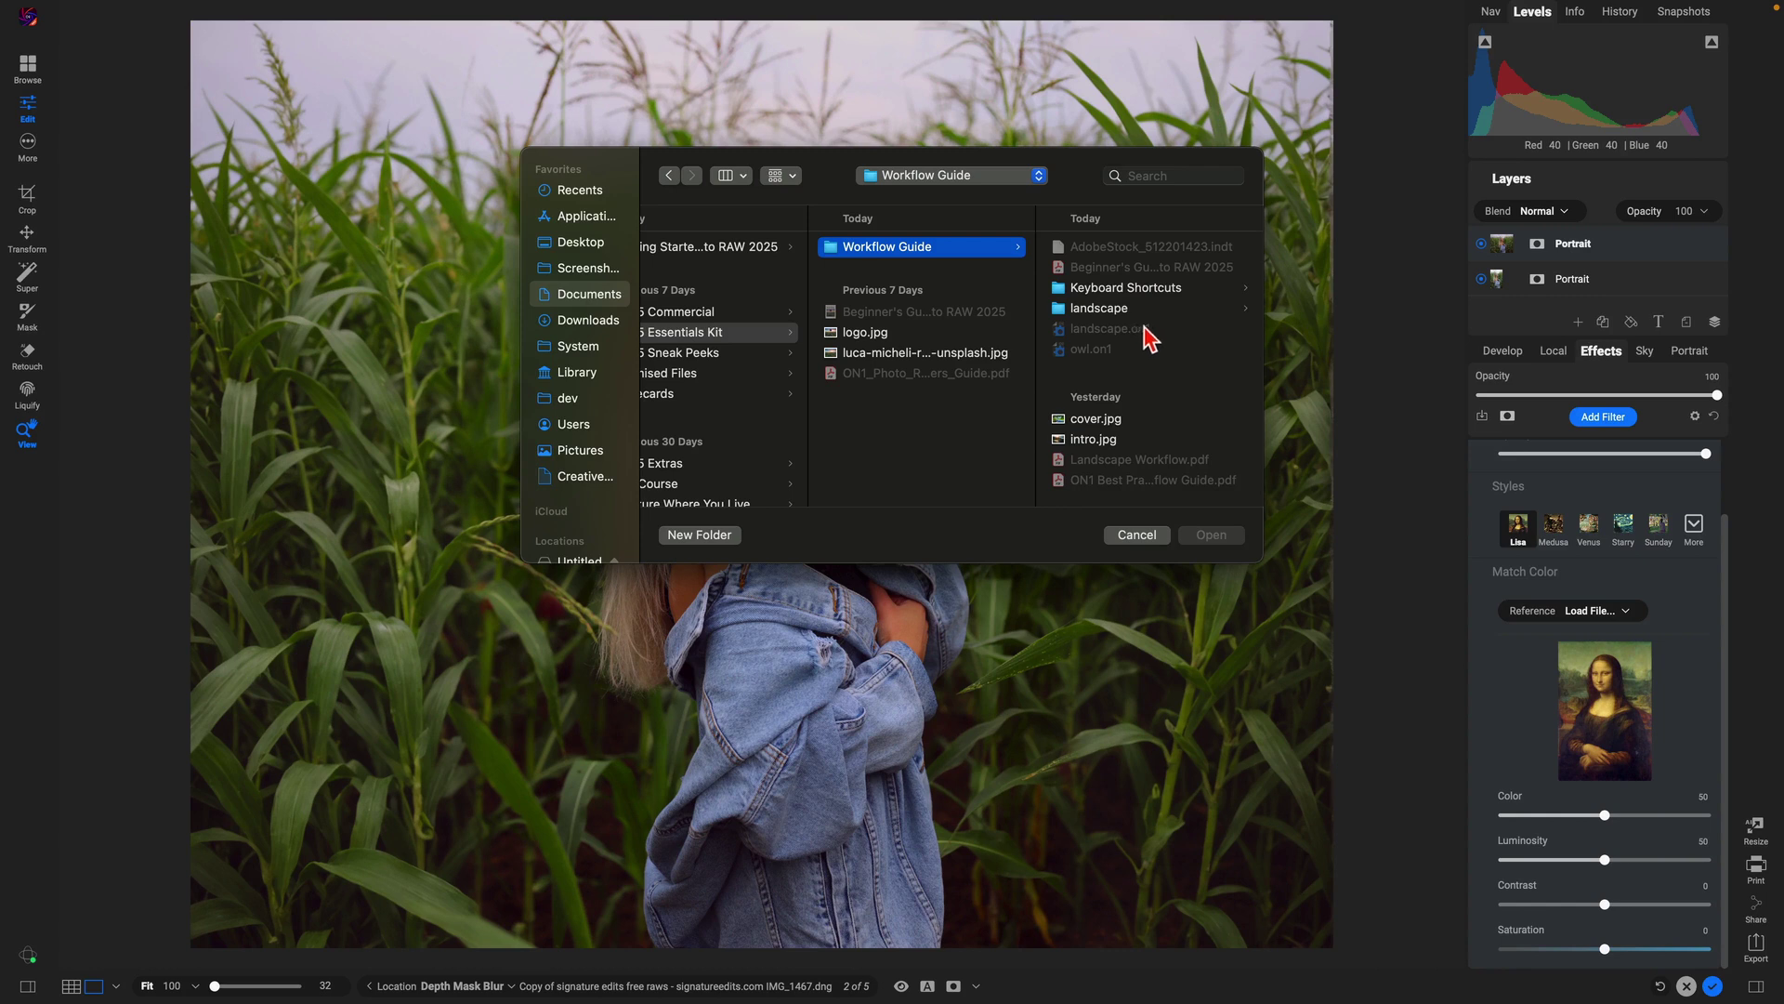
scroll(1150, 337, "down", 10)
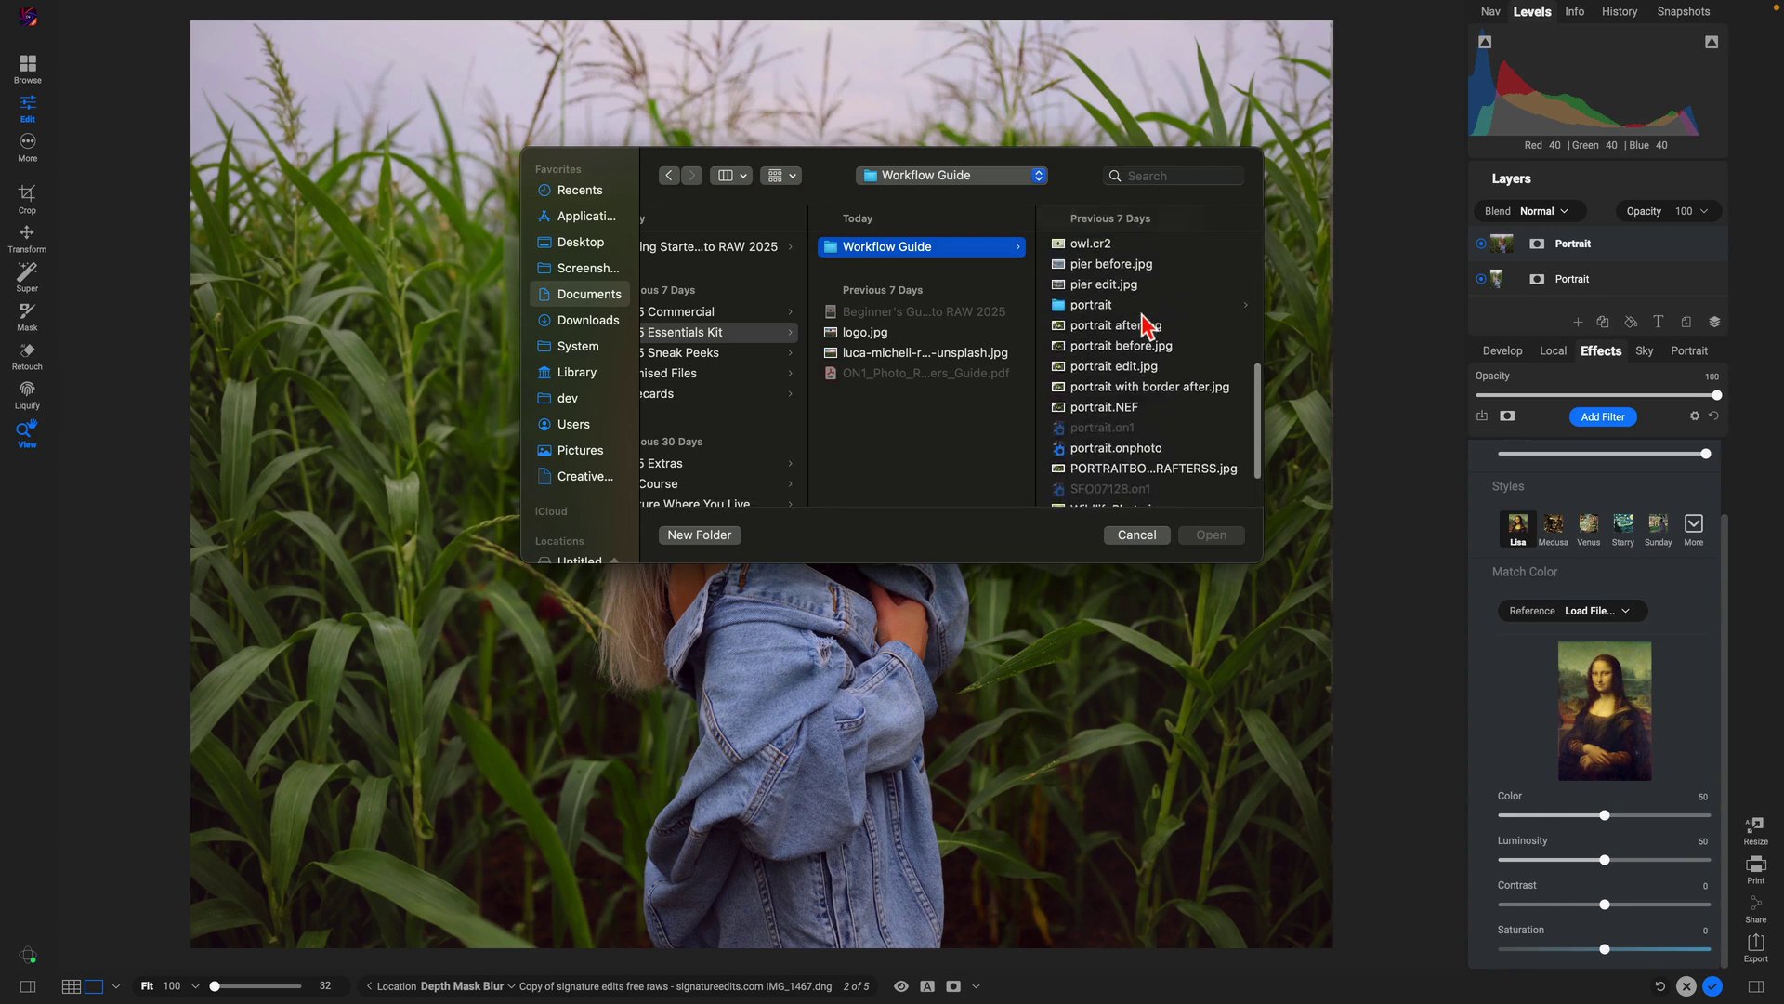
left_click(1141, 306)
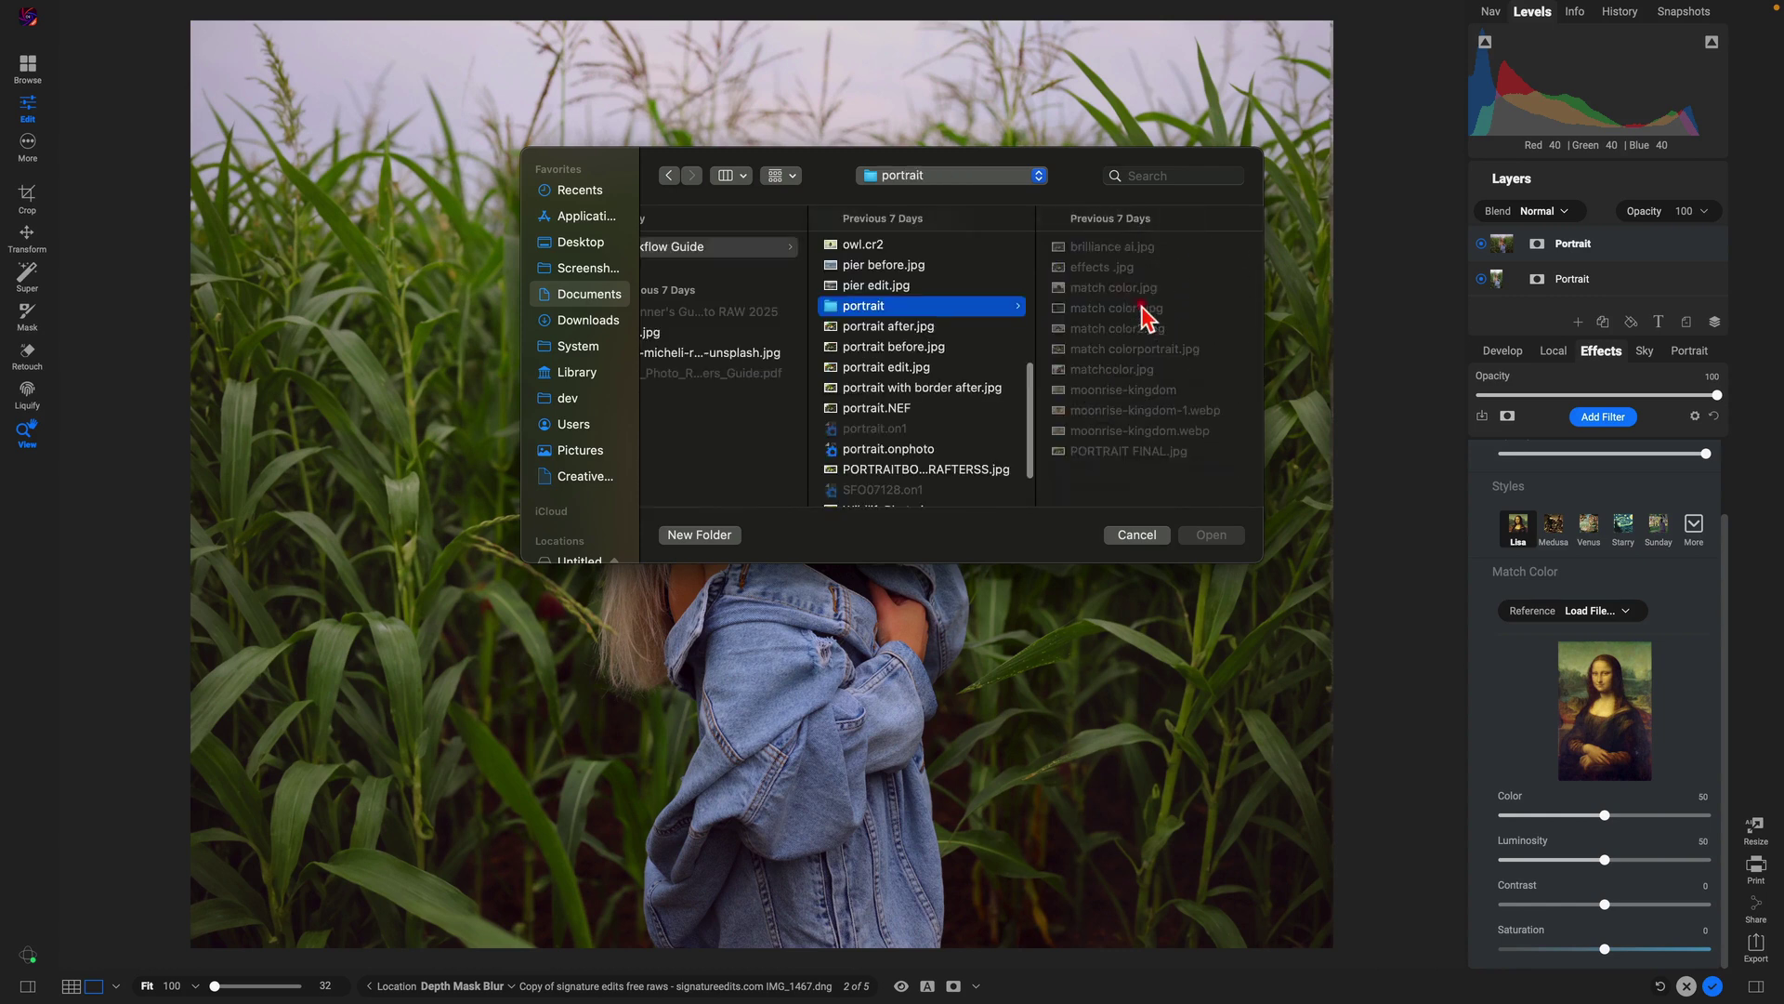
left_click(1118, 369)
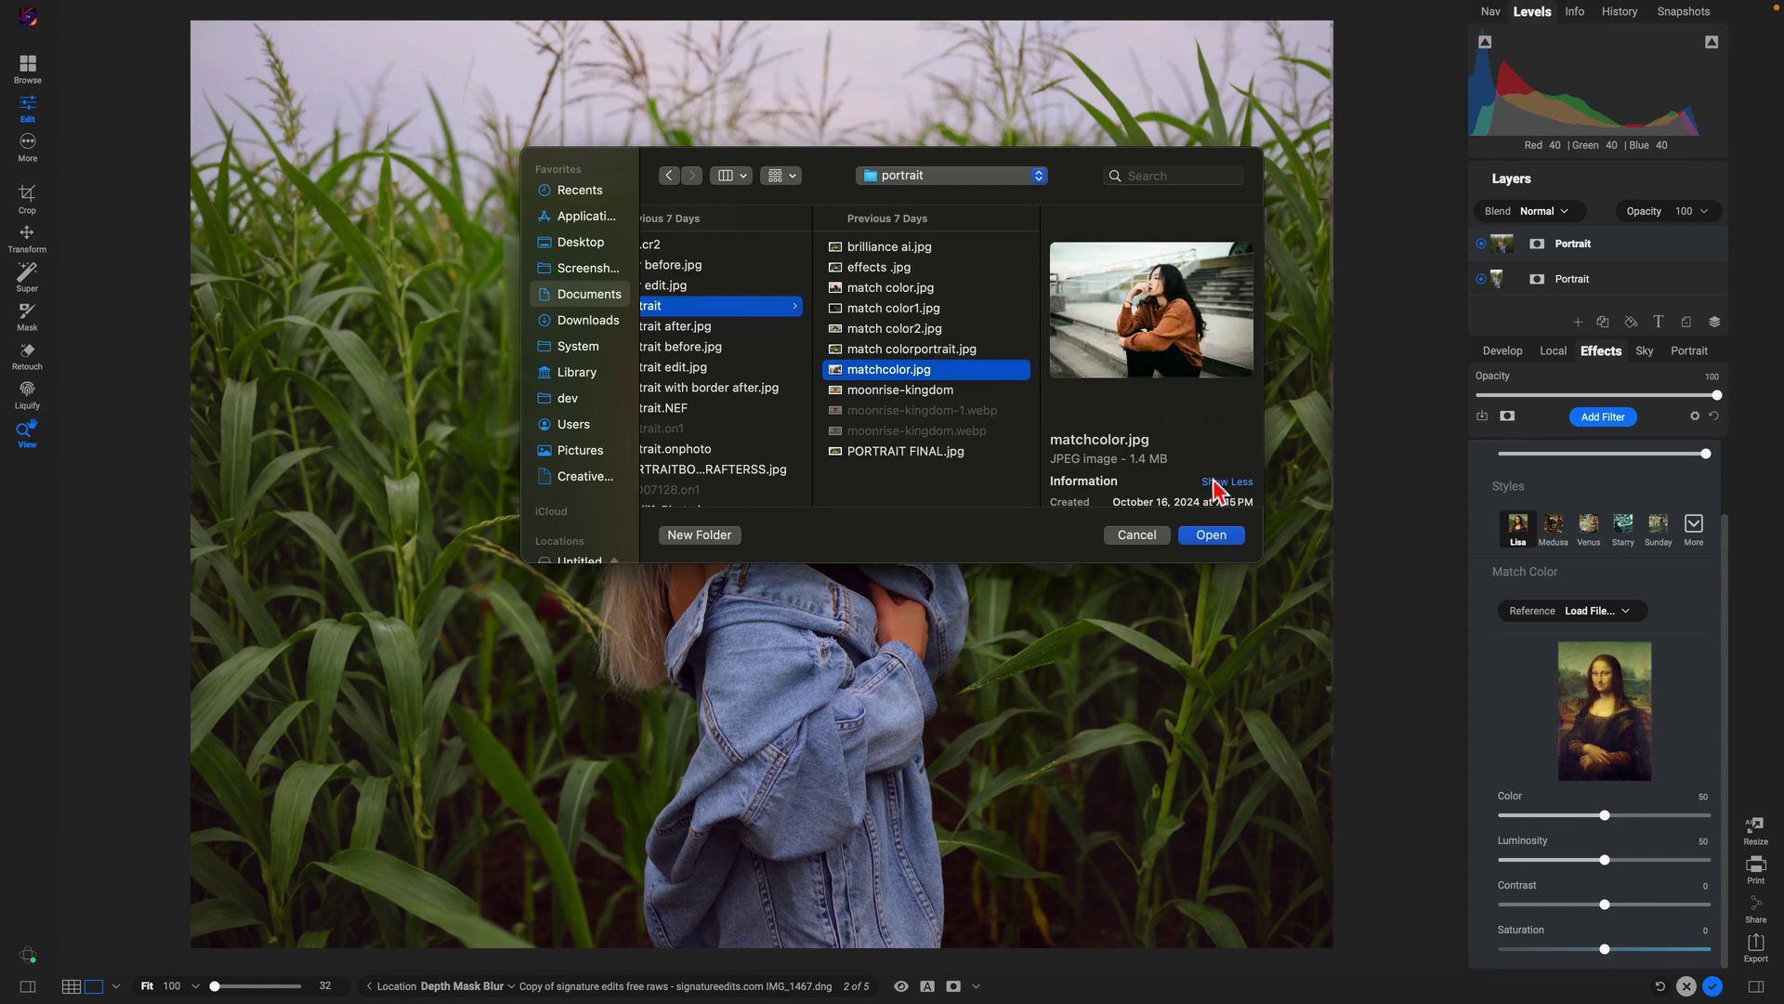
left_click(1214, 536)
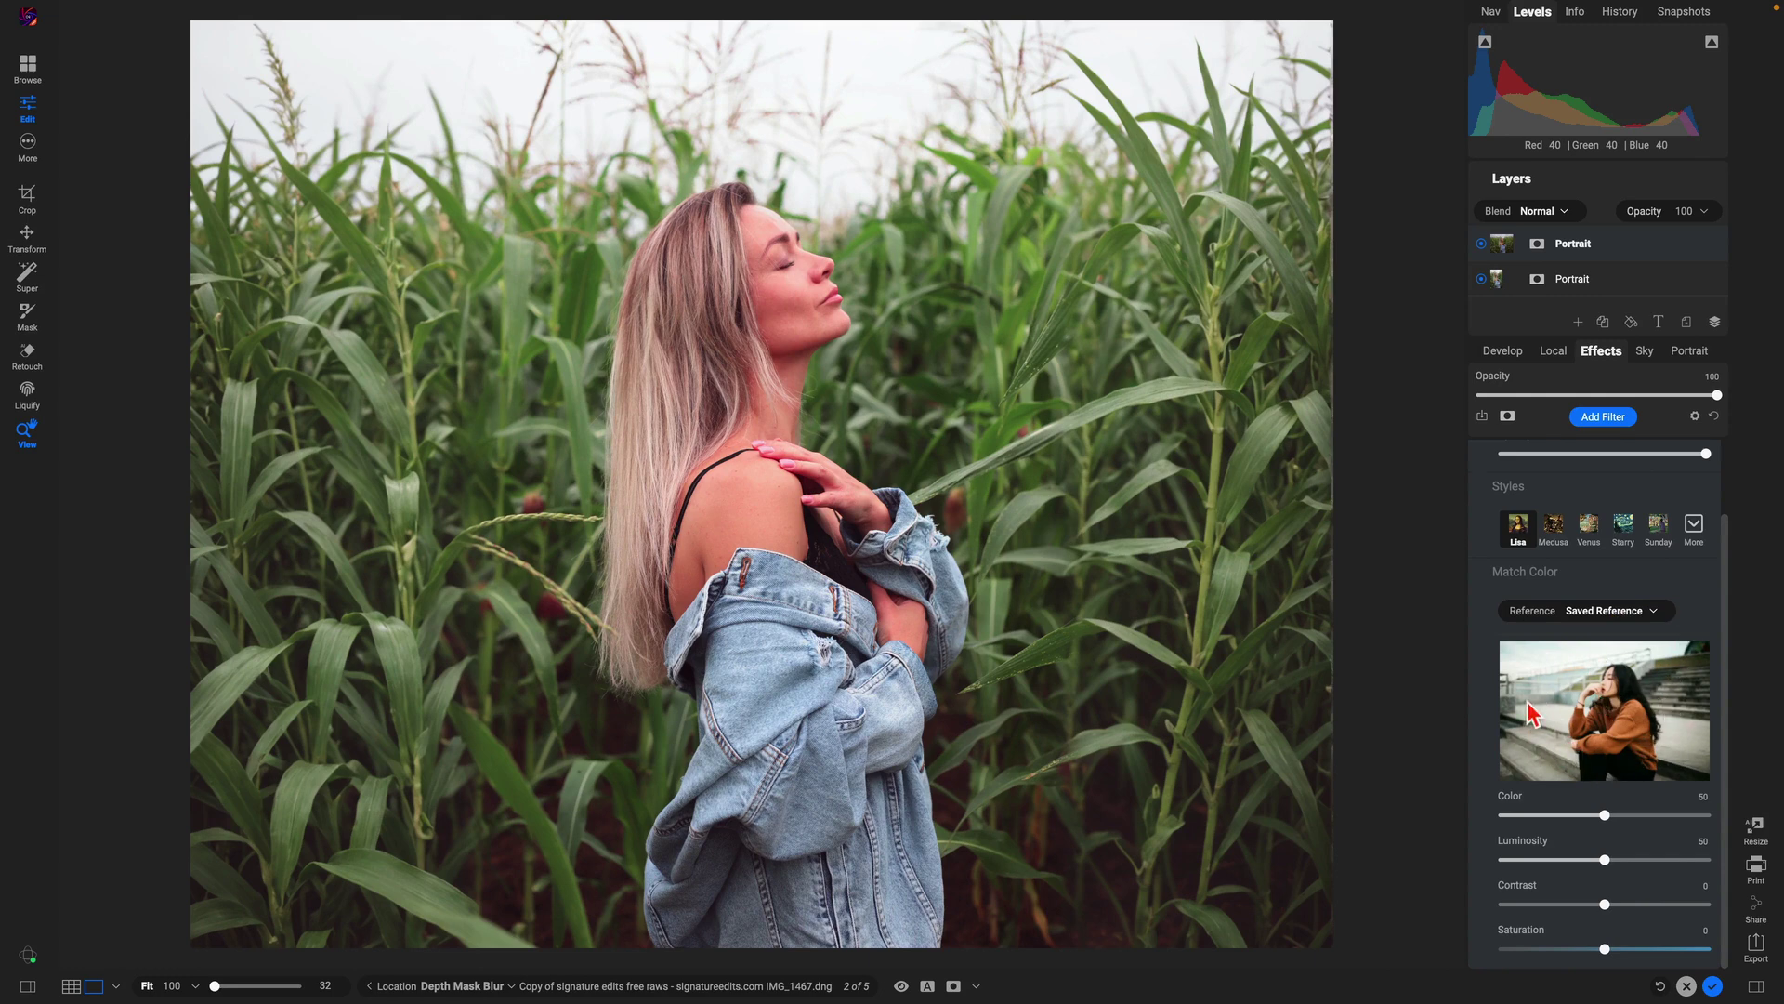
- Turn the Match Color filter off and on to compare the portrait with and without the new reference grade
scroll(1532, 713, "up", 1)
left_click(1483, 459)
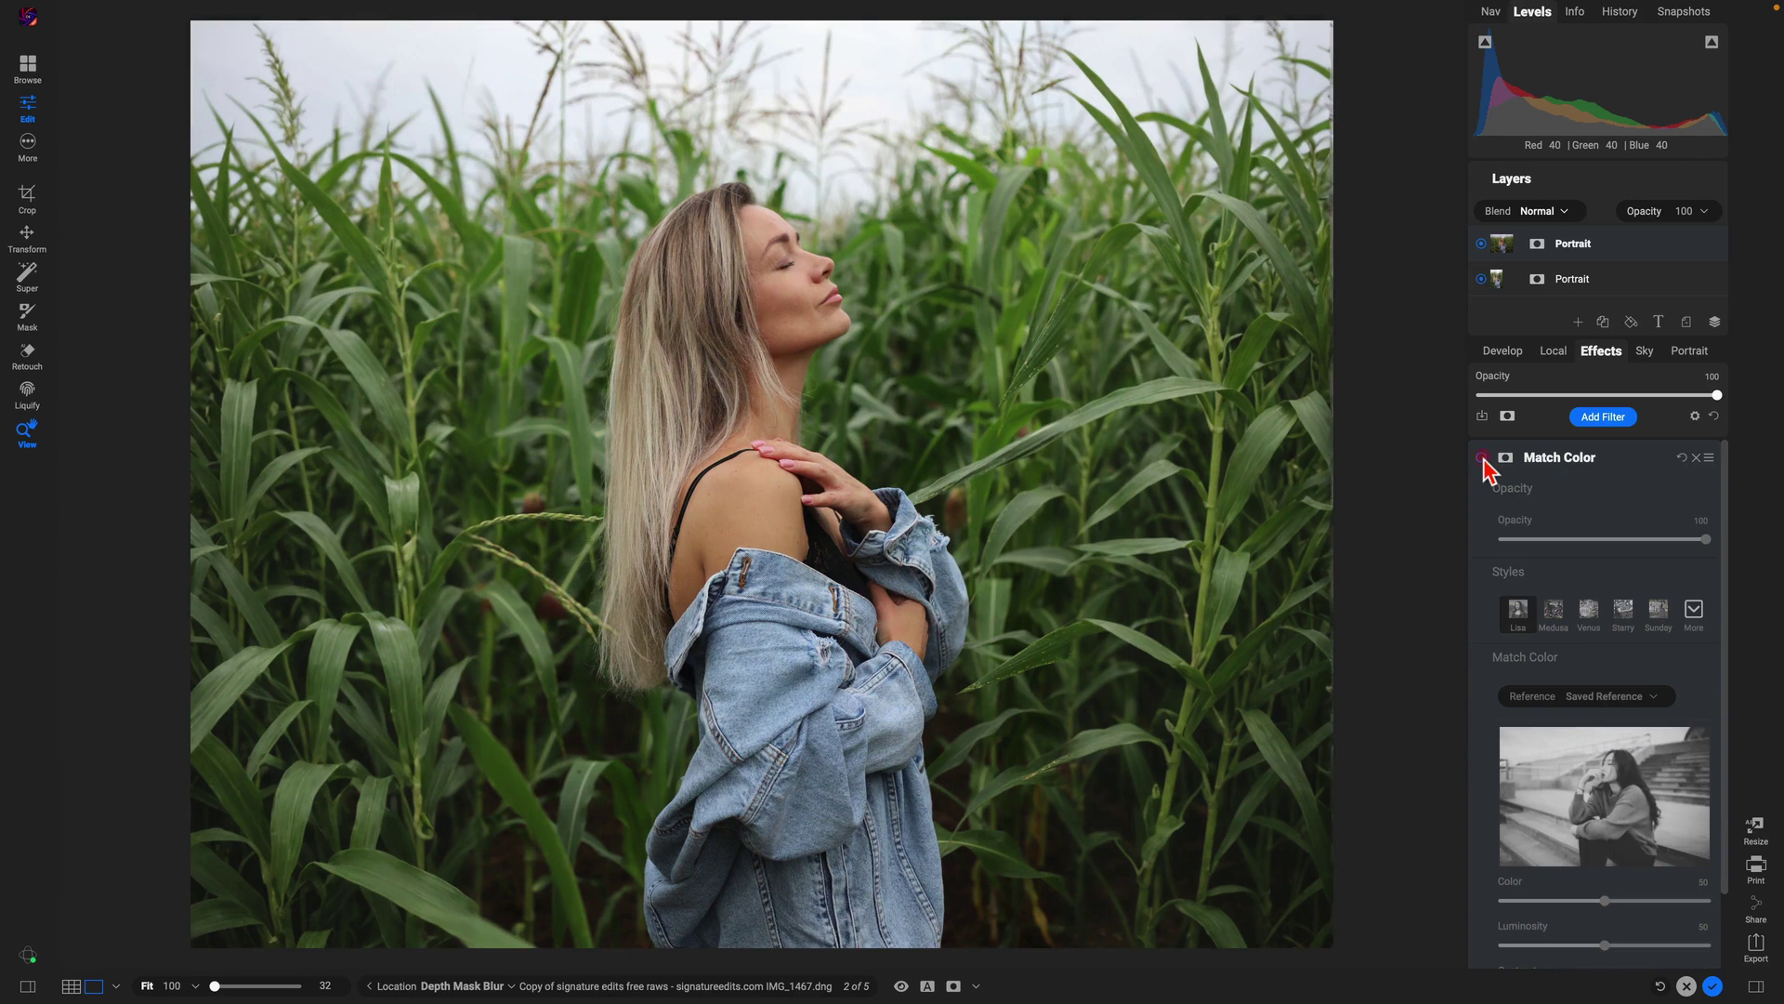
left_click(1482, 459)
left_click(1482, 458)
left_click(1483, 458)
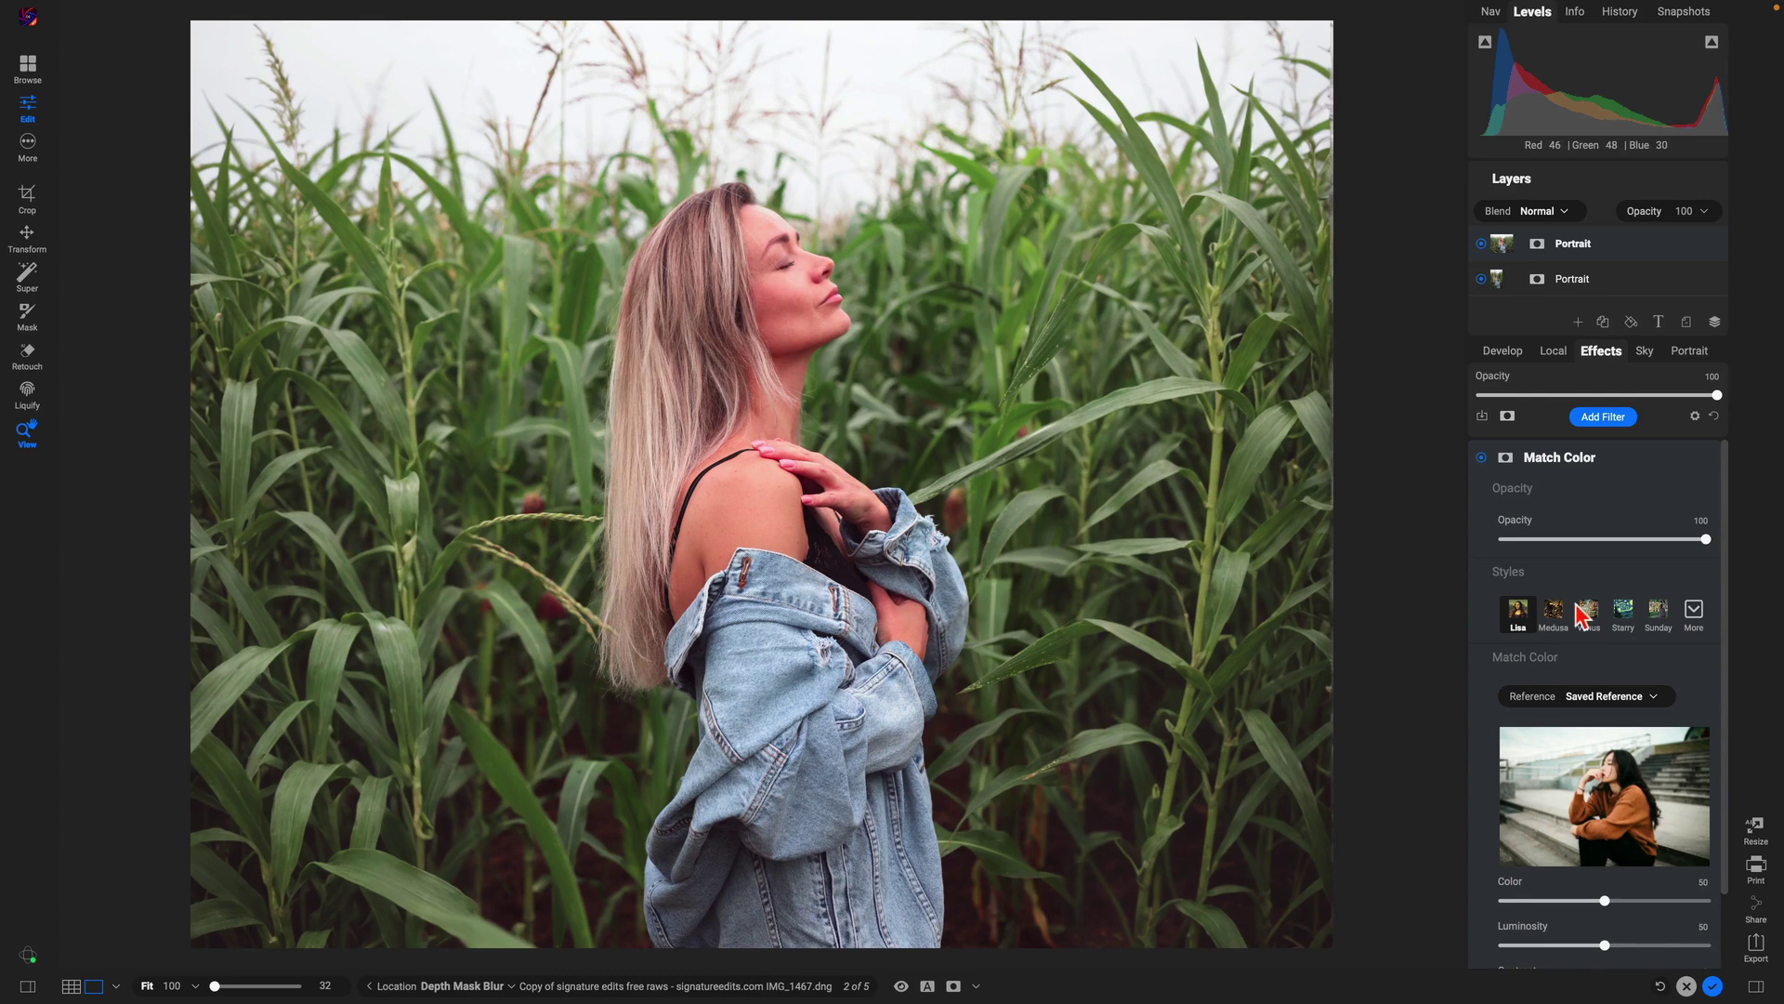
- Set Match Color to Color 82, Luminosity about 33, Contrast 46 and Saturation 12, and compare the grade with the ungraded portrait
scroll(1587, 655, "down", 2)
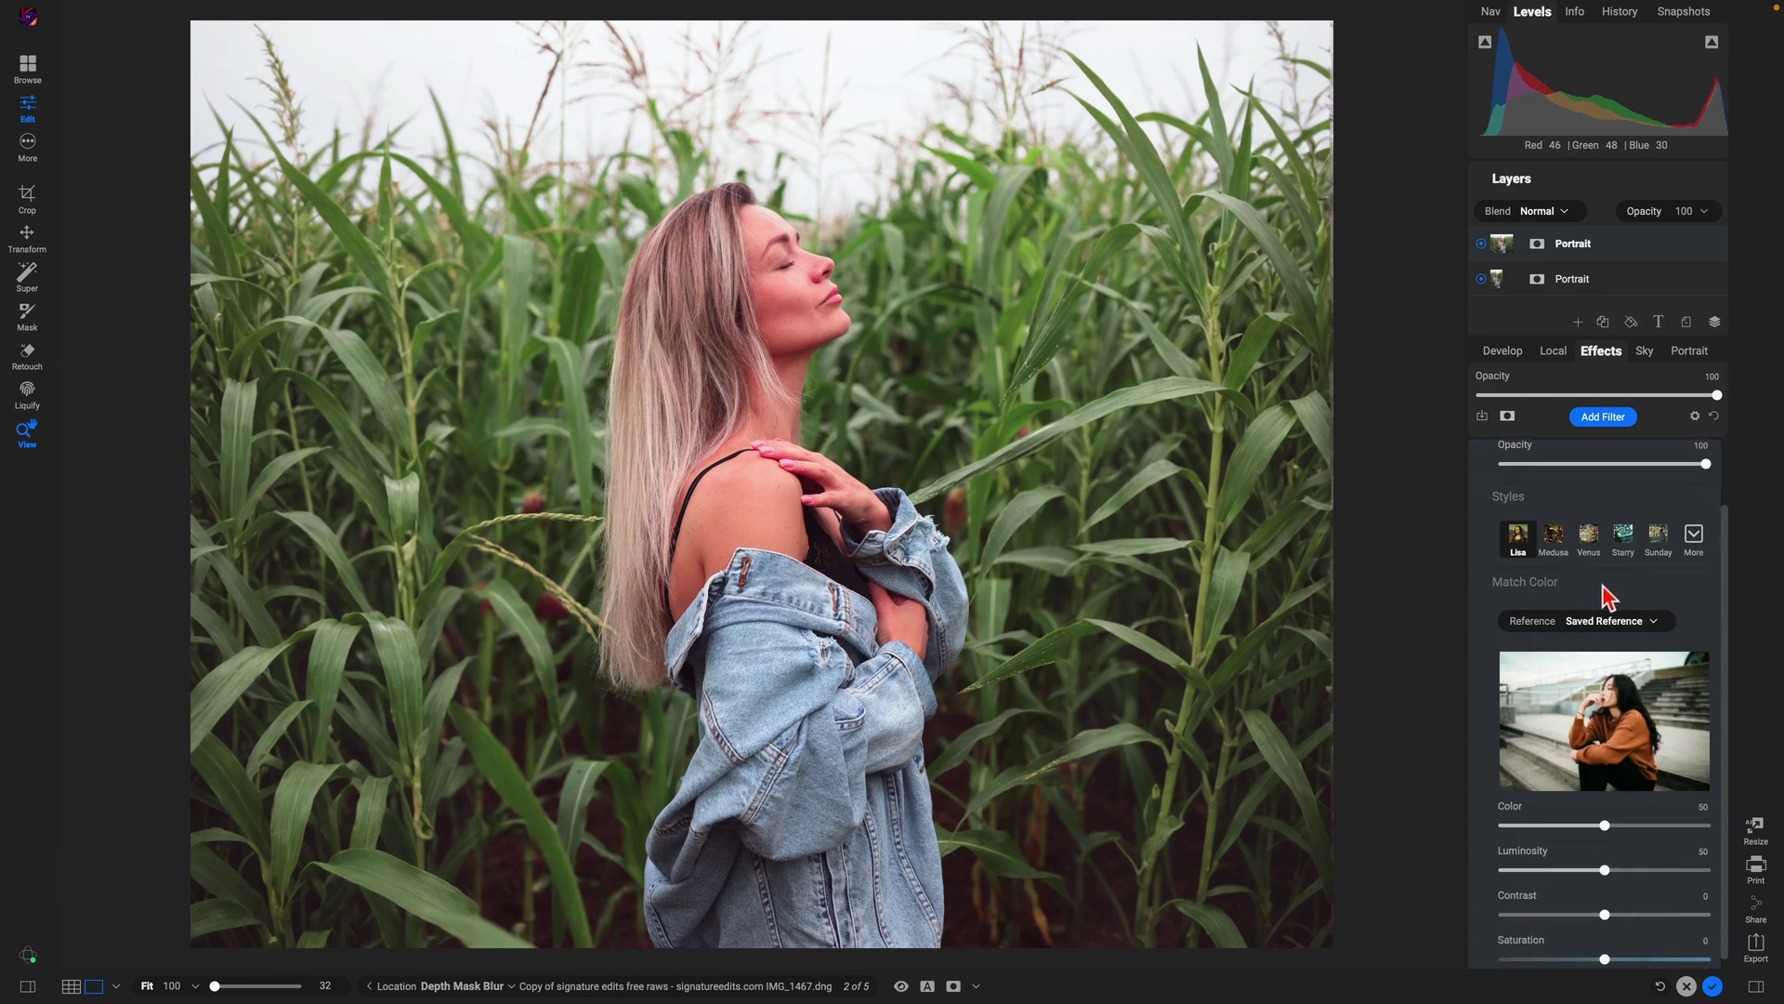
scroll(1602, 594, "down", 1)
left_click_drag(1611, 817, 1679, 905)
mouse_move(1603, 949)
left_mouse_down()
mouse_move(1518, 952)
mouse_move(1632, 950)
left_mouse_up()
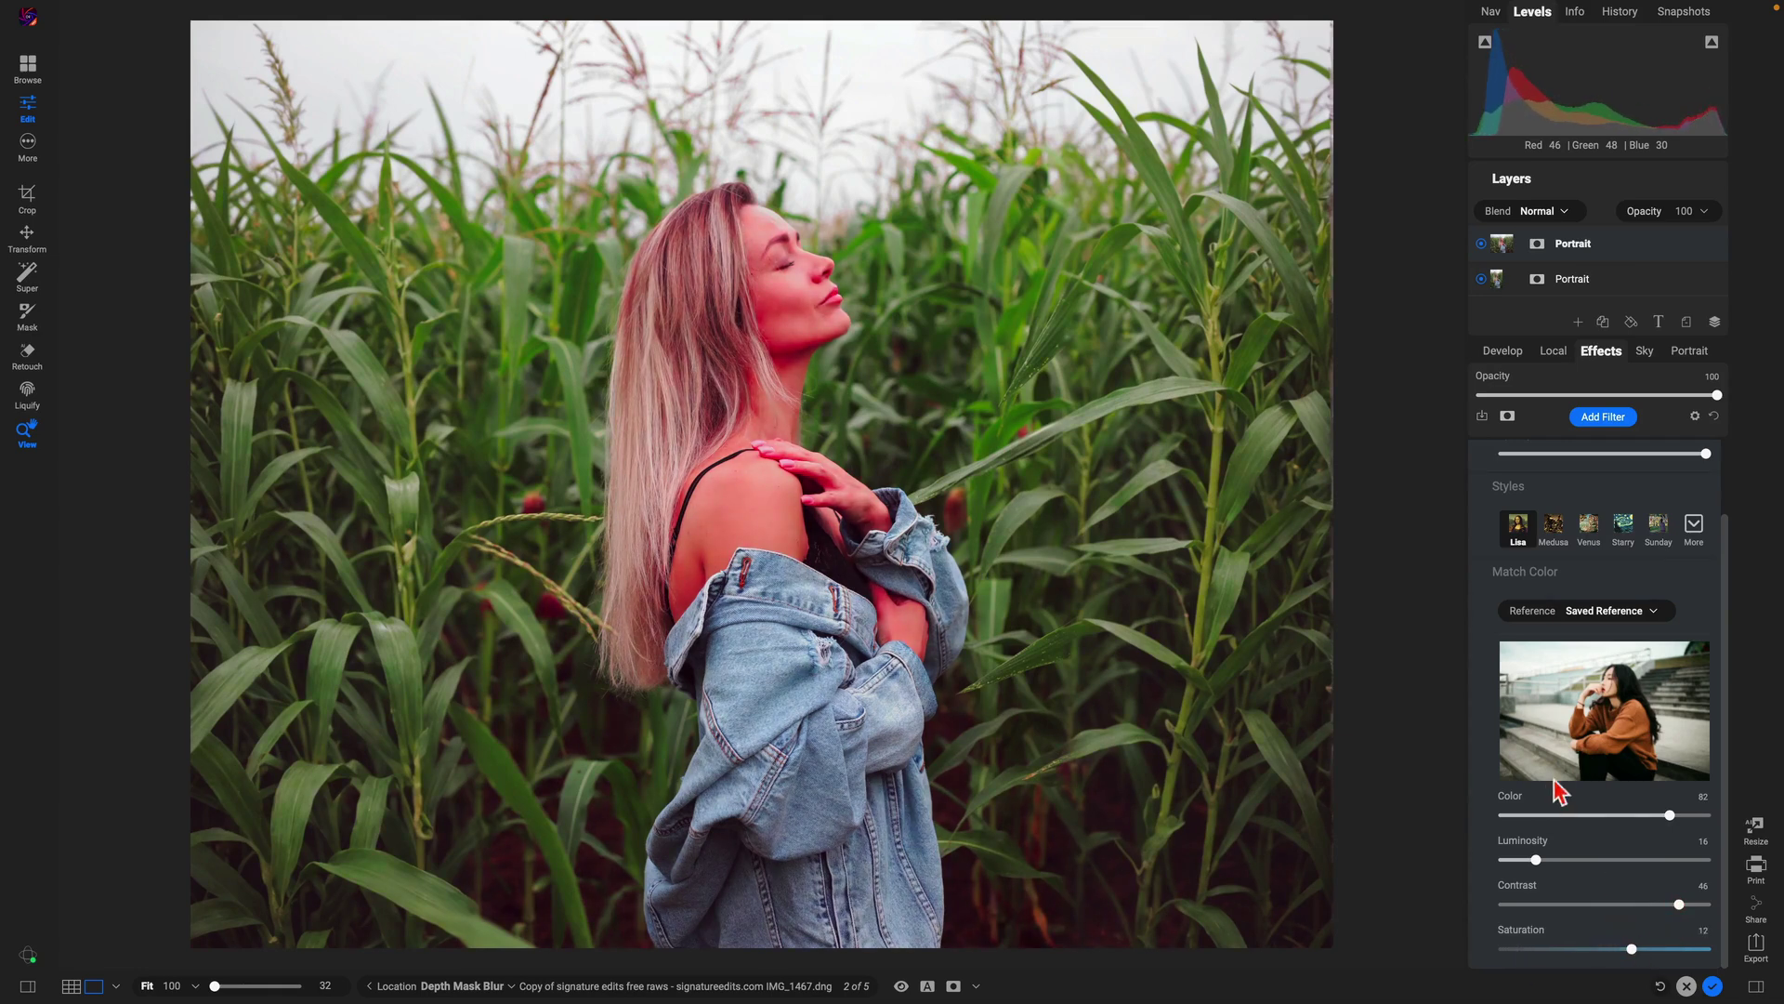
left_click_drag(1537, 860, 1569, 860)
scroll(1558, 762, "up", 2)
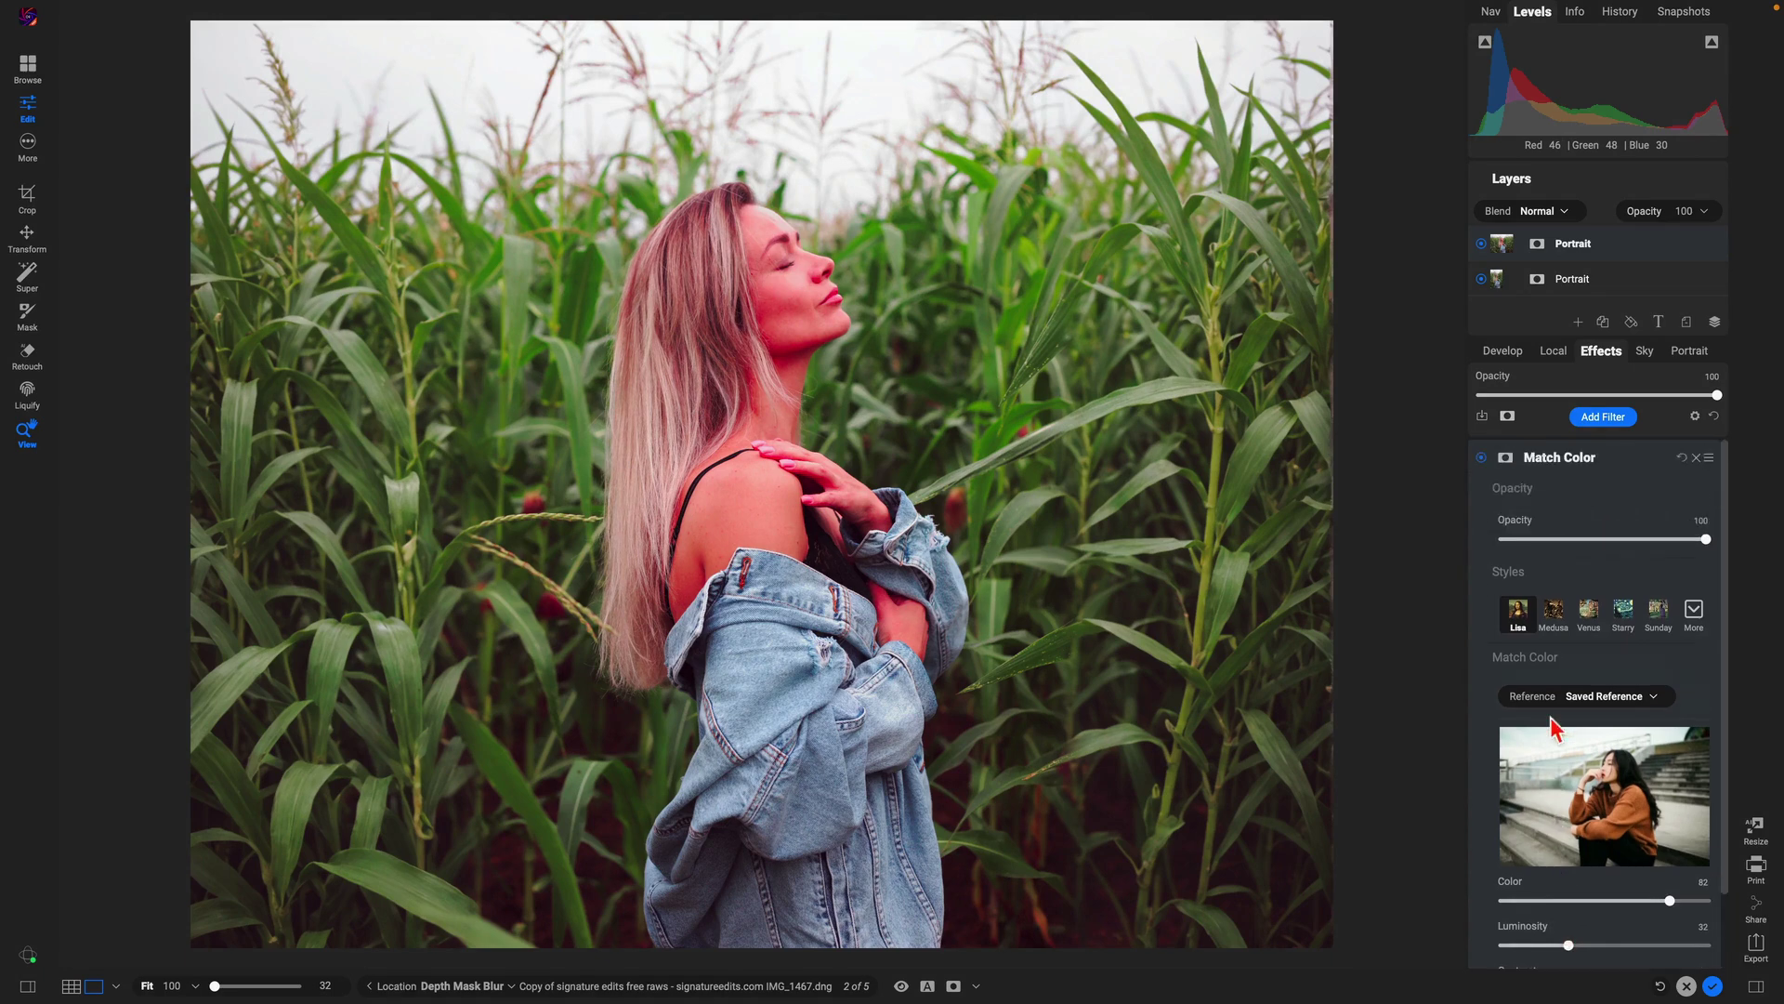
left_click(1482, 457)
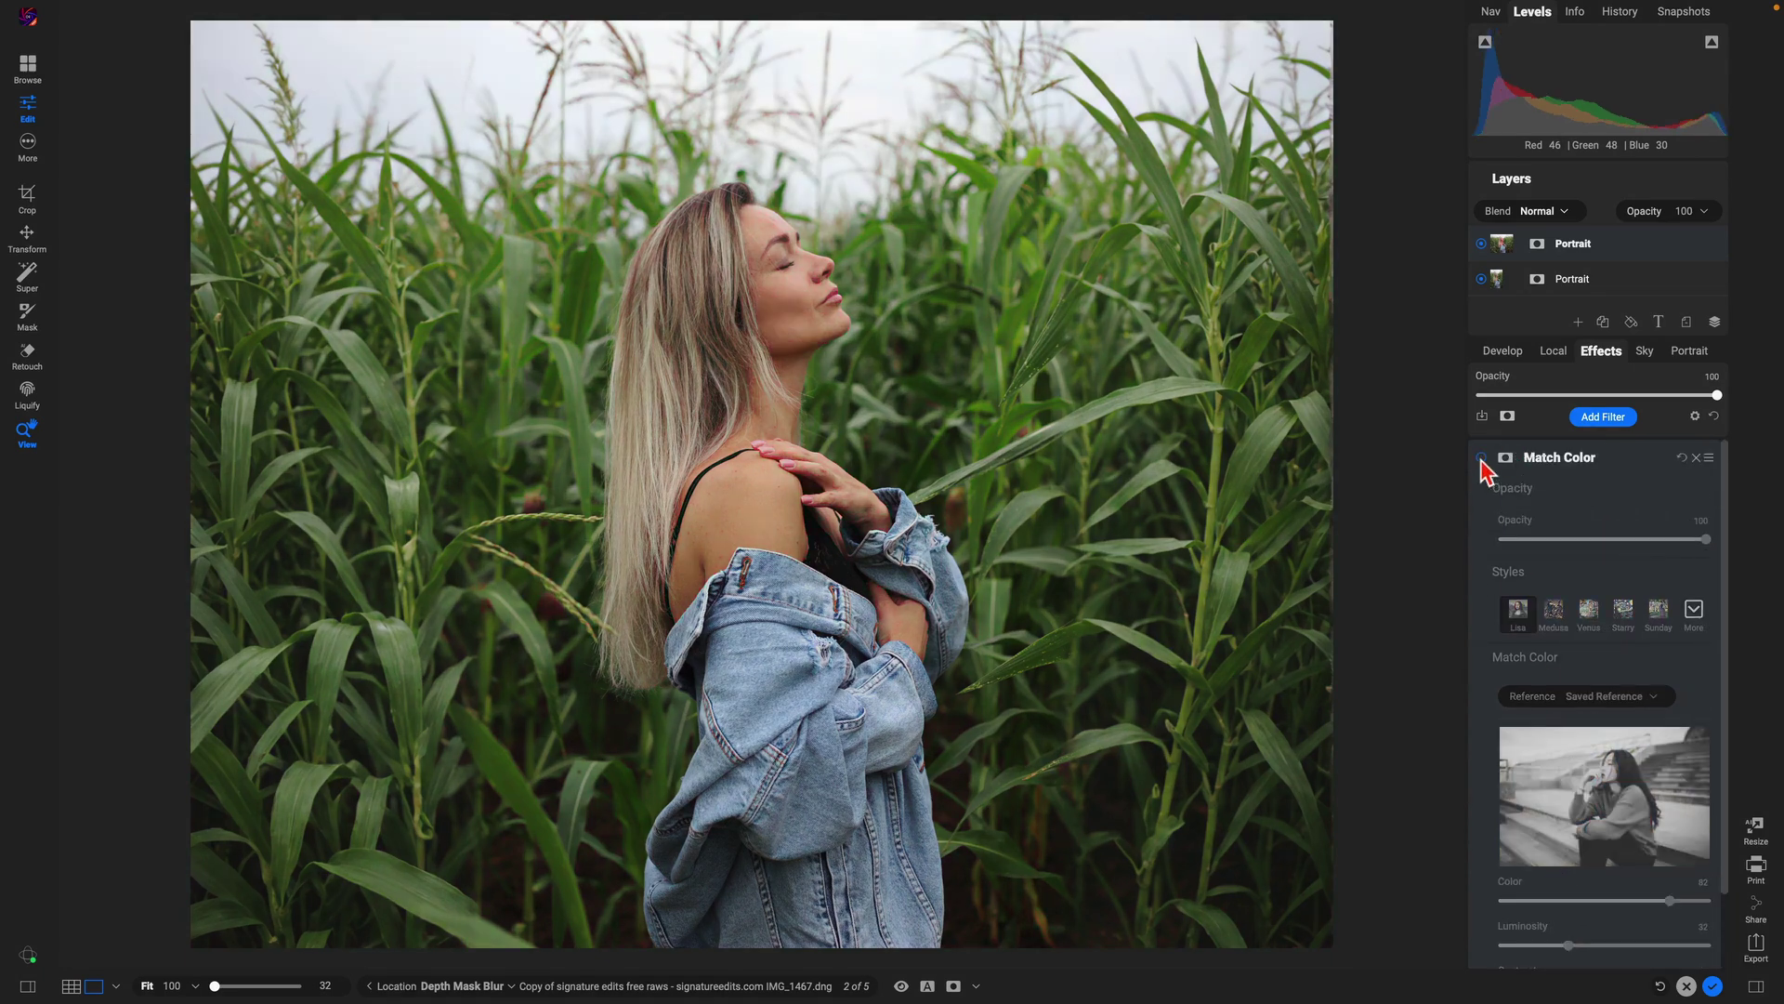
left_click(1481, 457)
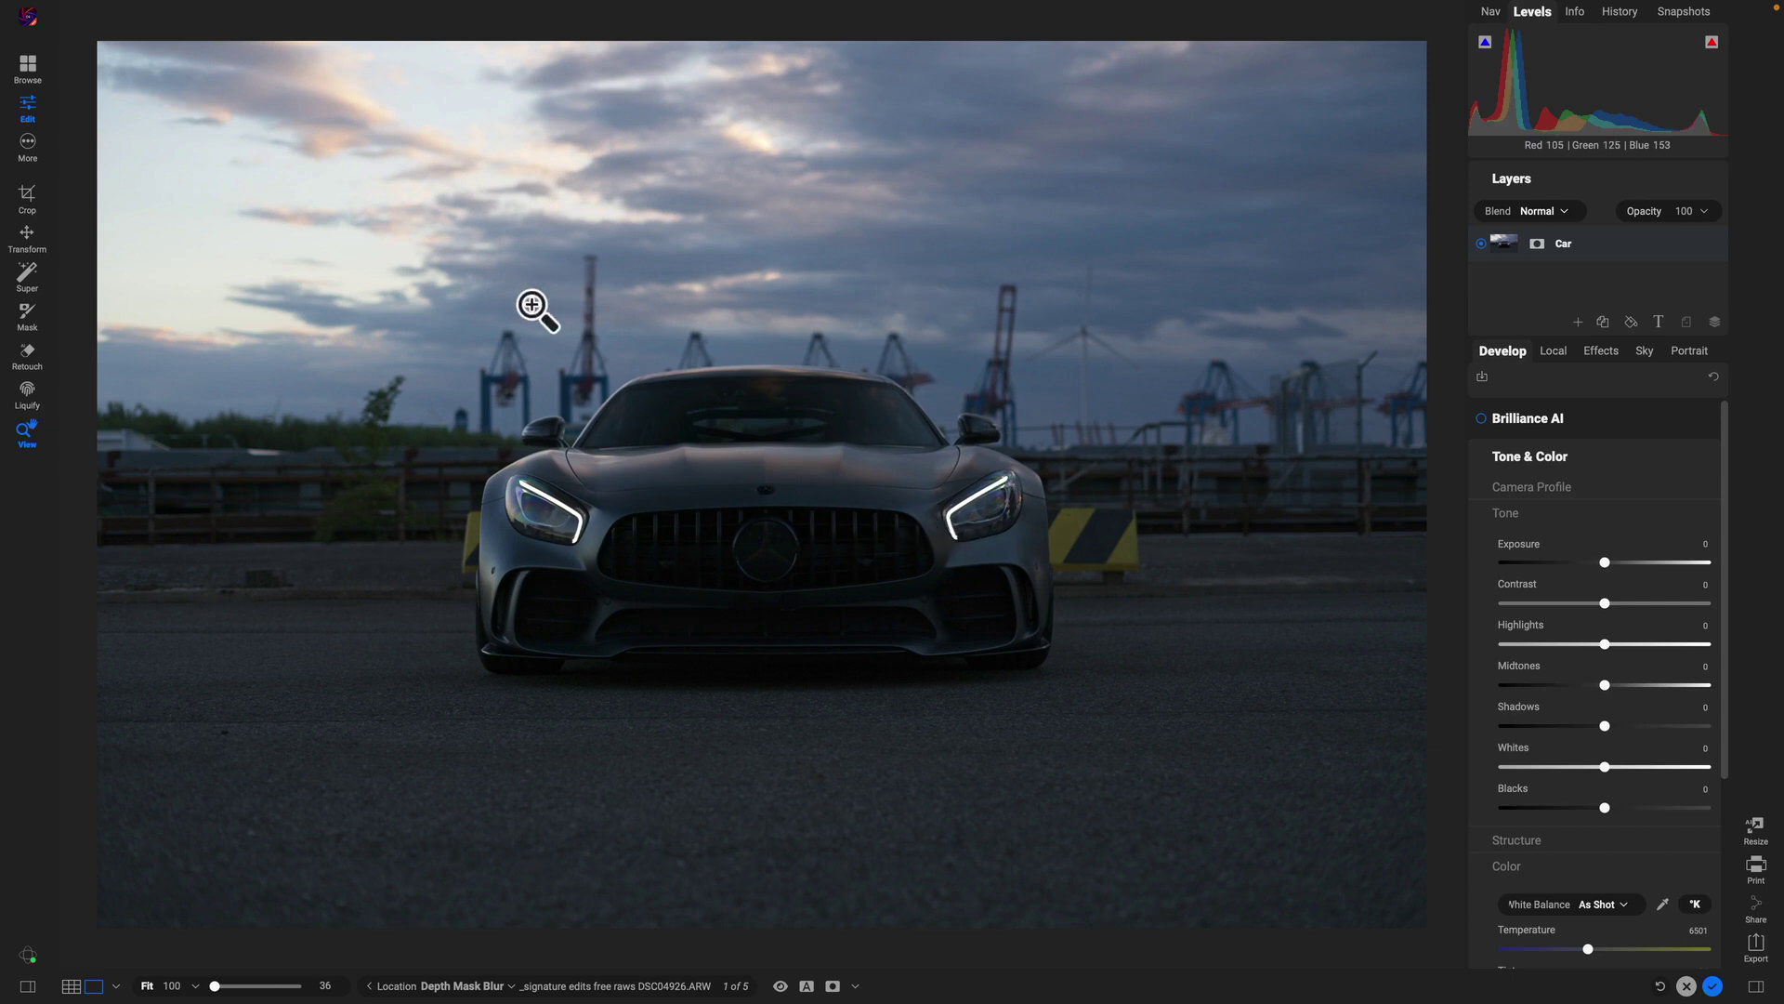
- Add a local adjustment to the Car layer with Exposure reset to 0 and Midtones raised to 76
left_click(1552, 351)
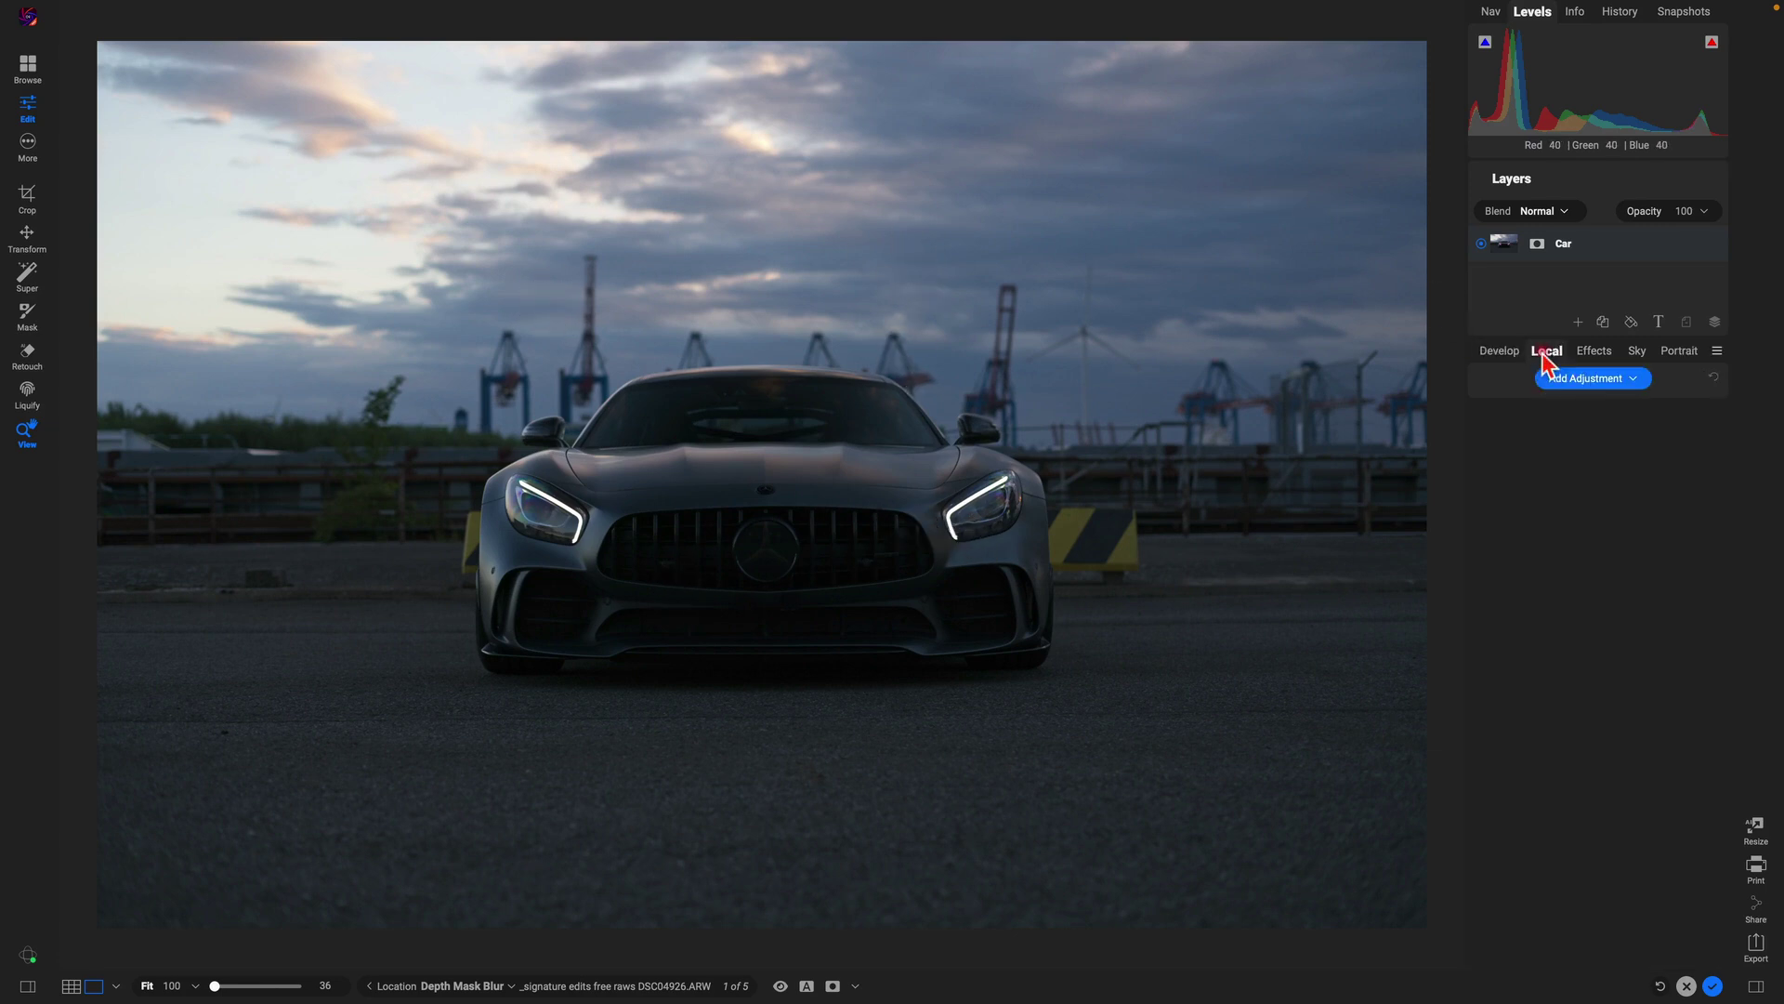
left_click(1580, 379)
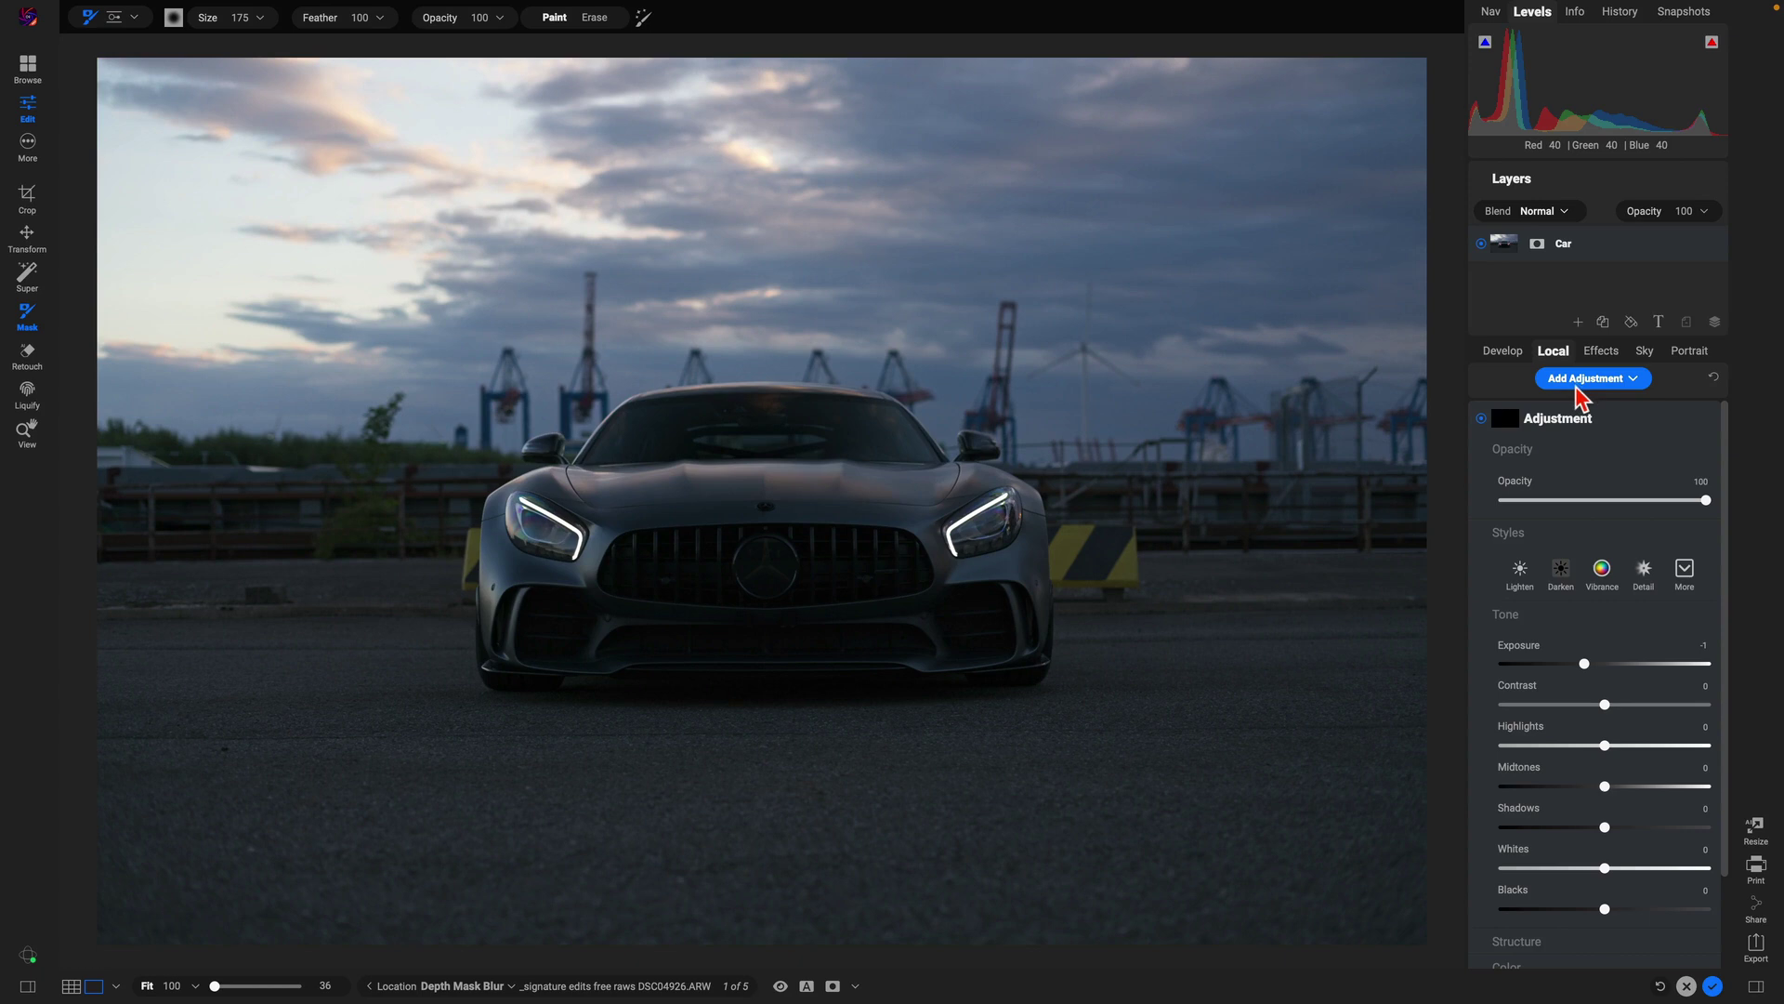
double_click(1529, 657)
left_click_drag(1607, 792, 1682, 795)
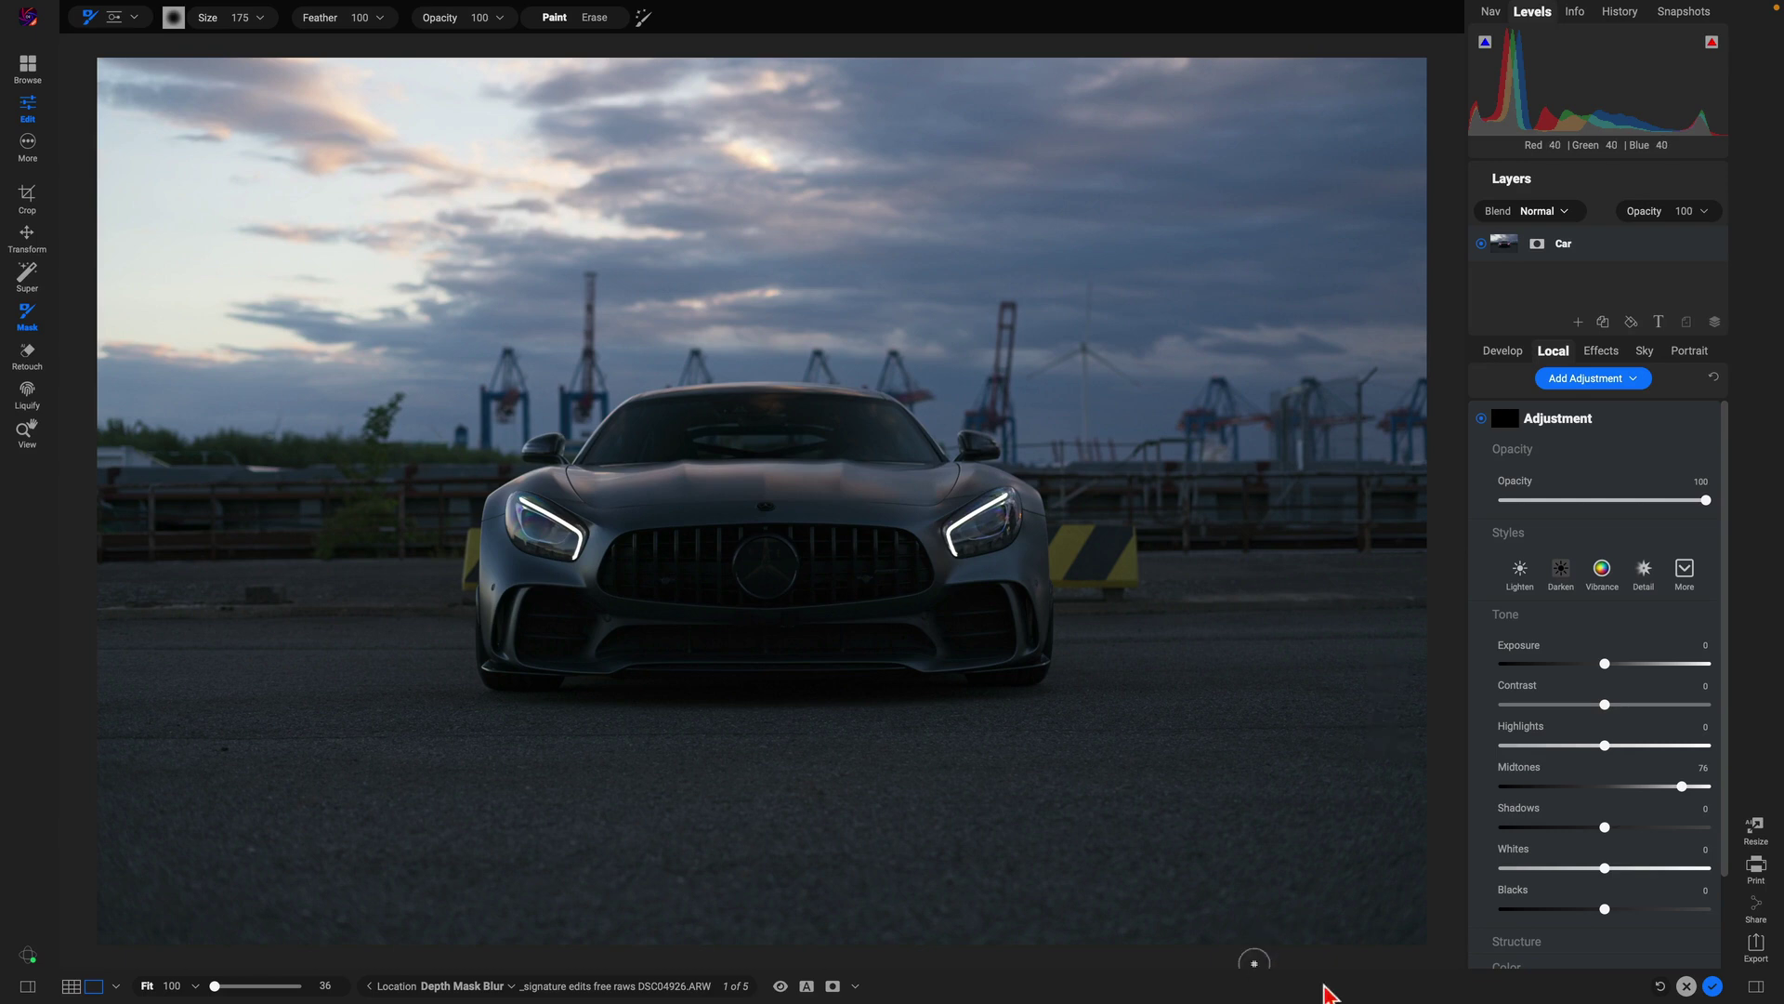
- Create a depth mask for the brightening adjustment and display the mask in black and white
left_click_drag(1254, 963, 1250, 343)
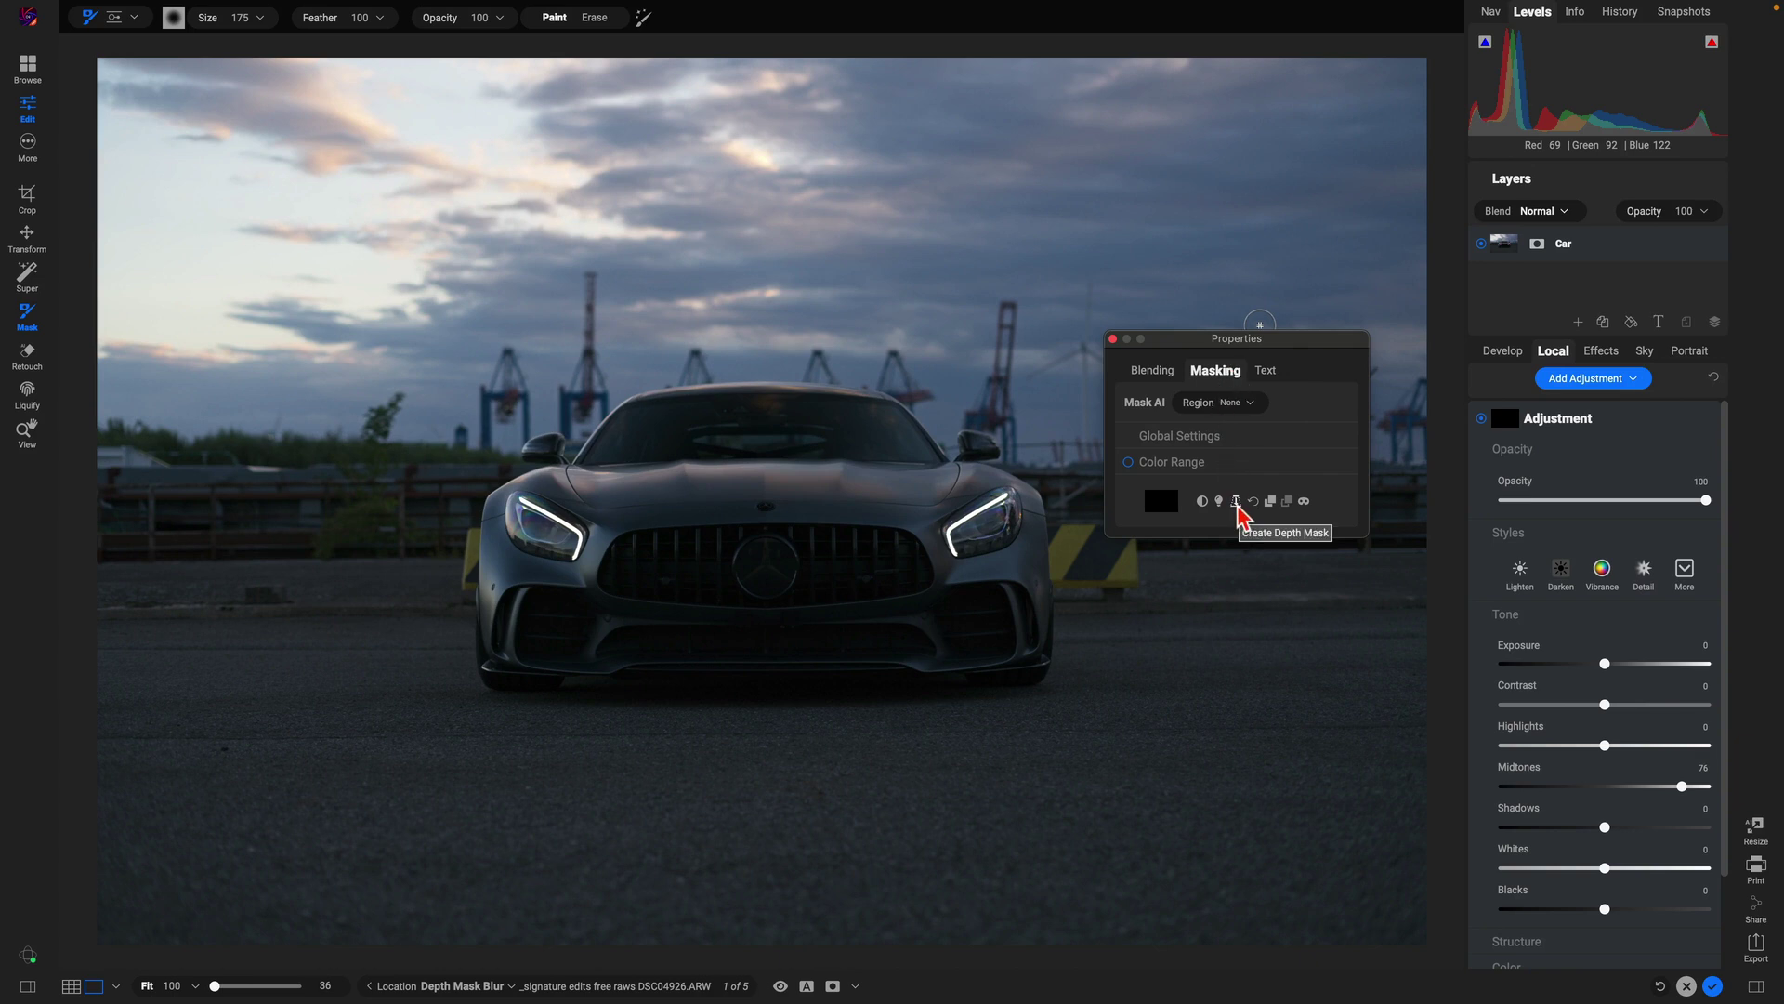
left_click(1237, 502)
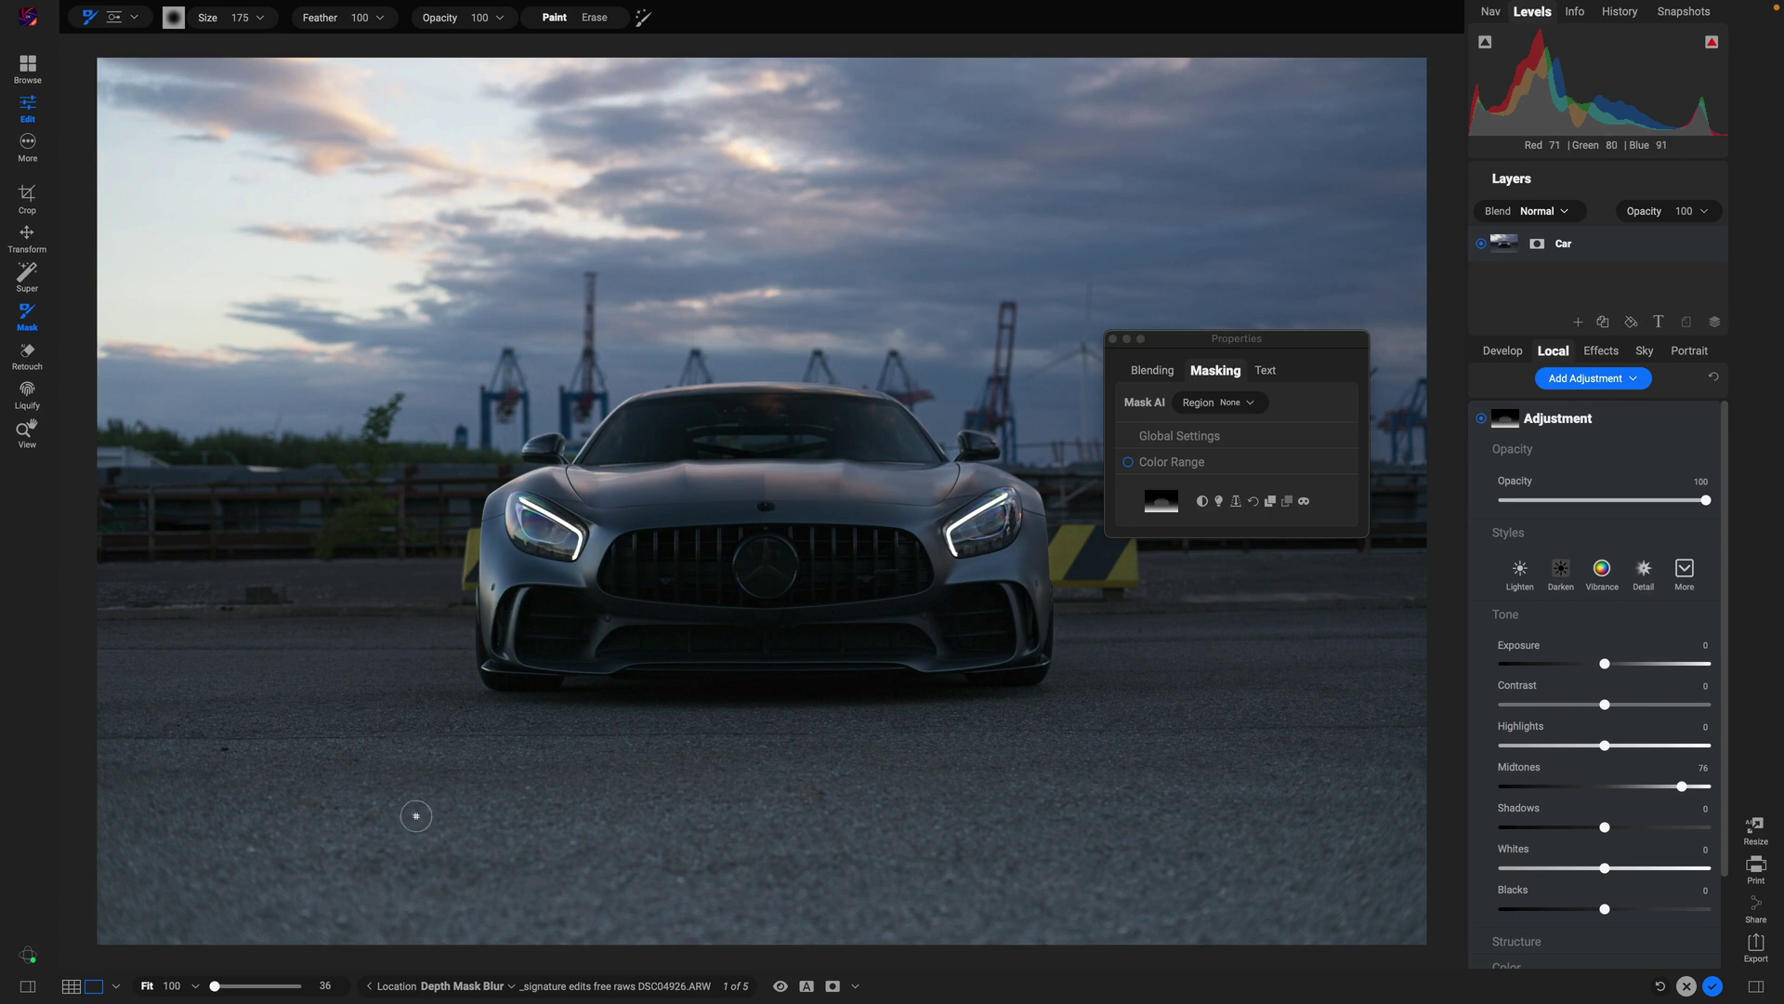
left_click(1304, 503)
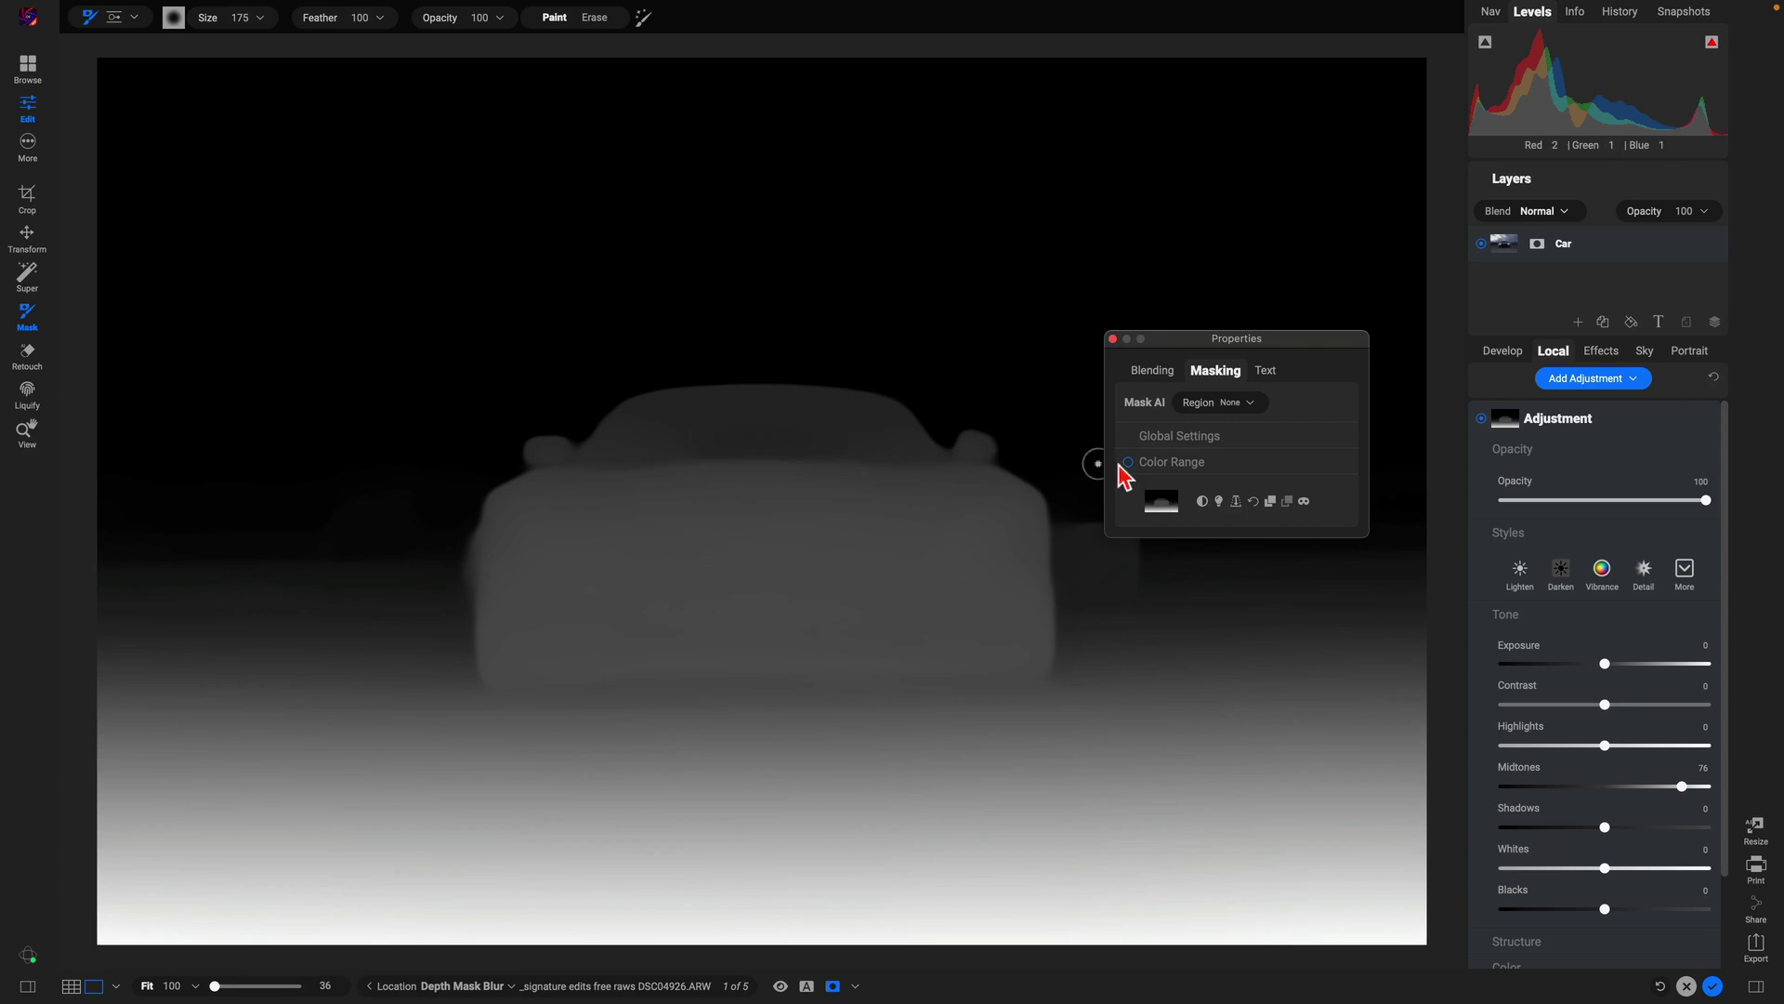
- Lower the depth mask's Levels midpoint to lighten the mask over the car, and return to the normal photo view
left_click(1245, 440)
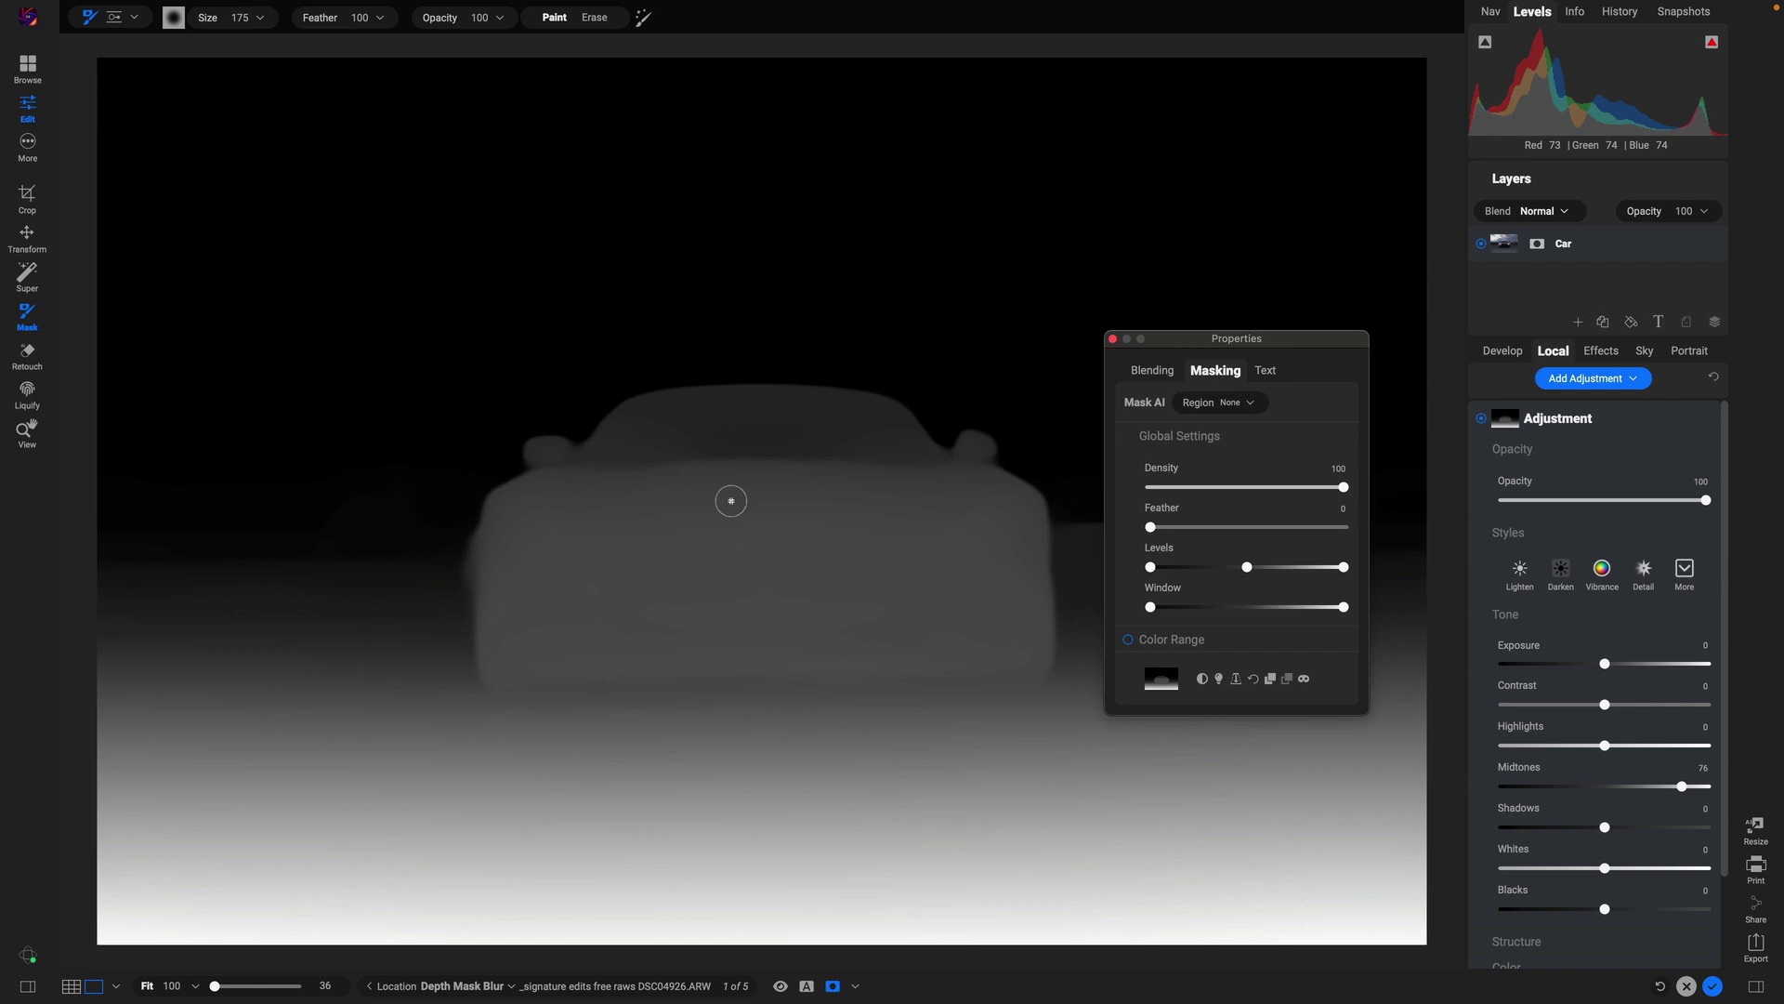
left_click_drag(1247, 567, 1183, 569)
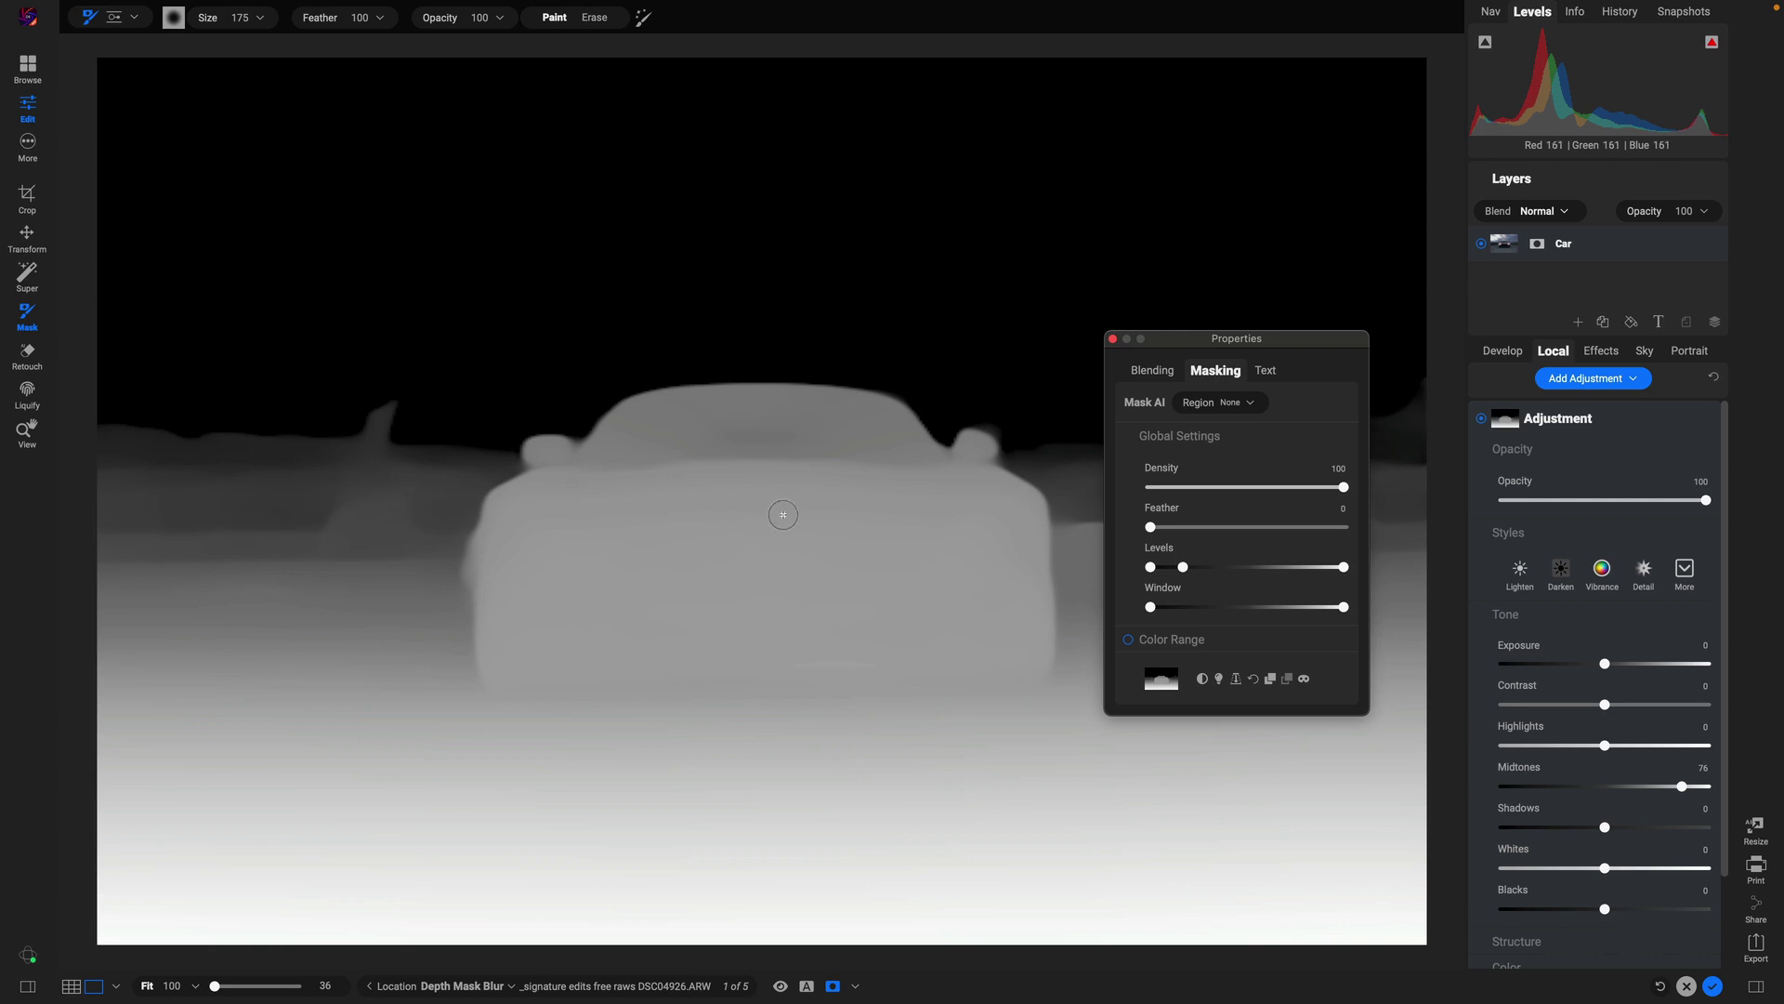
mouse_move(1183, 567)
left_mouse_down()
mouse_move(1294, 572)
mouse_move(1193, 573)
left_mouse_up()
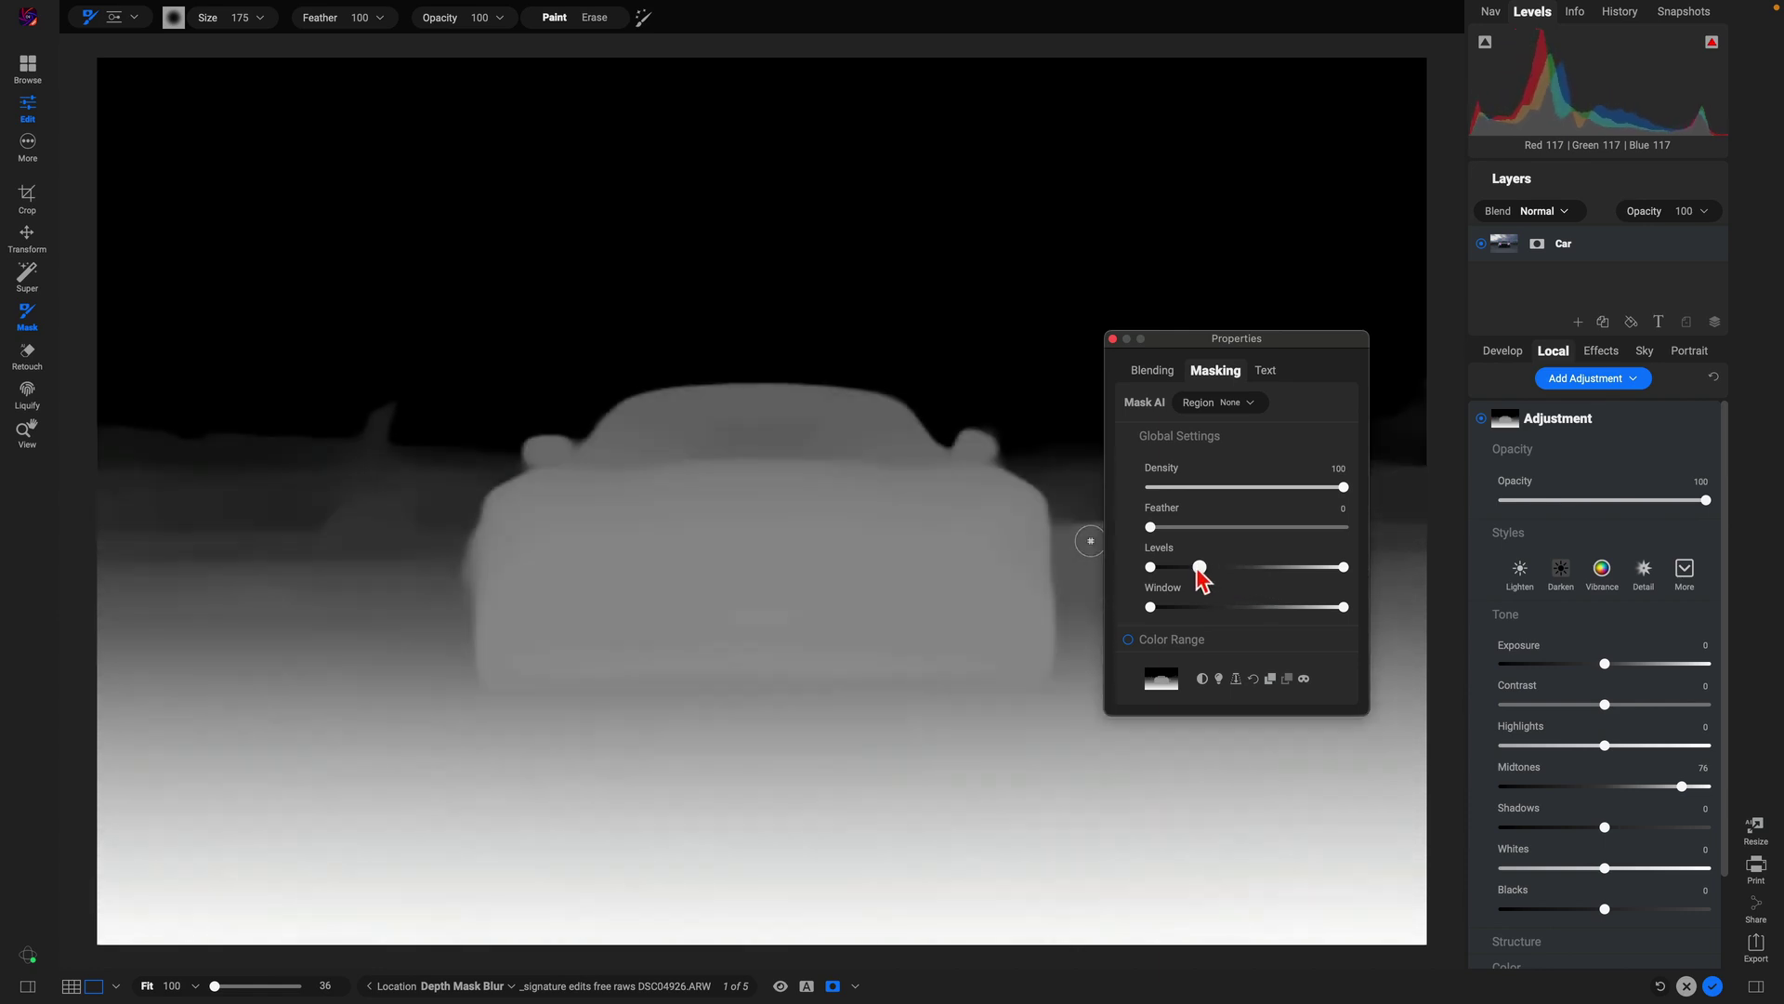
left_click(1303, 679)
- Turn the brightening adjustment off and on repeatedly to compare its effect on the car and foreground
left_click(1481, 420)
left_click(1480, 419)
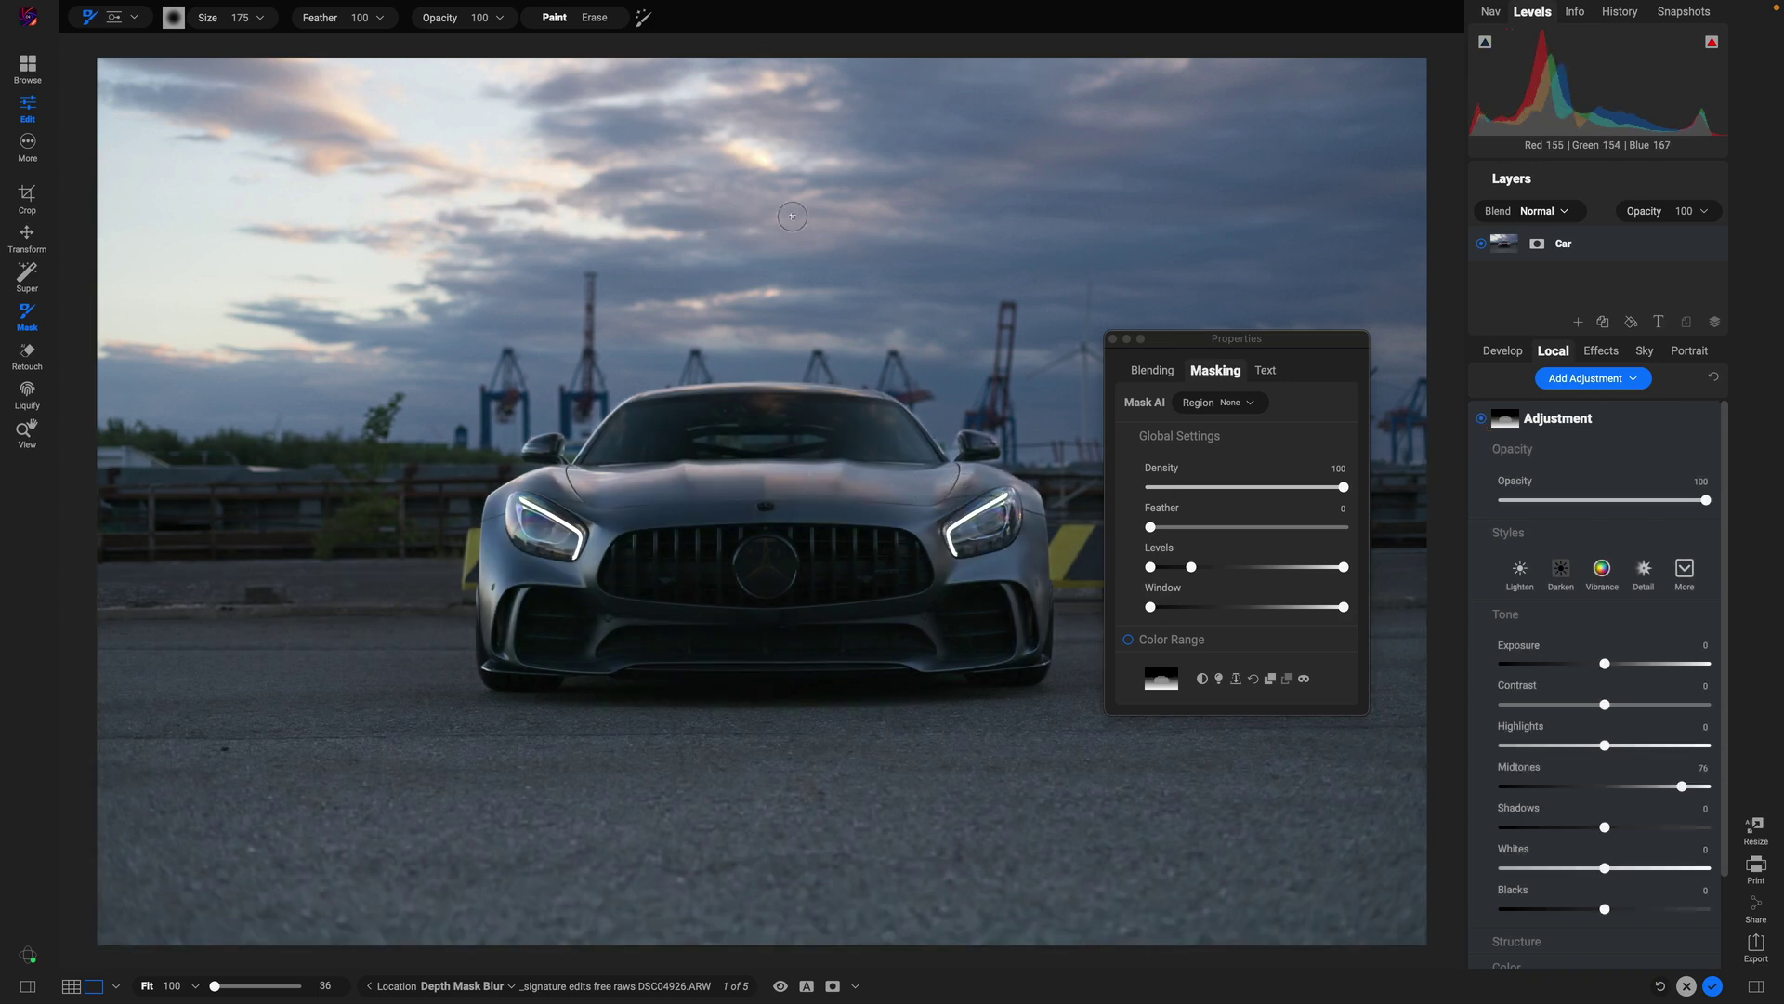
left_click(1480, 419)
left_click(1480, 420)
left_click(1481, 419)
left_click(1481, 419)
- Add a second local adjustment with Exposure -1, create a depth mask for it, and invert the displayed mask
left_click(1579, 378)
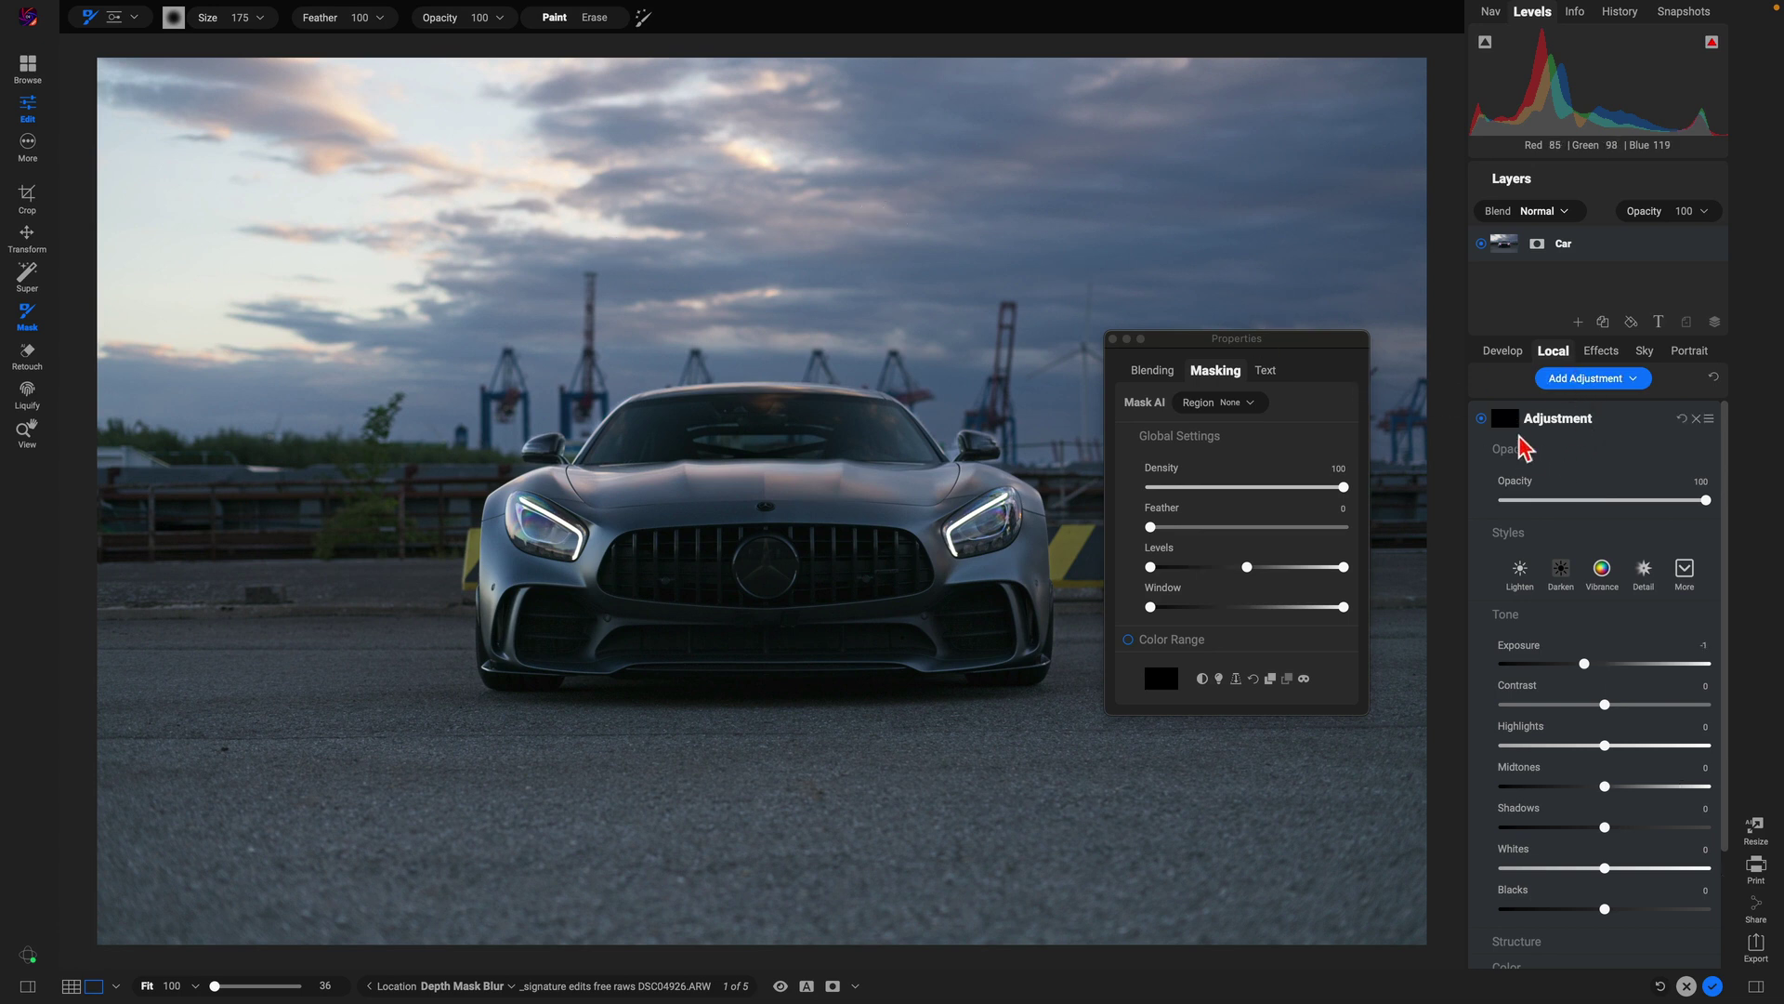
left_click(1236, 679)
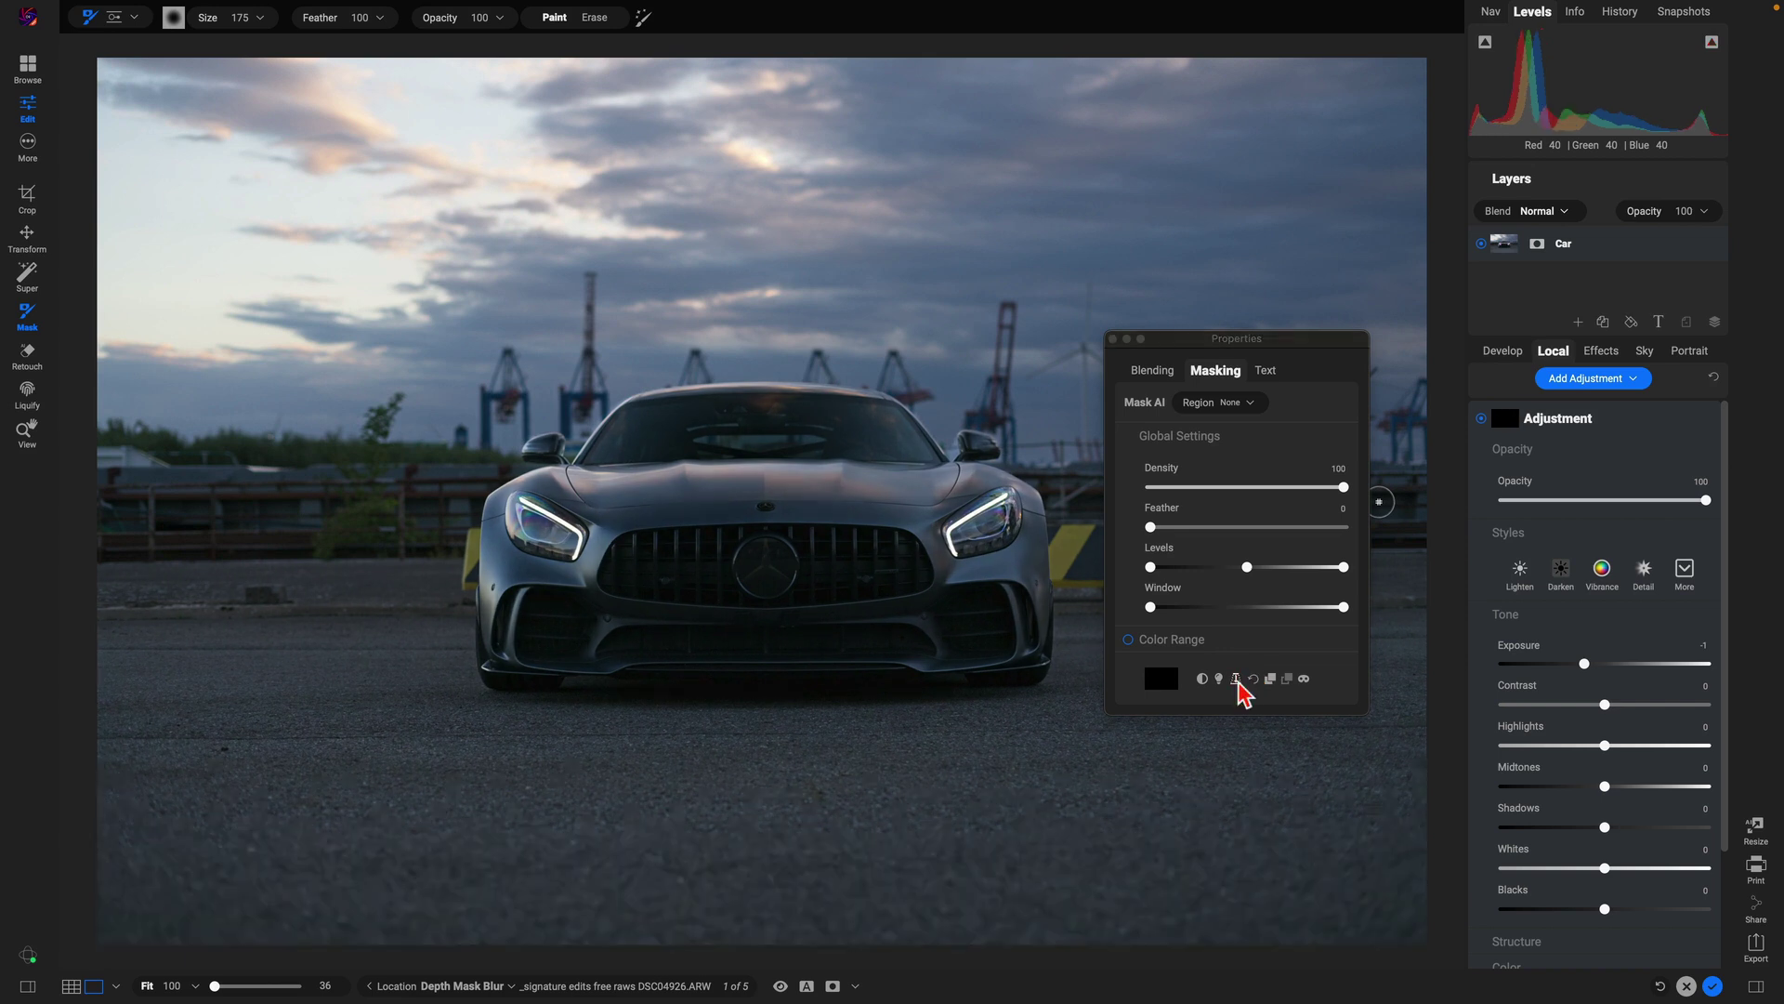
left_click(1303, 678)
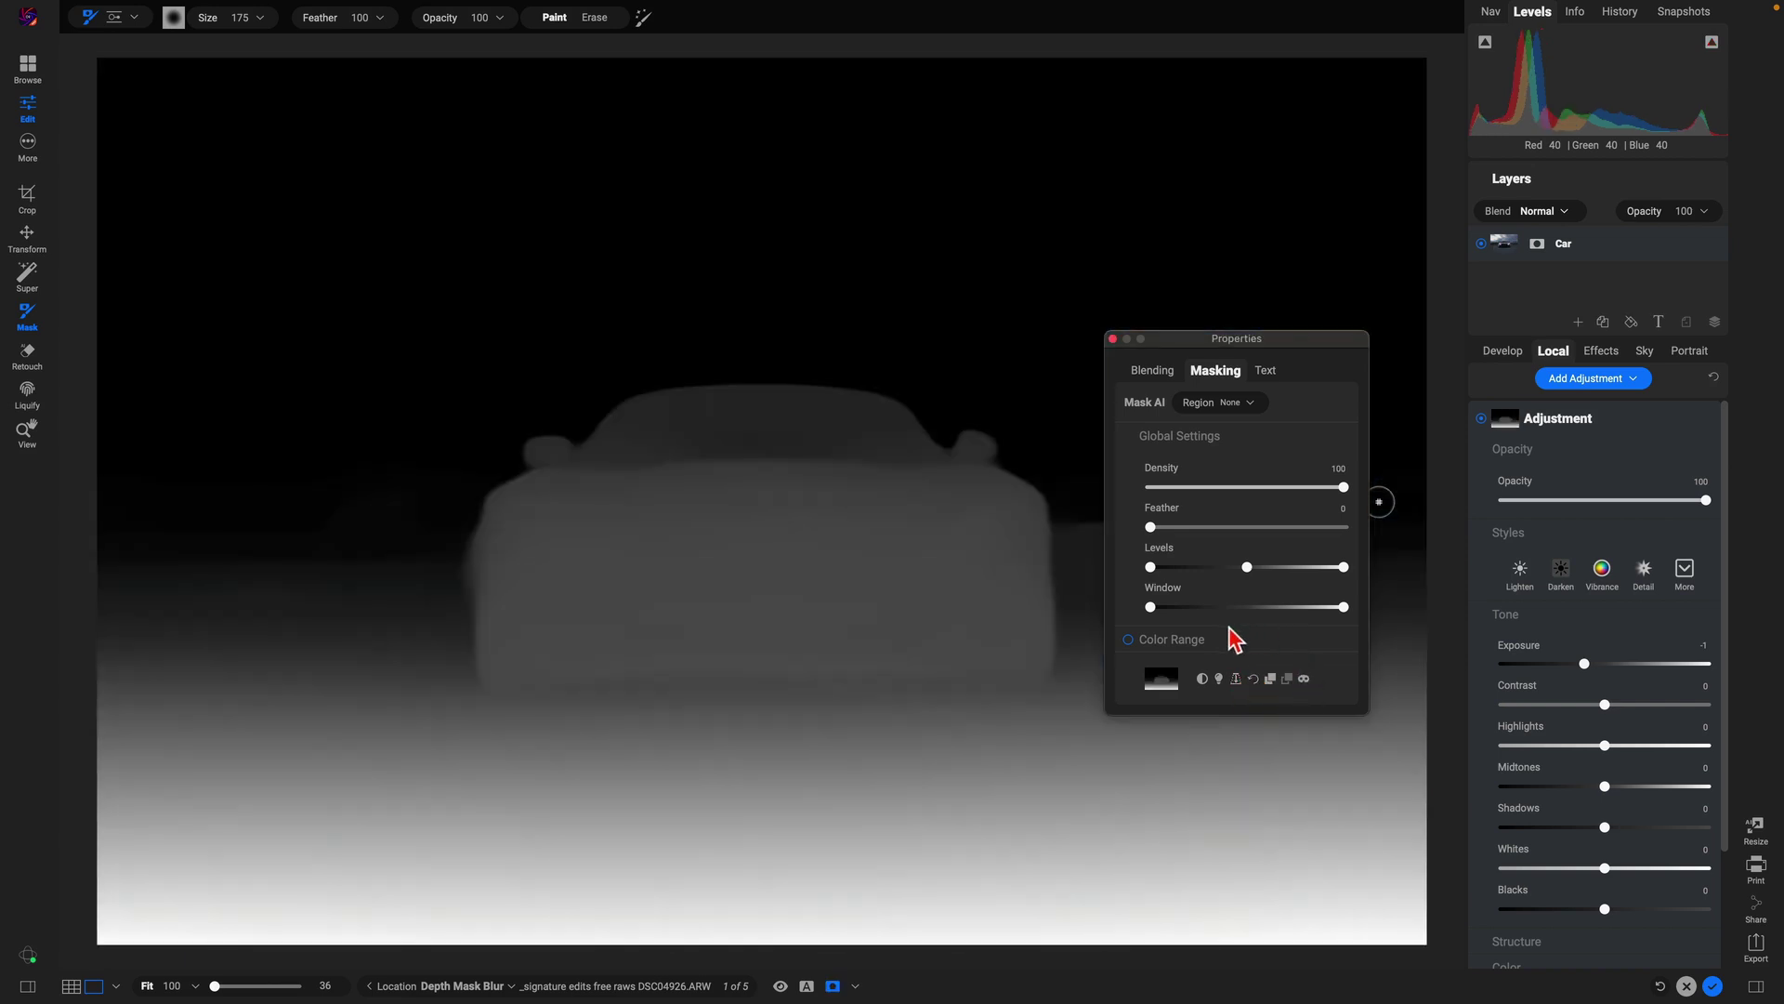
left_click(1202, 680)
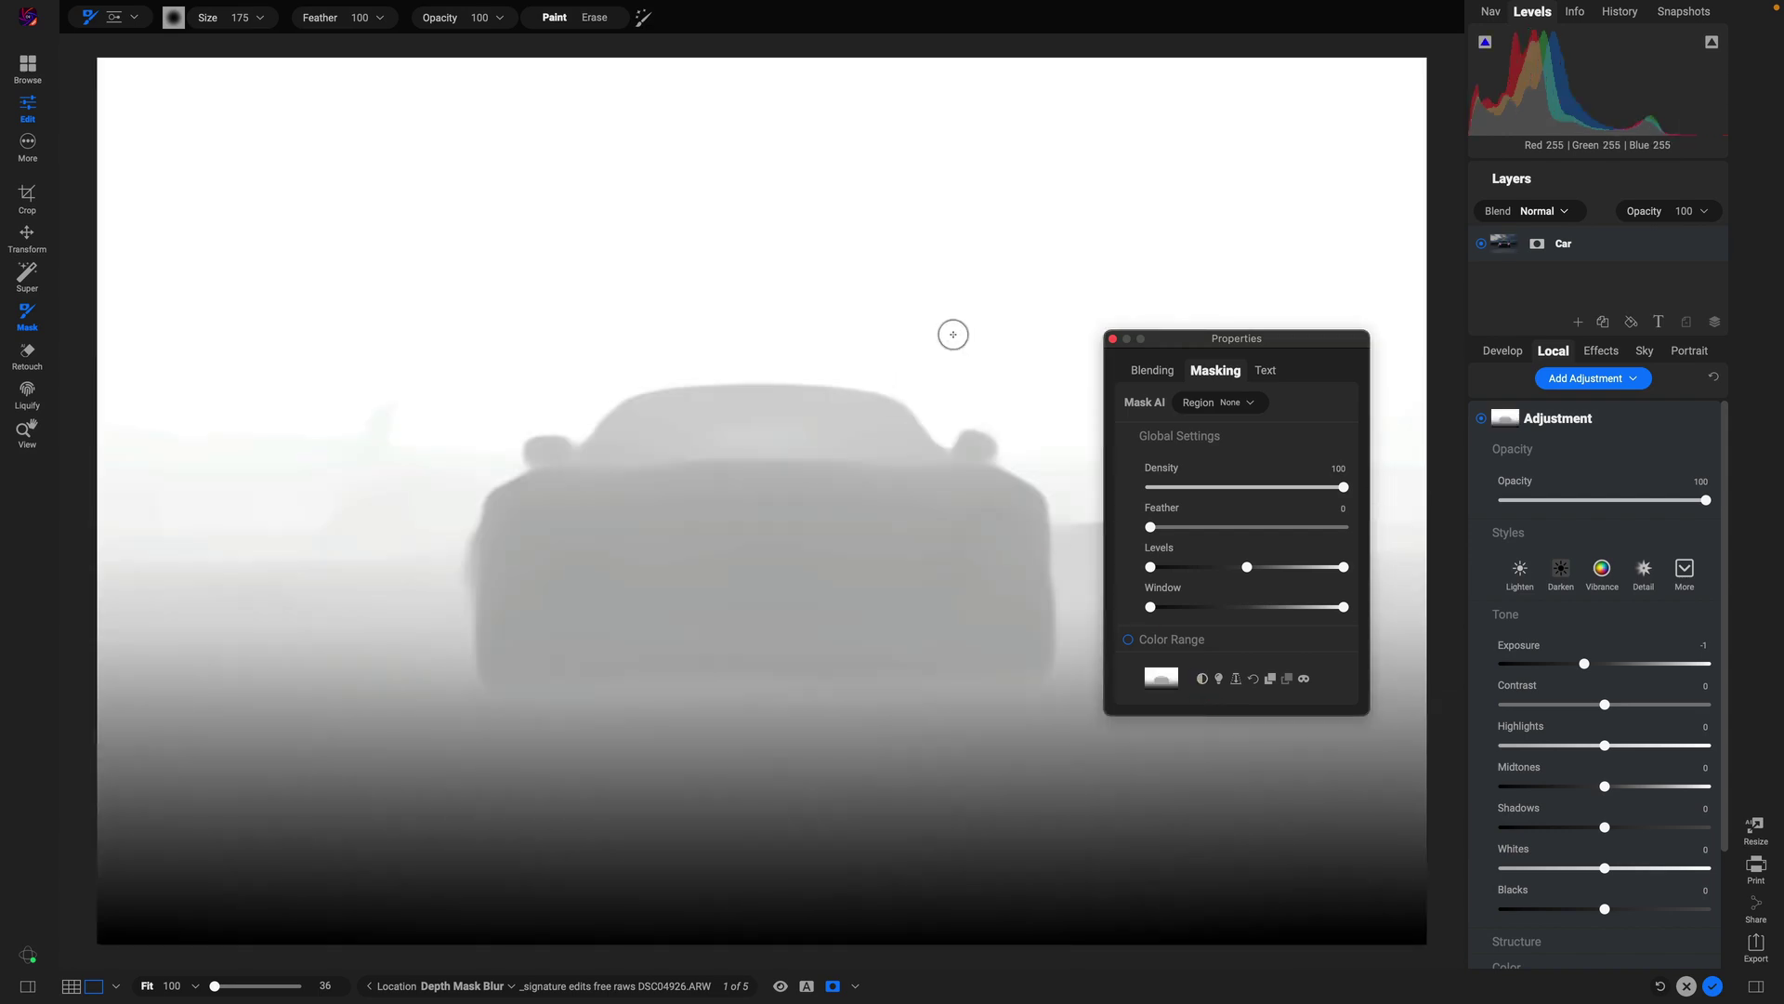
- Move the inverted mask's Levels midpoint almost to the black end, hide the mask view and close the masking properties
left_click_drag(1252, 572, 1155, 576)
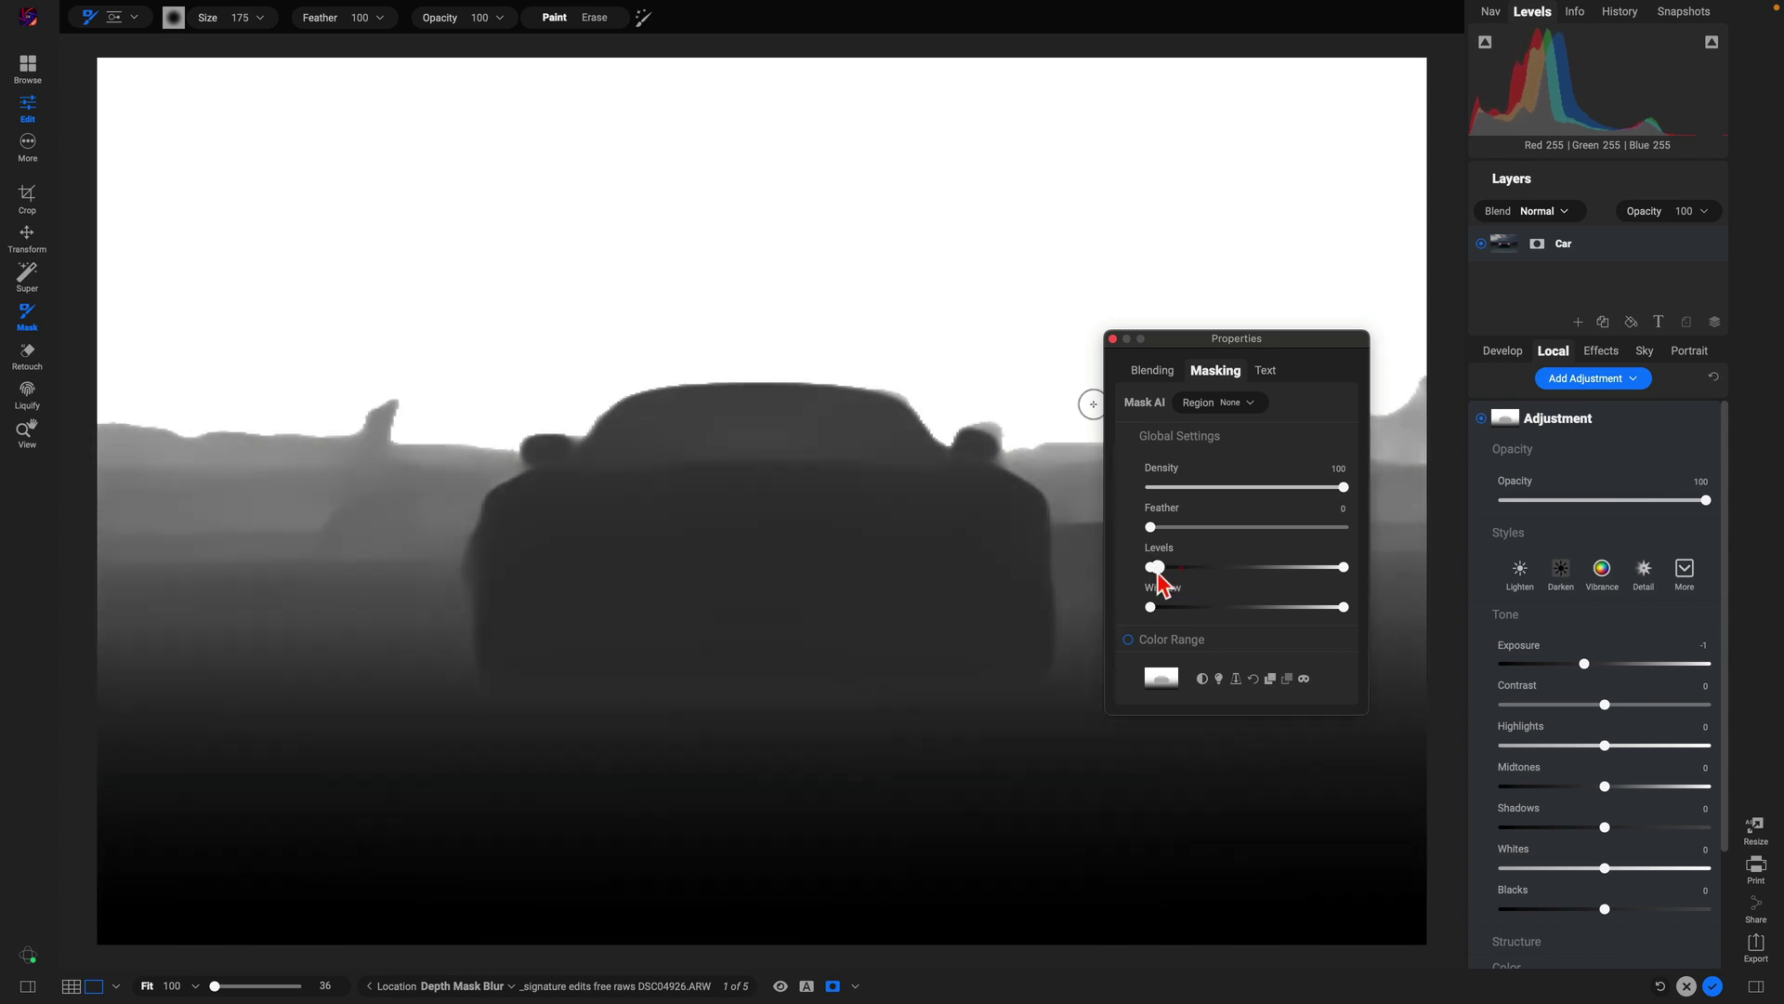
left_click(1304, 680)
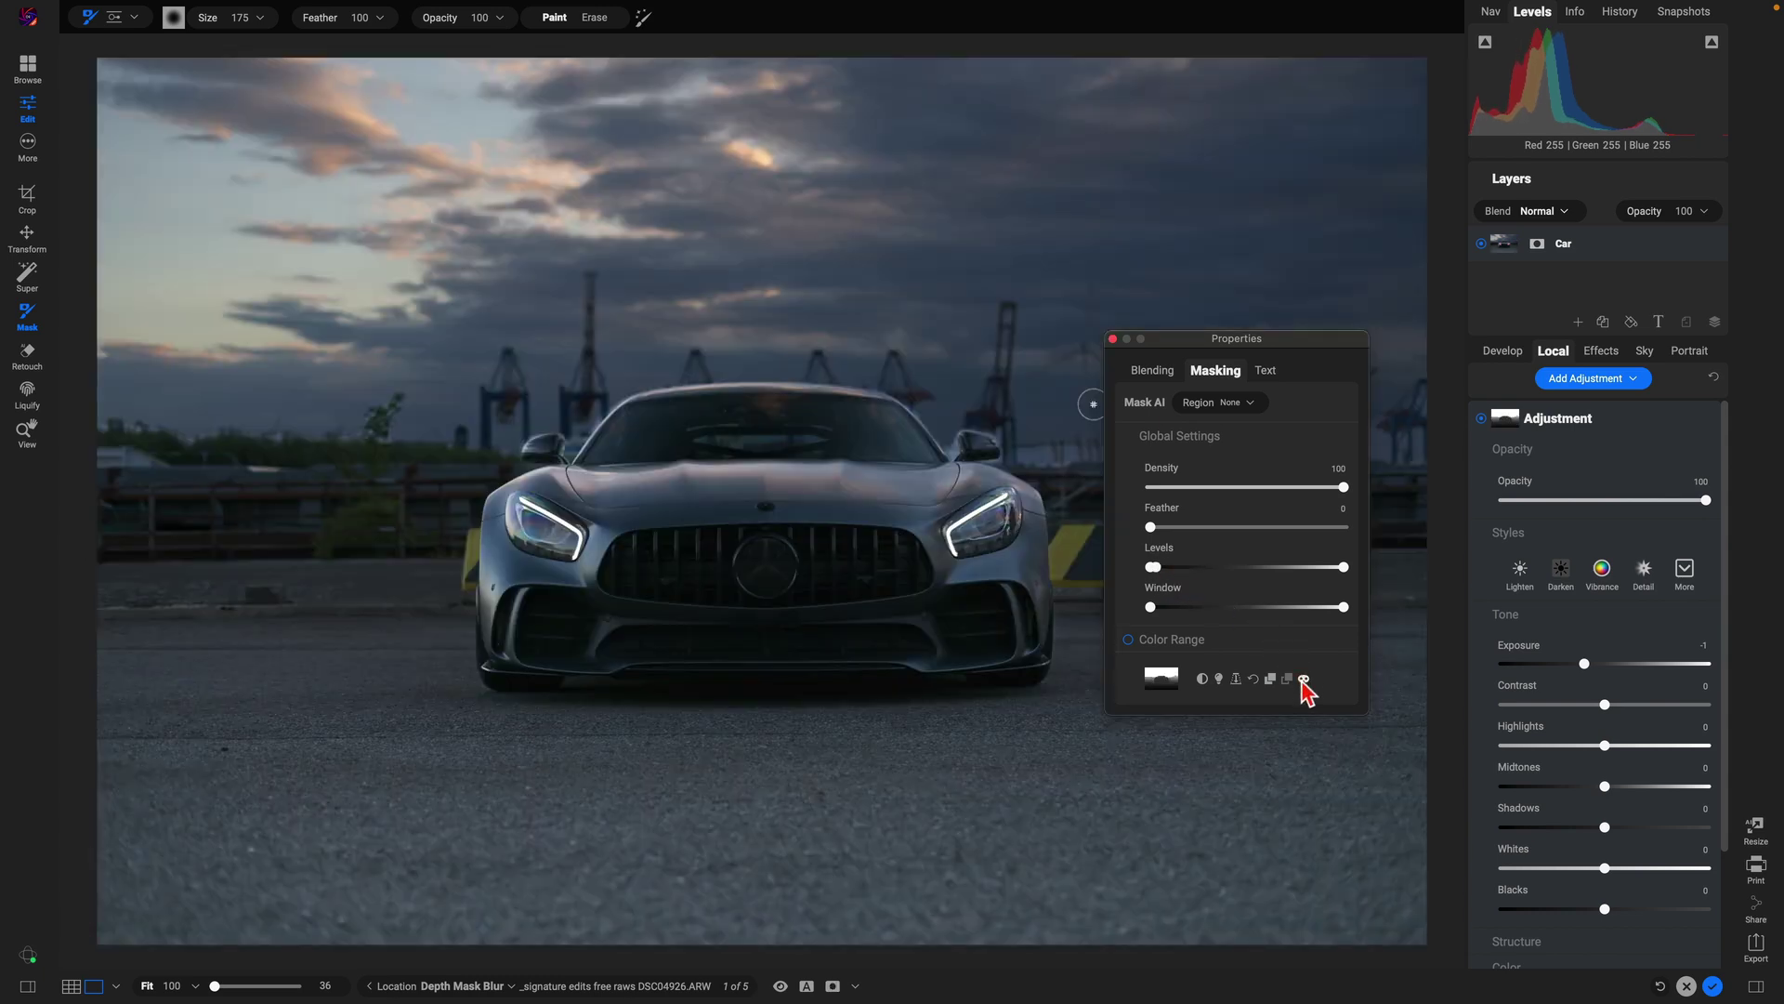
left_click(1111, 338)
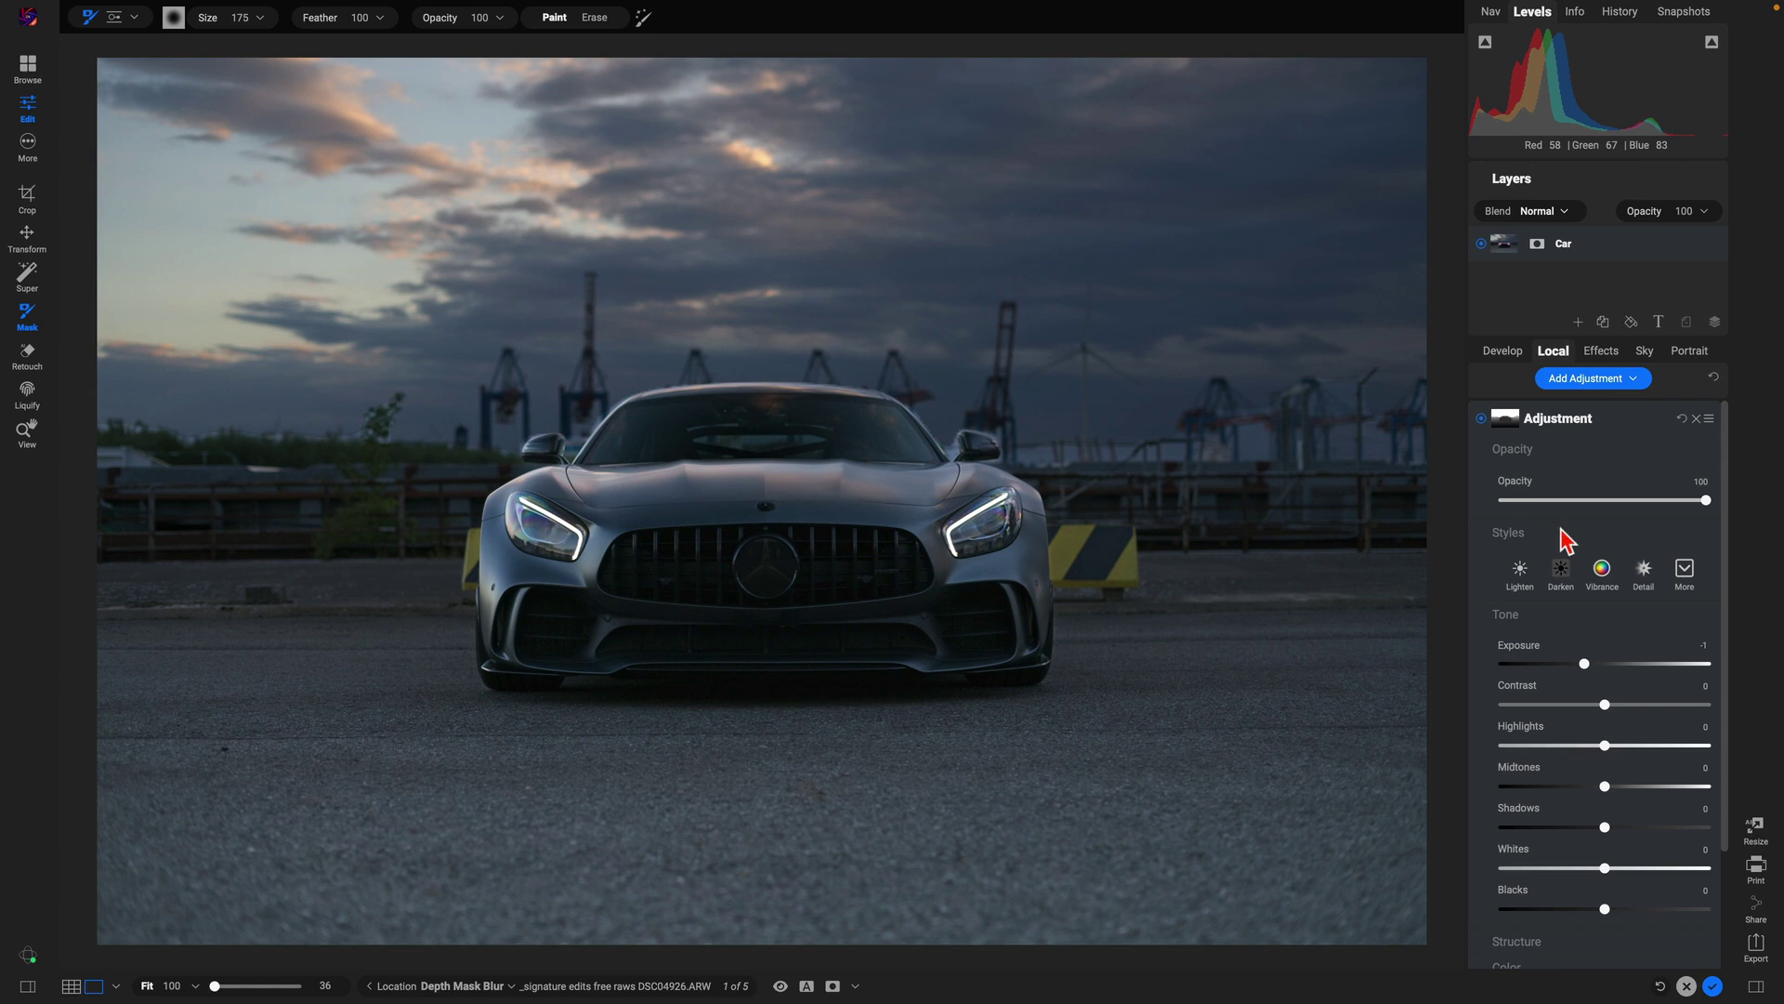
- Compare the car photo with the darkening adjustment off and on, and remove that adjustment
left_click(1479, 419)
left_click(1479, 420)
left_click(1479, 420)
left_click(1479, 420)
left_click(1479, 420)
left_click(1479, 420)
left_click(1479, 420)
left_click(1479, 420)
left_click(1696, 420)
mouse_move(1695, 420)
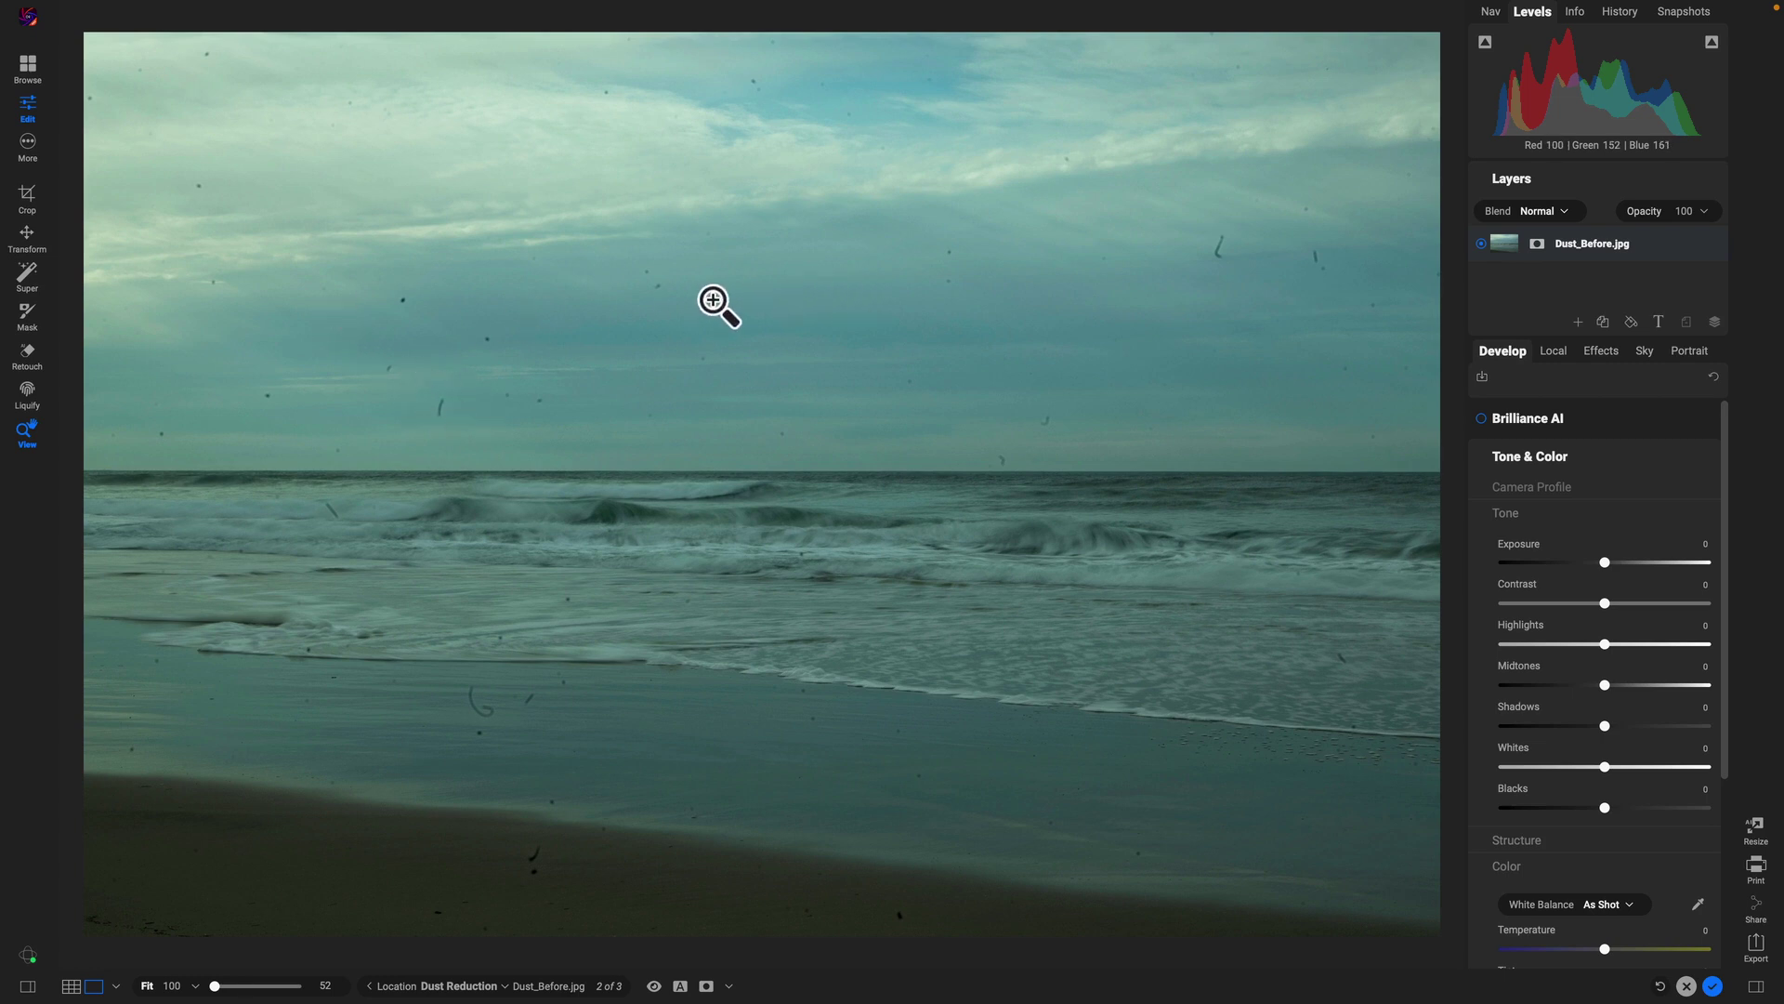
- Switch retouching to the Perfect Eraser, apply Reduce Dust to the seascape, and erase the leftover speck in the cloudy sky
left_click(28, 361)
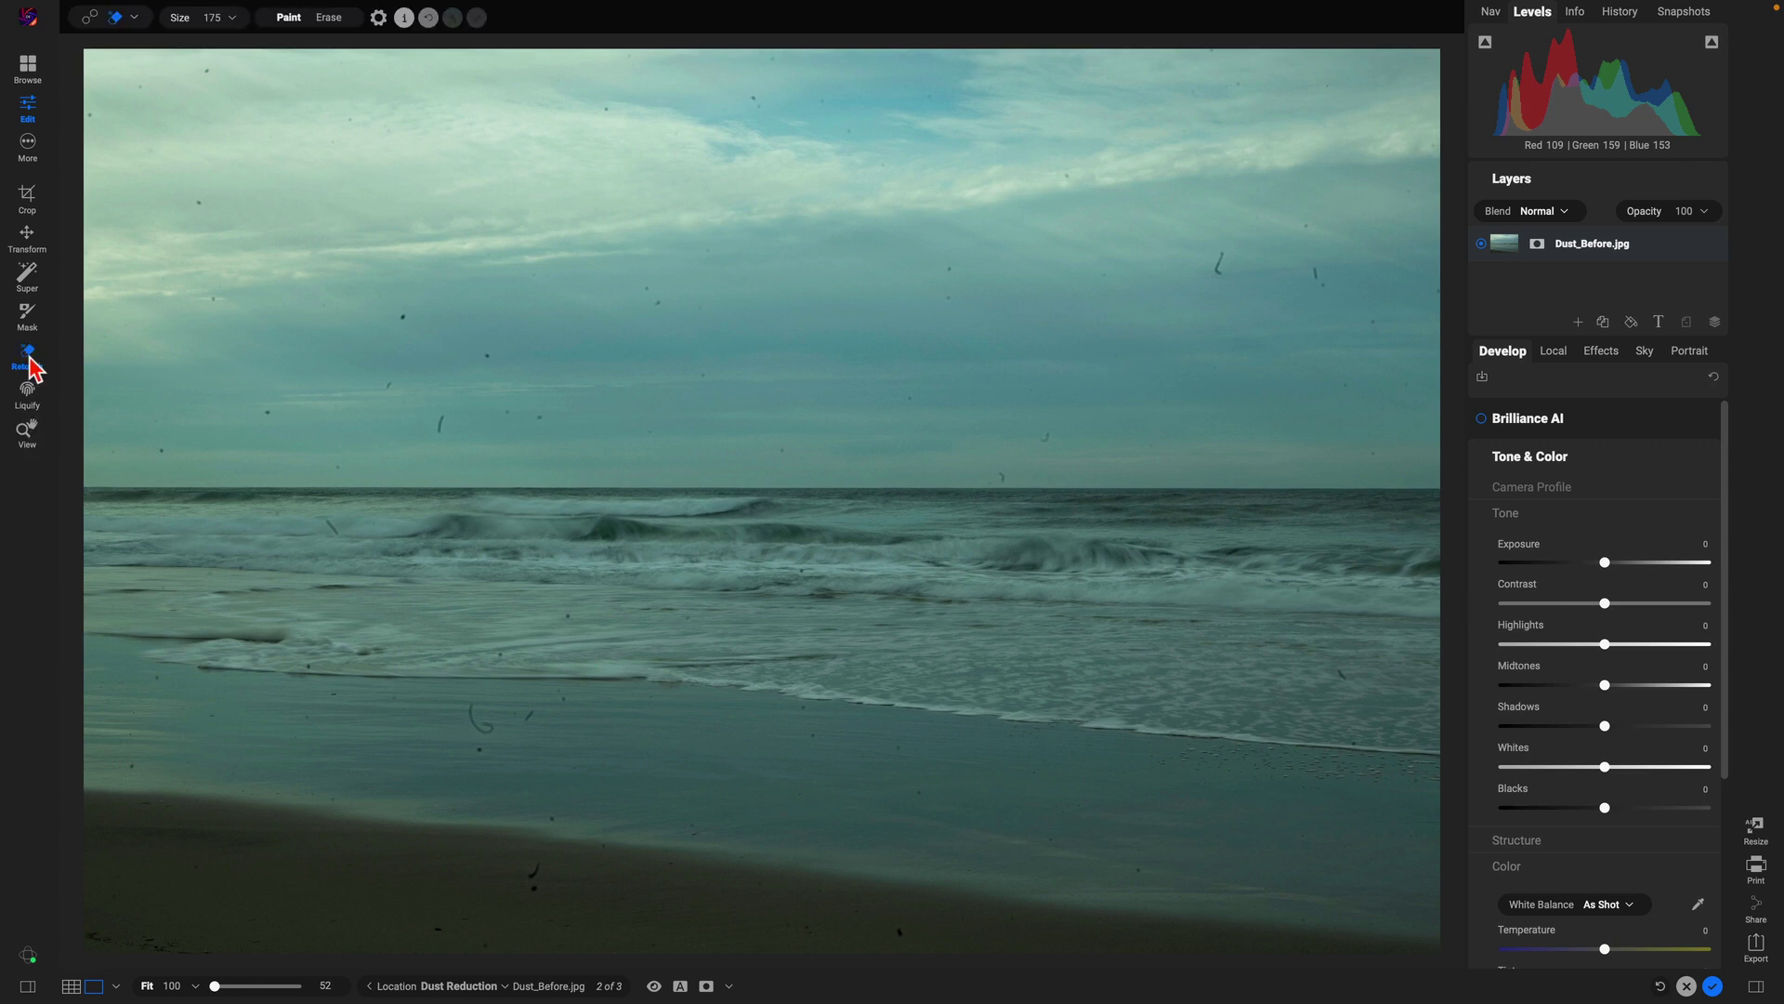
left_click(134, 18)
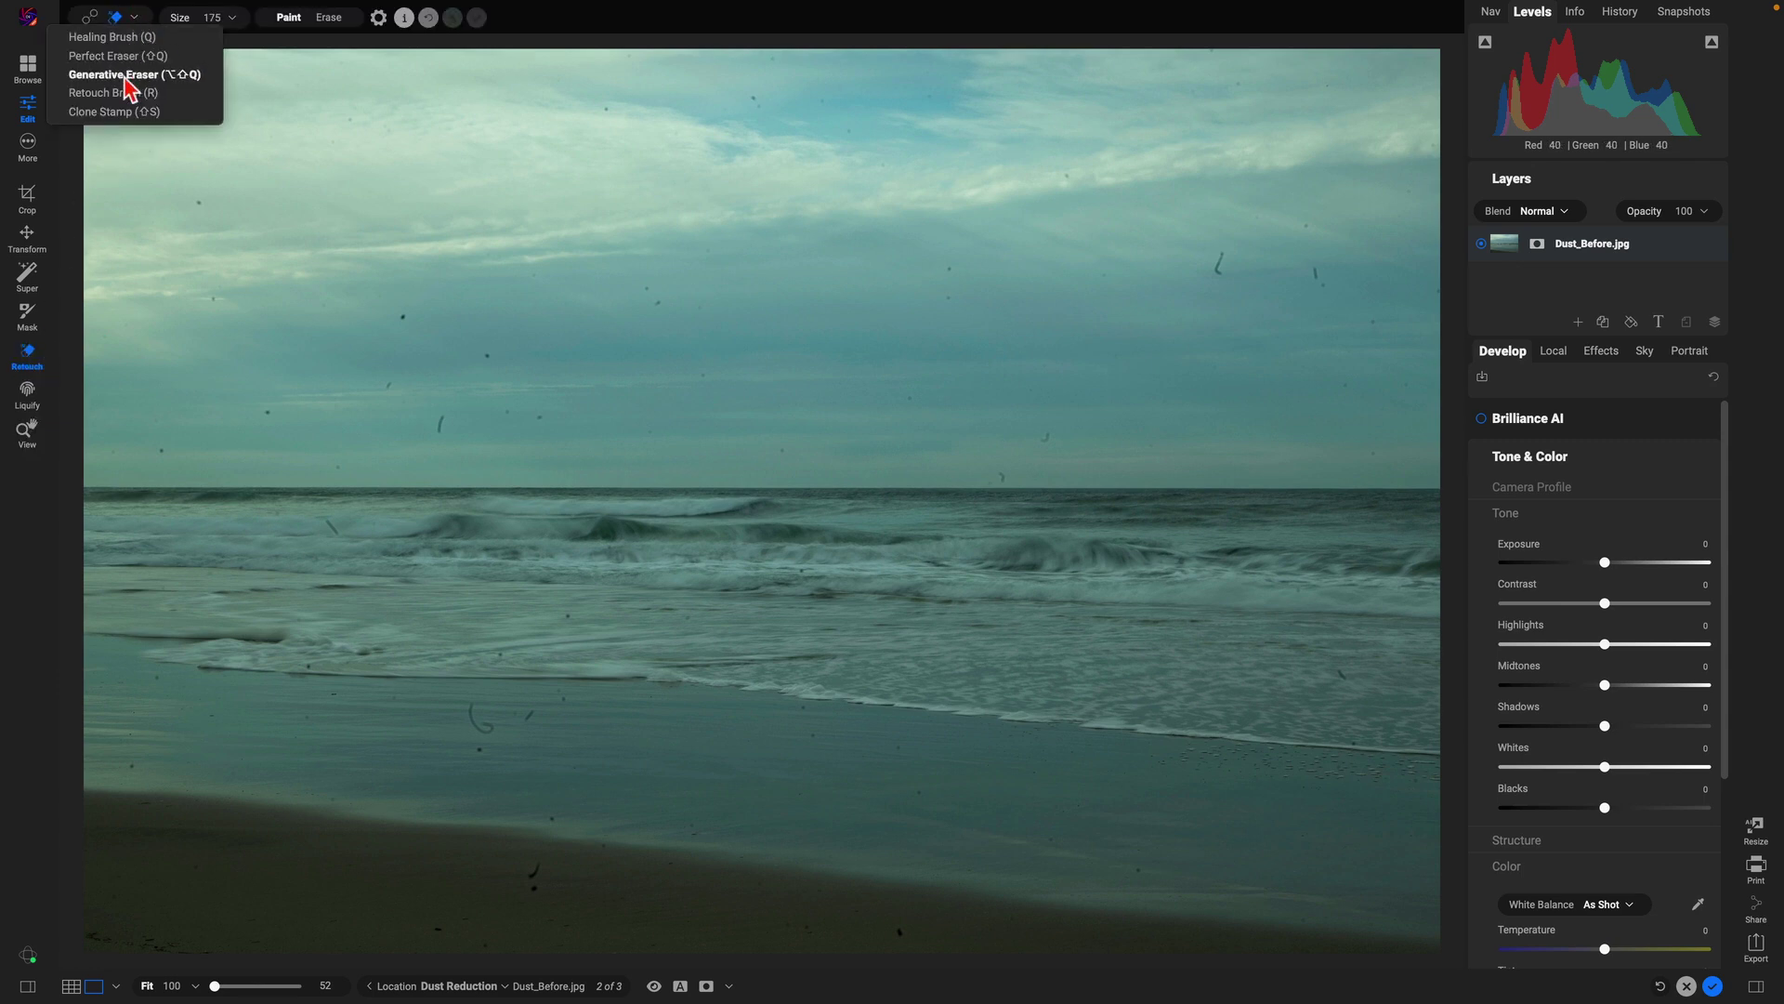
left_click(130, 55)
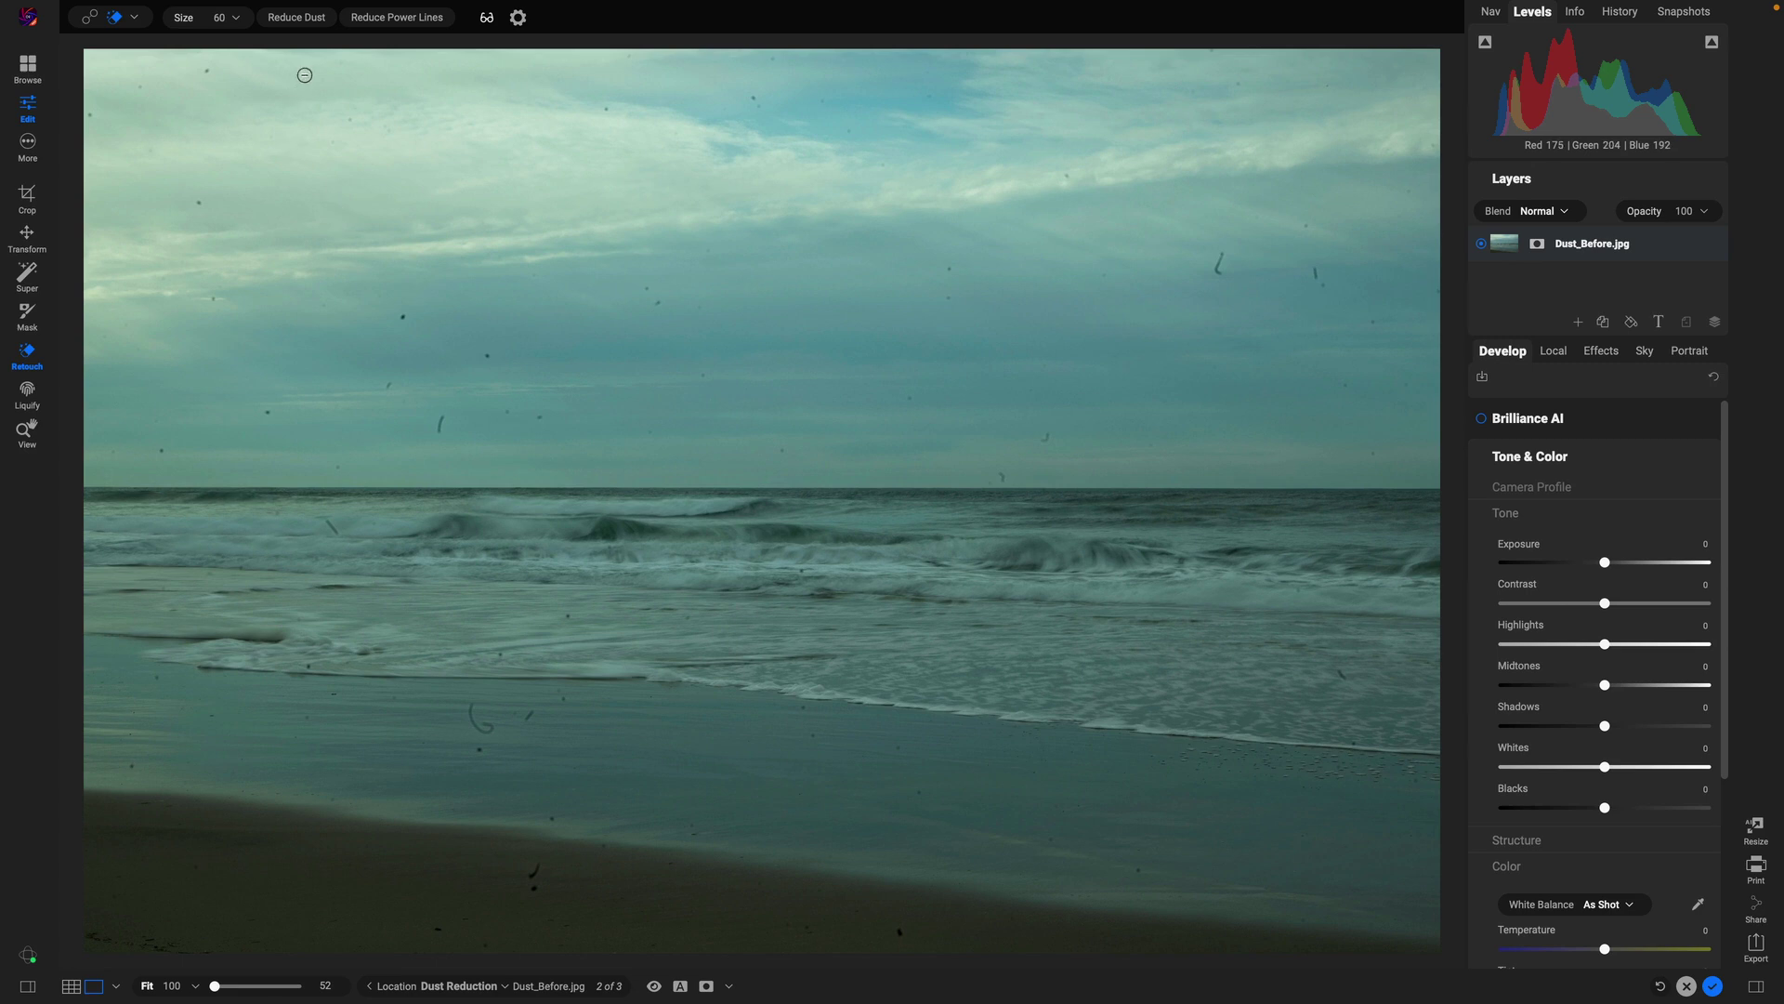
left_click(307, 21)
left_click(1067, 176)
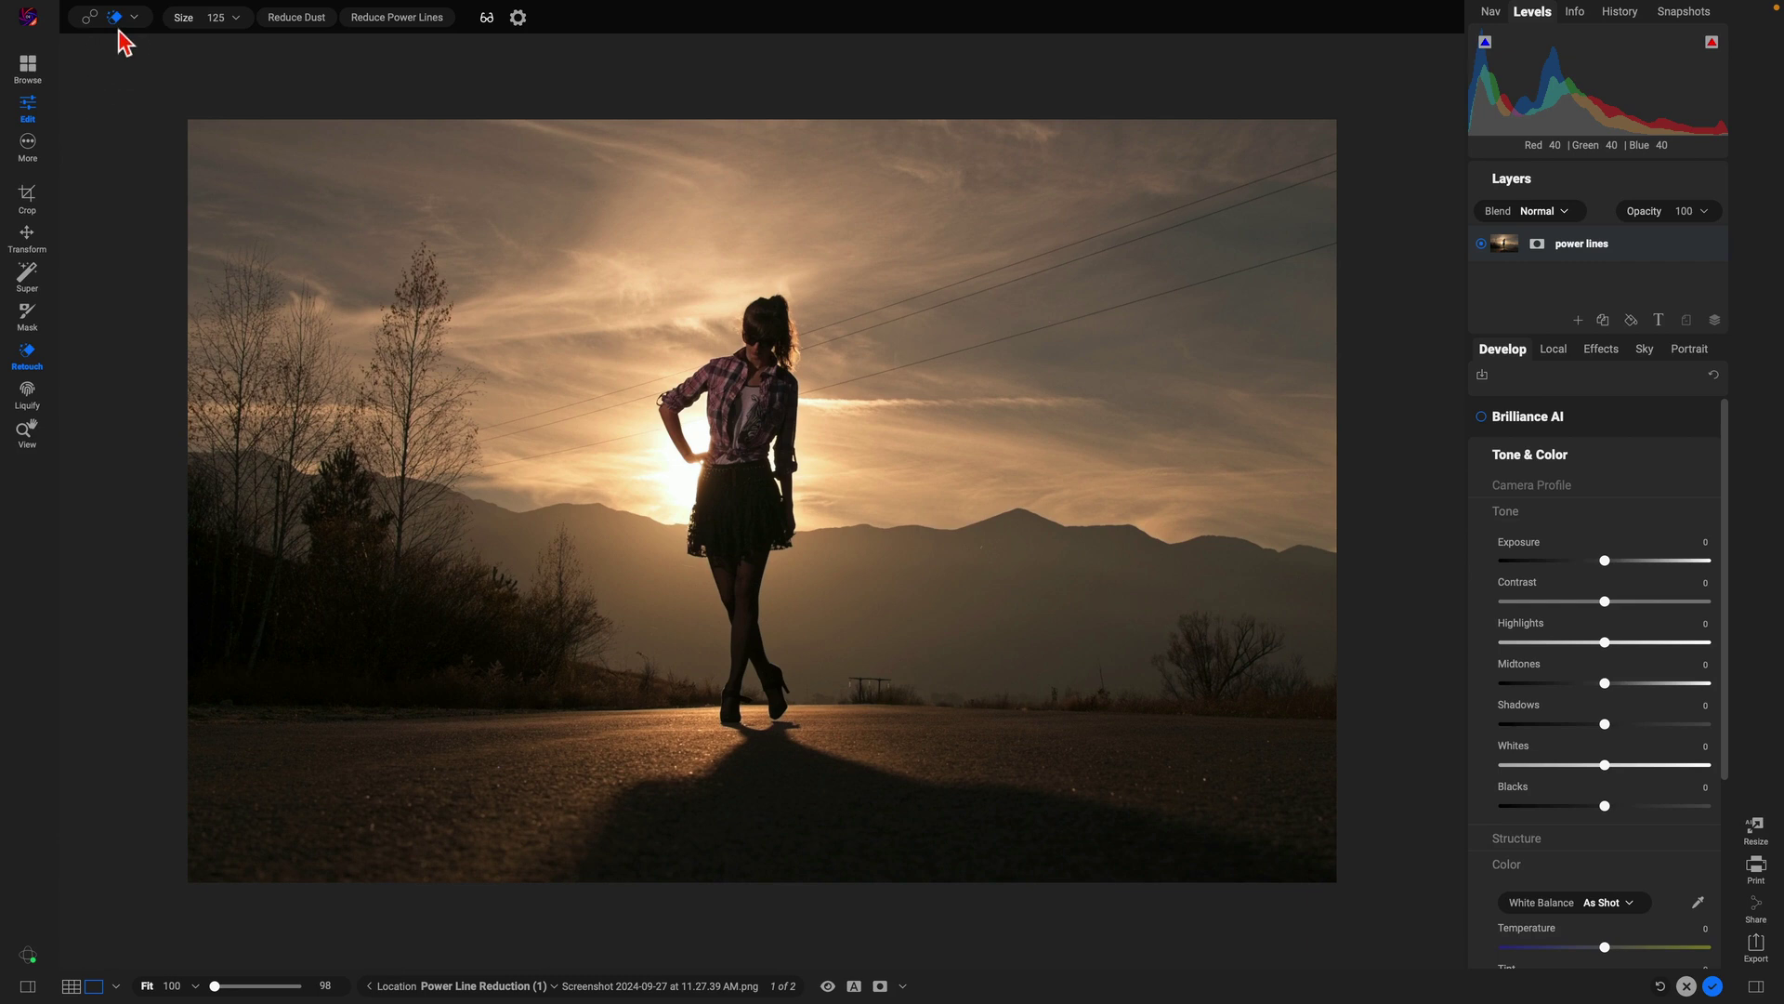
- Apply Reduce Power Lines to the sunset silhouette photo
left_click(417, 28)
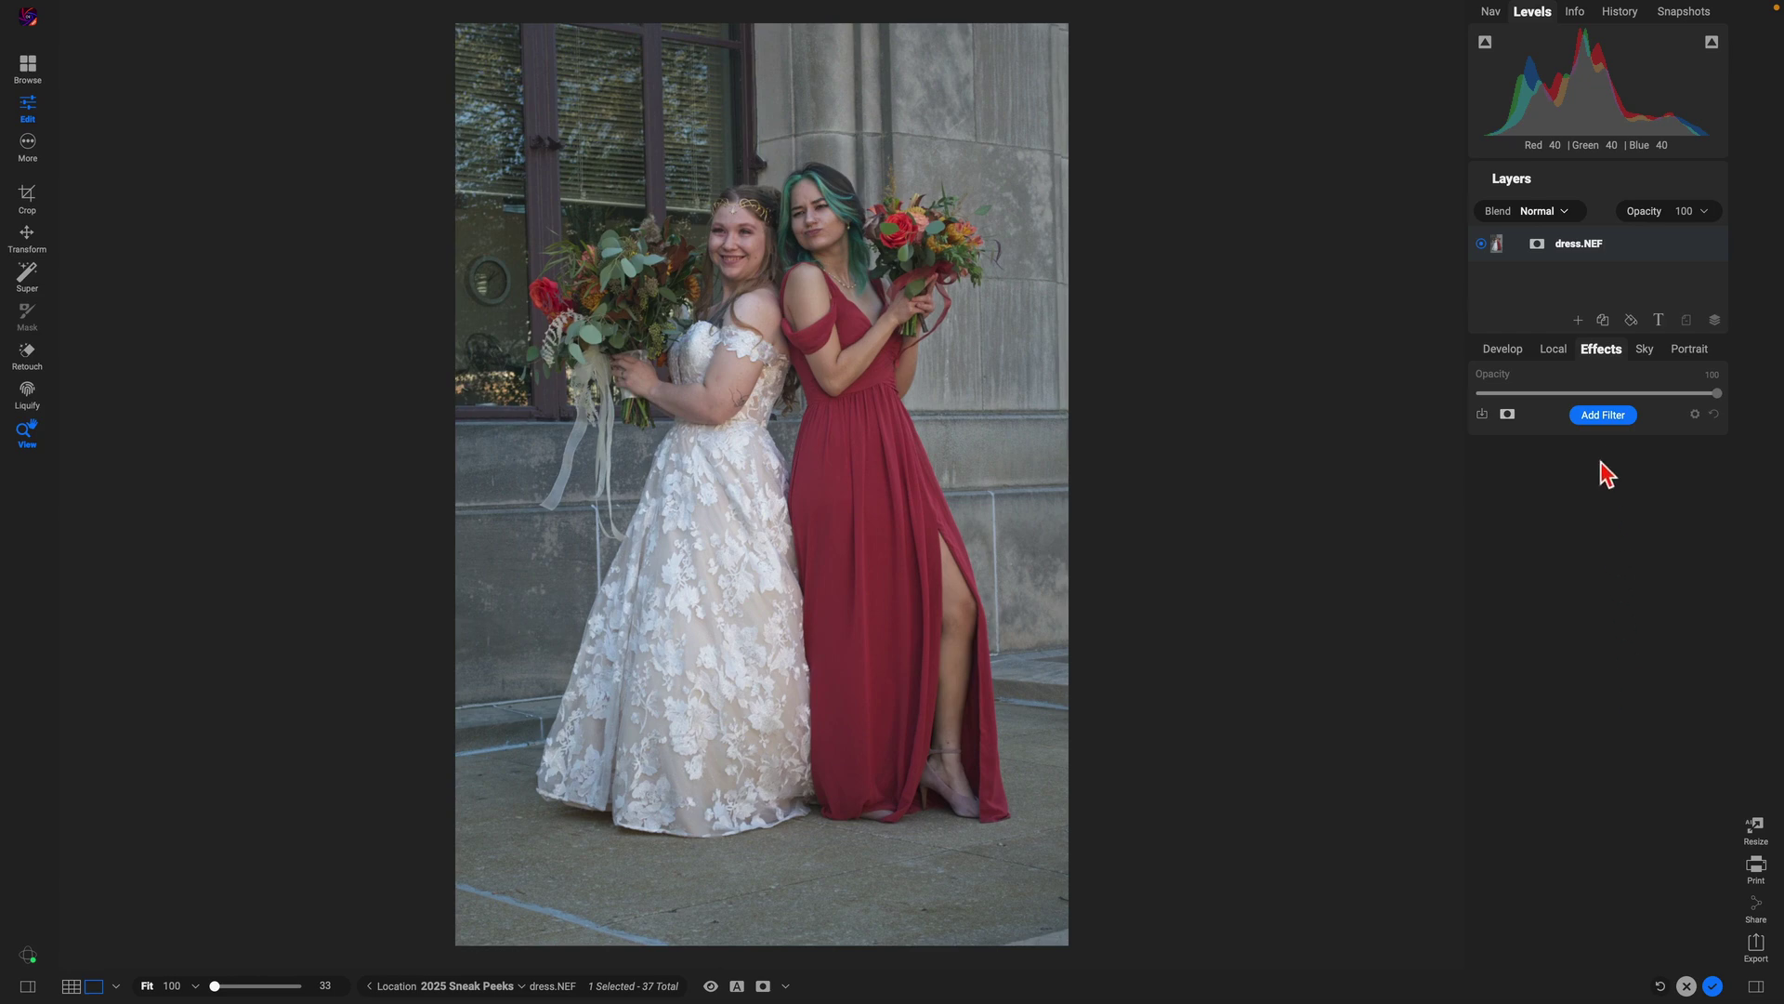
- Add an Edit Color filter to the dress photo and sample the red dress as the color to edit
left_click(1602, 415)
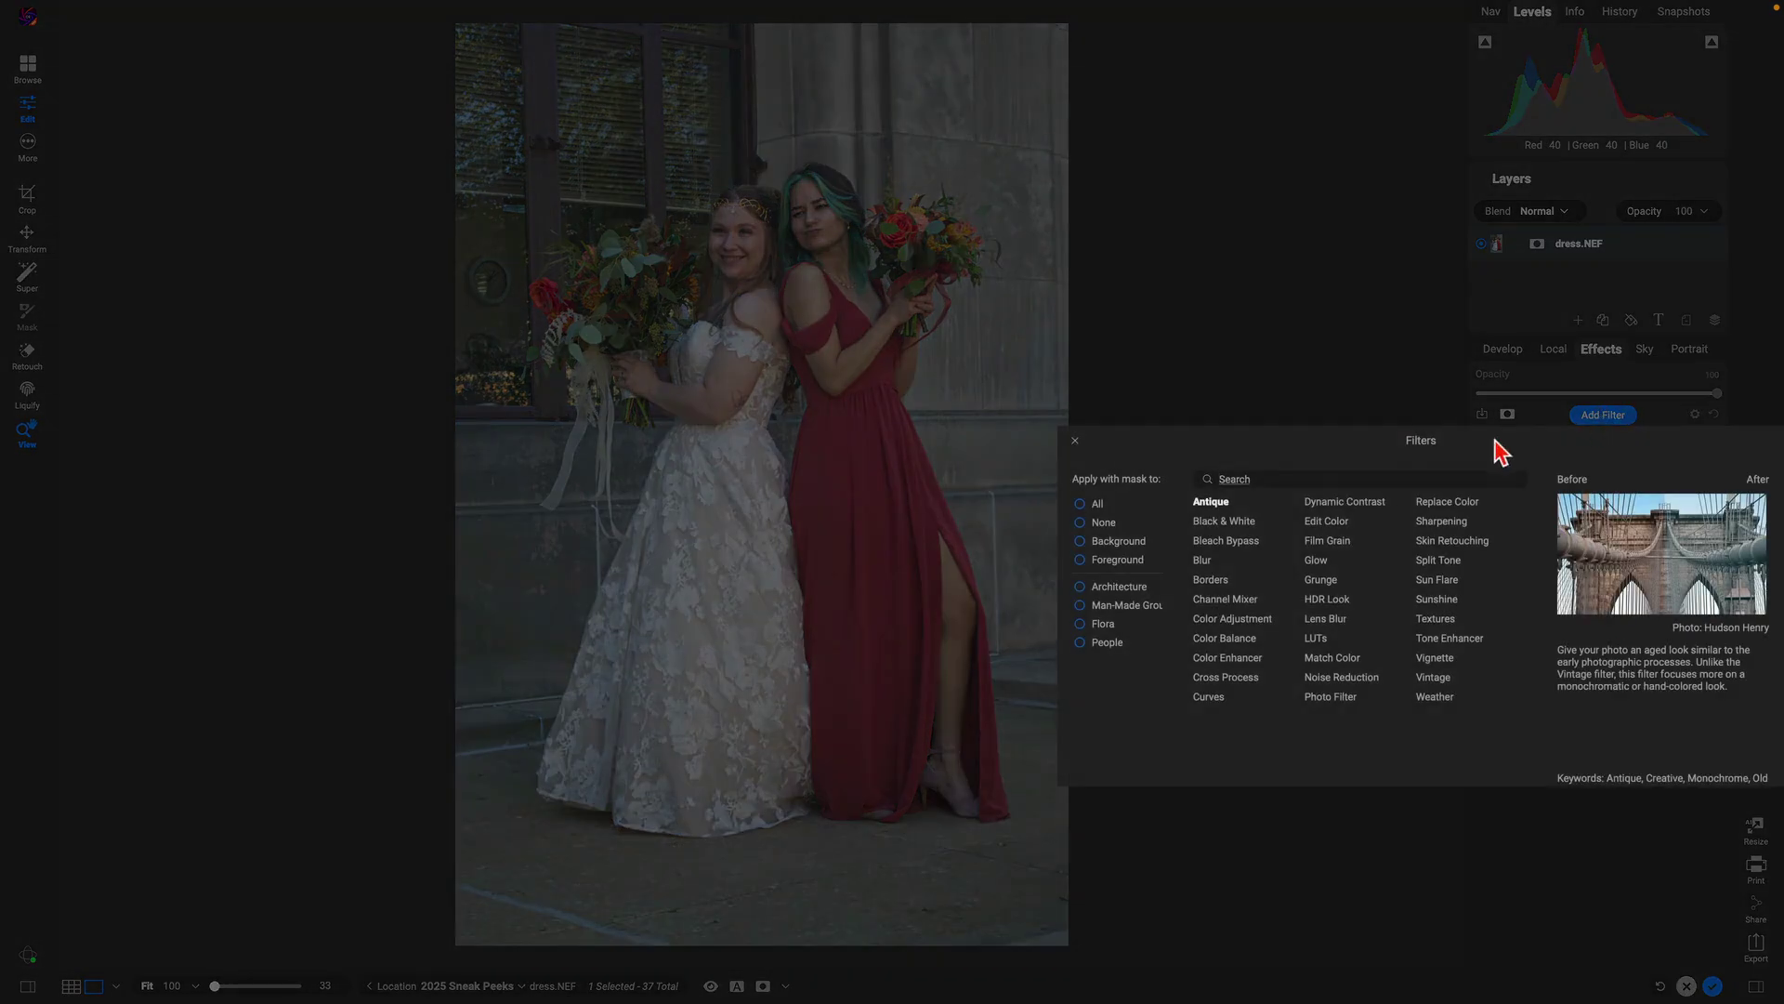
left_click(1336, 525)
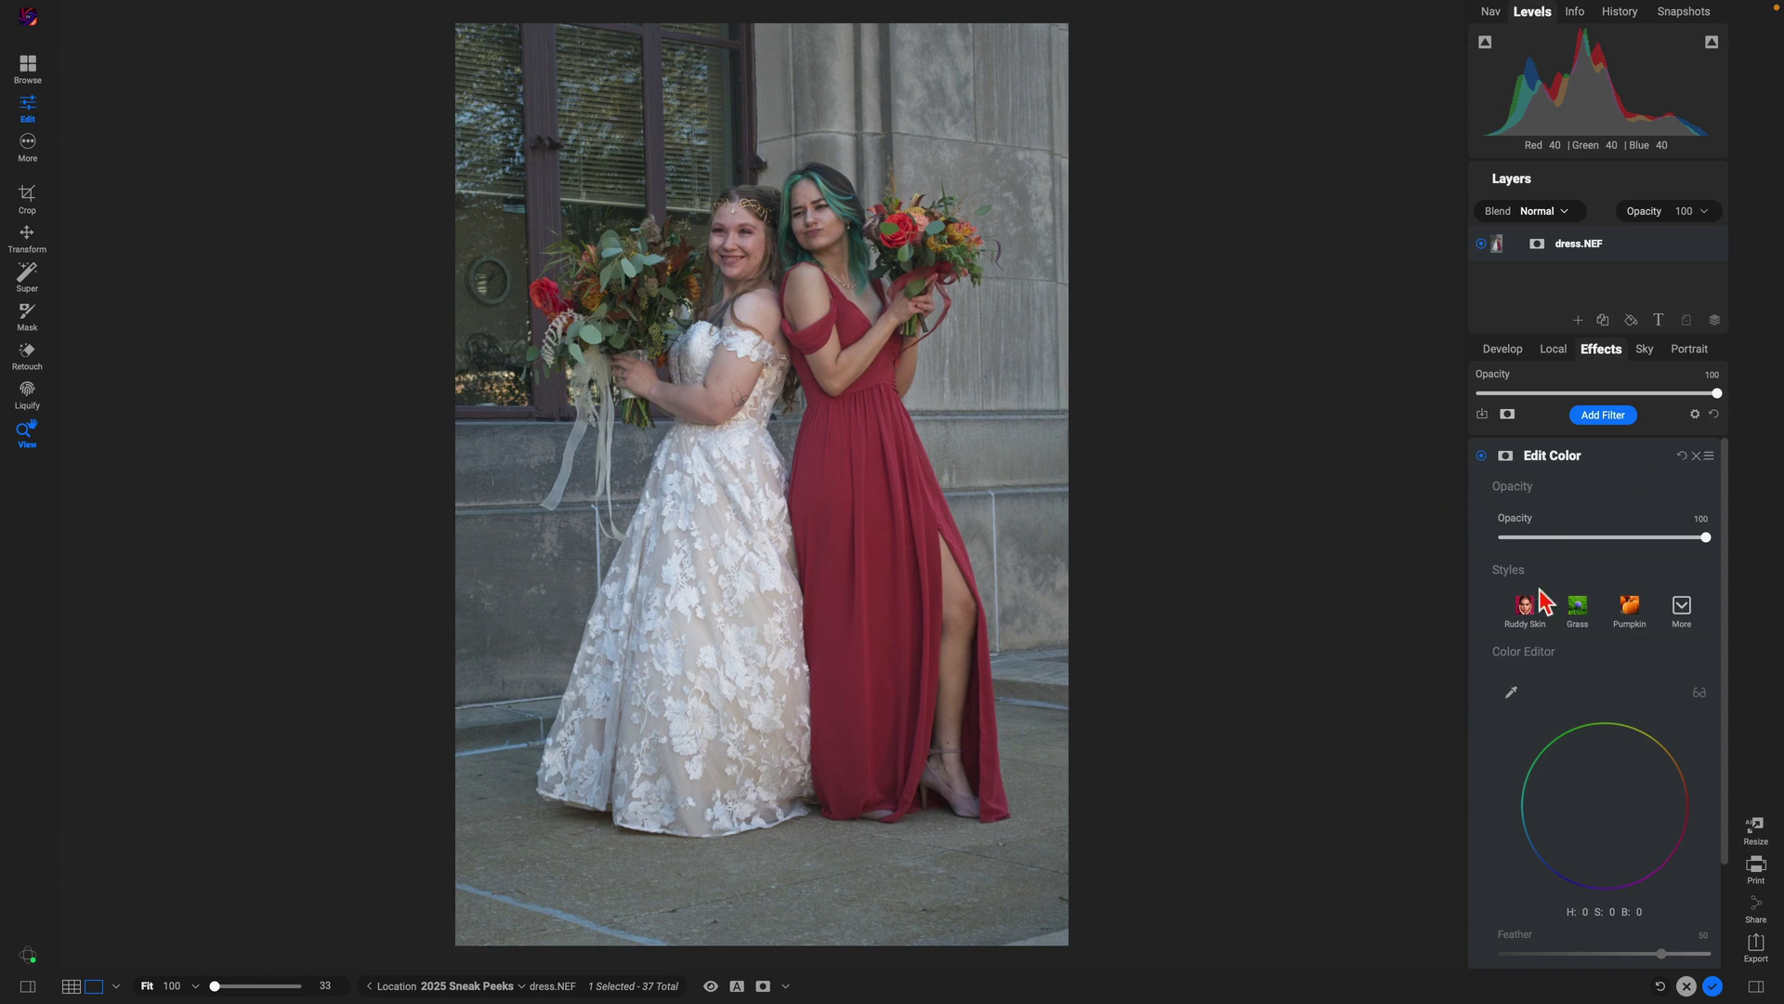
scroll(1552, 678, "down", 1)
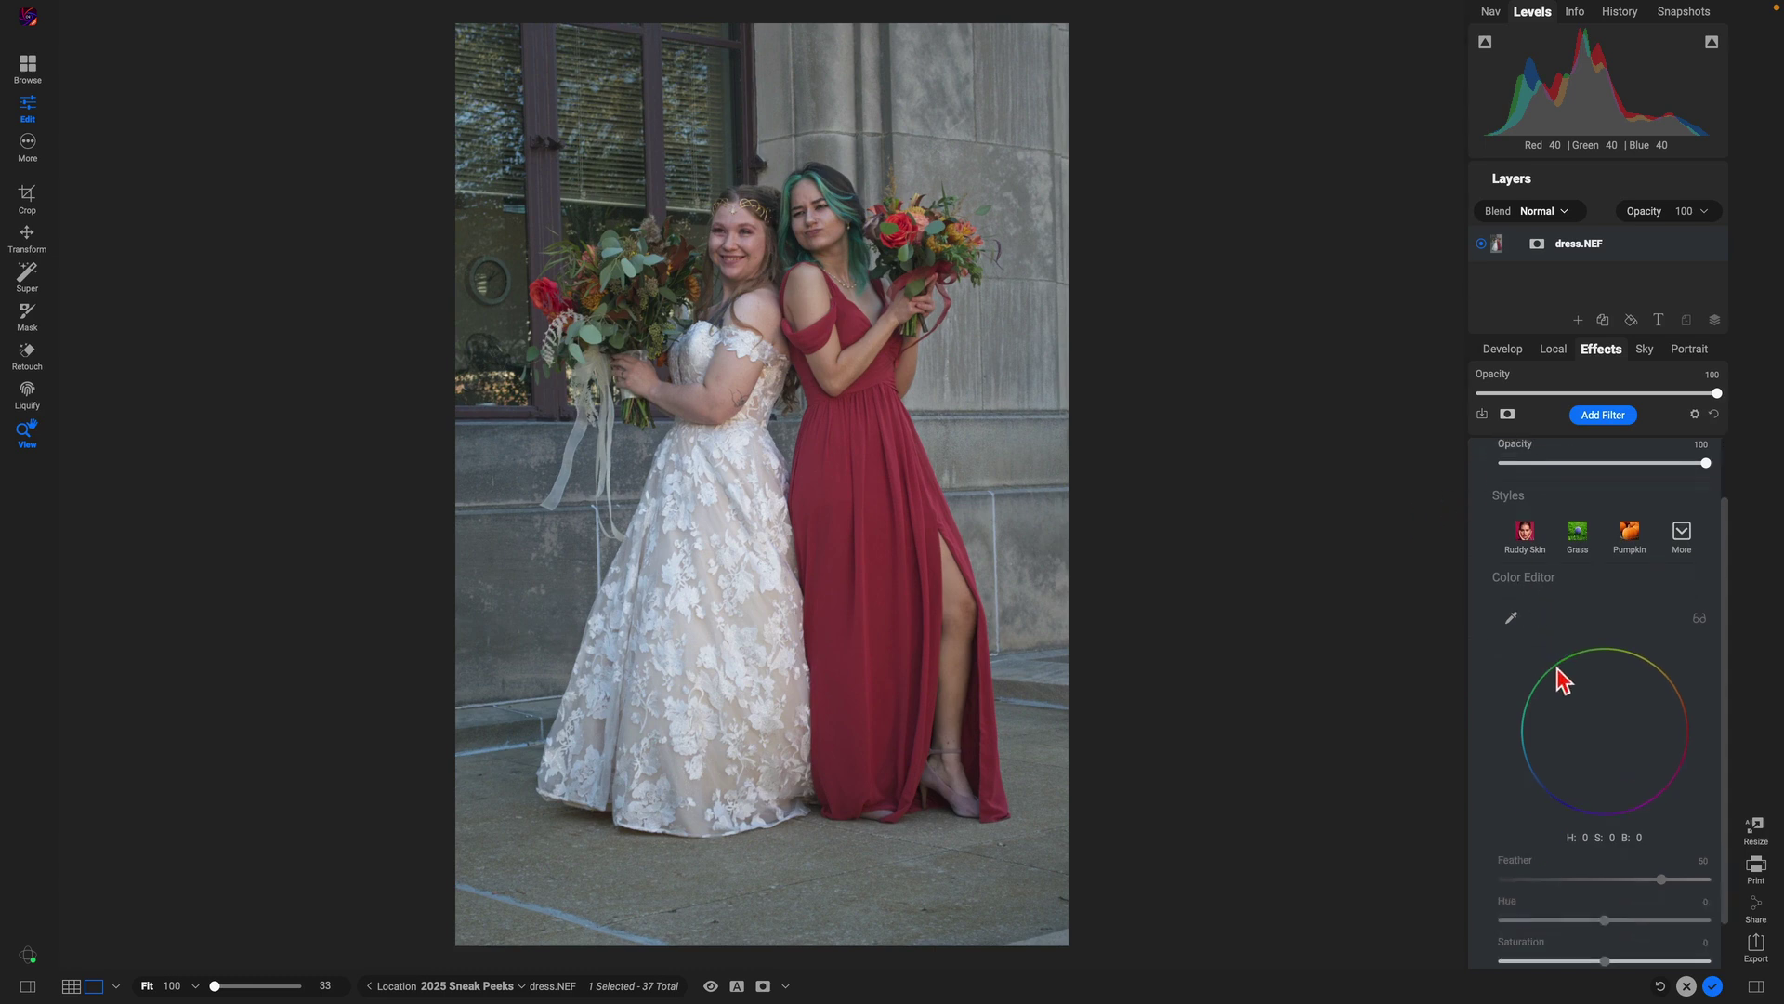
left_click(1511, 611)
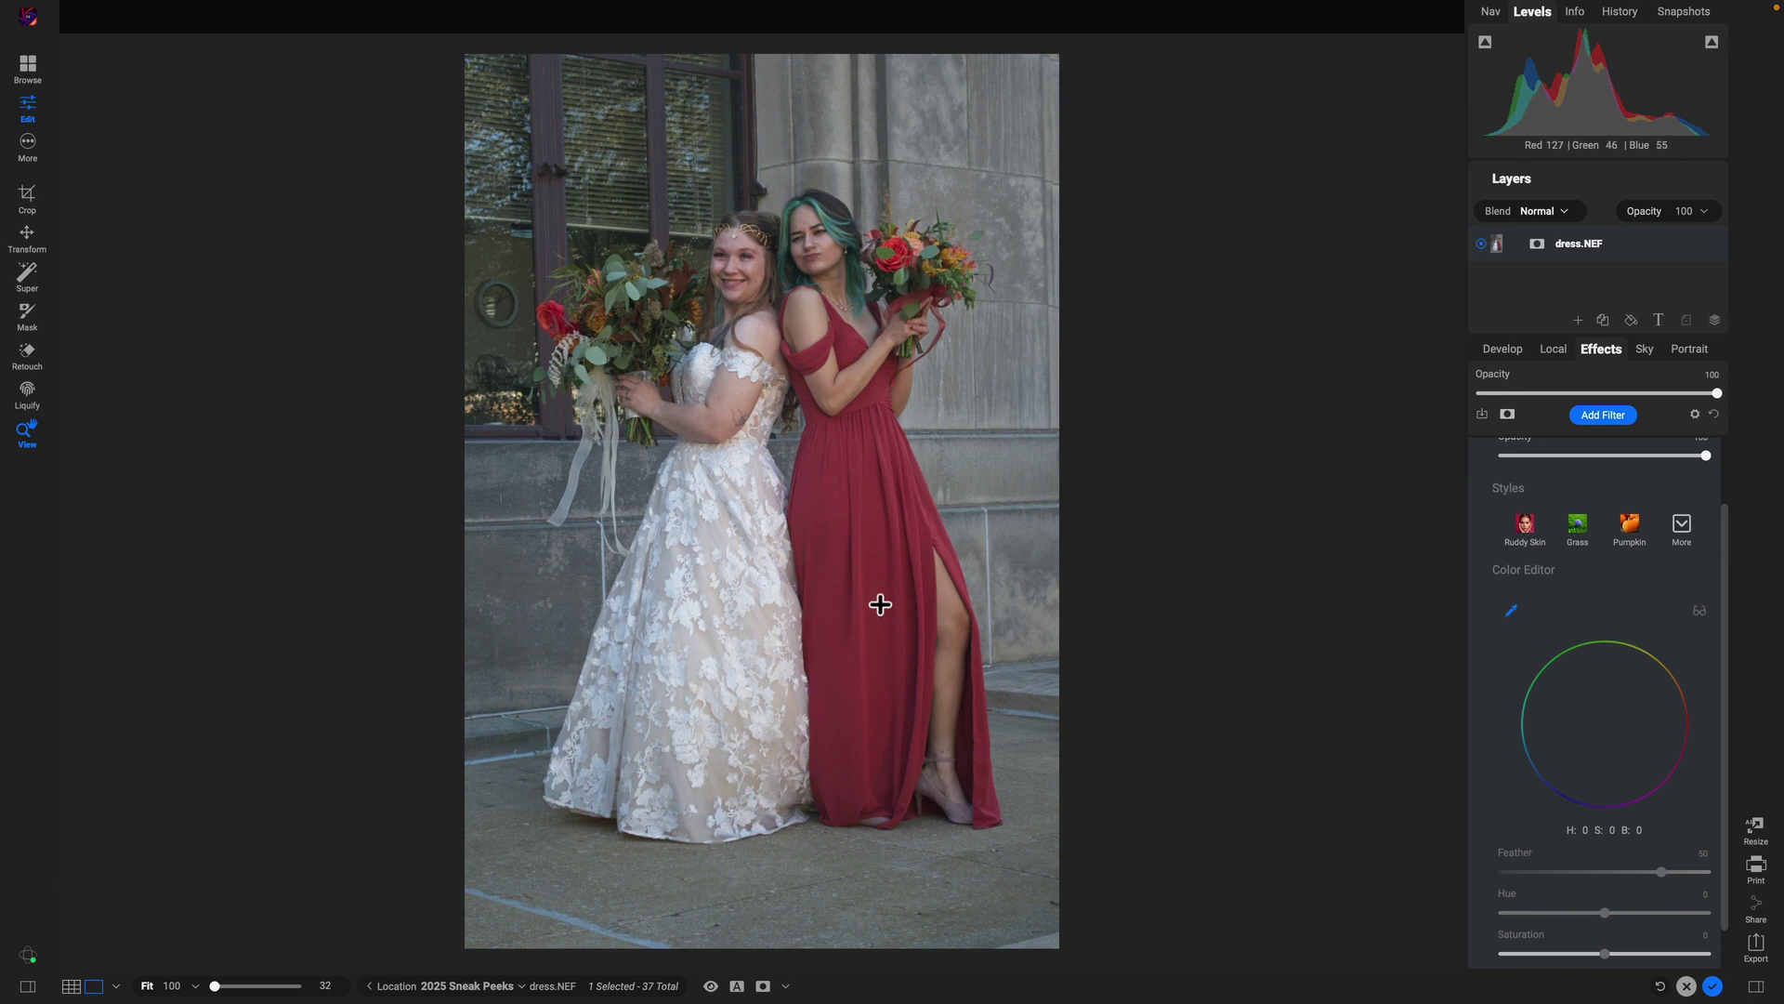
left_click(874, 542)
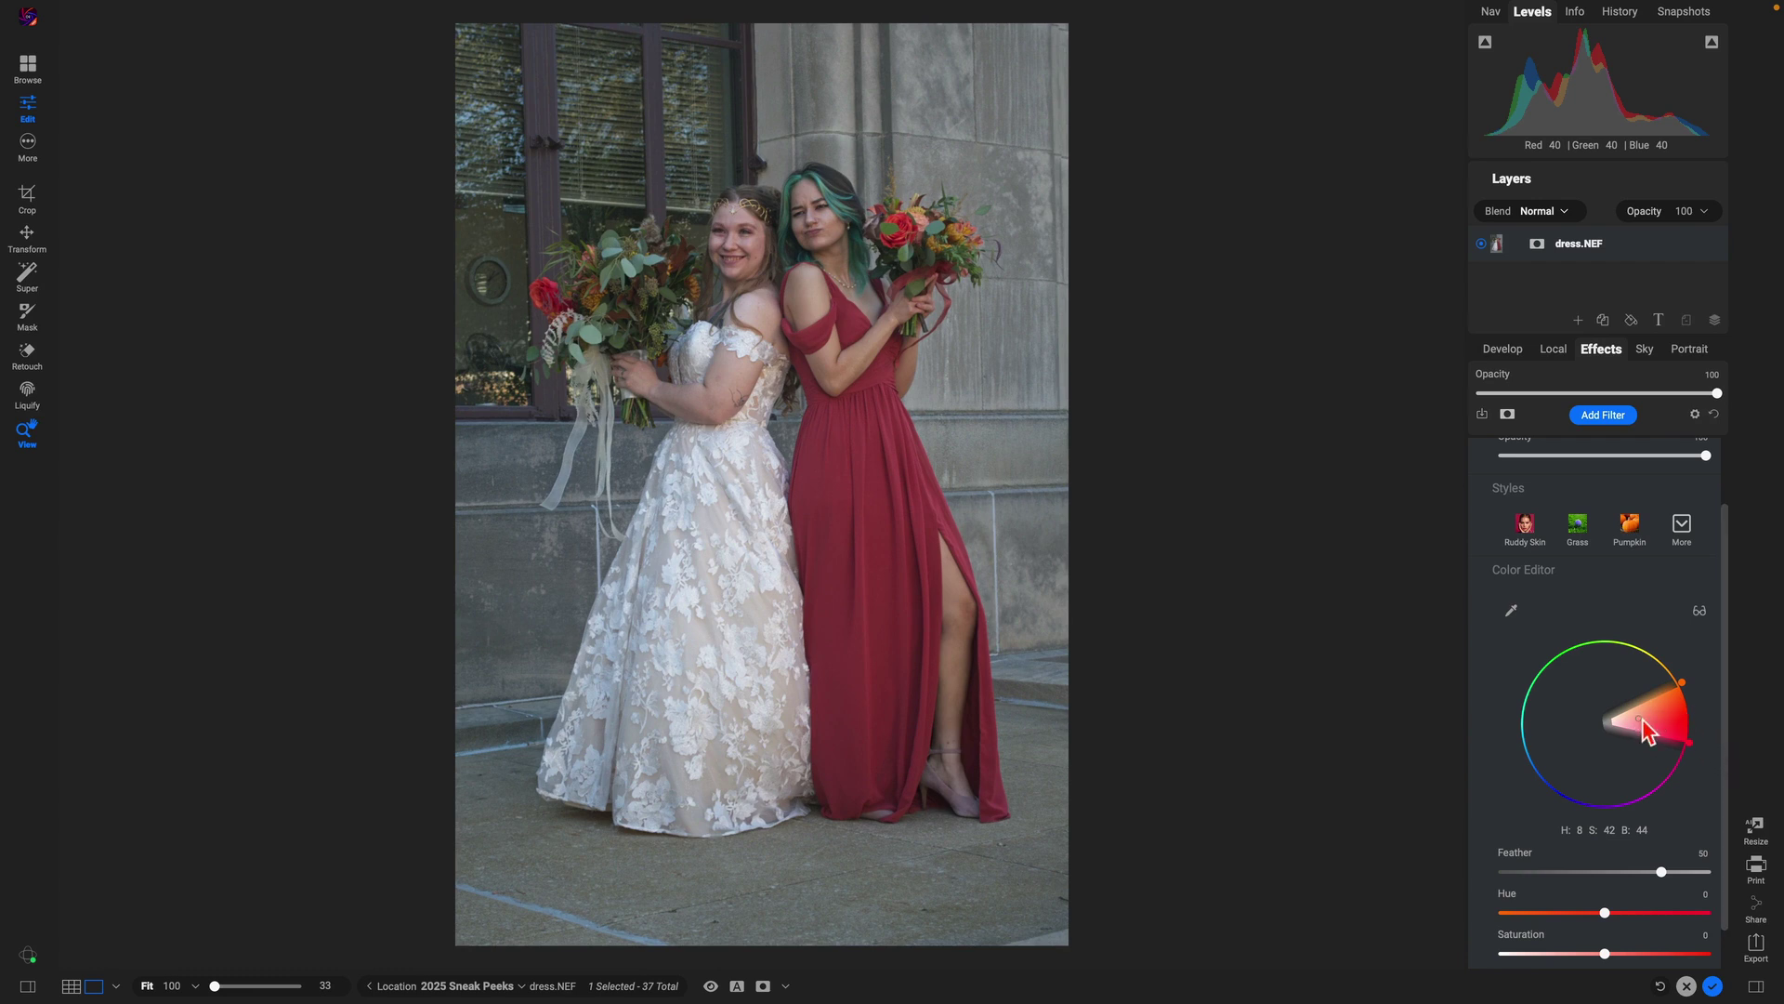
- Preview the sampled color range close up and adjust its hue limits on the color wheel to a narrow band of reds
left_click(1699, 613)
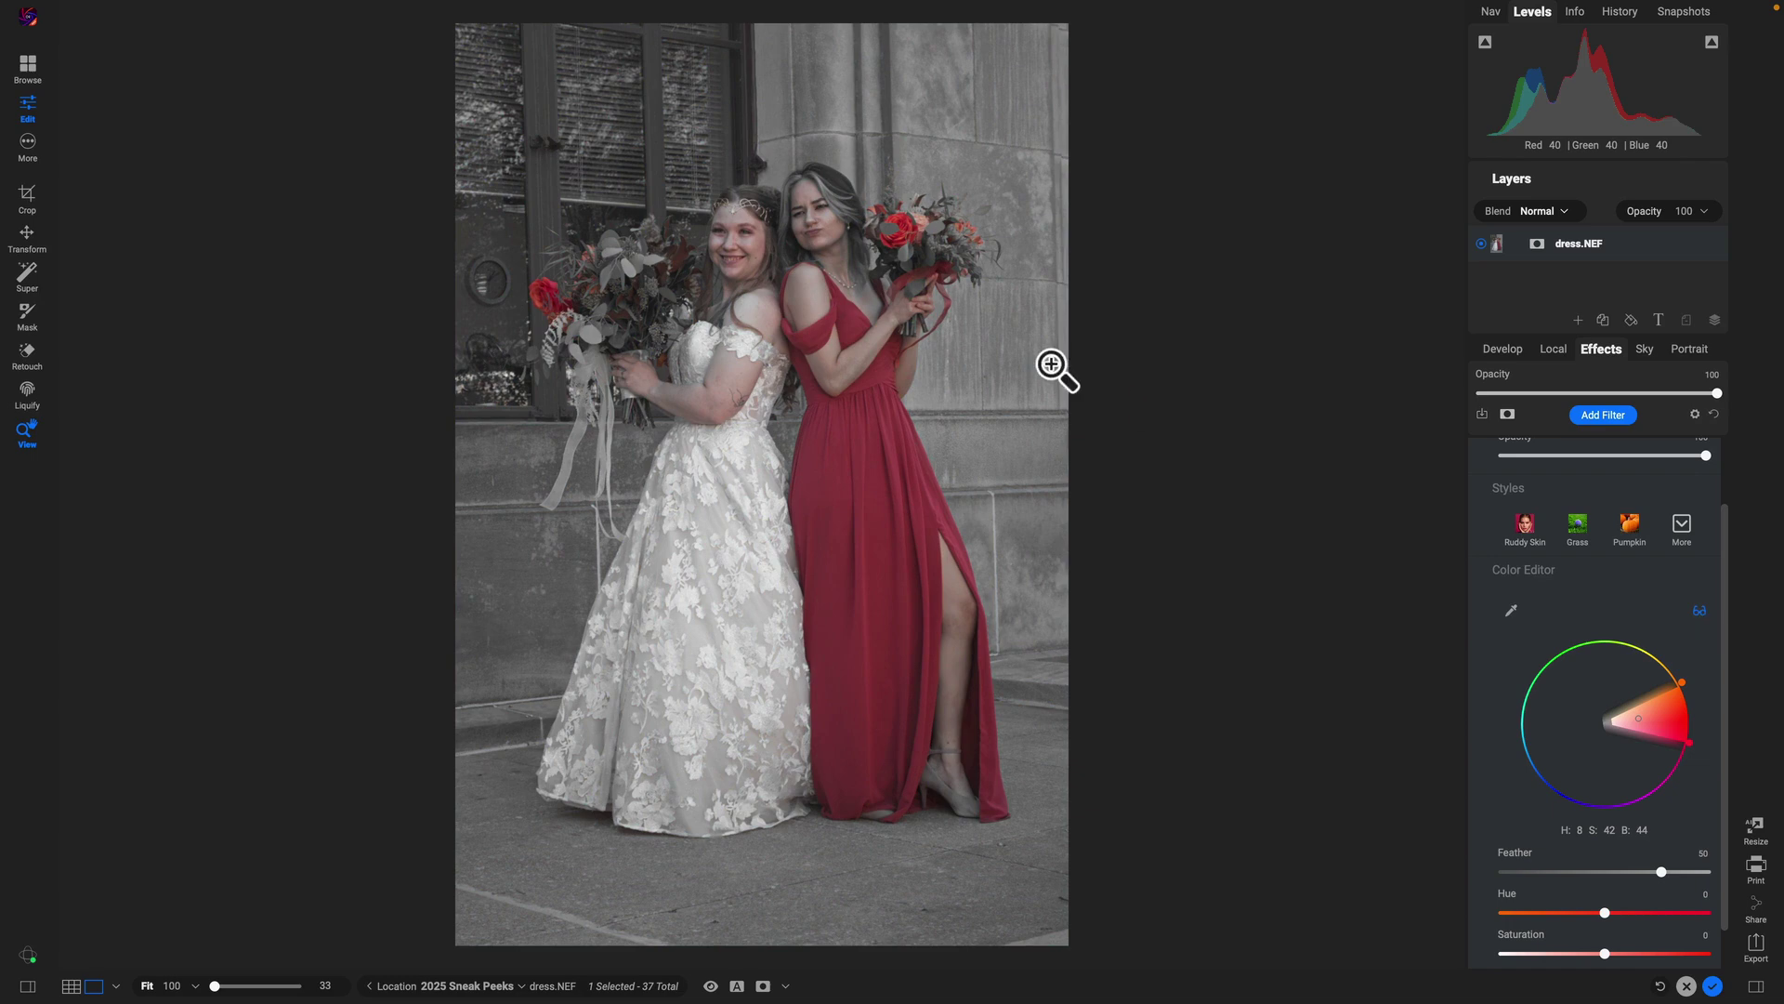
left_click(839, 292)
left_click_drag(841, 474, 823, 525)
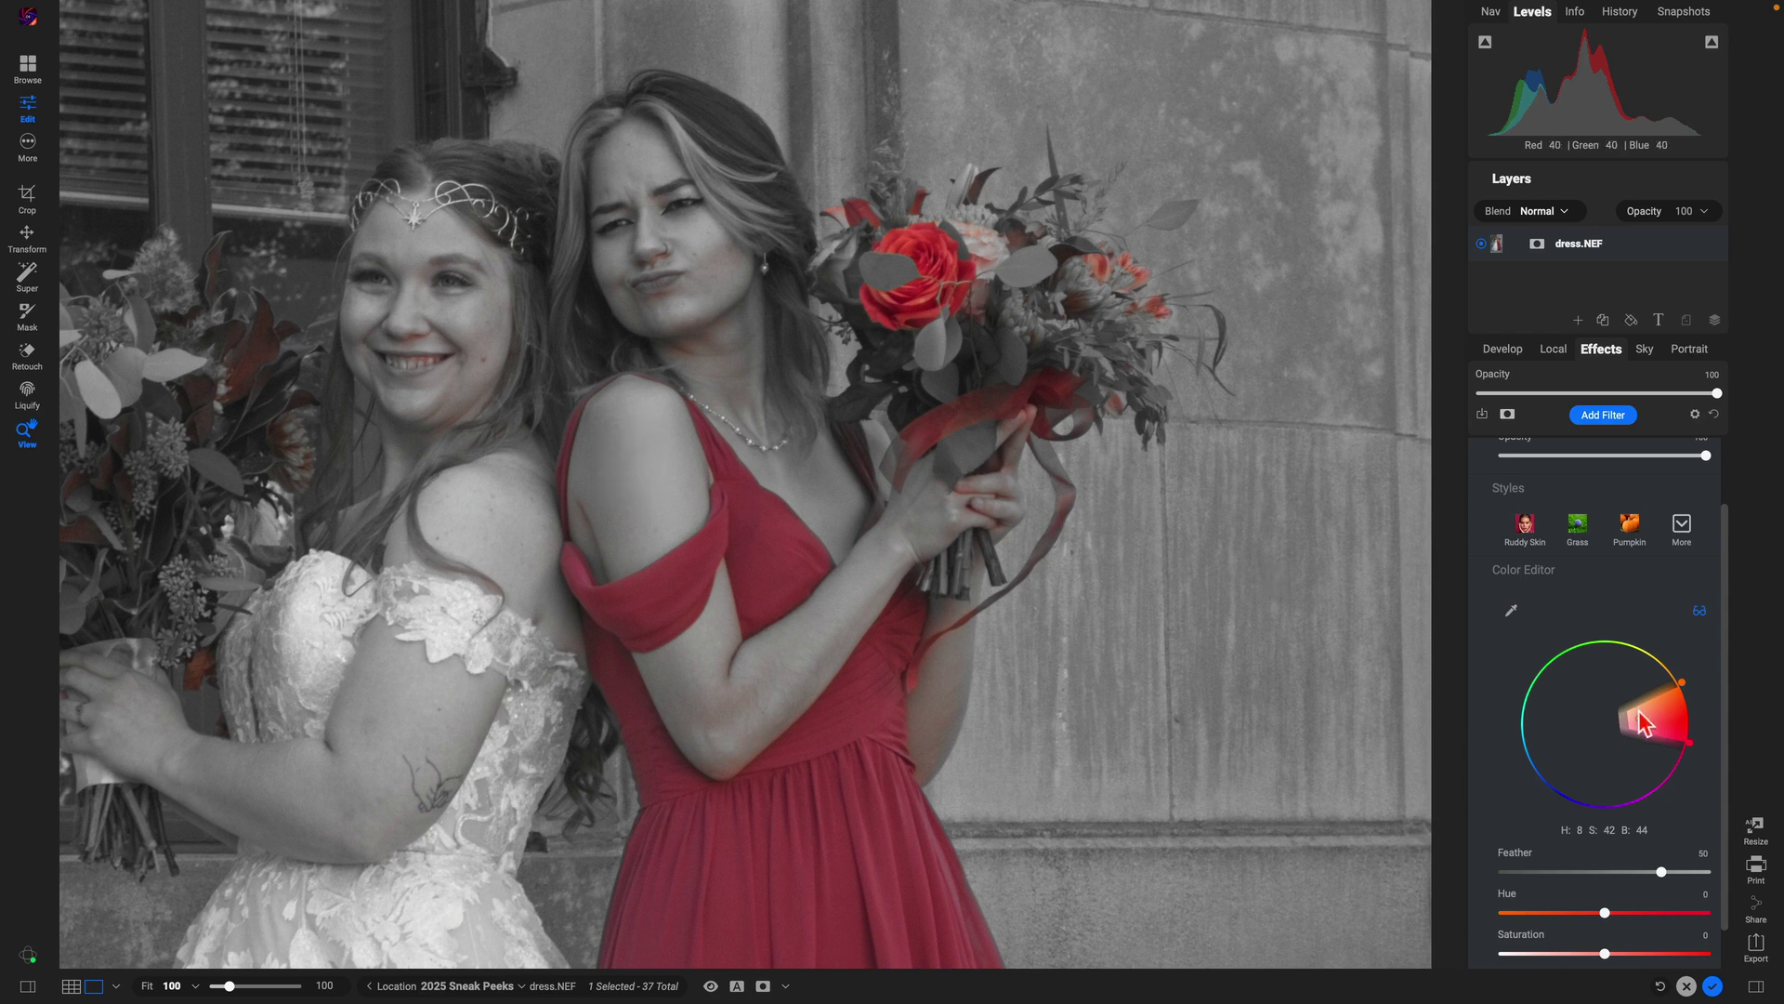
left_click_drag(1693, 744, 1664, 783)
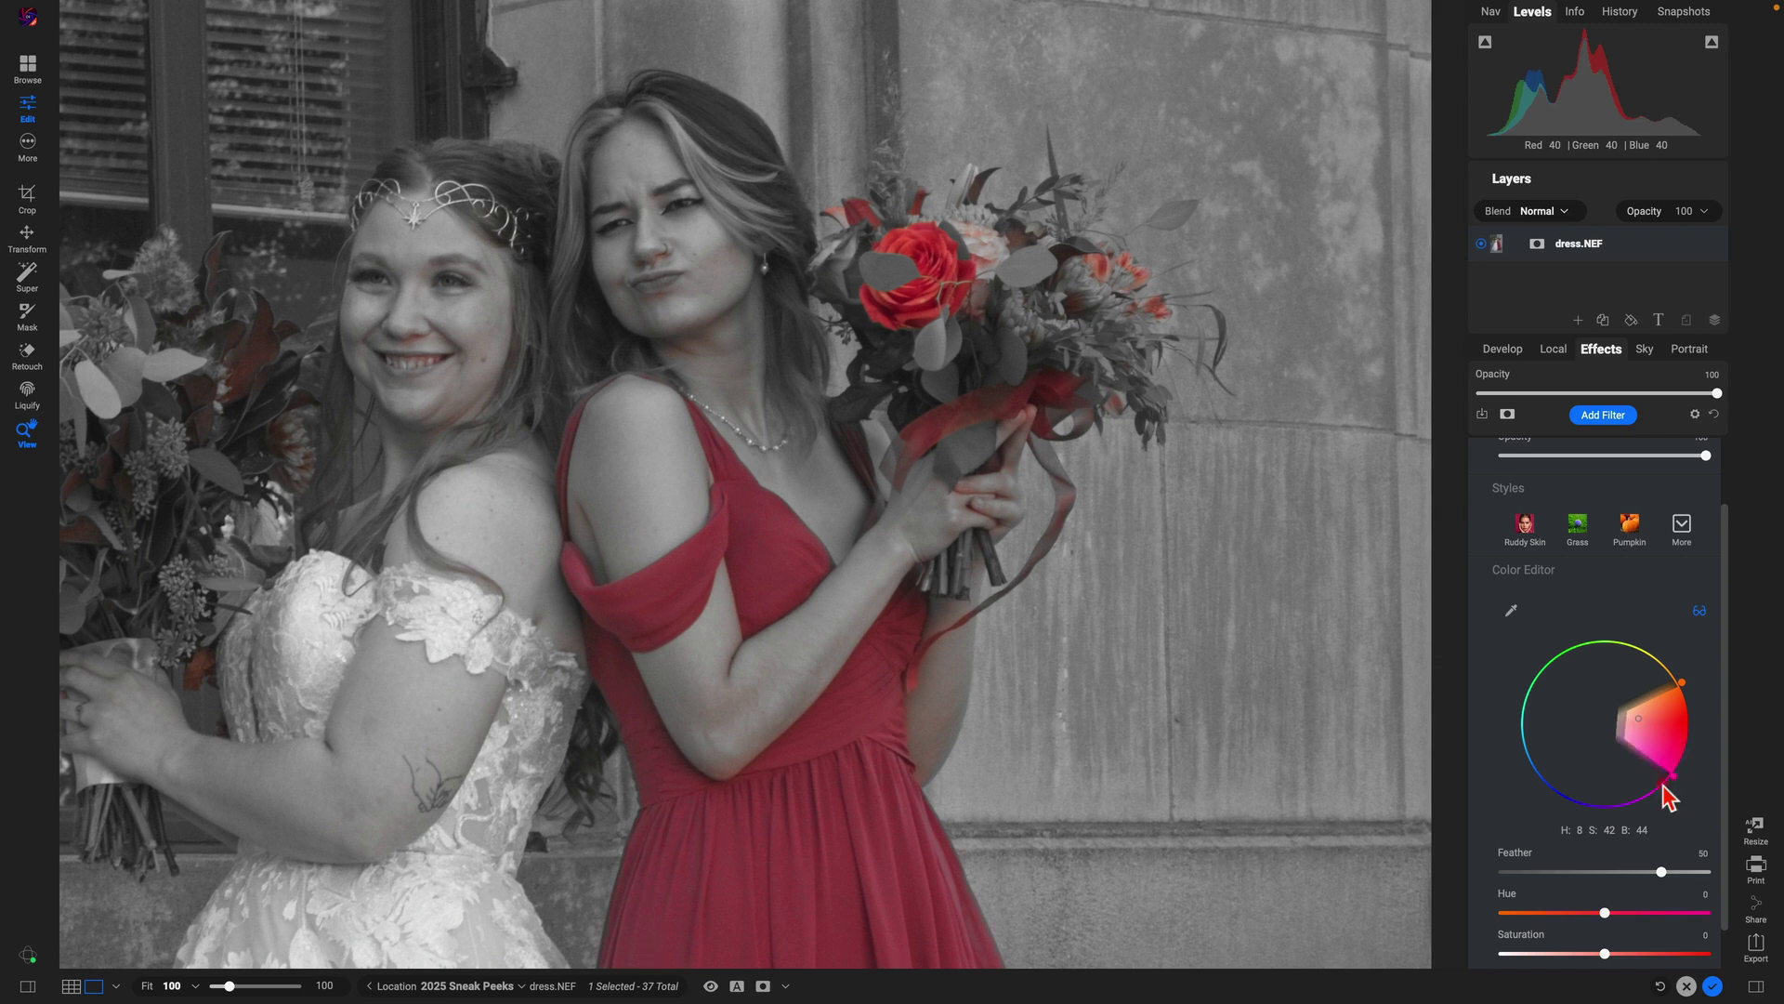
mouse_move(1682, 683)
left_mouse_down()
mouse_move(1669, 658)
mouse_move(1689, 698)
left_mouse_up()
left_click_drag(1674, 779, 1689, 744)
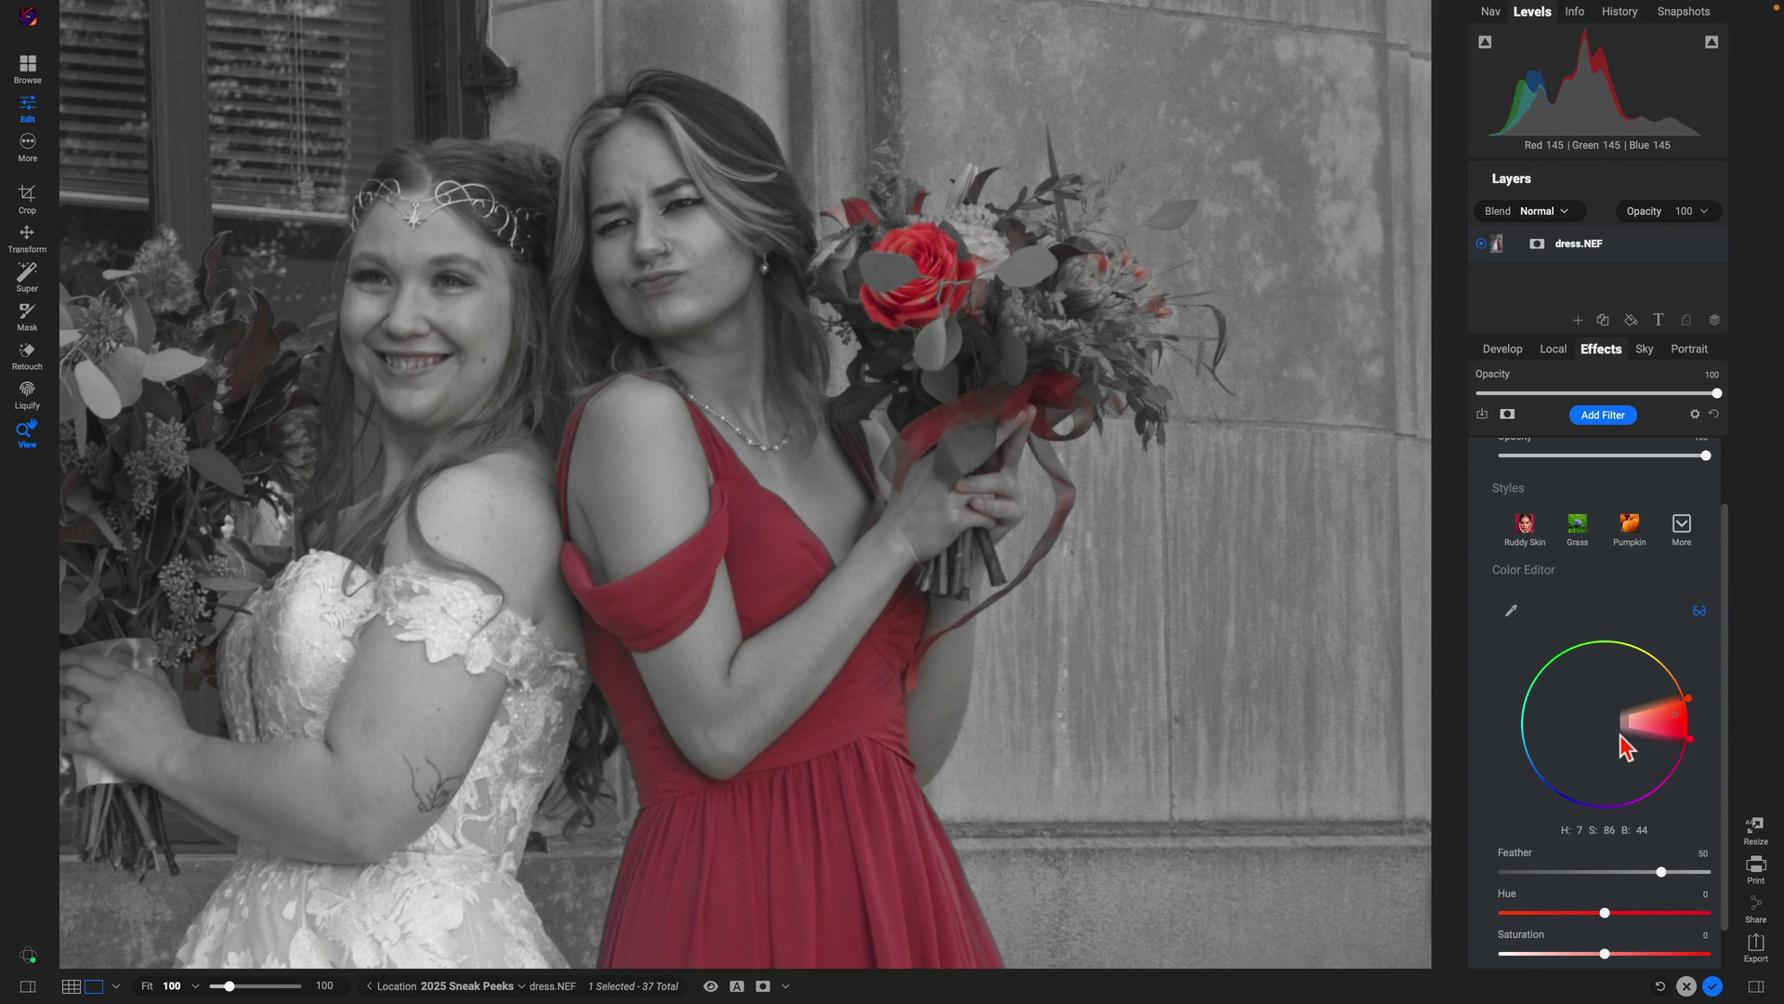
- Extend the range's saturation limit toward the wheel's center, inspect the dress, fit the photo to the view and turn off the range preview
left_click_drag(1624, 721, 1591, 734)
left_click_drag(708, 543, 871, 475)
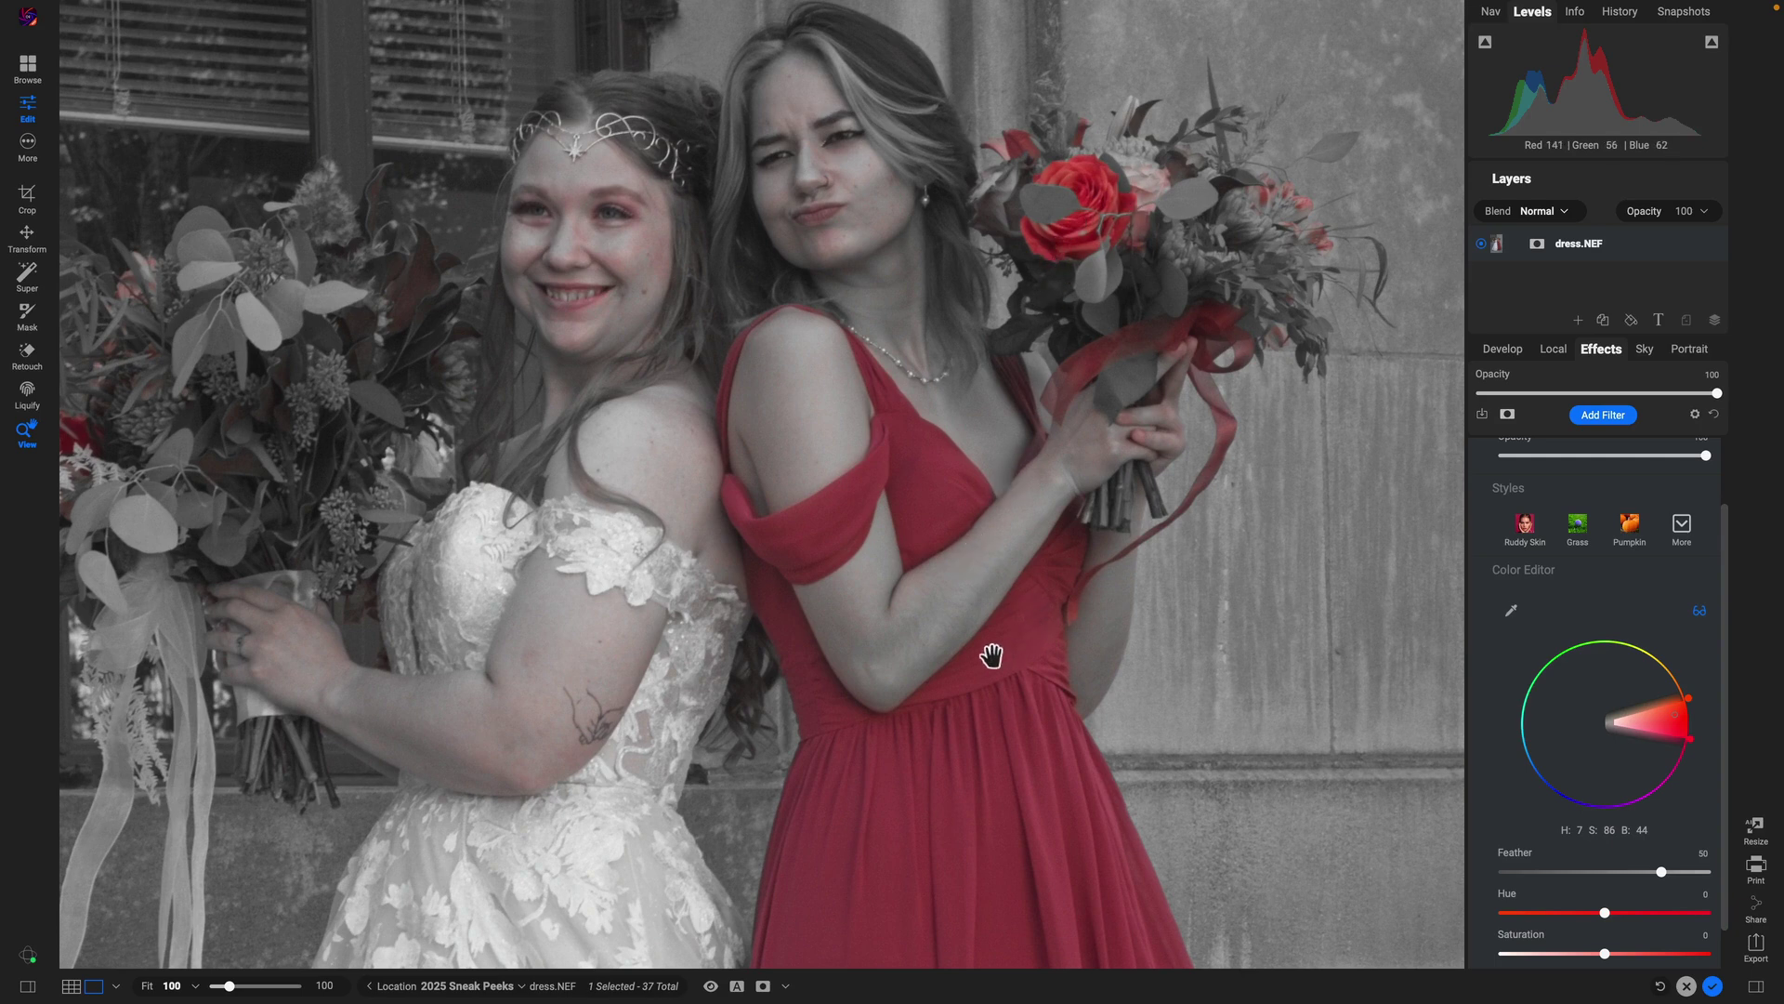
left_click_drag(888, 678, 815, 601)
left_click_drag(938, 623, 781, 625)
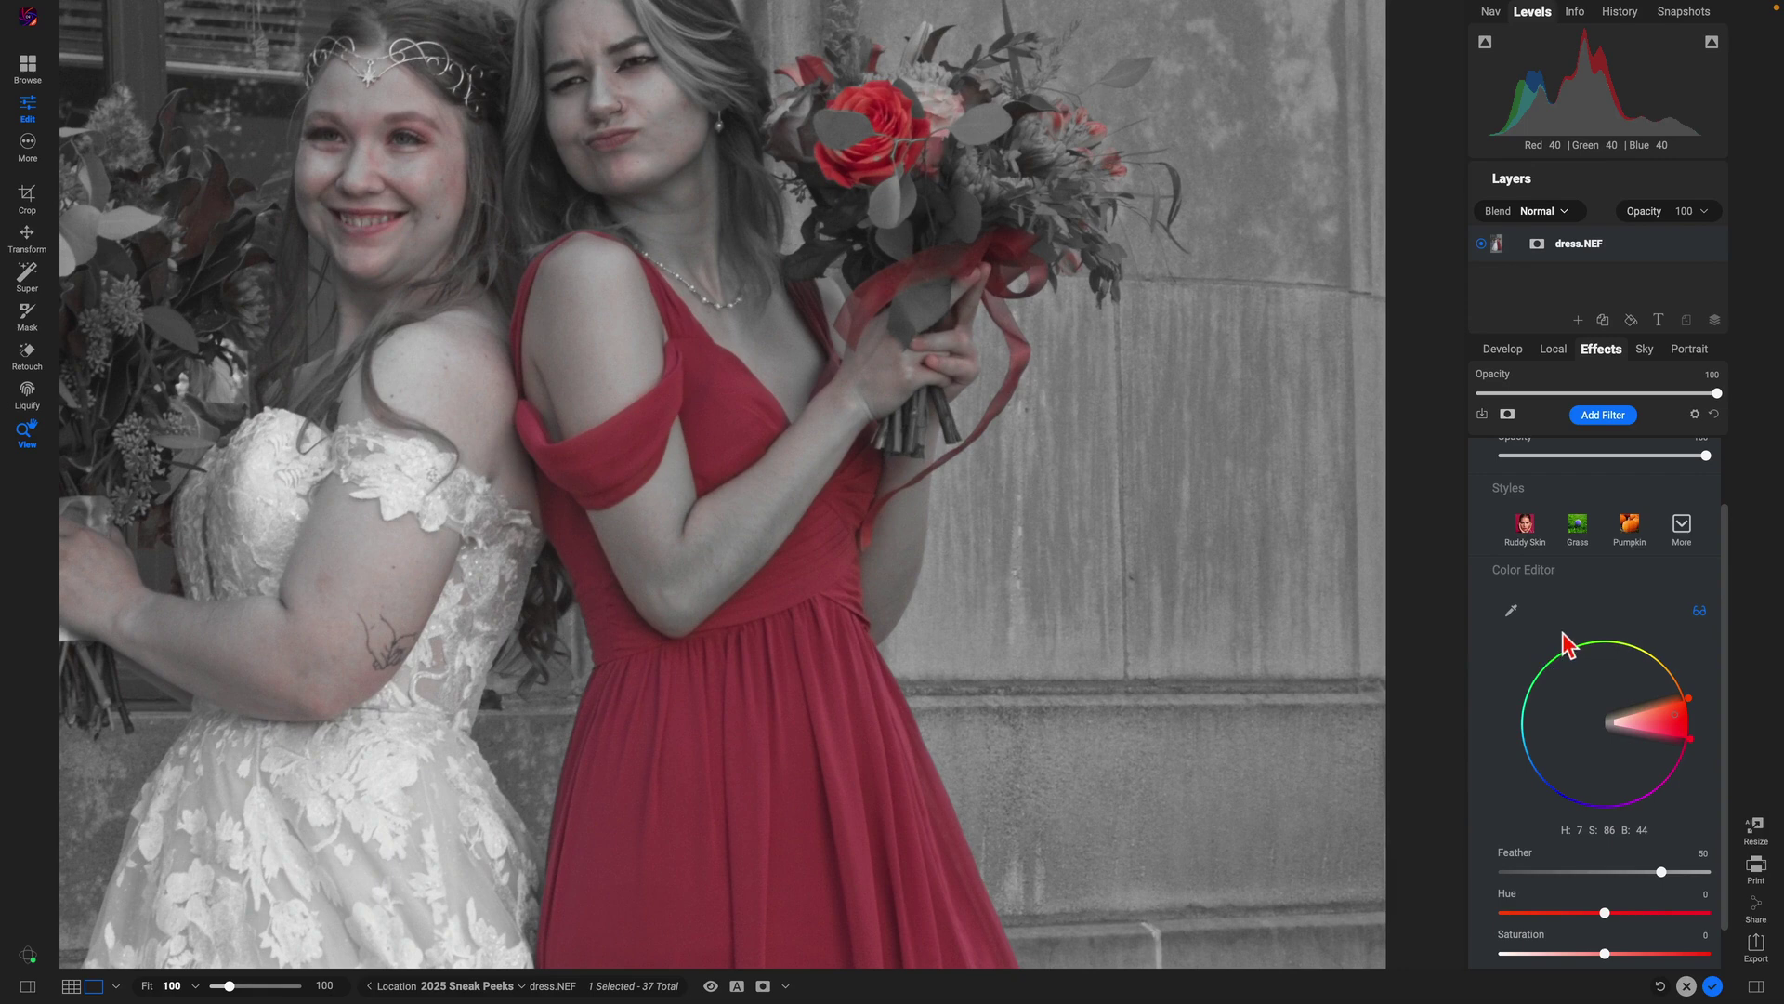
key("ctrl+0")
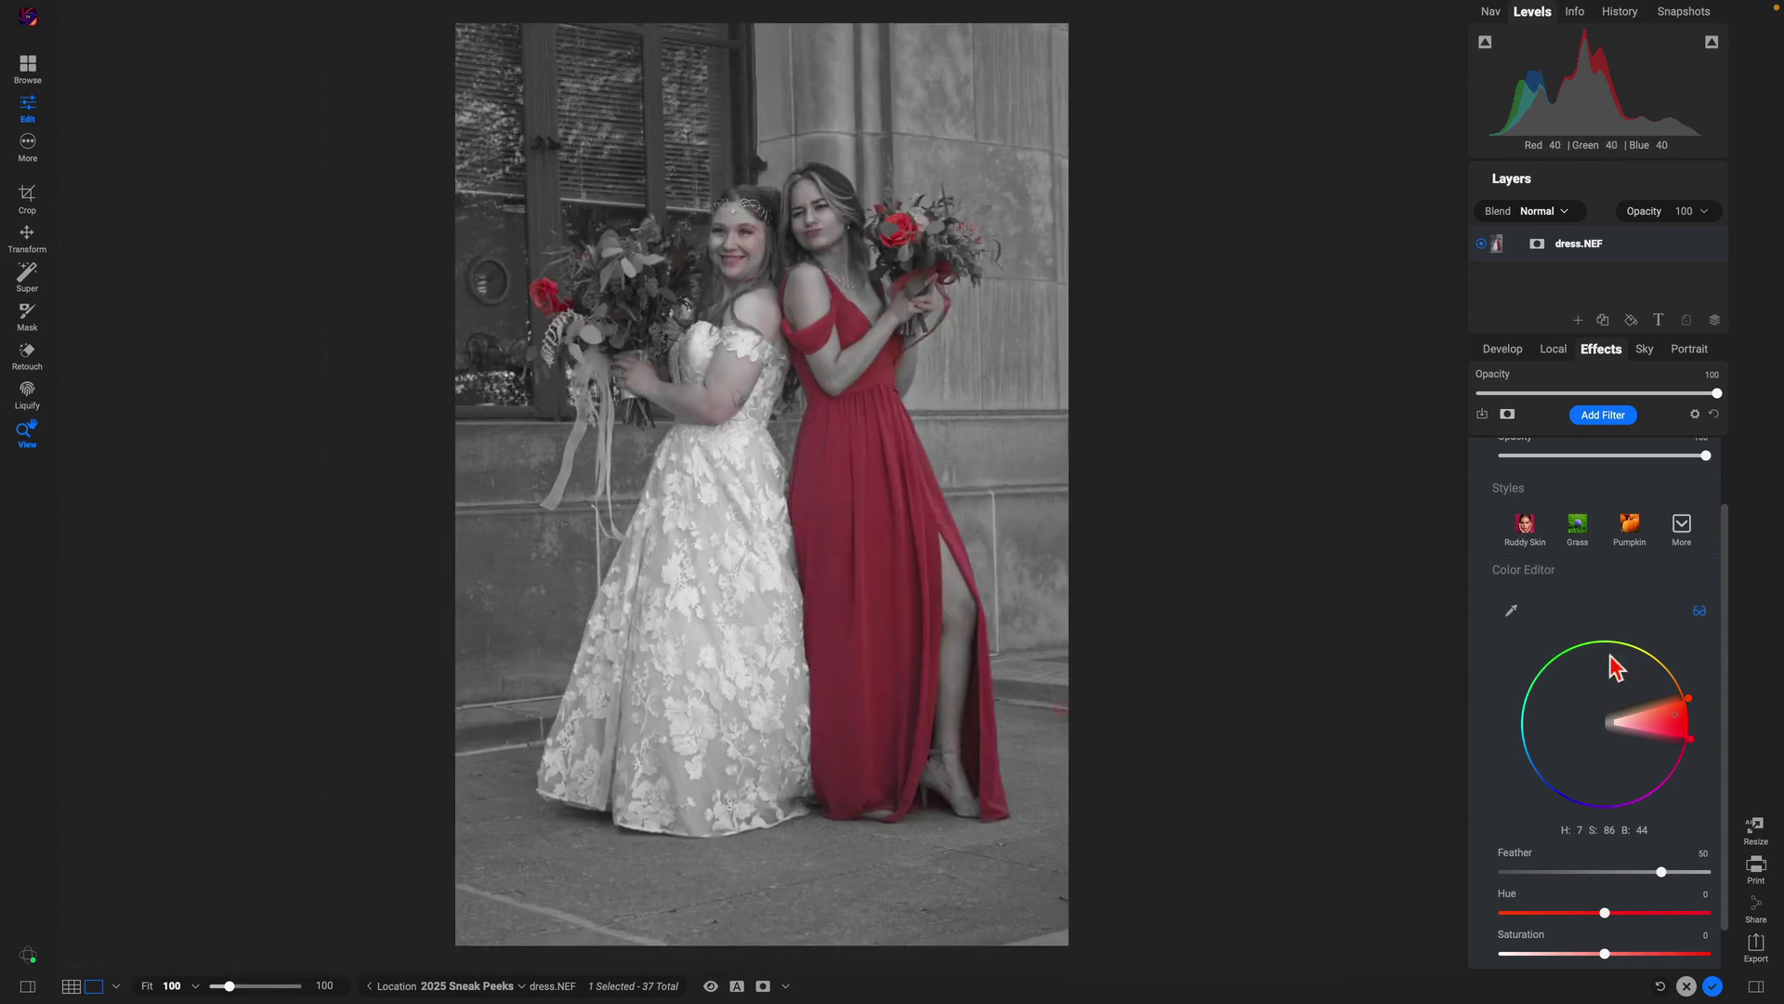
left_click(1700, 611)
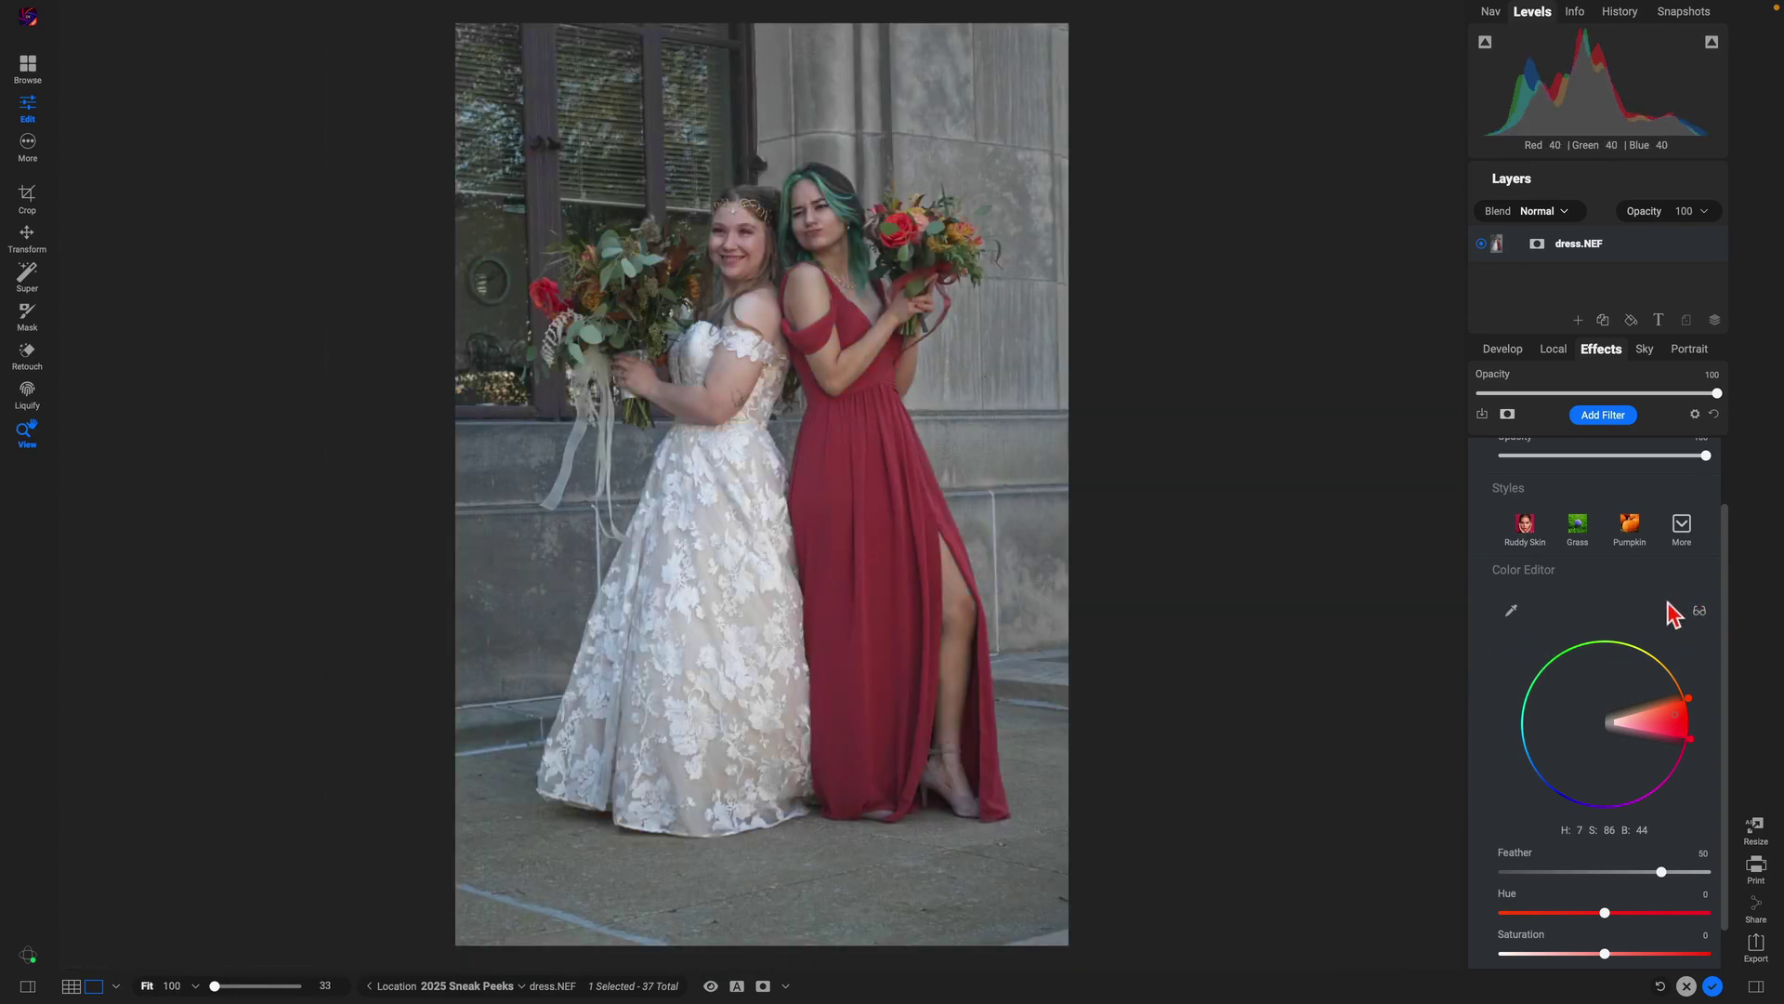
- Set the selected reds to Hue -48, Saturation 100 and Lightness 36
scroll(1493, 869, "down", 1)
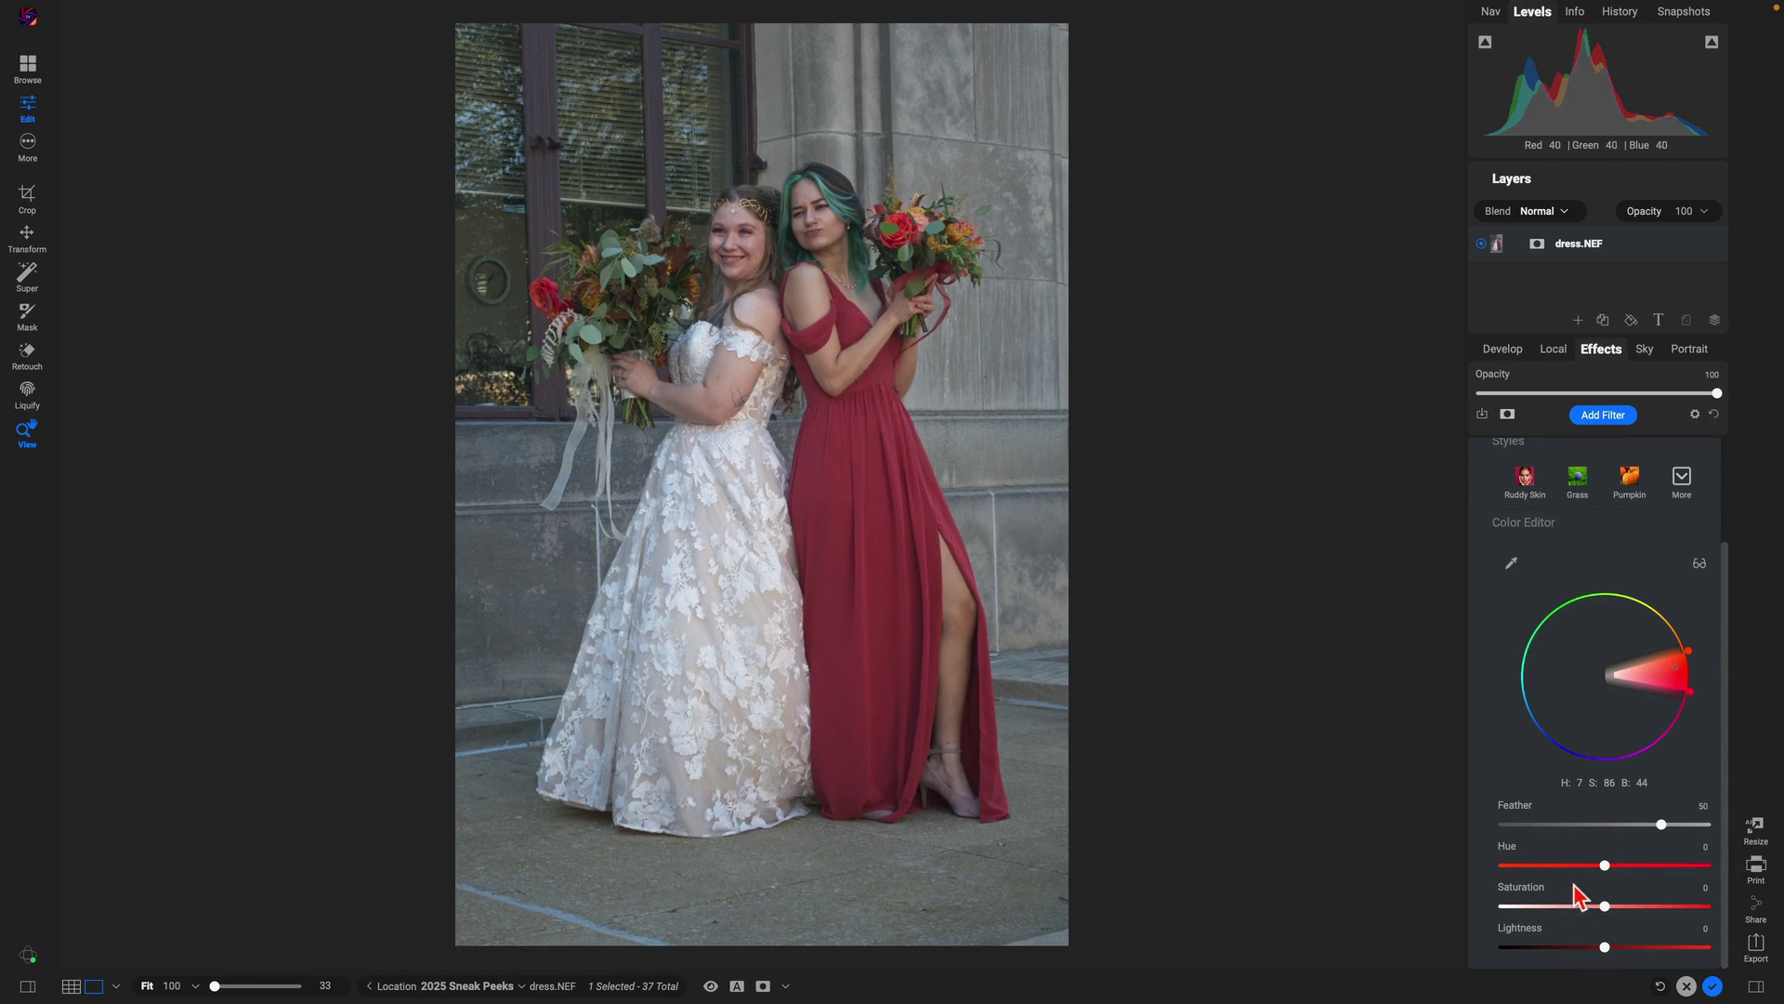
left_click_drag(1605, 907, 1685, 909)
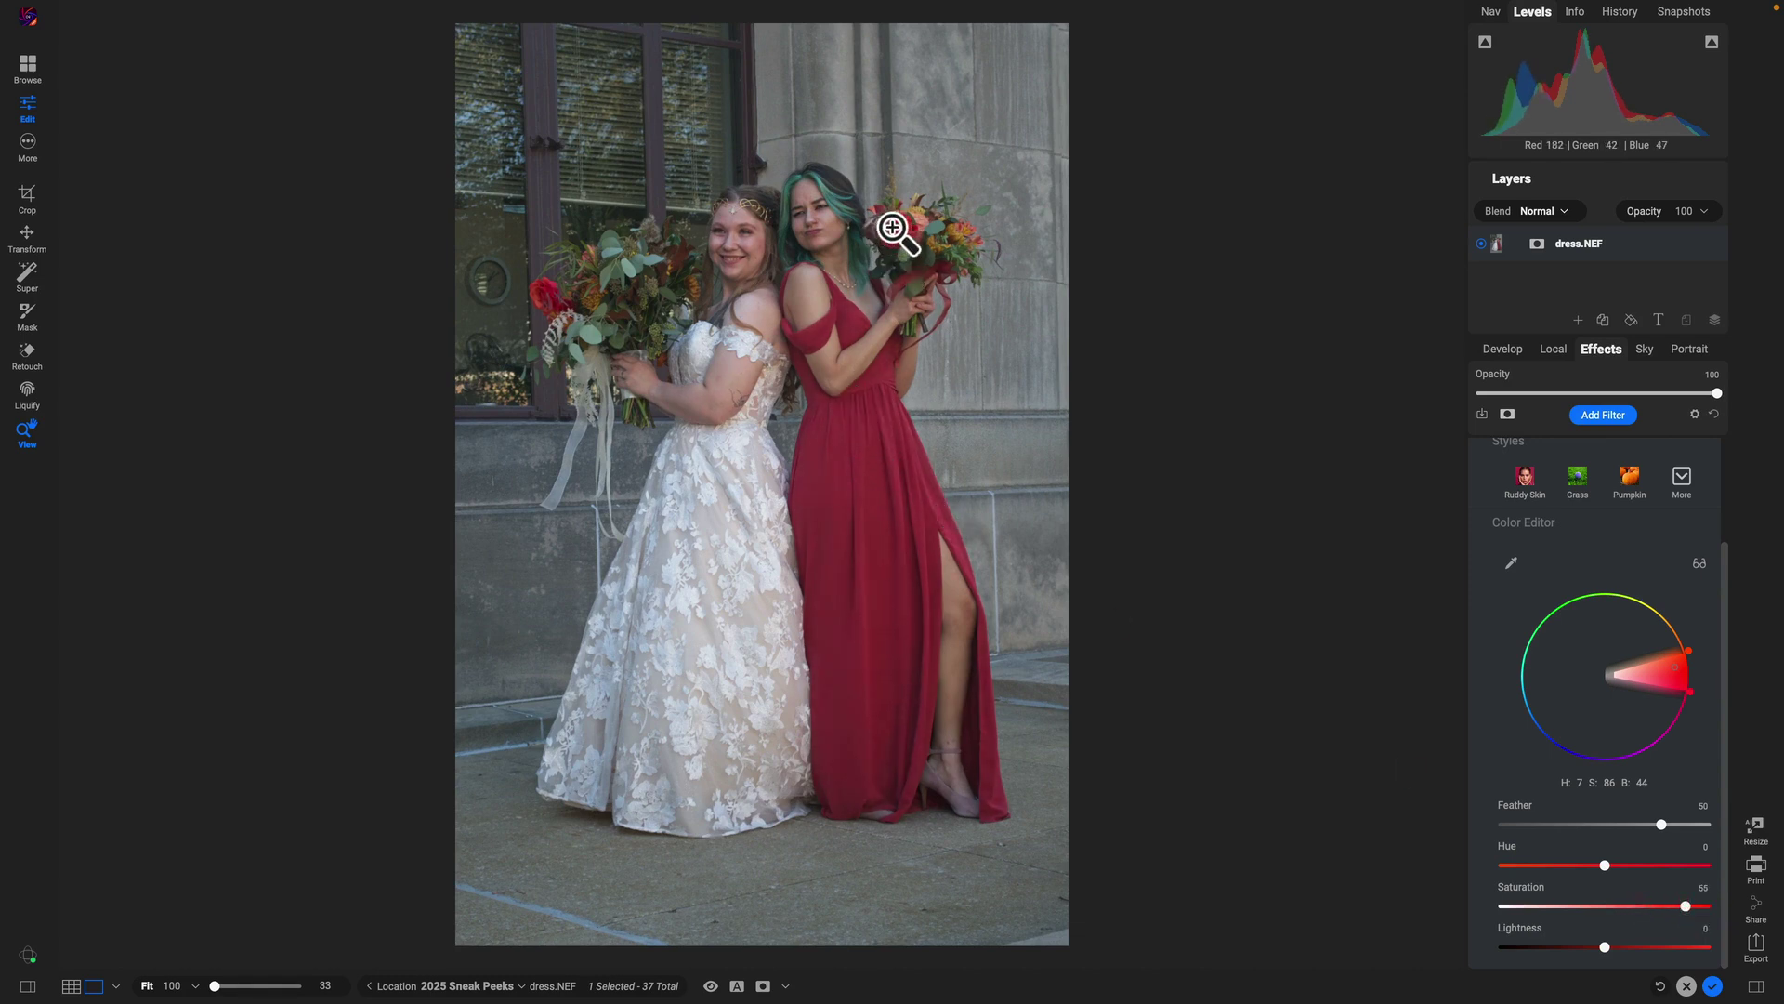
left_click_drag(1605, 867, 1531, 875)
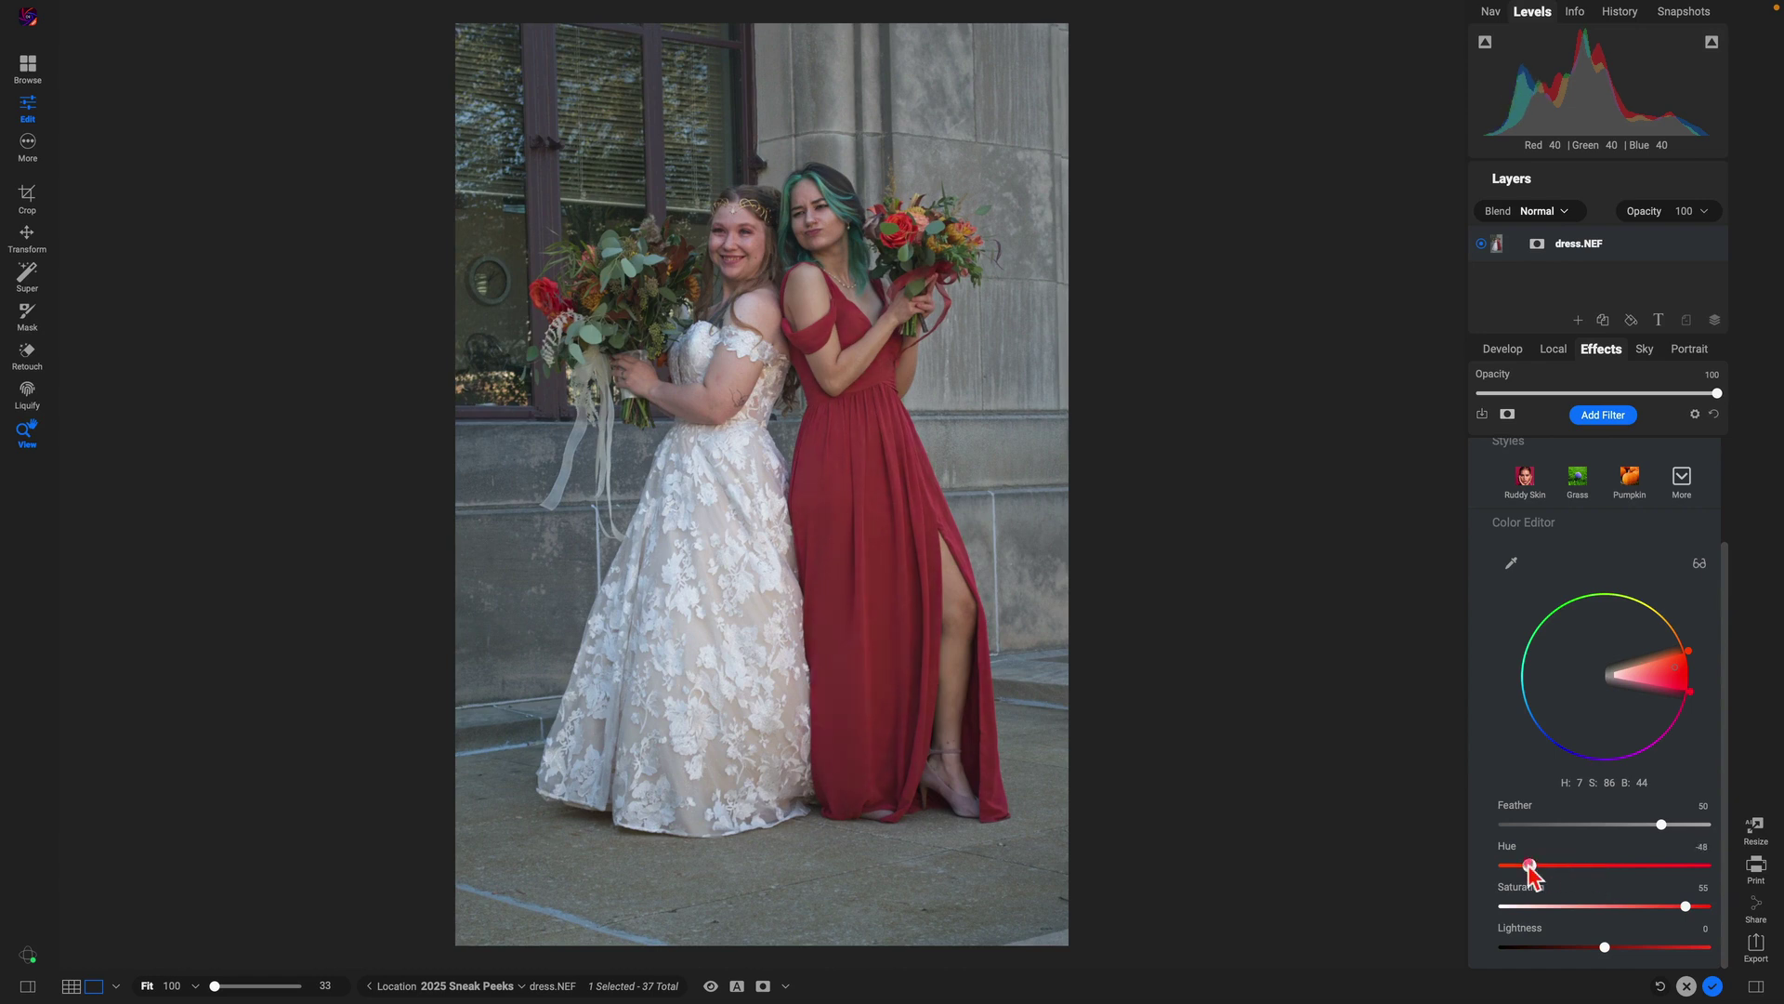
left_click_drag(1605, 947, 1712, 909)
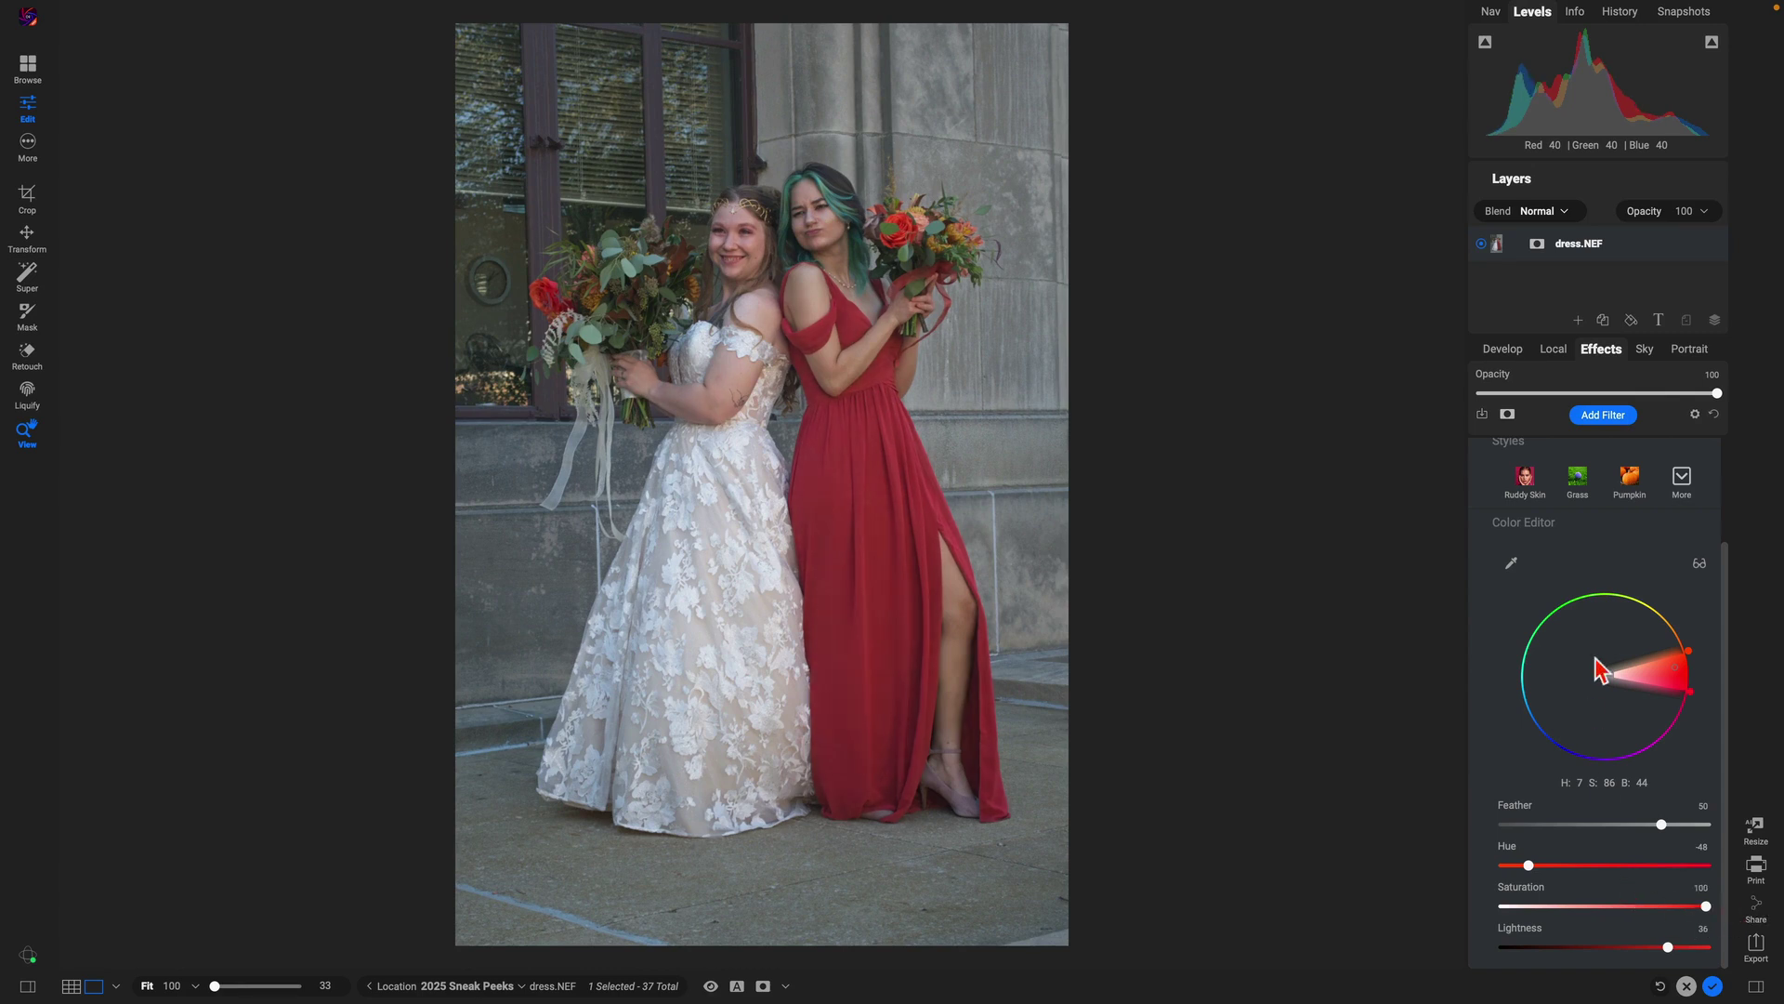
- Turn the Edit Color filter off and on repeatedly to compare its effect on the red dress
scroll(1492, 474, "up", 2)
left_click(1481, 456)
left_click(1482, 456)
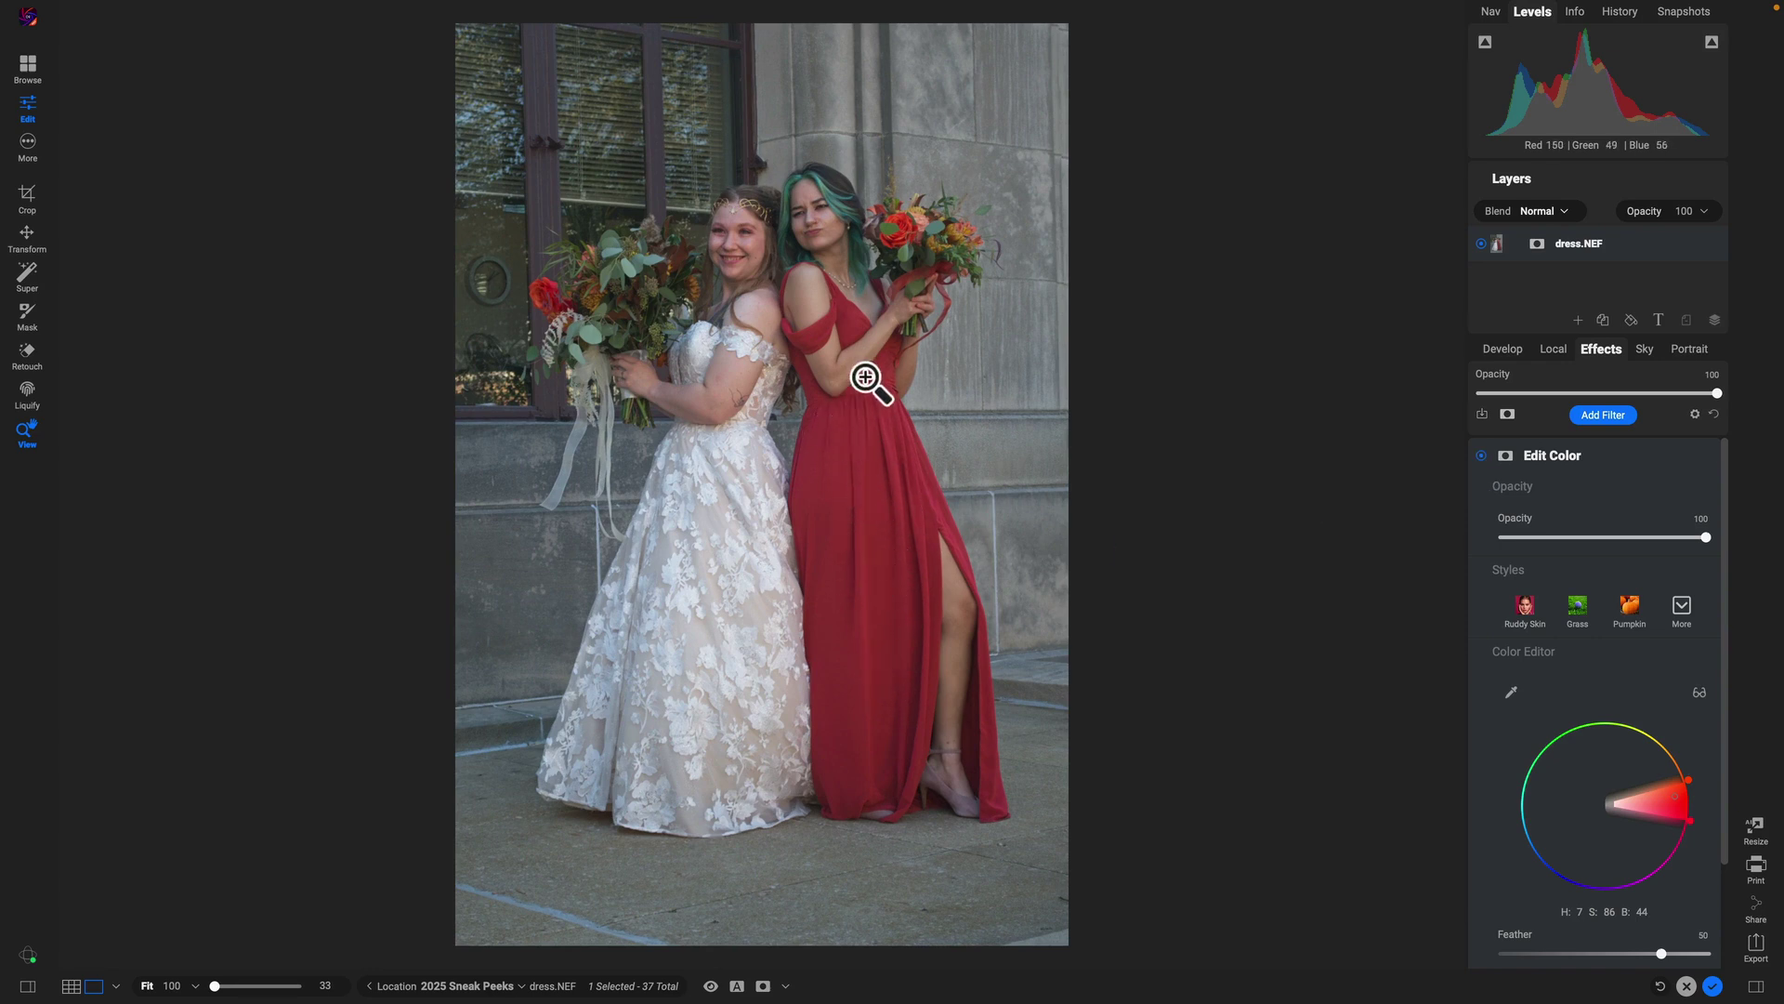
left_click(1481, 456)
left_click(1482, 455)
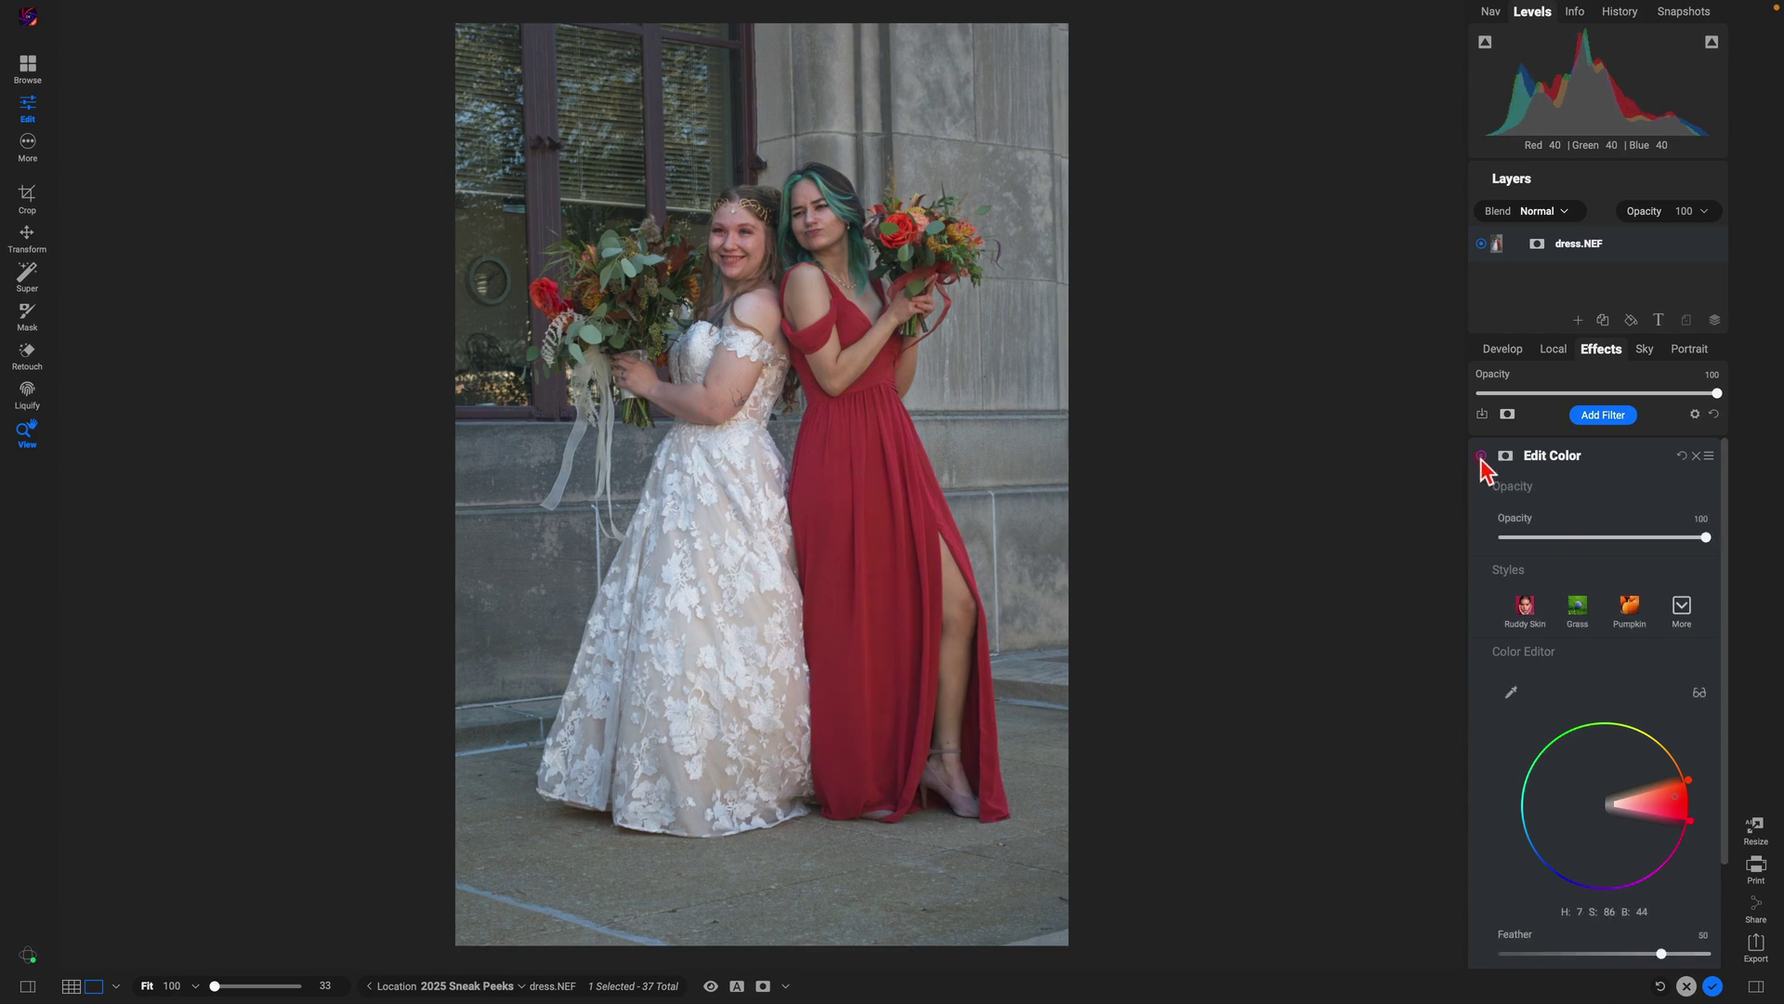
left_click(1481, 455)
left_click(1481, 455)
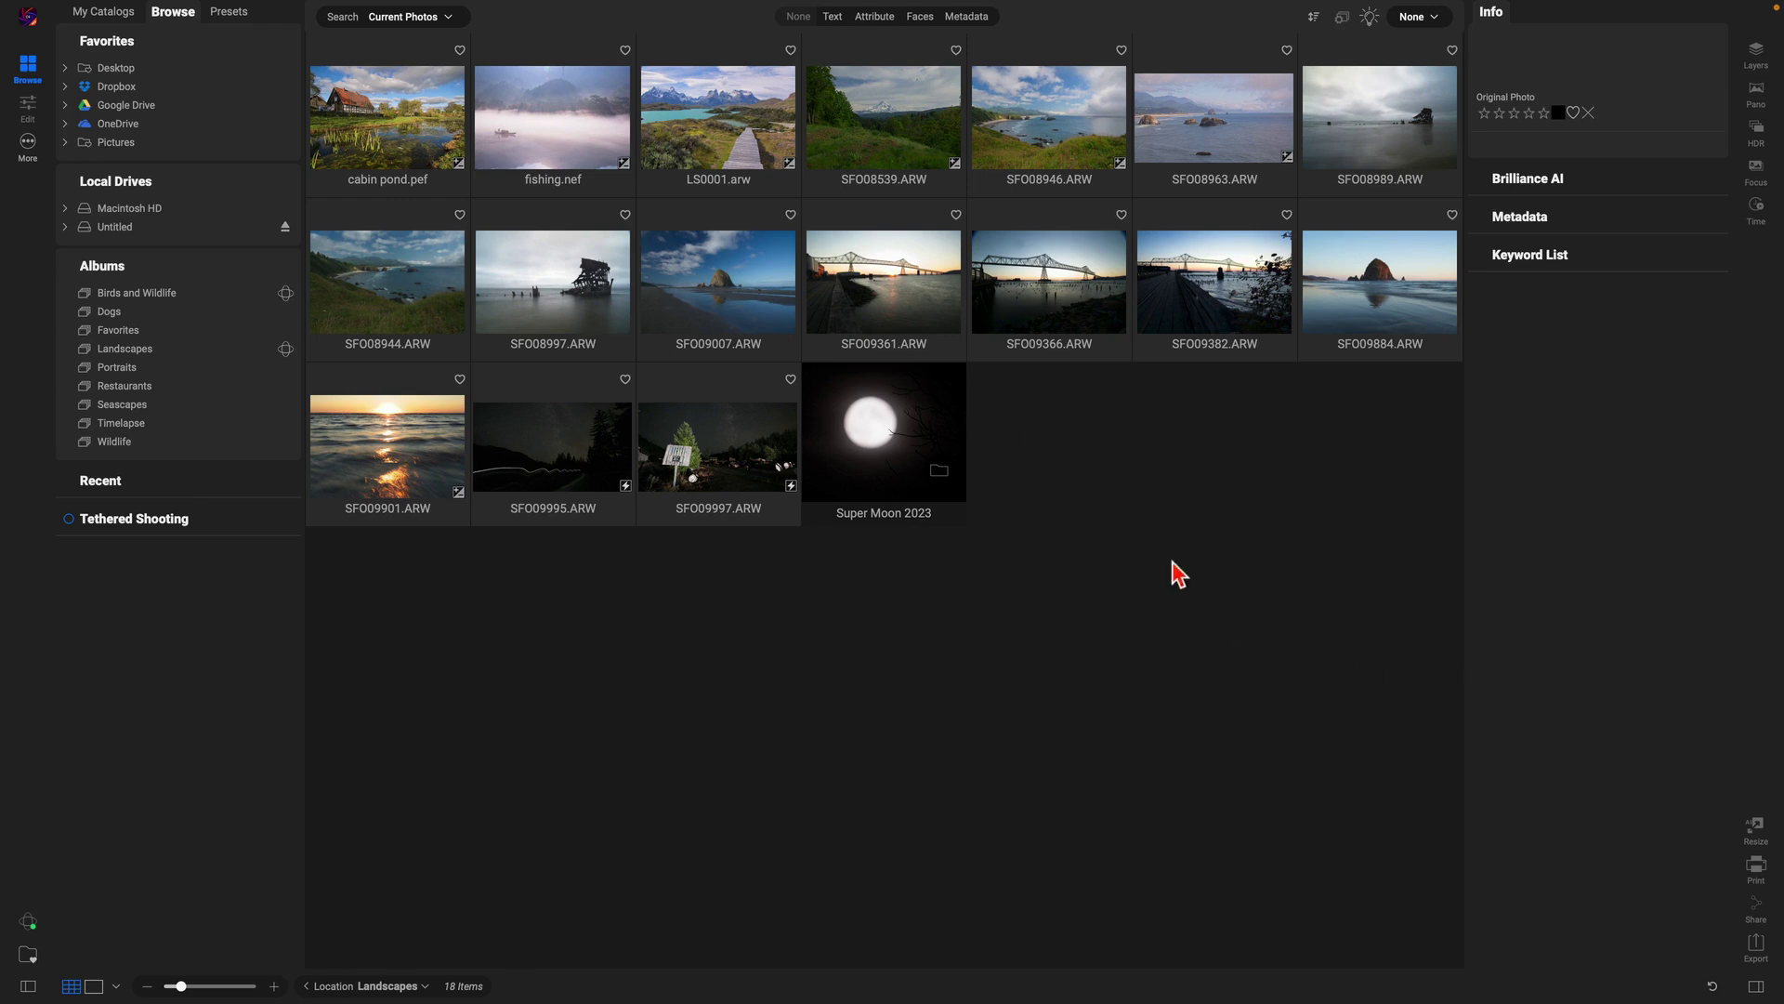
- Select LS0001.arw and set up a new canvas with the Video preset HD 1080p 1920x1080 and filename Video Thumbnail
left_click(725, 136)
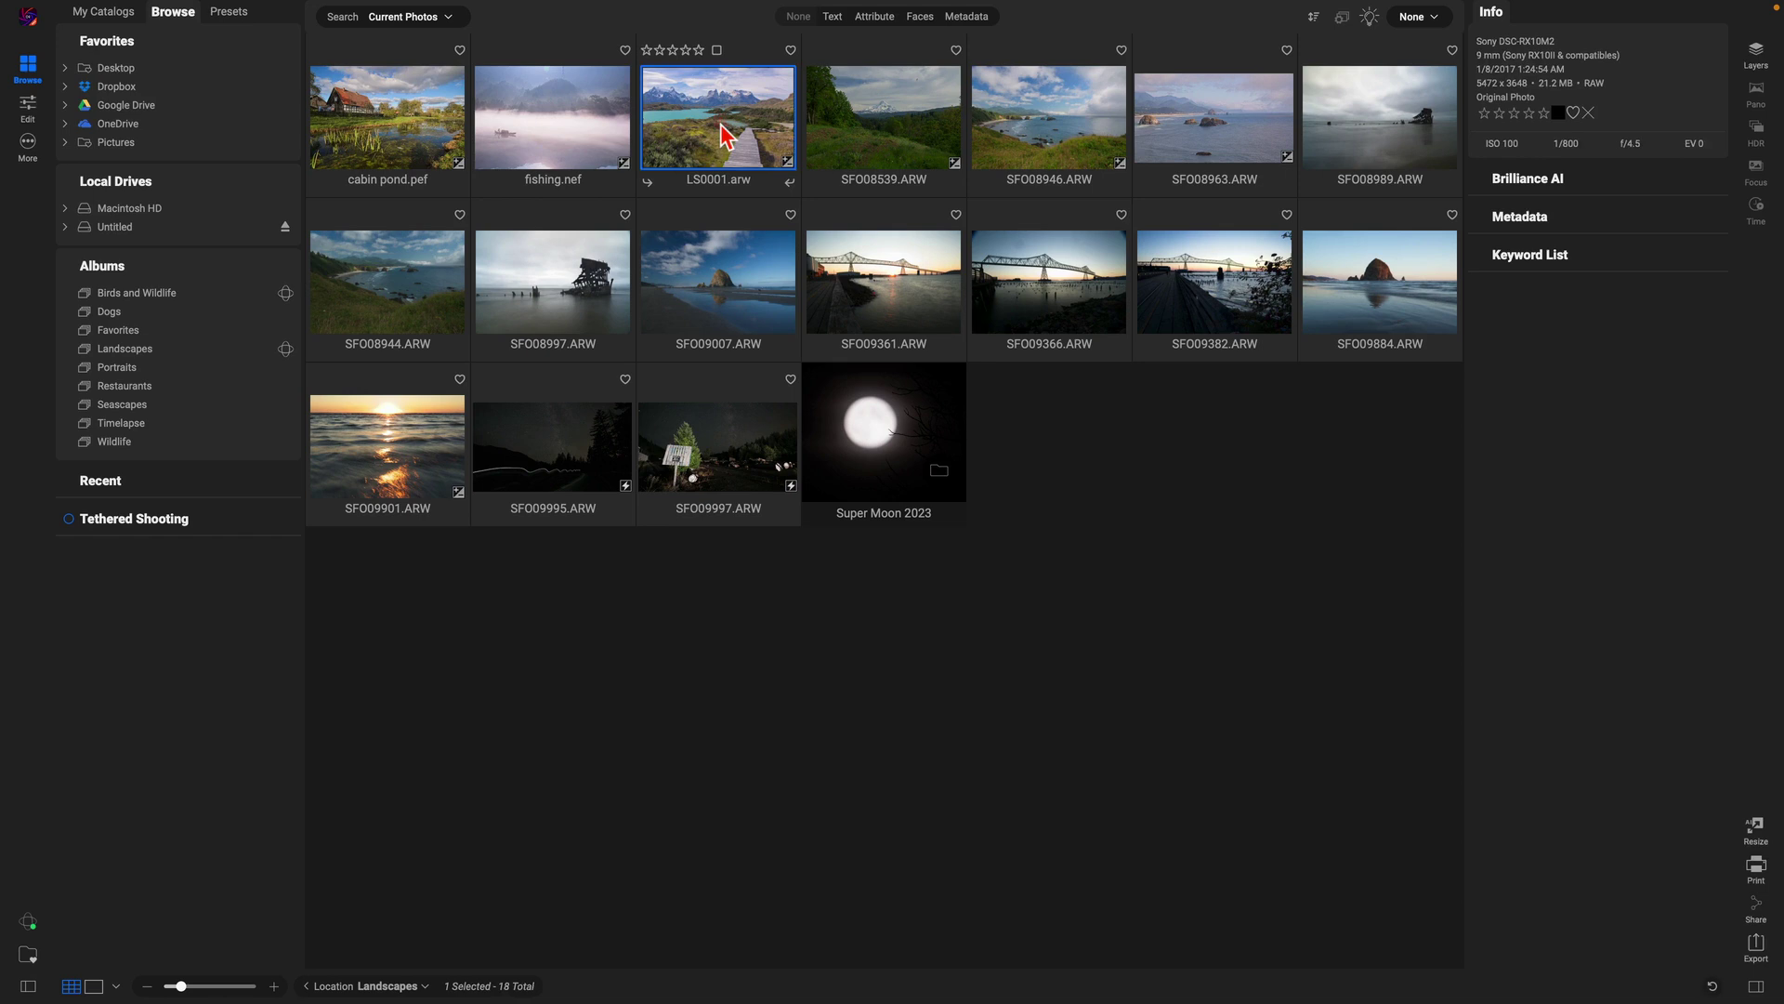
left_click(209, 12)
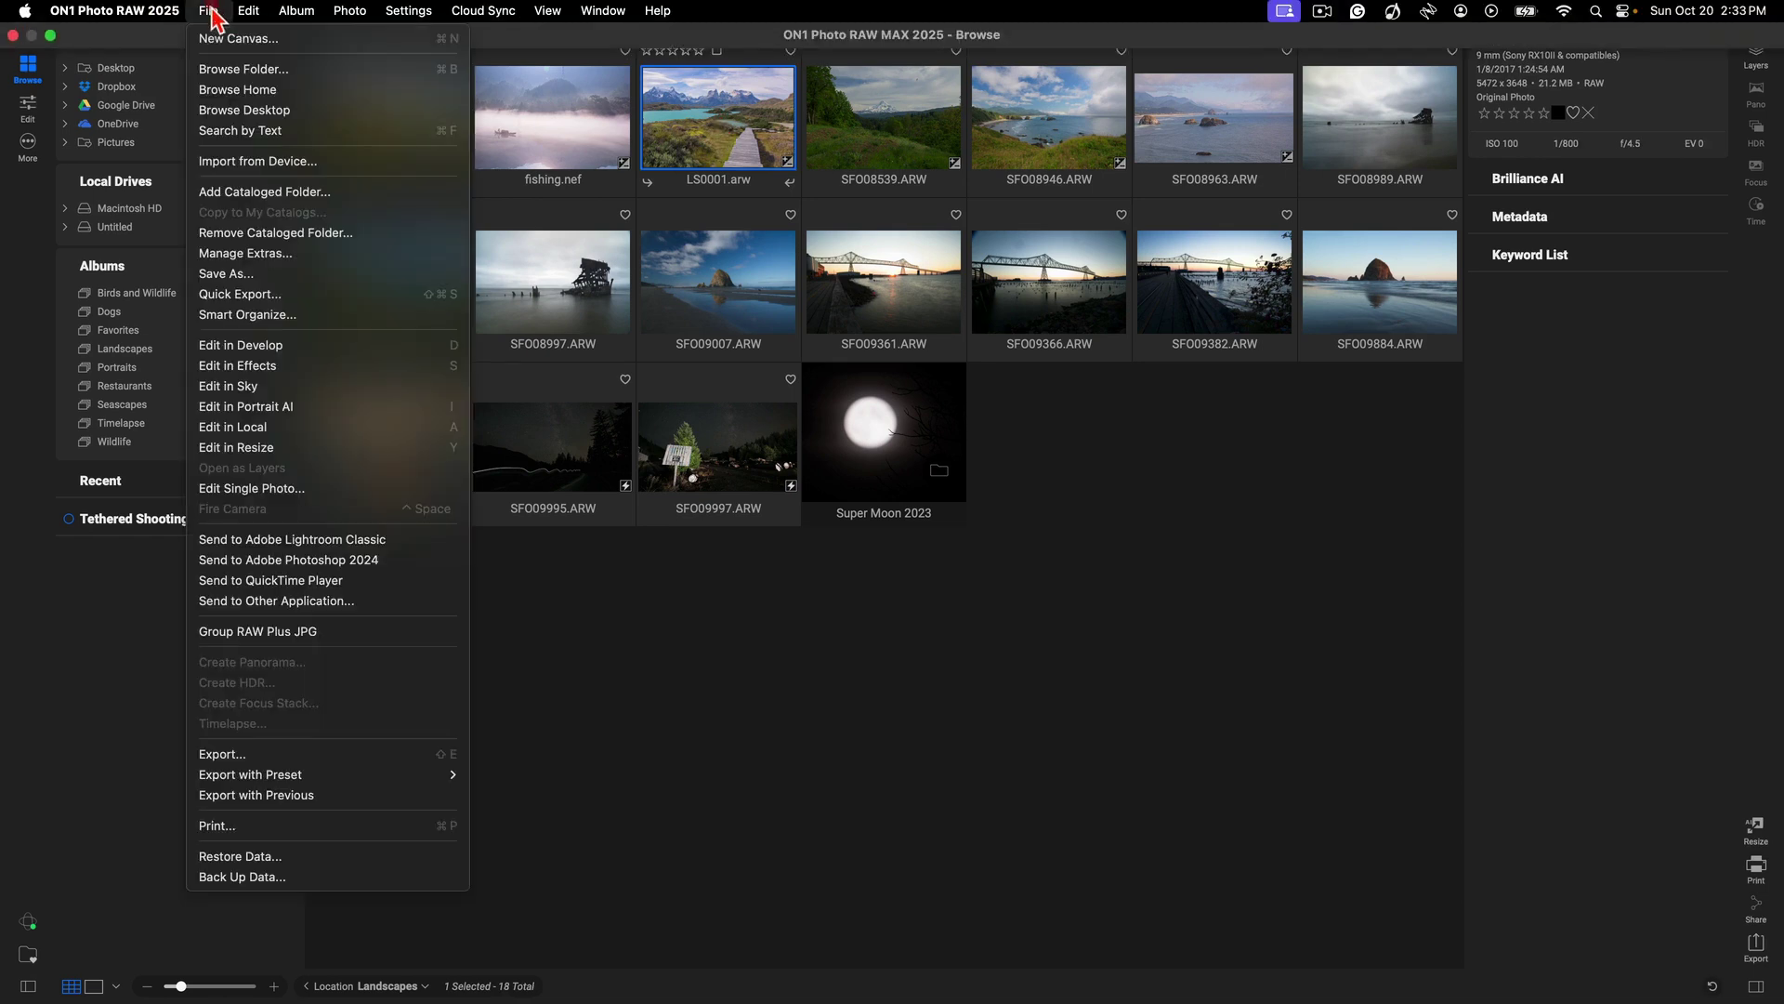
left_click(223, 39)
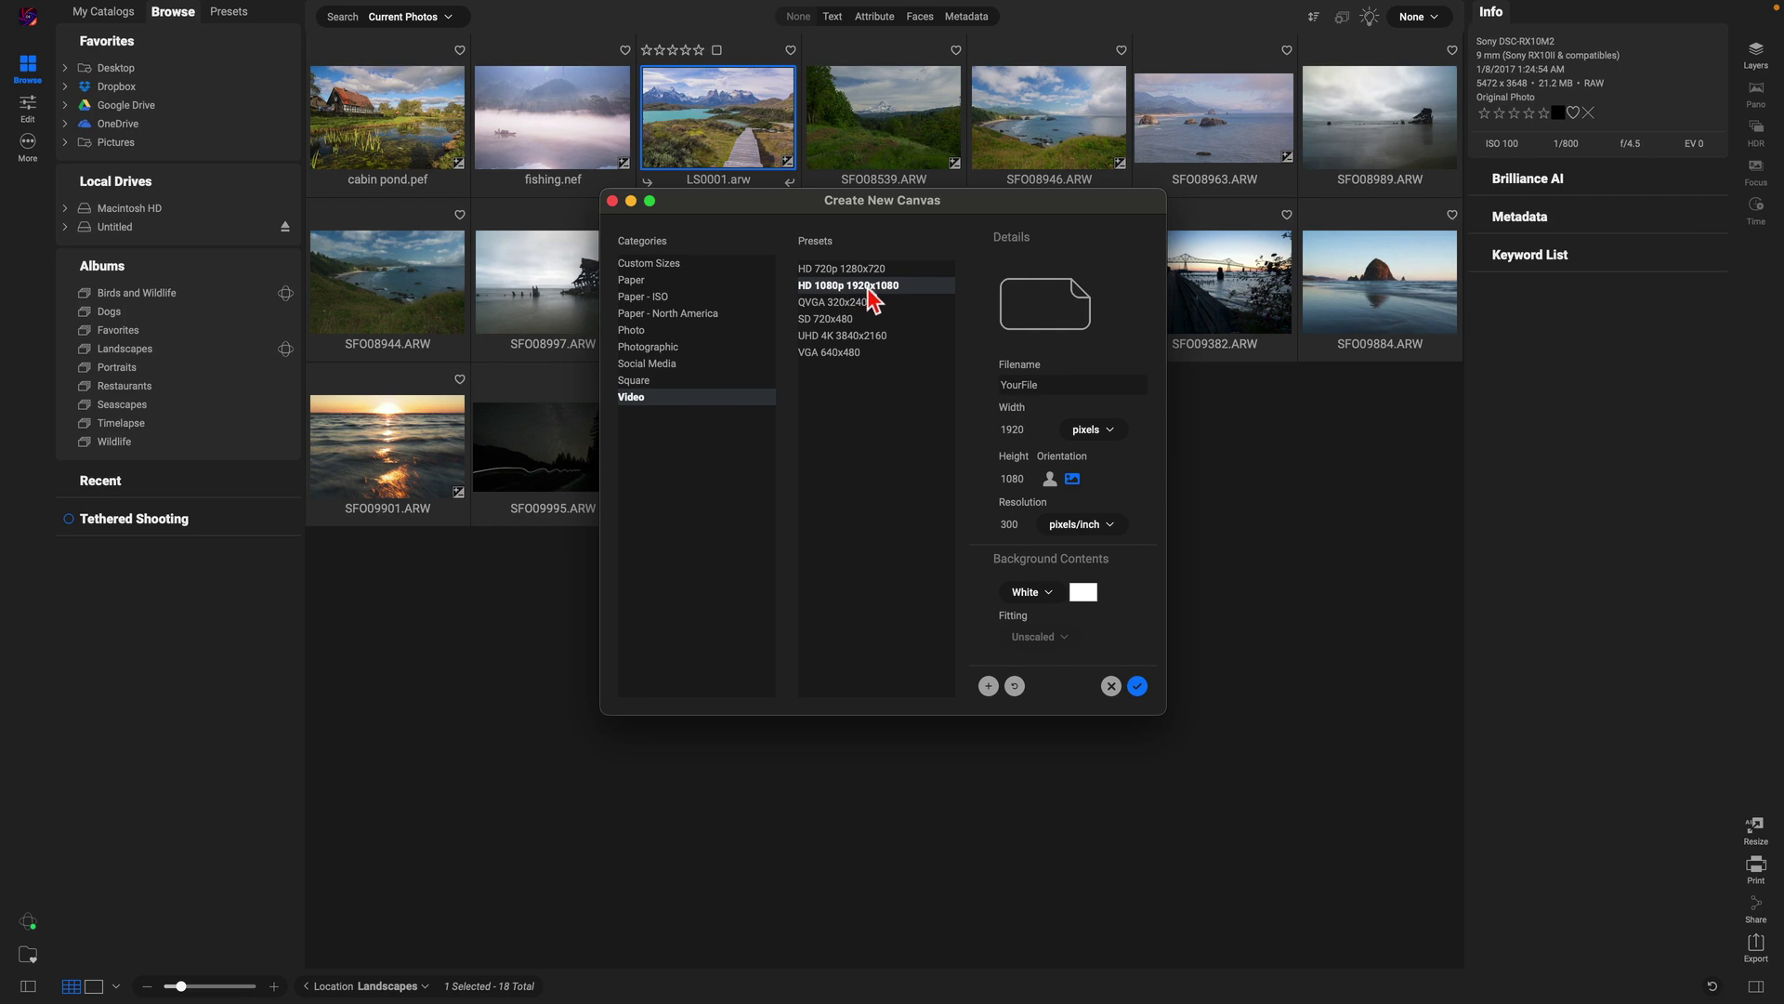
left_click(1109, 386)
type("Video Thumbna")
- Set the background contents to Selected Photos with Fill fitting and create the canvas
left_click(1046, 587)
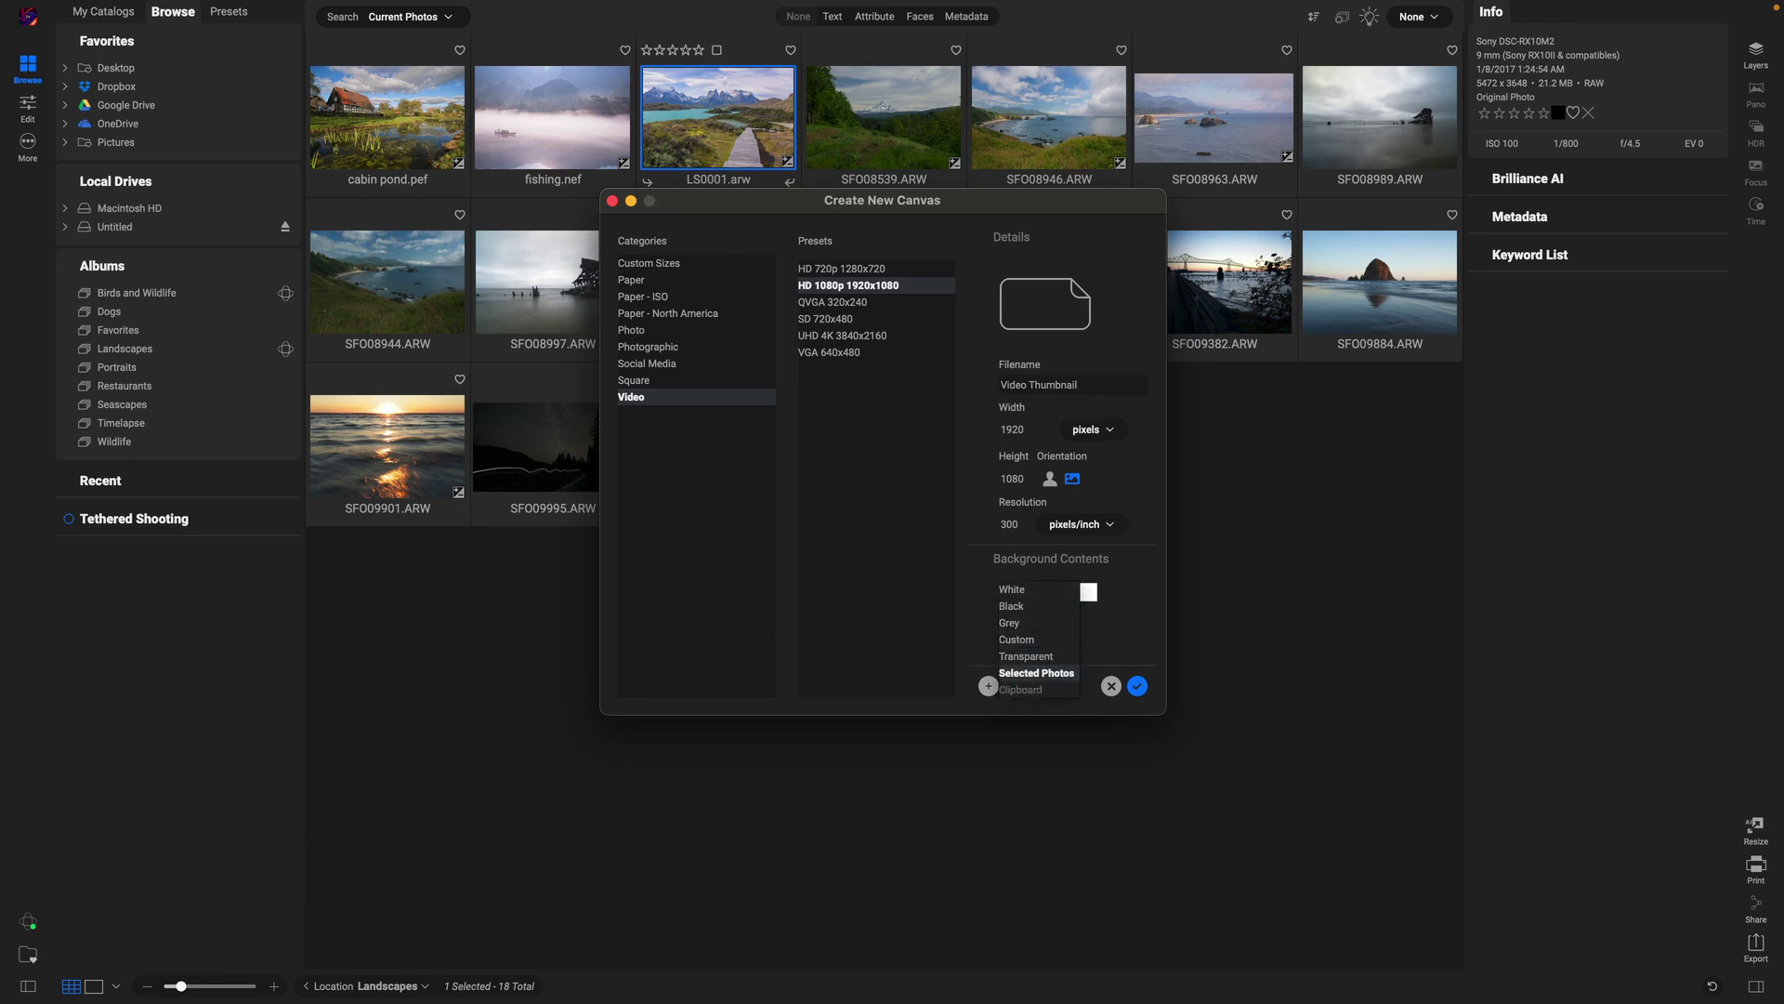
left_click(1038, 673)
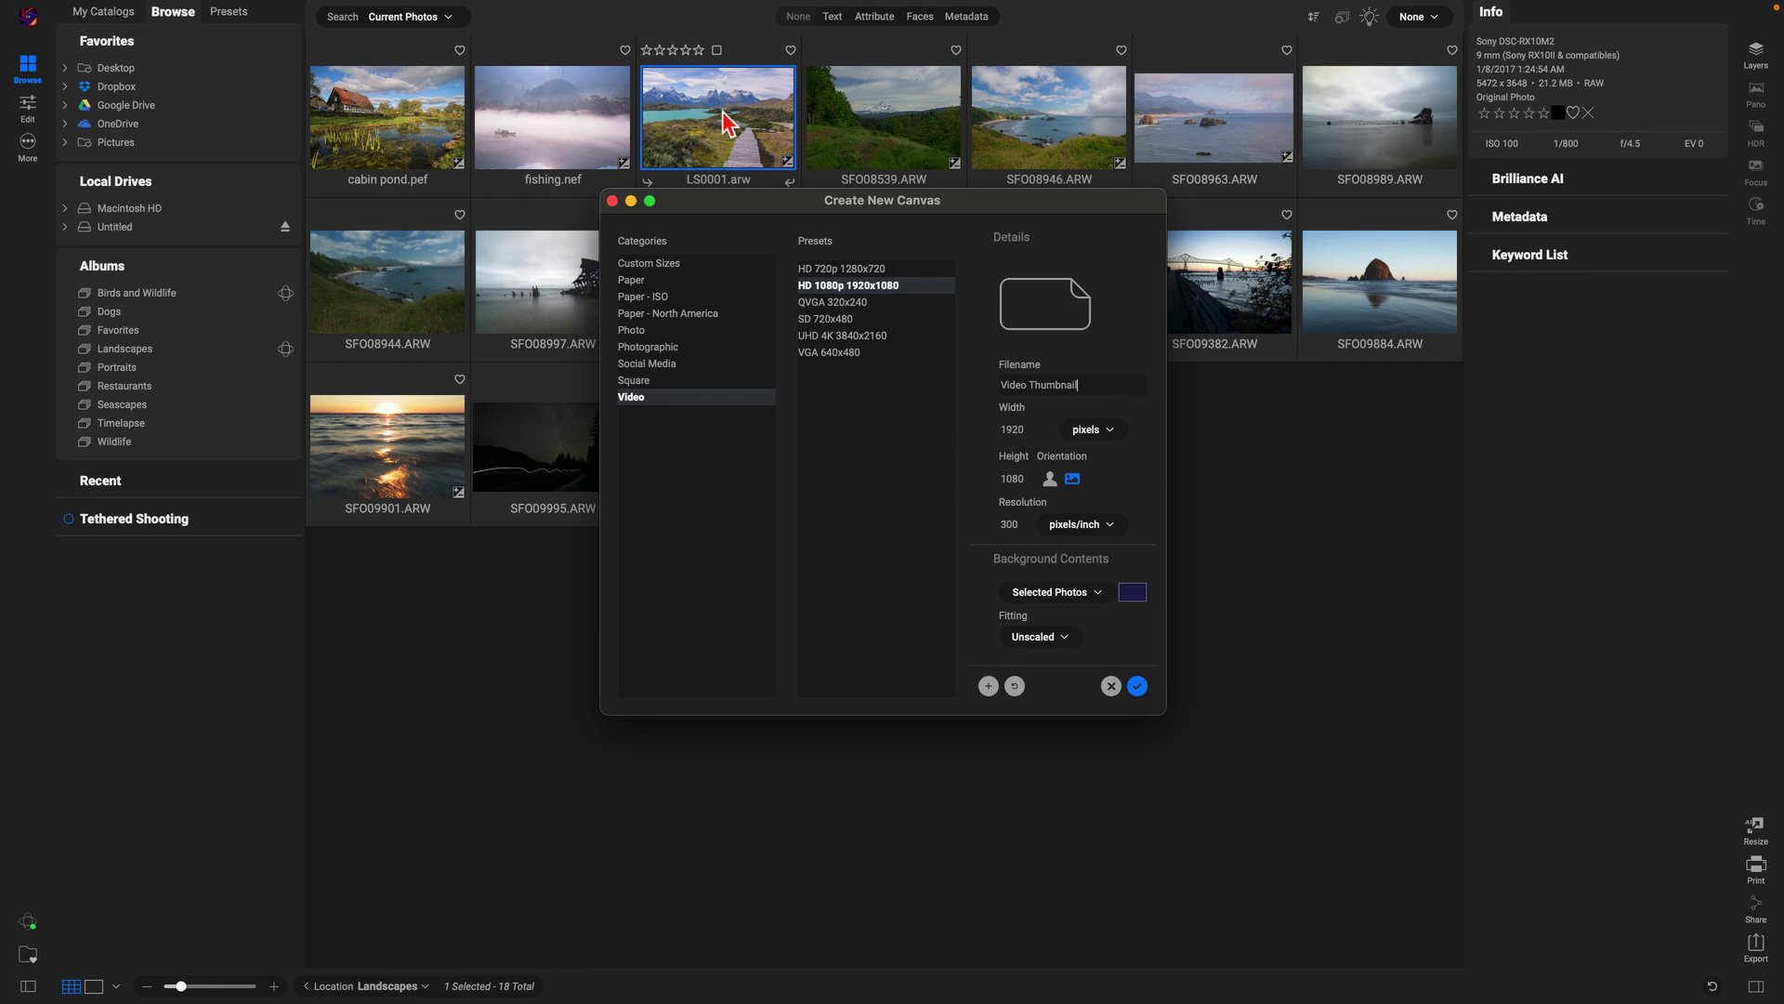
left_click(1067, 638)
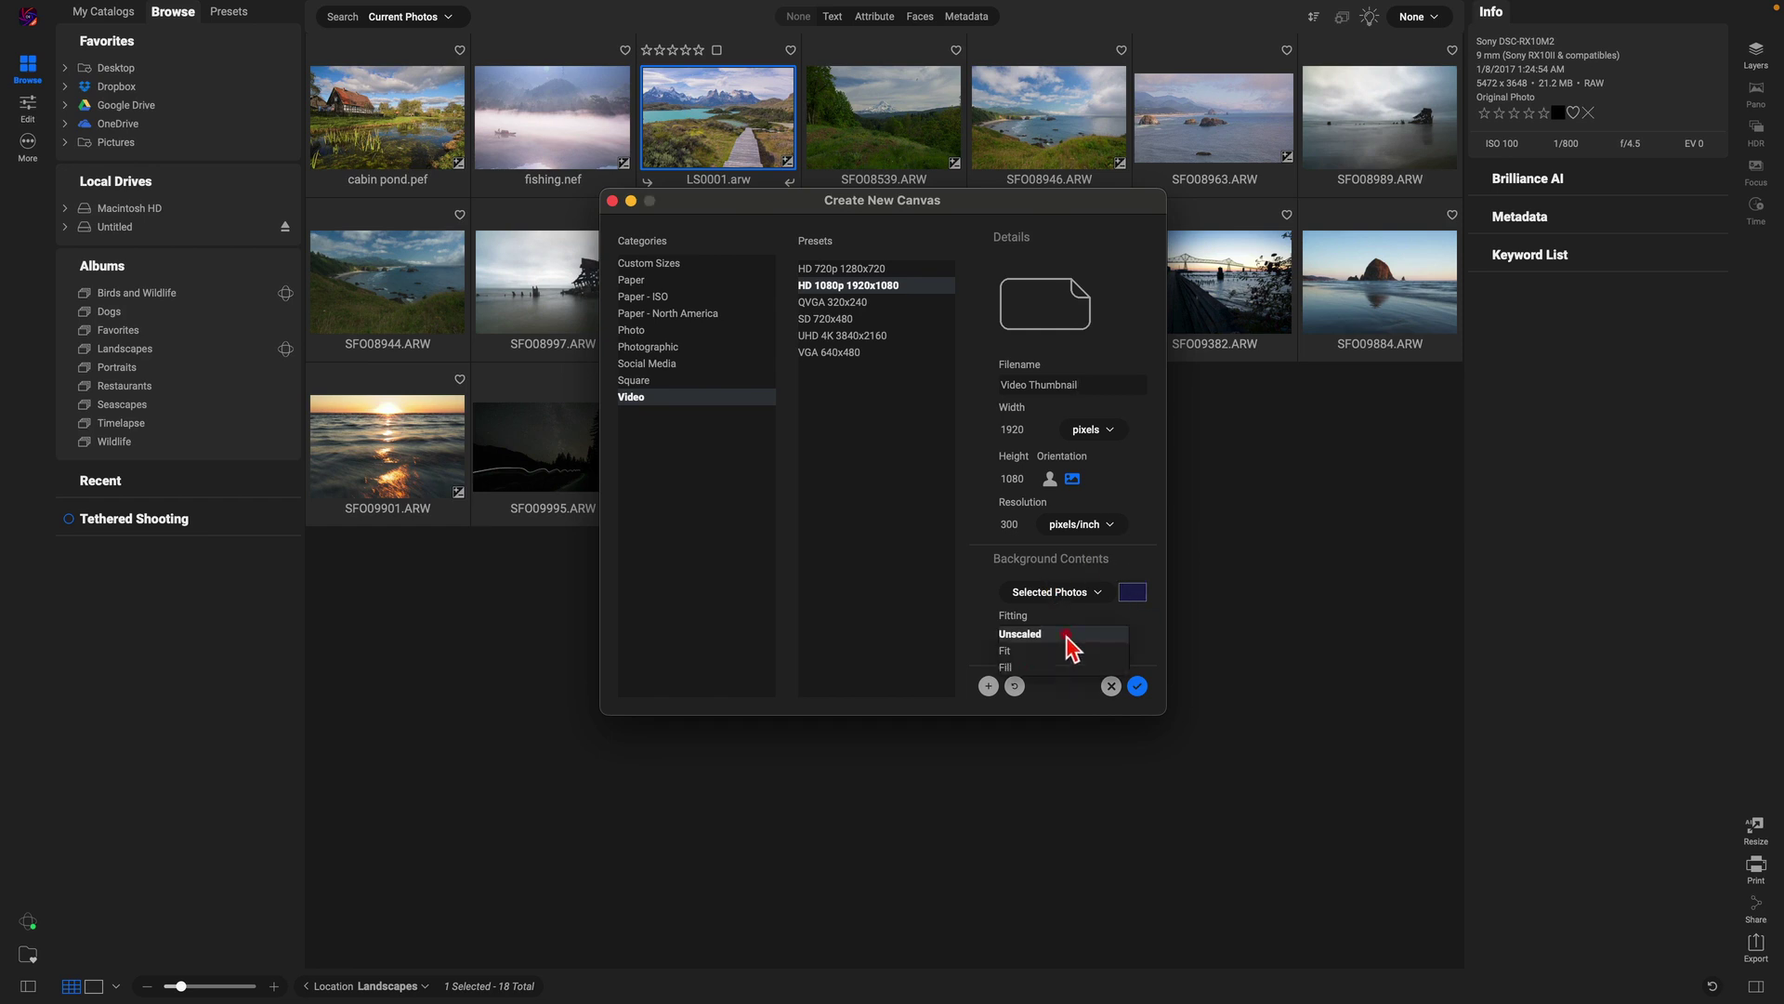
left_click(1022, 667)
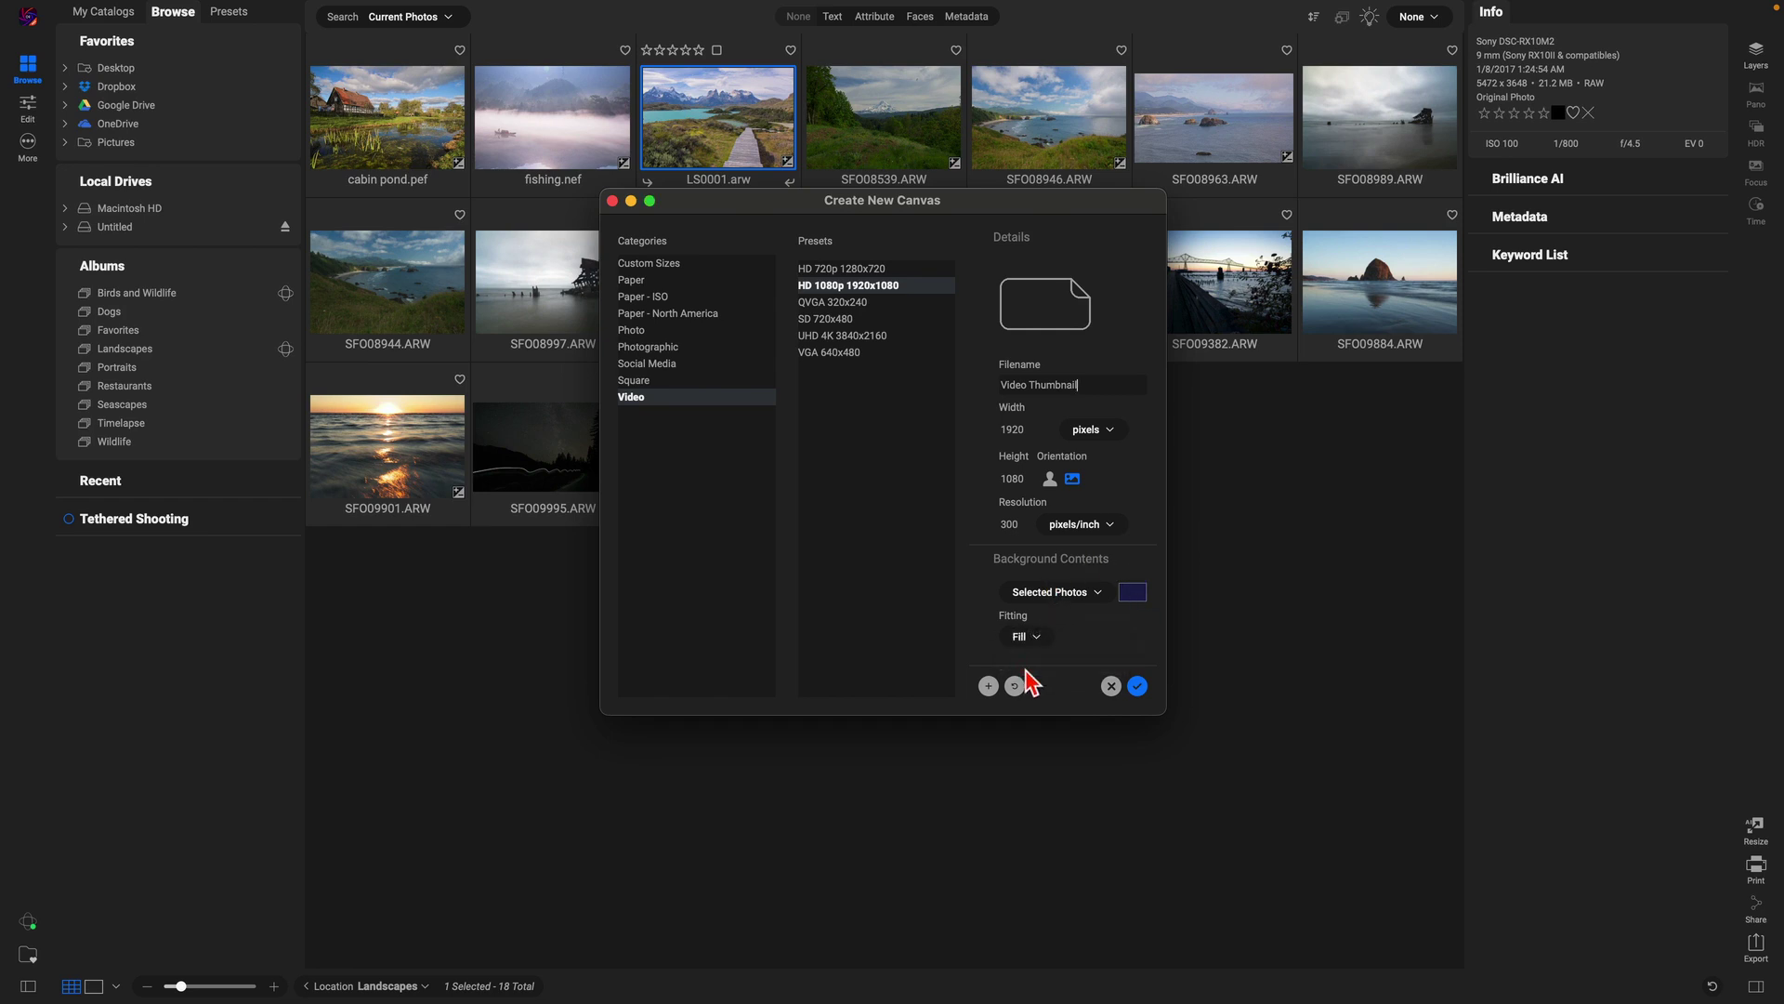
left_click(1137, 686)
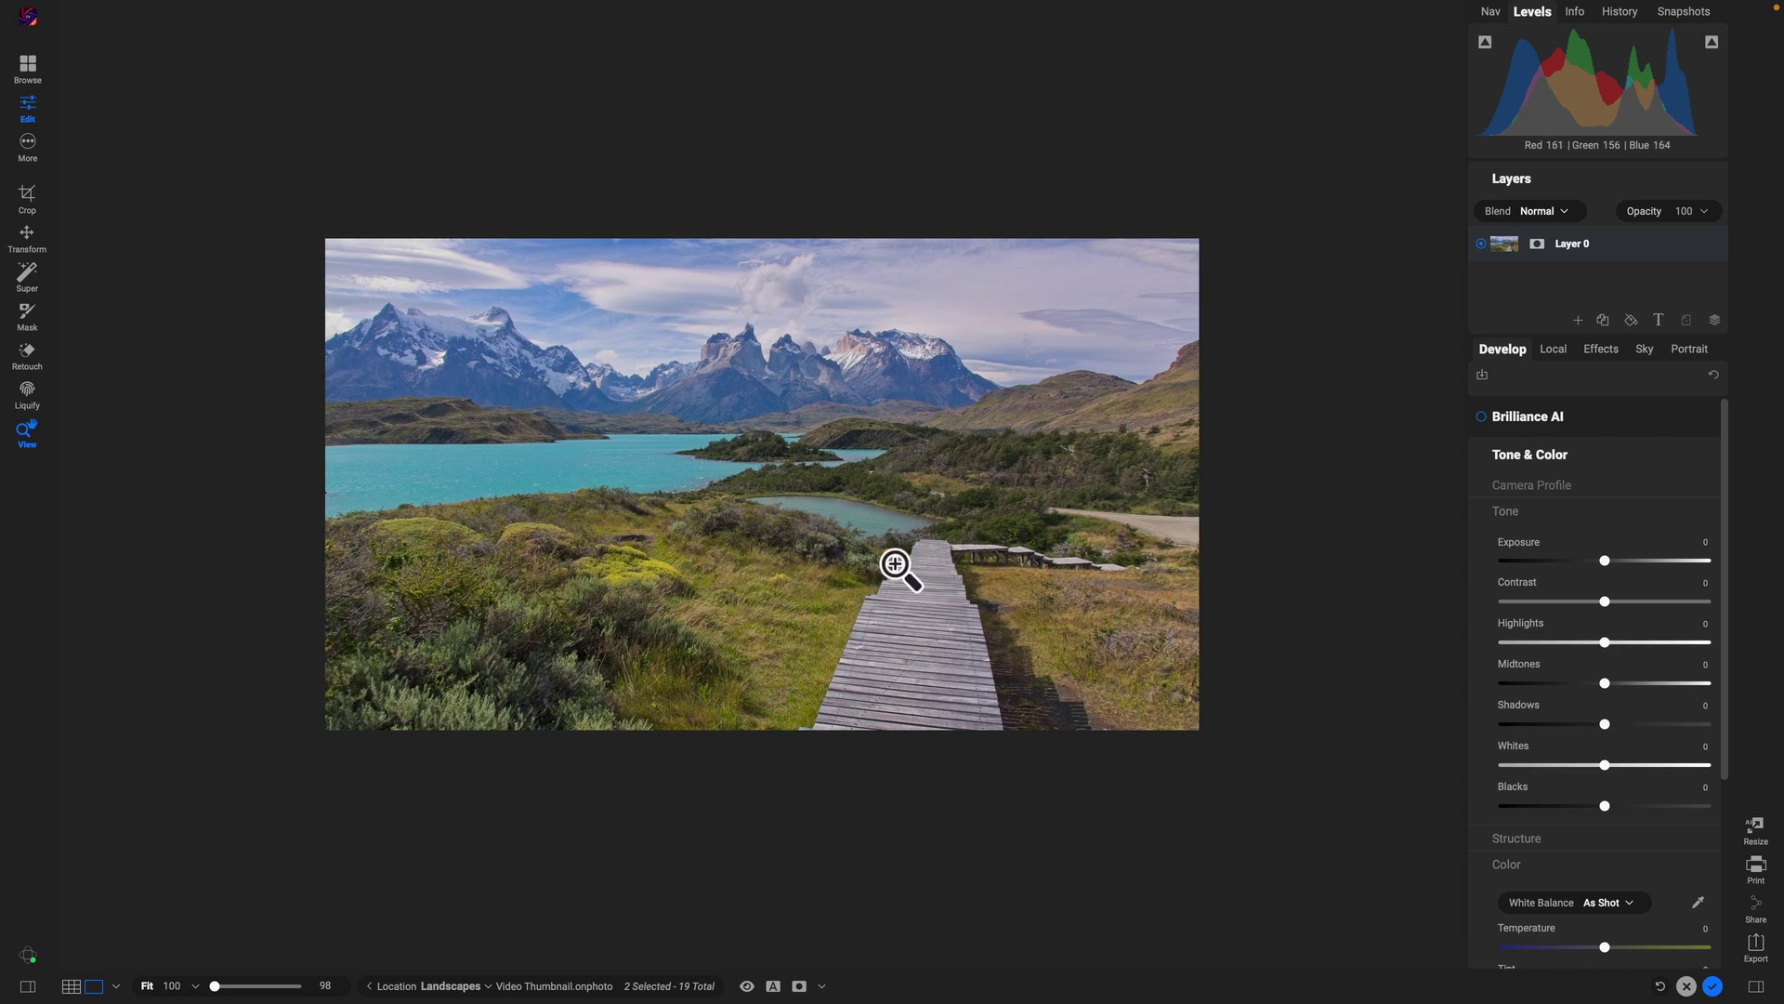
- Add a local adjustment with Paint with Color enabled in Solid Paint mode and black as the paint color
left_click(1555, 350)
left_click(1588, 379)
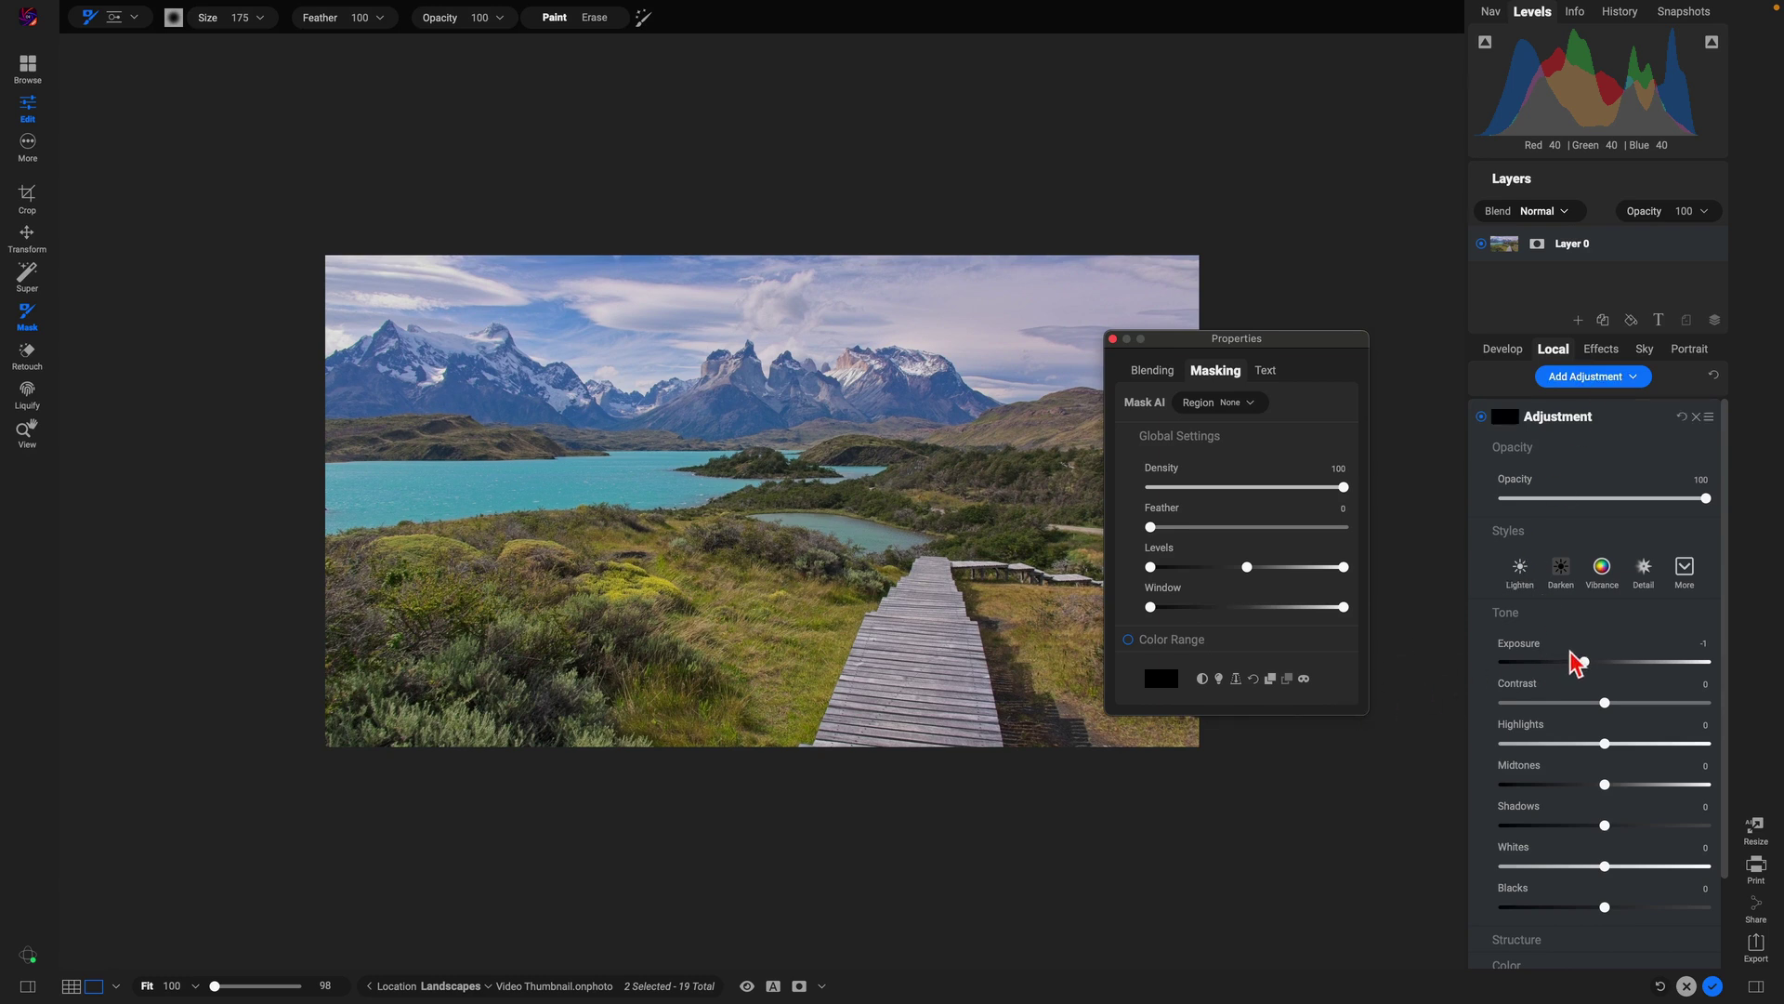
scroll(1569, 651, "down", 2)
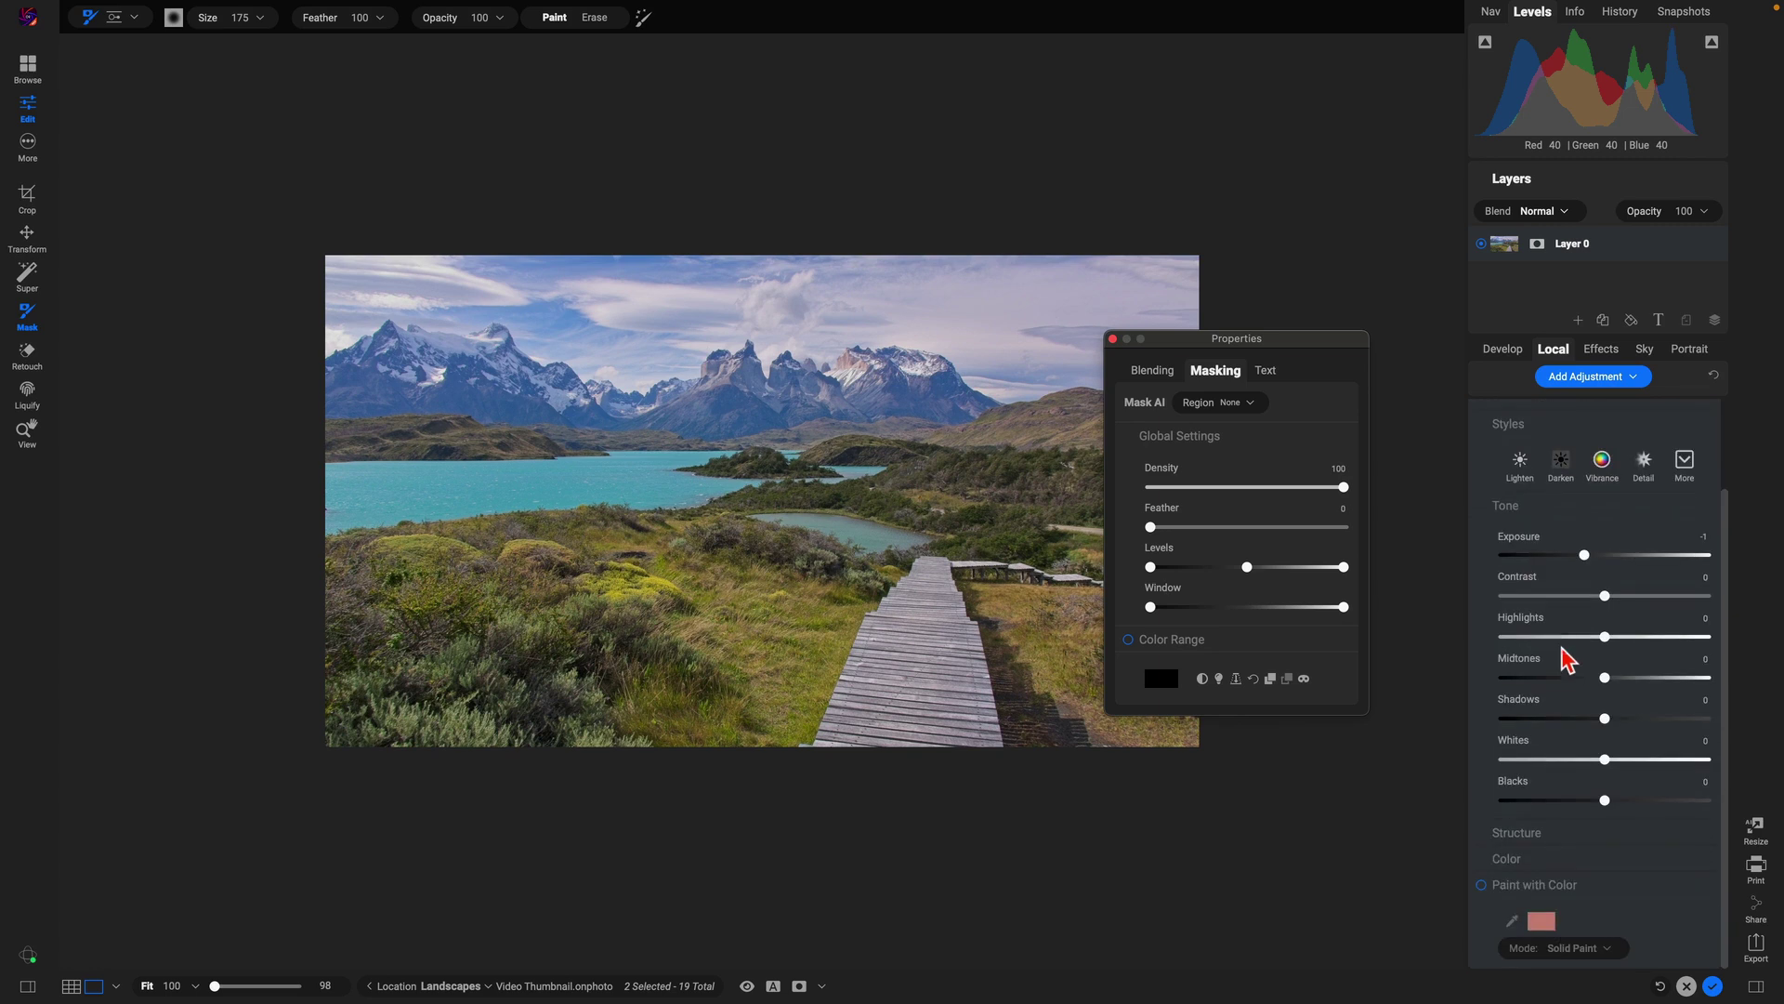
left_click(1483, 884)
left_click(1541, 921)
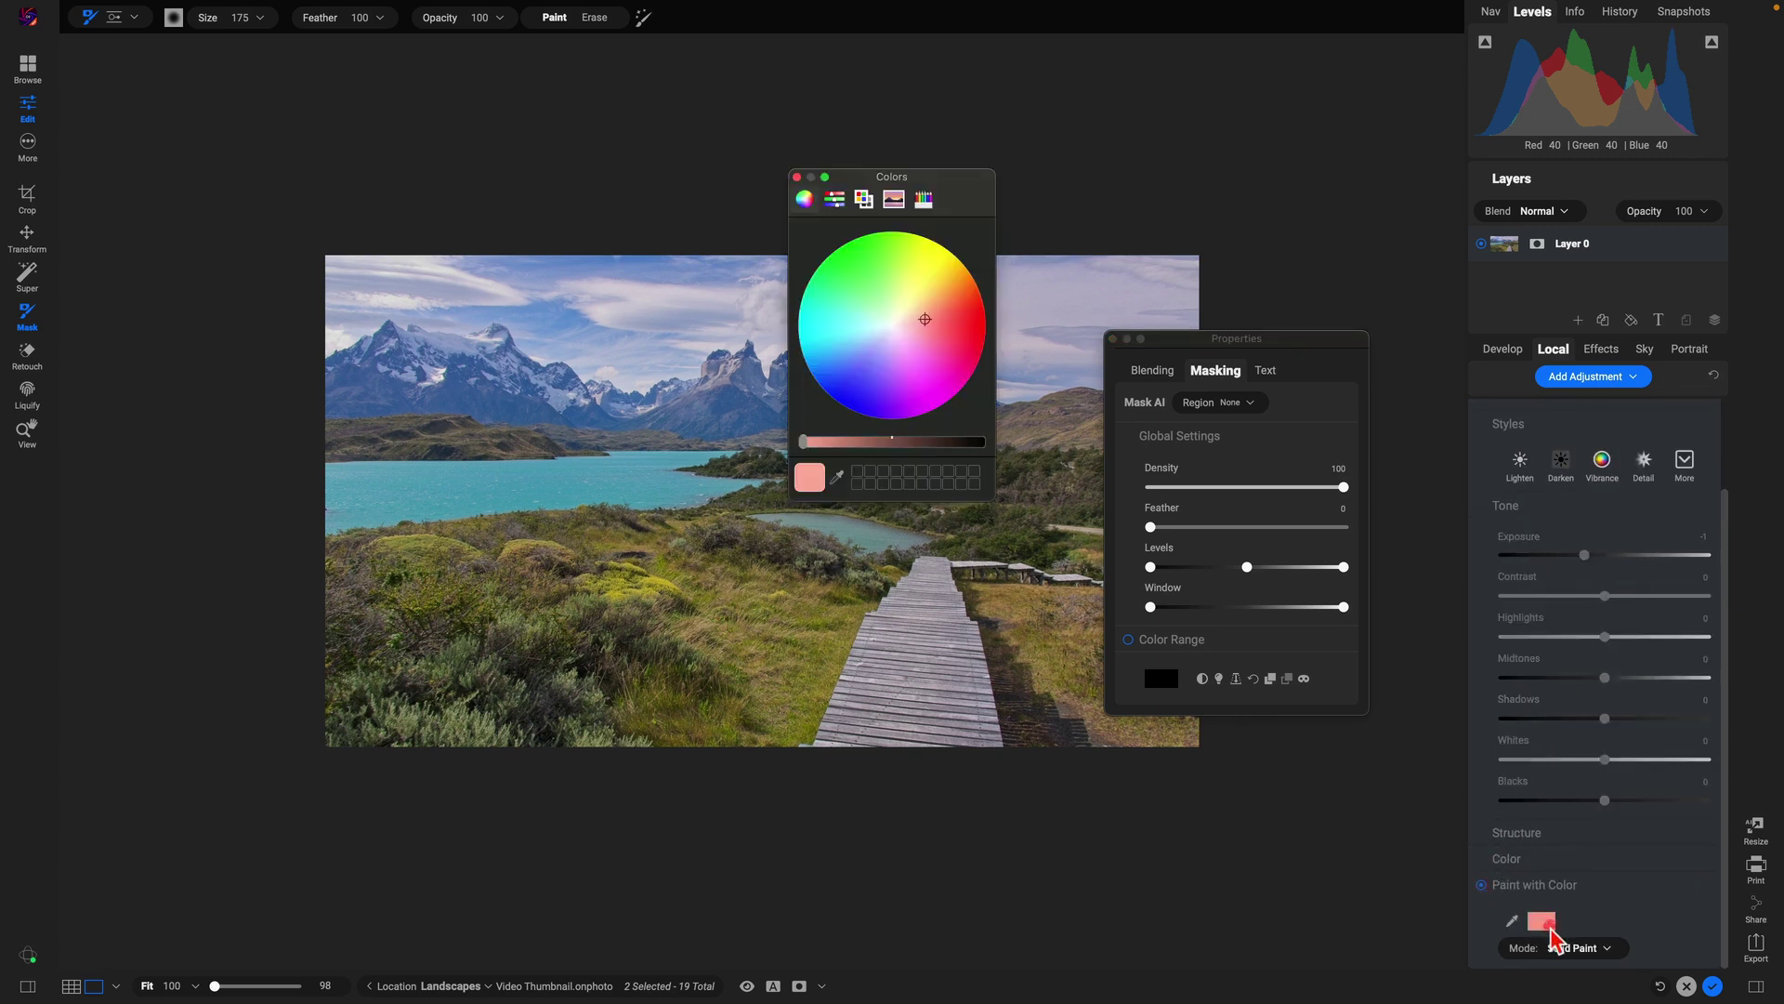
left_click(864, 199)
left_click(849, 300)
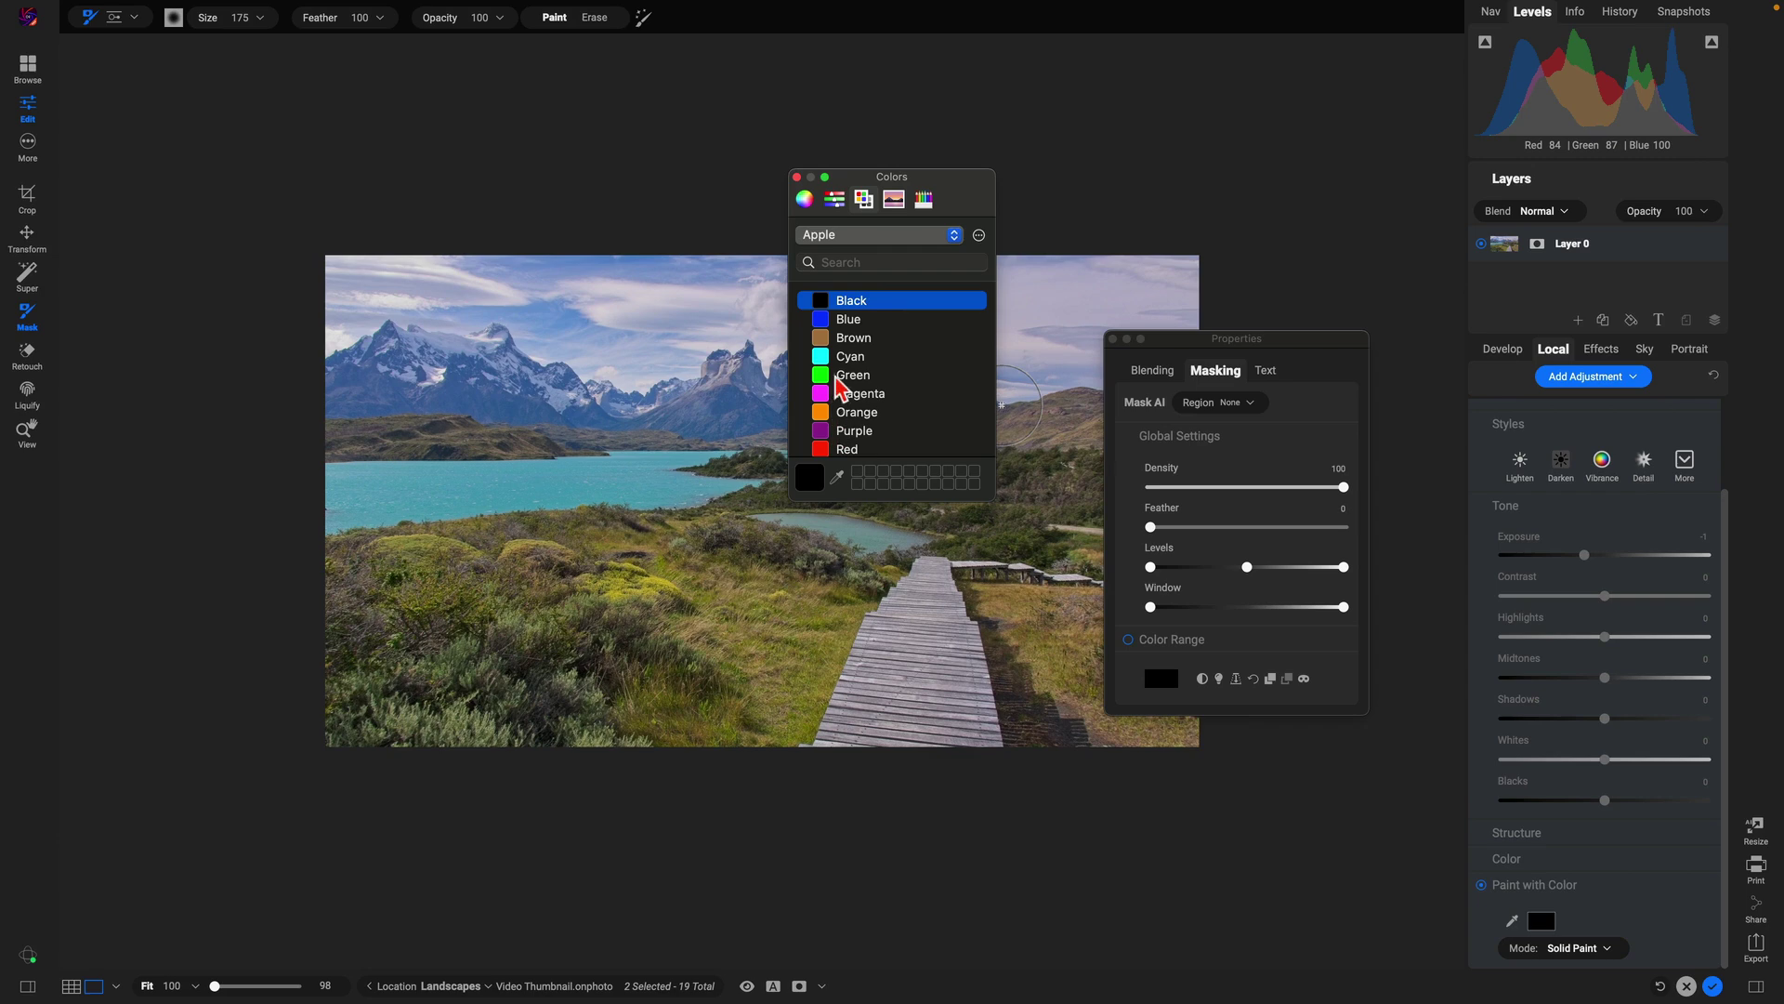
left_click(797, 177)
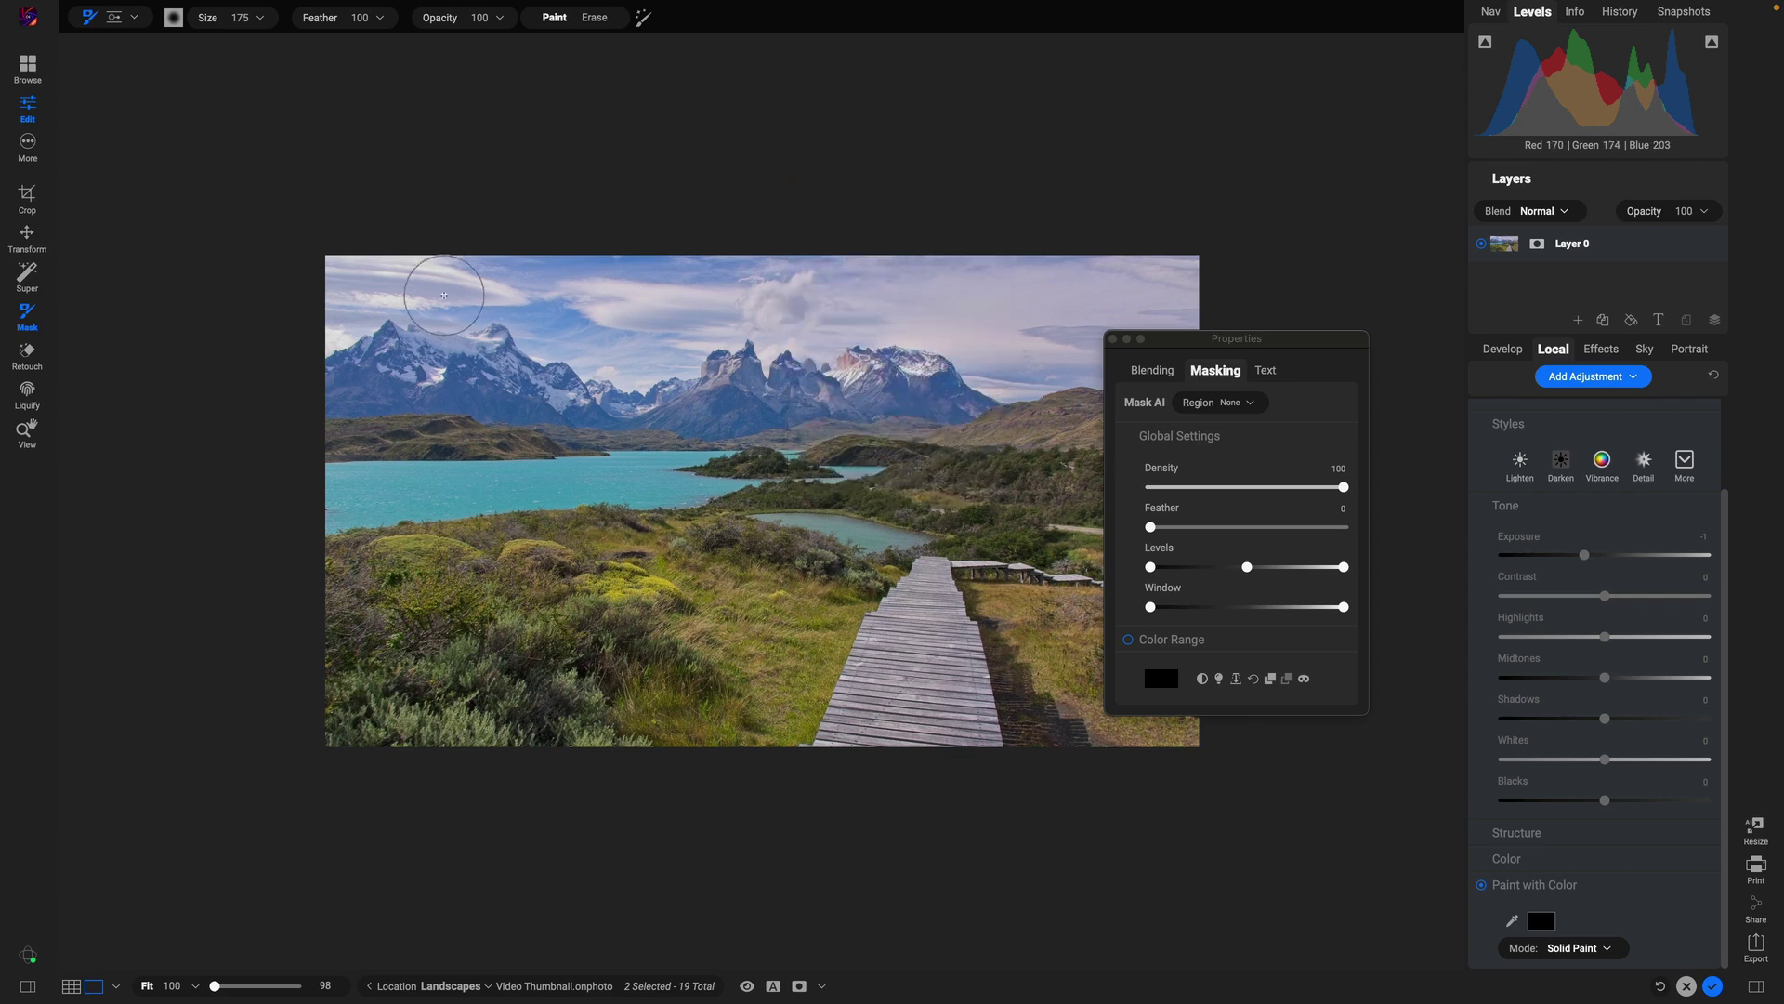
- Mask the black paint with a diagonal linear gradient over the lower-left foreground and set the adjustment's opacity to 46
key("shift+b")
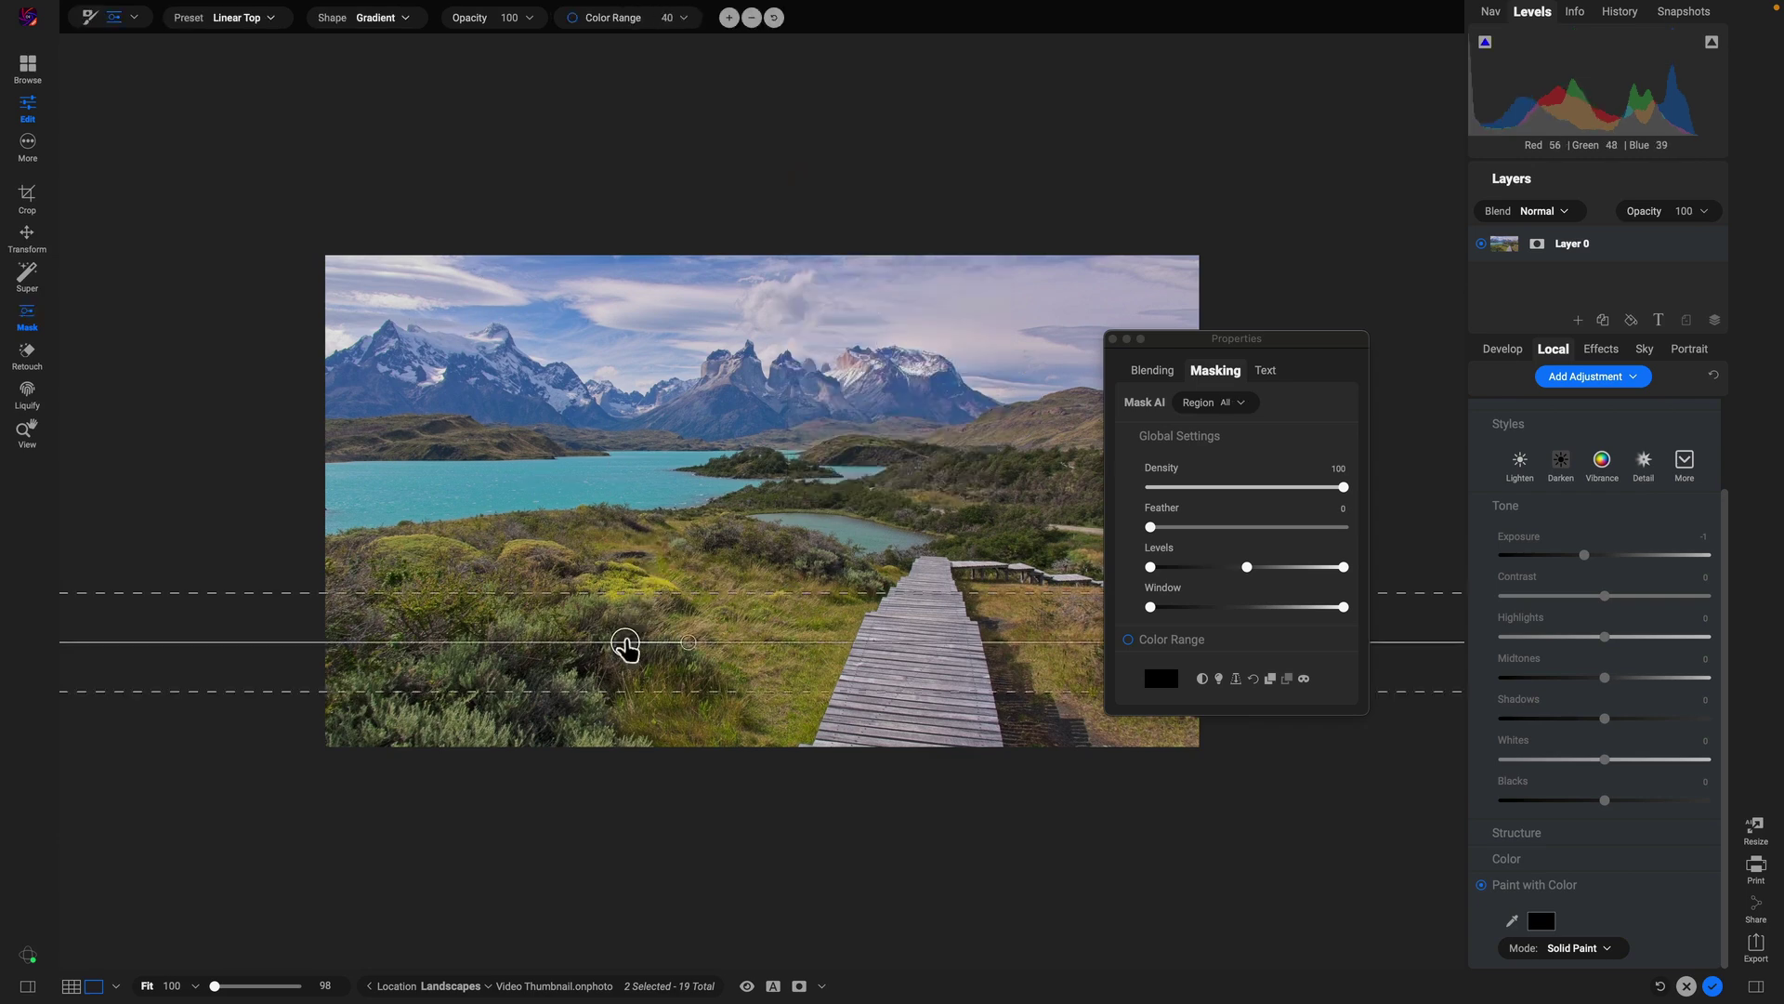
left_click(626, 638)
left_click_drag(684, 655, 679, 696)
left_click_drag(625, 640, 817, 711)
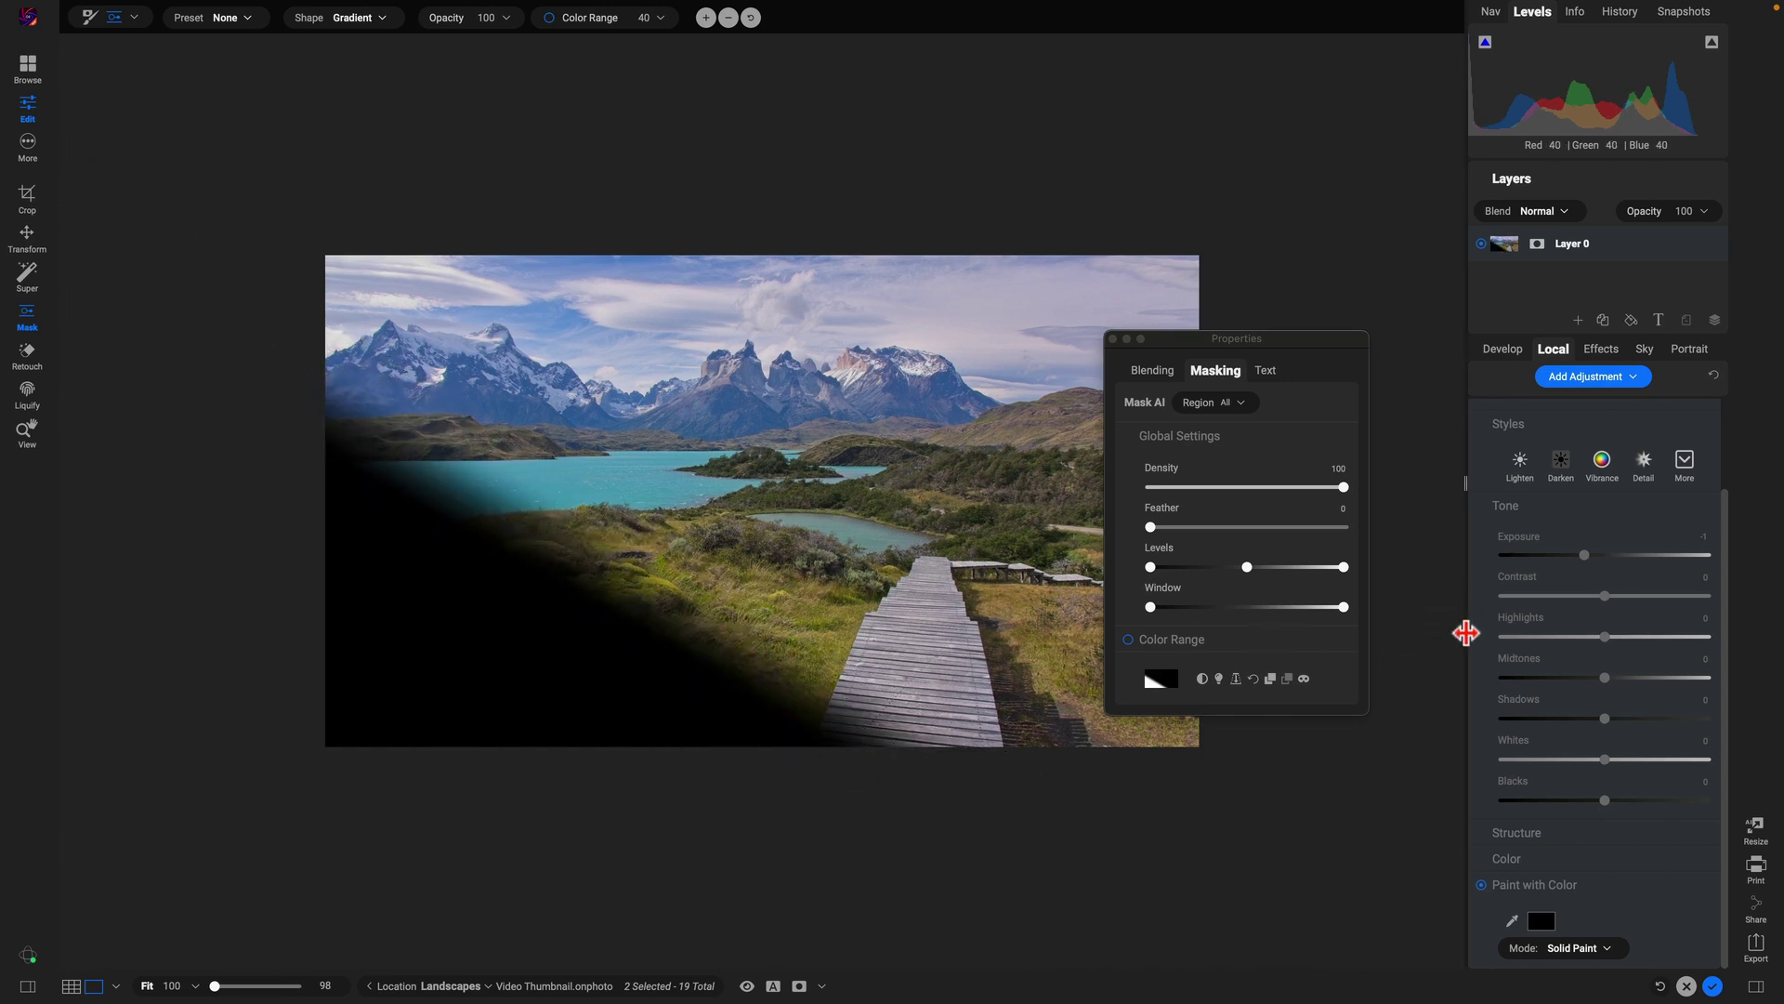
left_click_drag(1702, 500, 1597, 507)
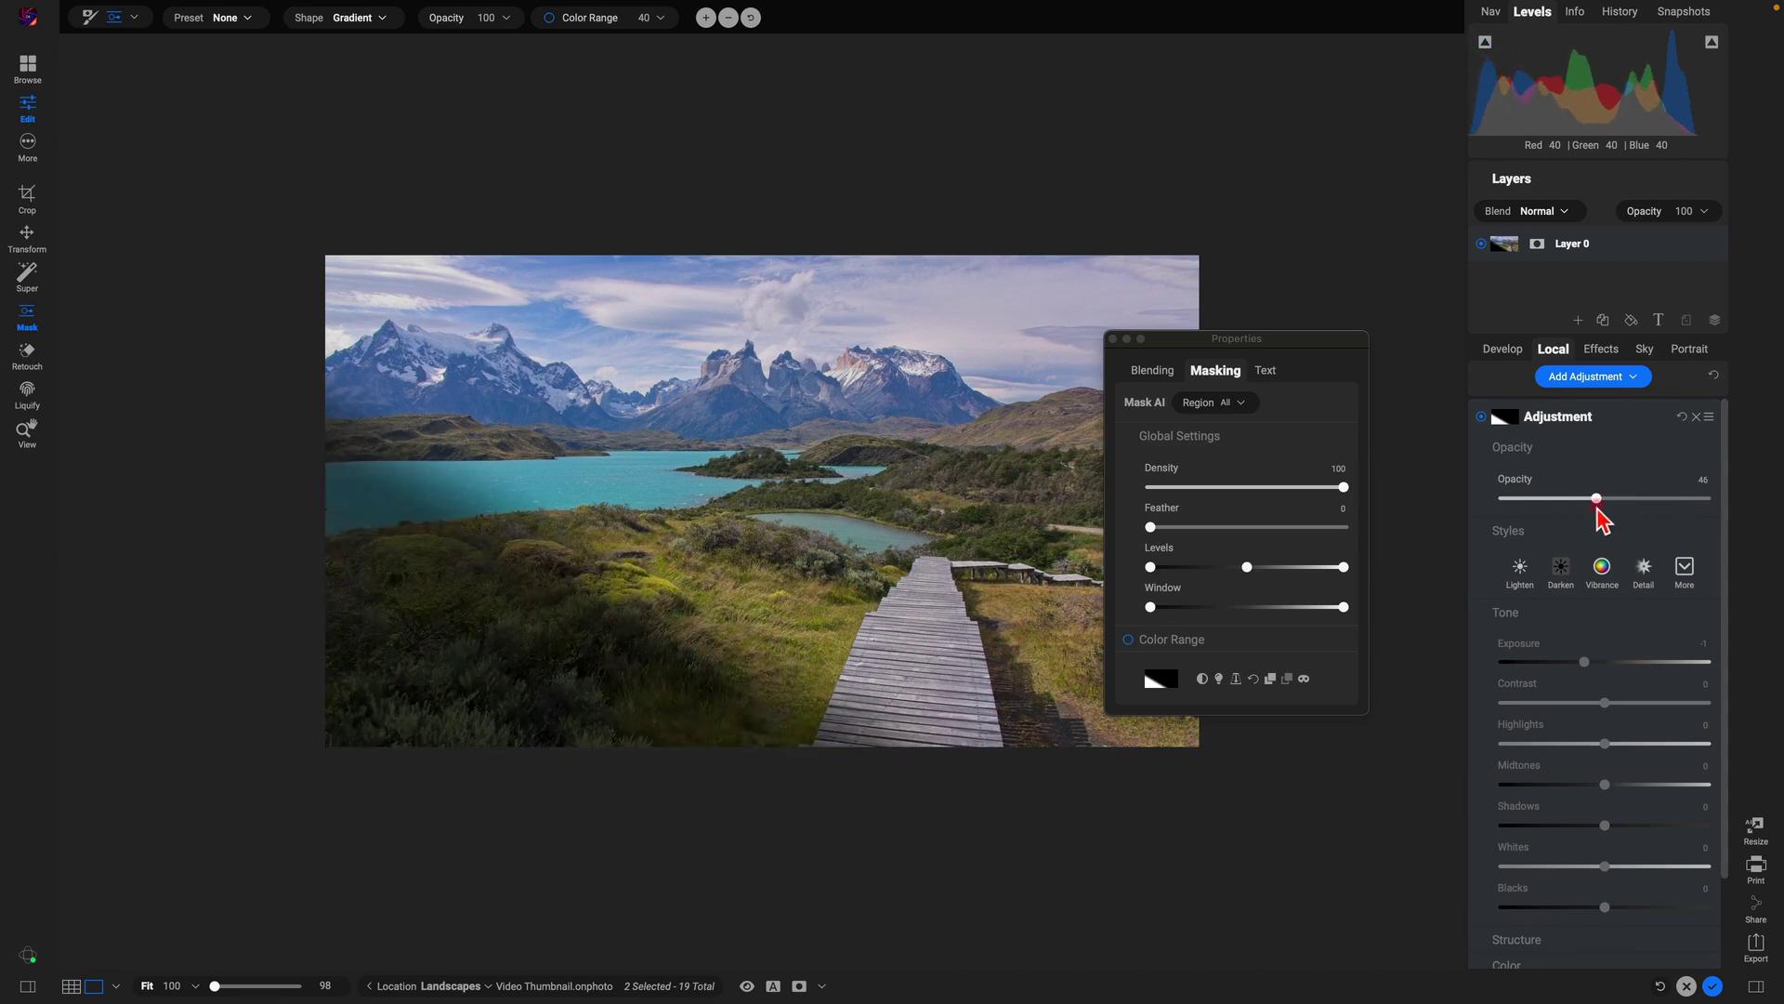
- Add a text layer reading "10 Travel Photography Tips" and set its size to 248
left_click(1657, 321)
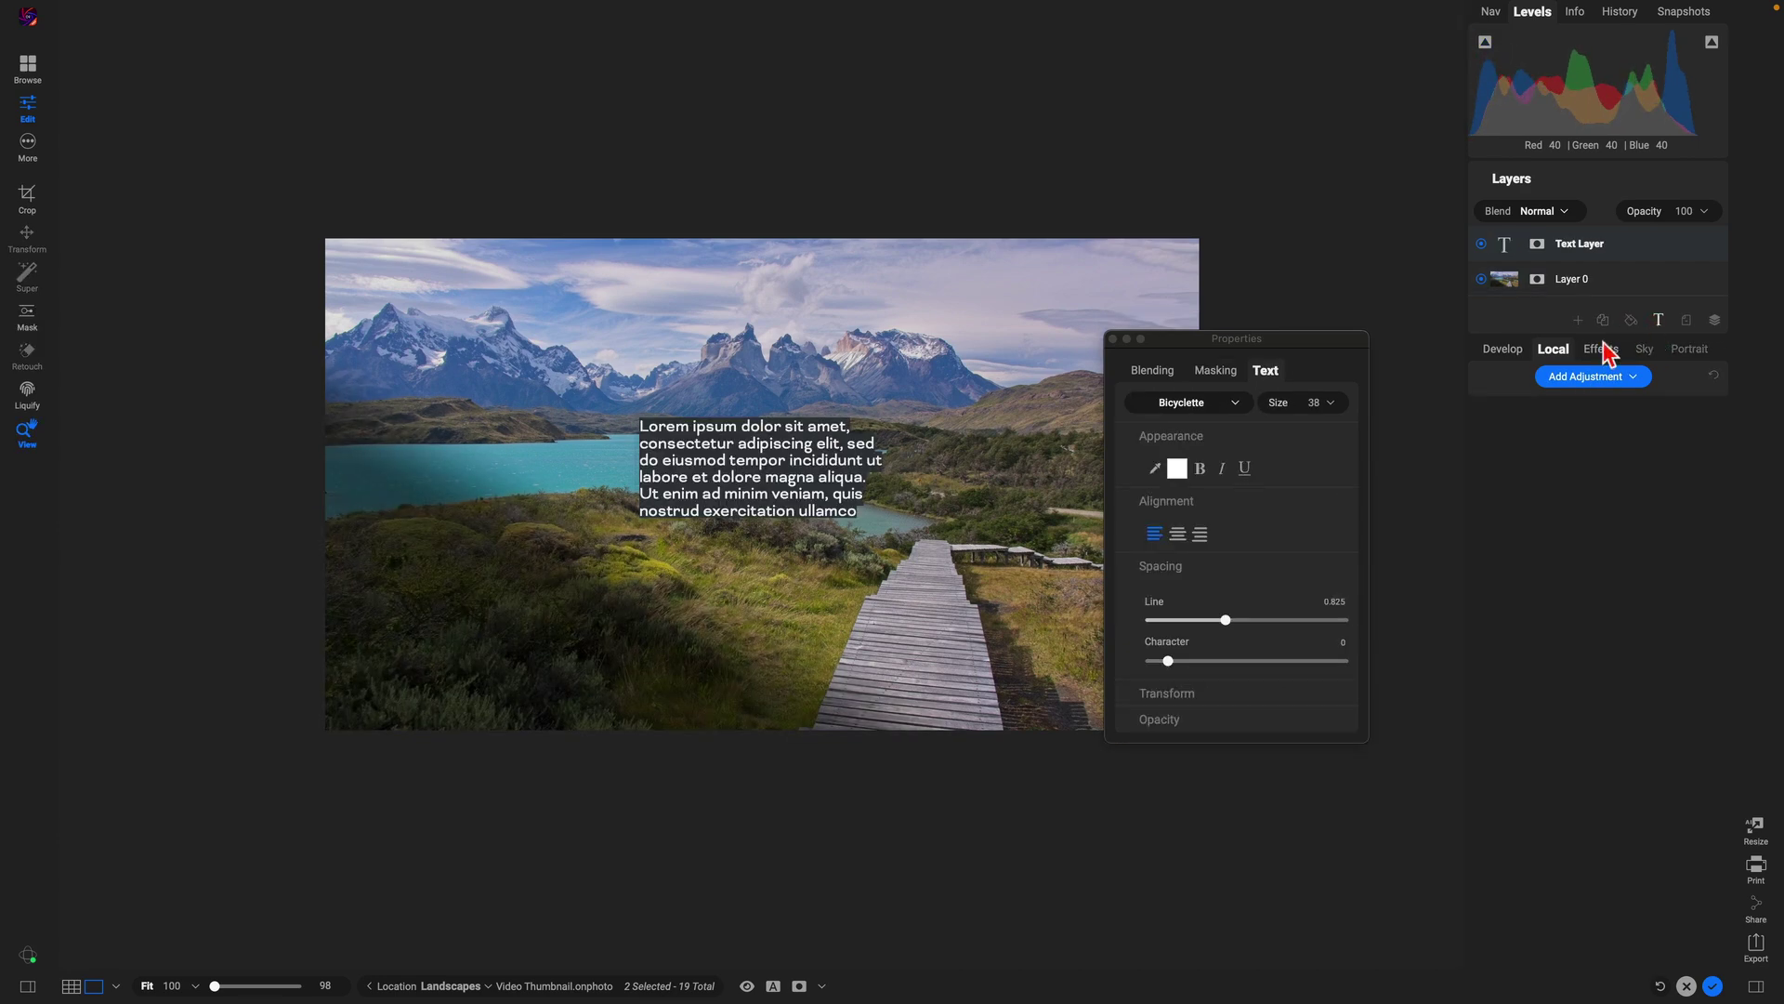
left_click(643, 425)
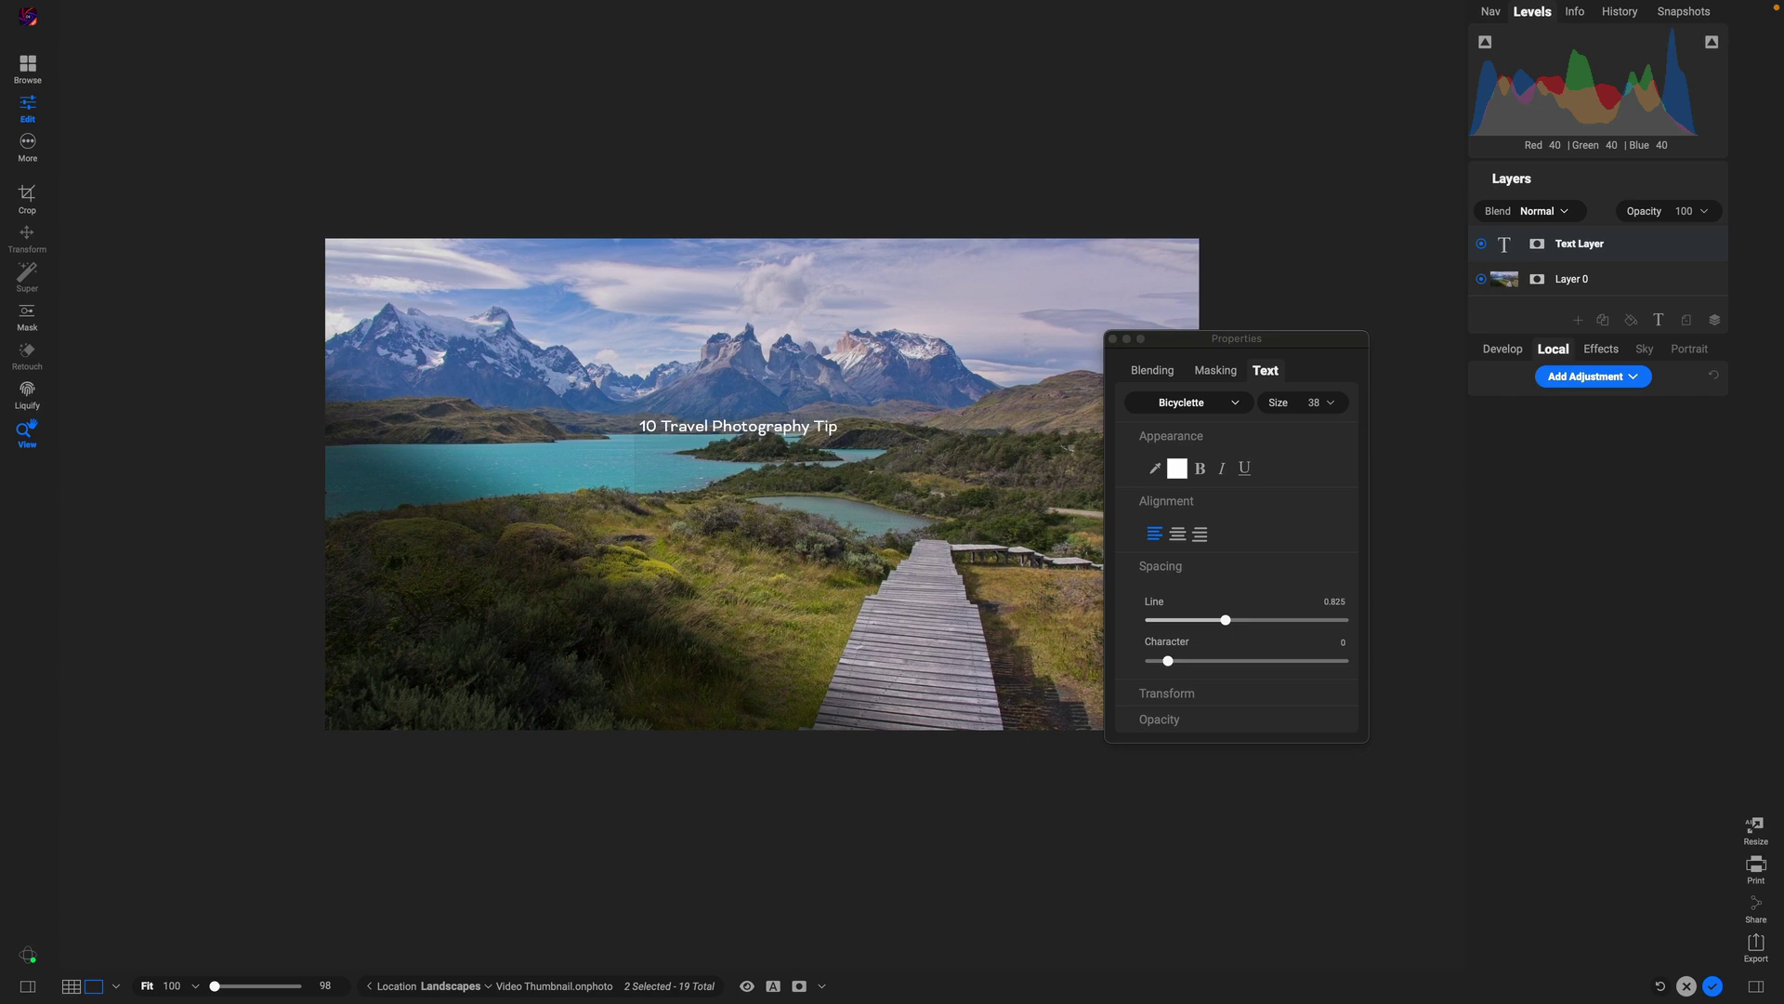
key("super+a")
mouse_move(1293, 408)
left_mouse_down()
mouse_move(1321, 412)
mouse_move(1310, 400)
left_mouse_up()
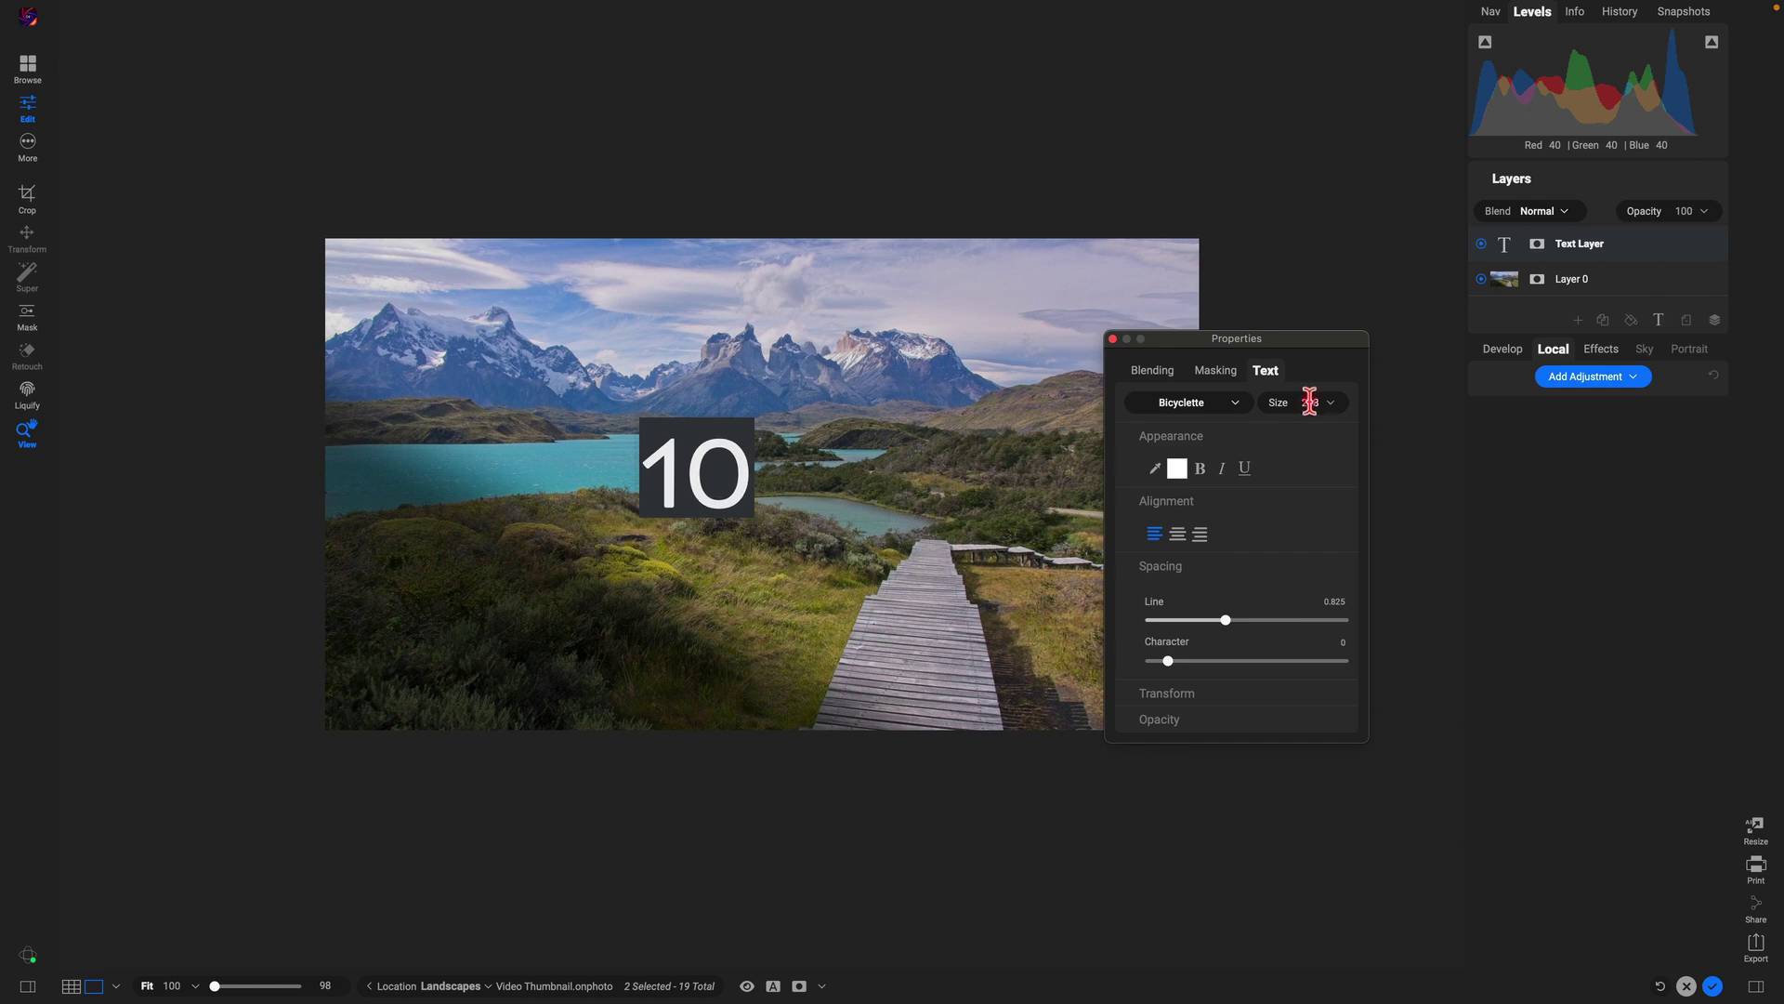
left_click(797, 510)
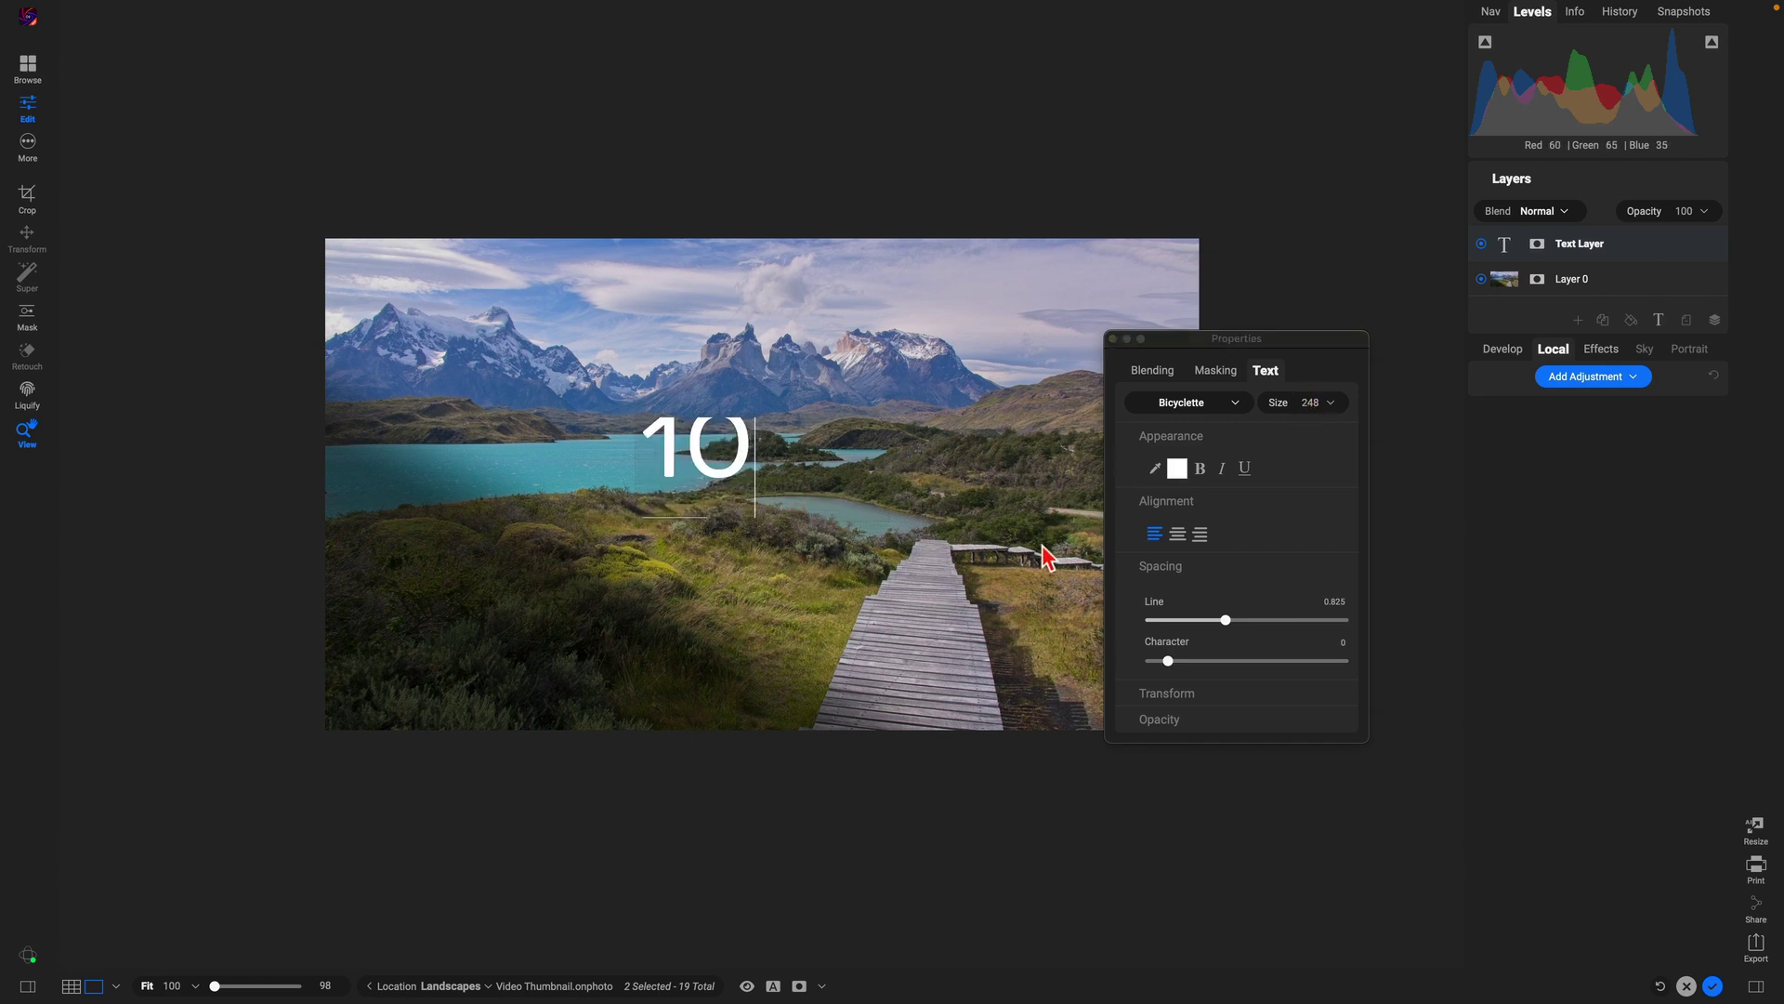
- Enlarge the text box until the whole title fits and reposition it over the lower-left part of the photo
left_click(863, 347)
left_click_drag(886, 538, 1097, 713)
left_click_drag(777, 481, 597, 356)
left_click_drag(903, 580, 1104, 690)
left_click_drag(873, 483, 760, 586)
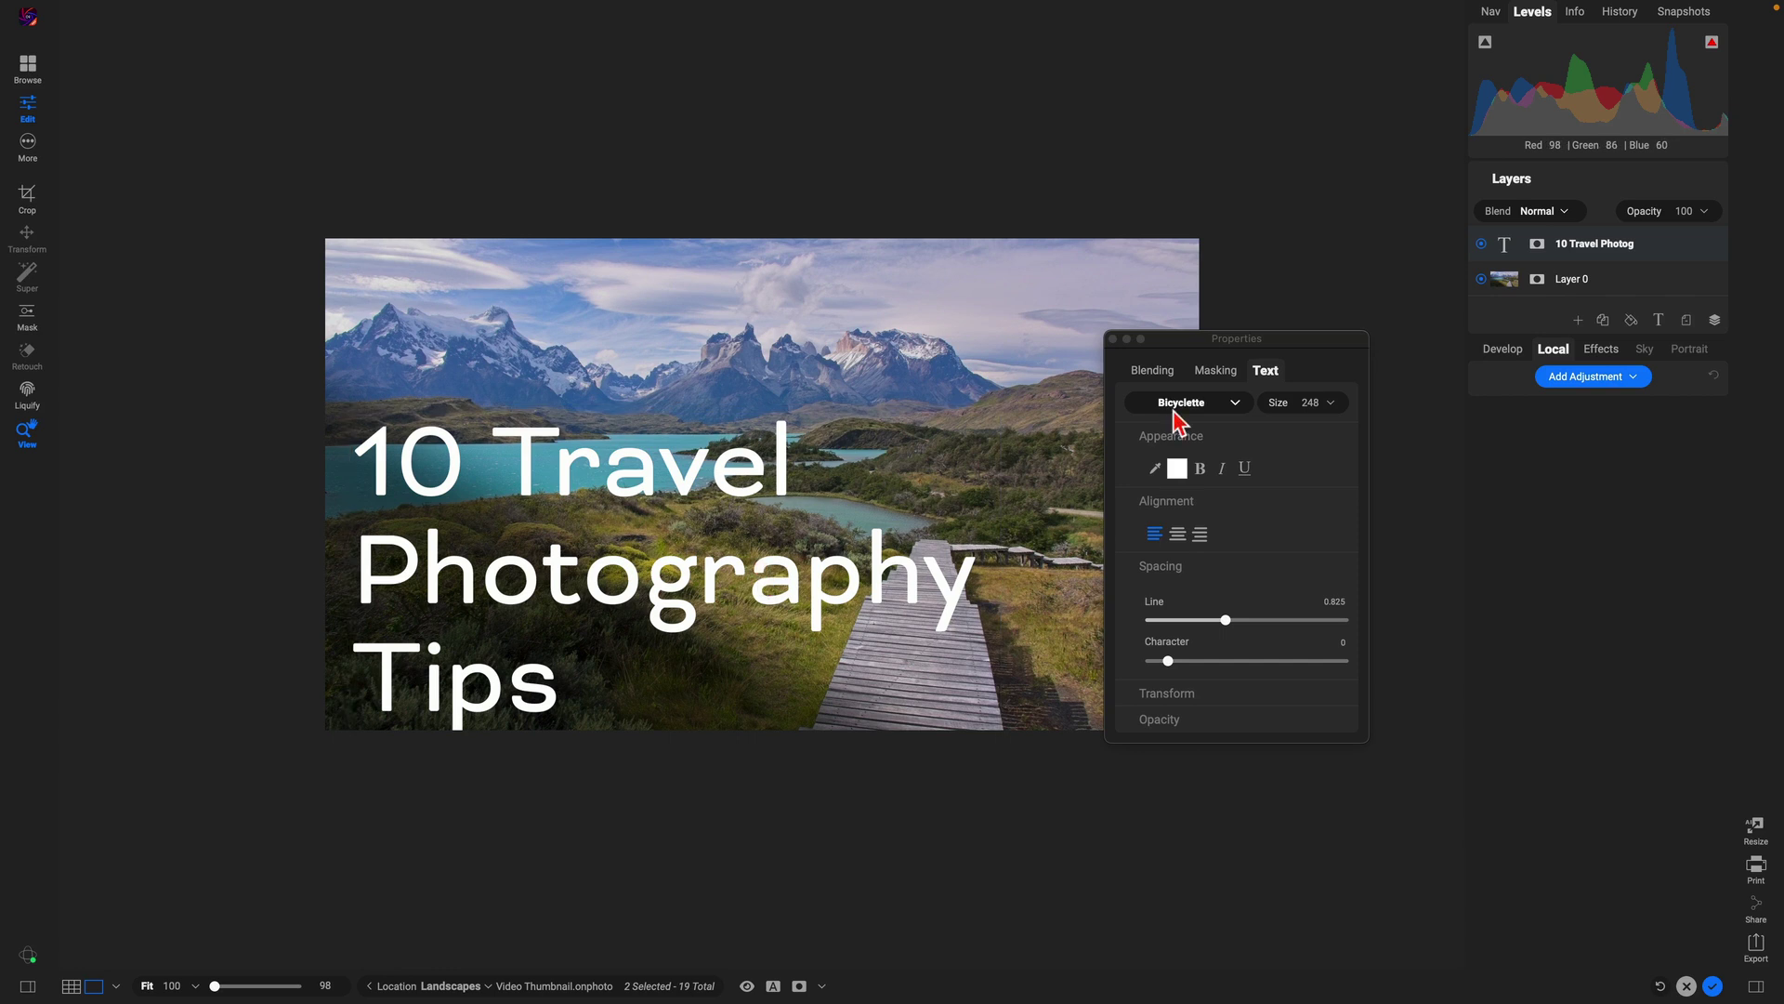
- Set the title's size to 98, narrow its text box, move it lower on the photo and close the text properties
left_click_drag(1286, 410, 1259, 414)
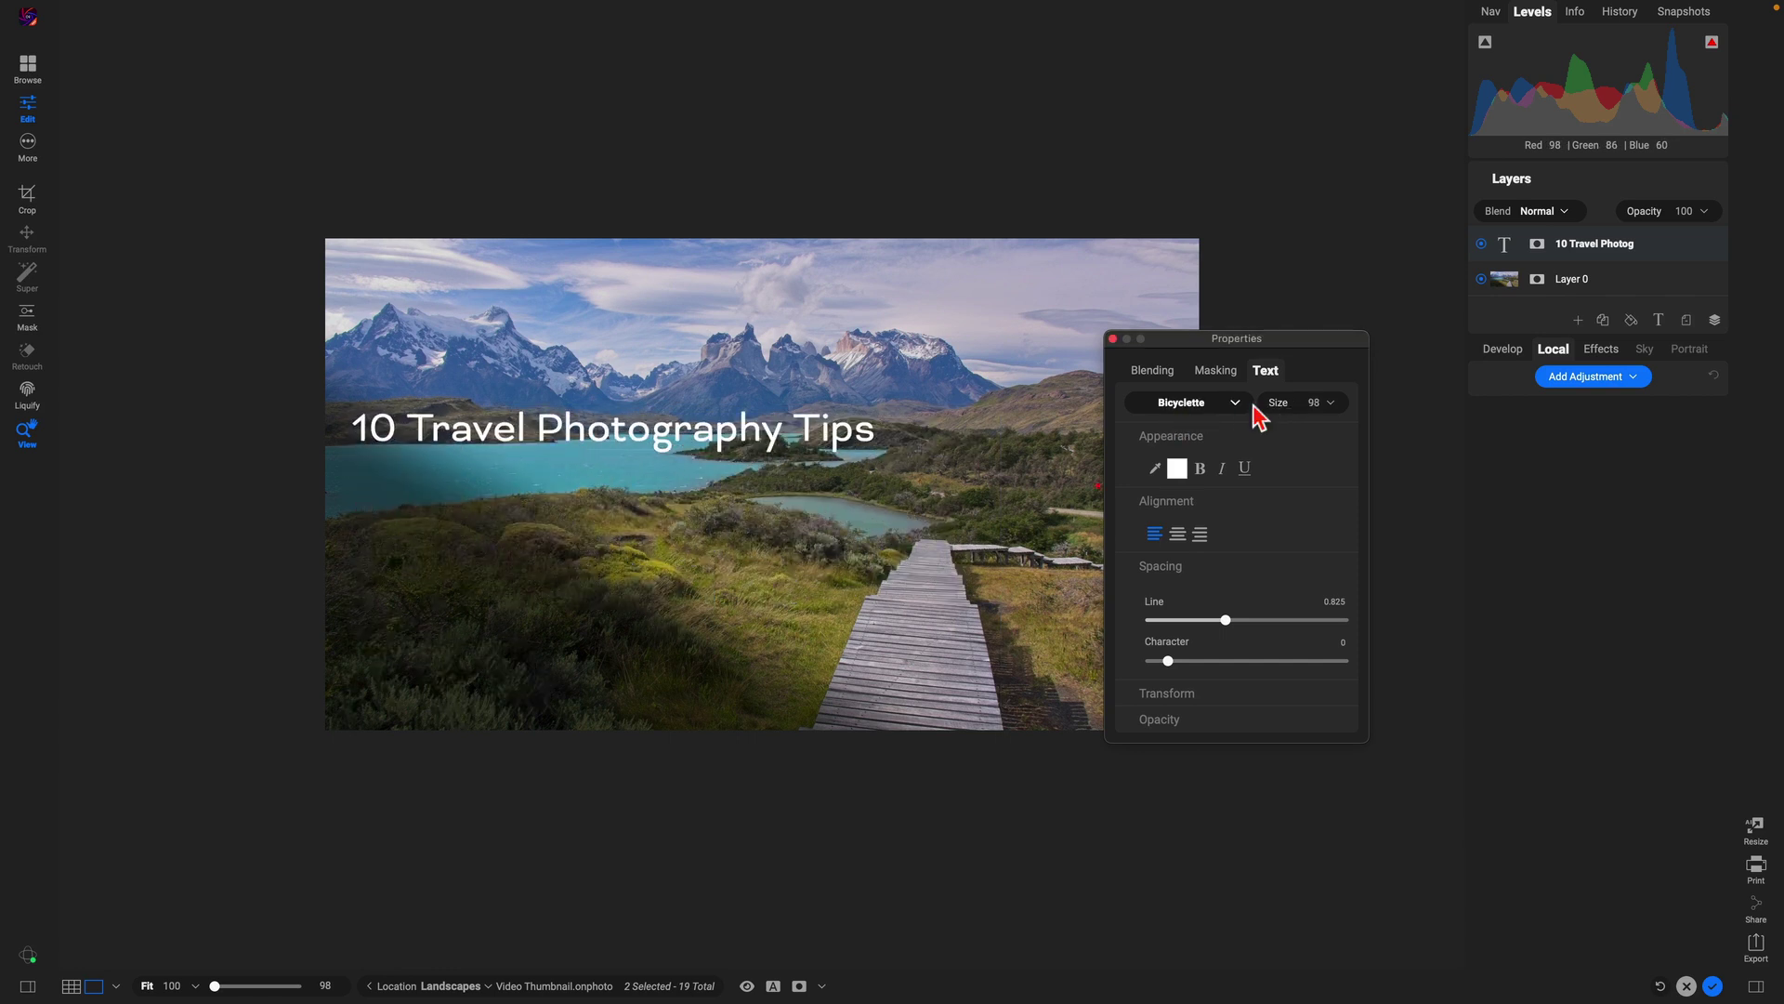
left_click_drag(1002, 587, 718, 587)
left_click_drag(612, 493, 614, 681)
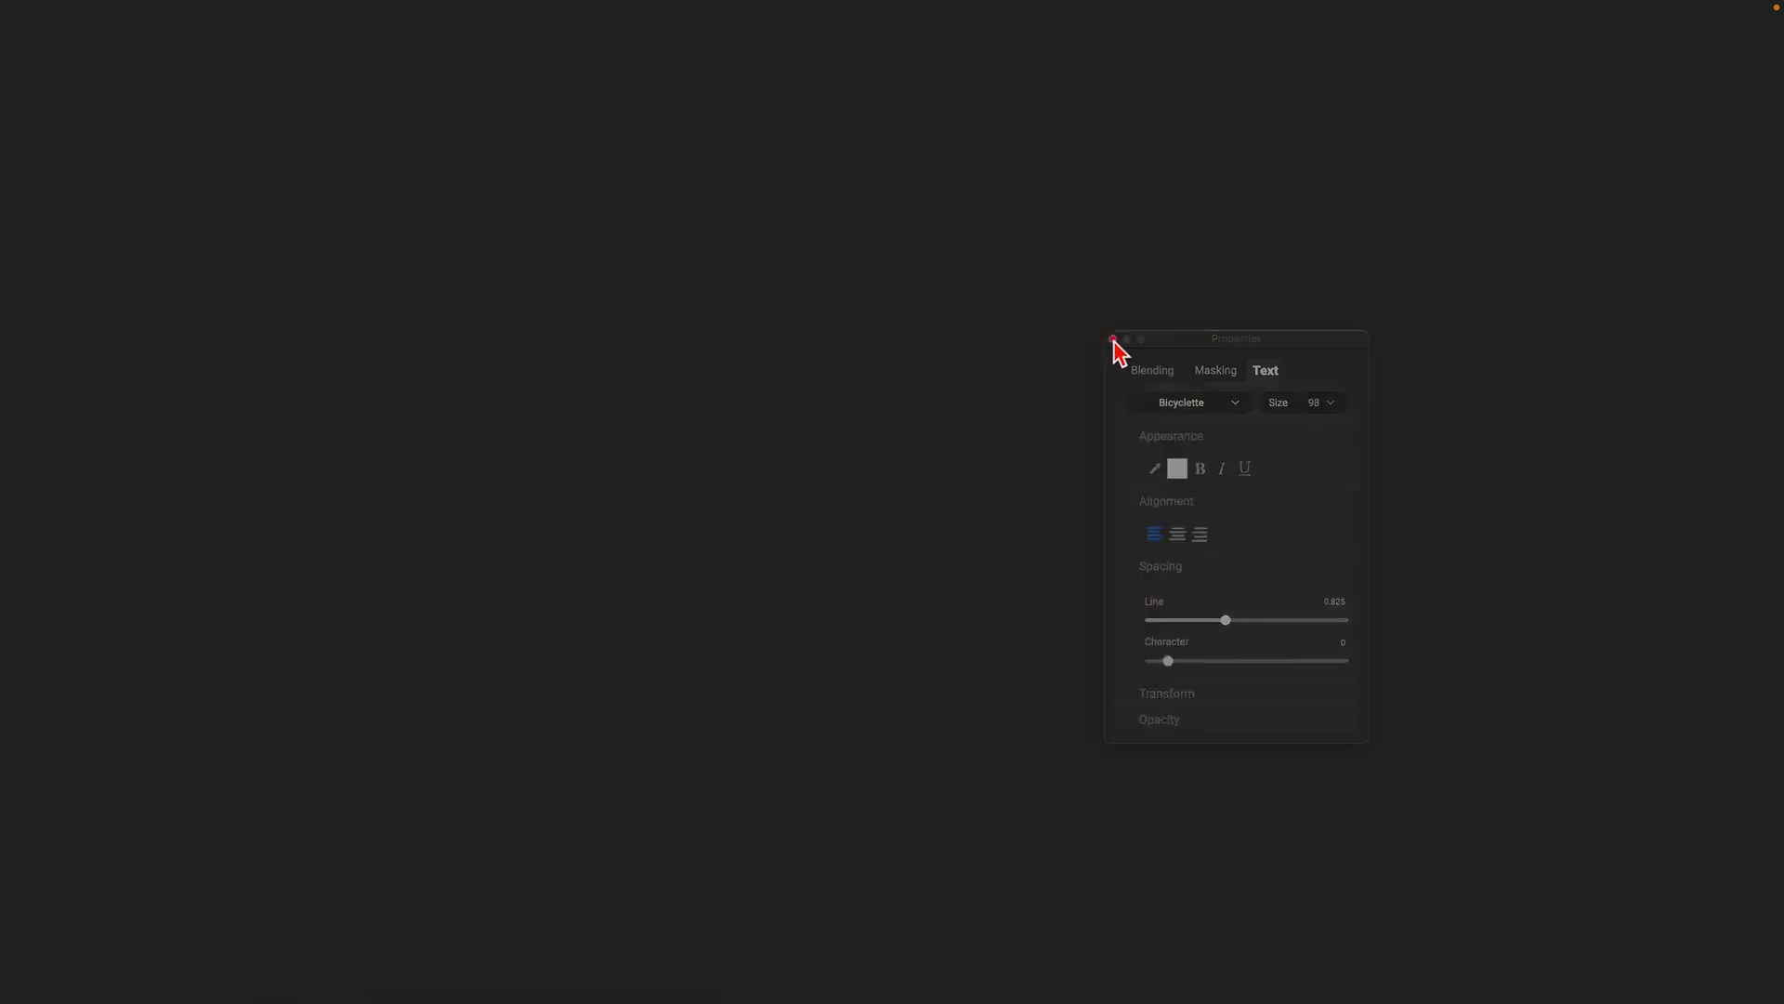
left_click(1113, 339)
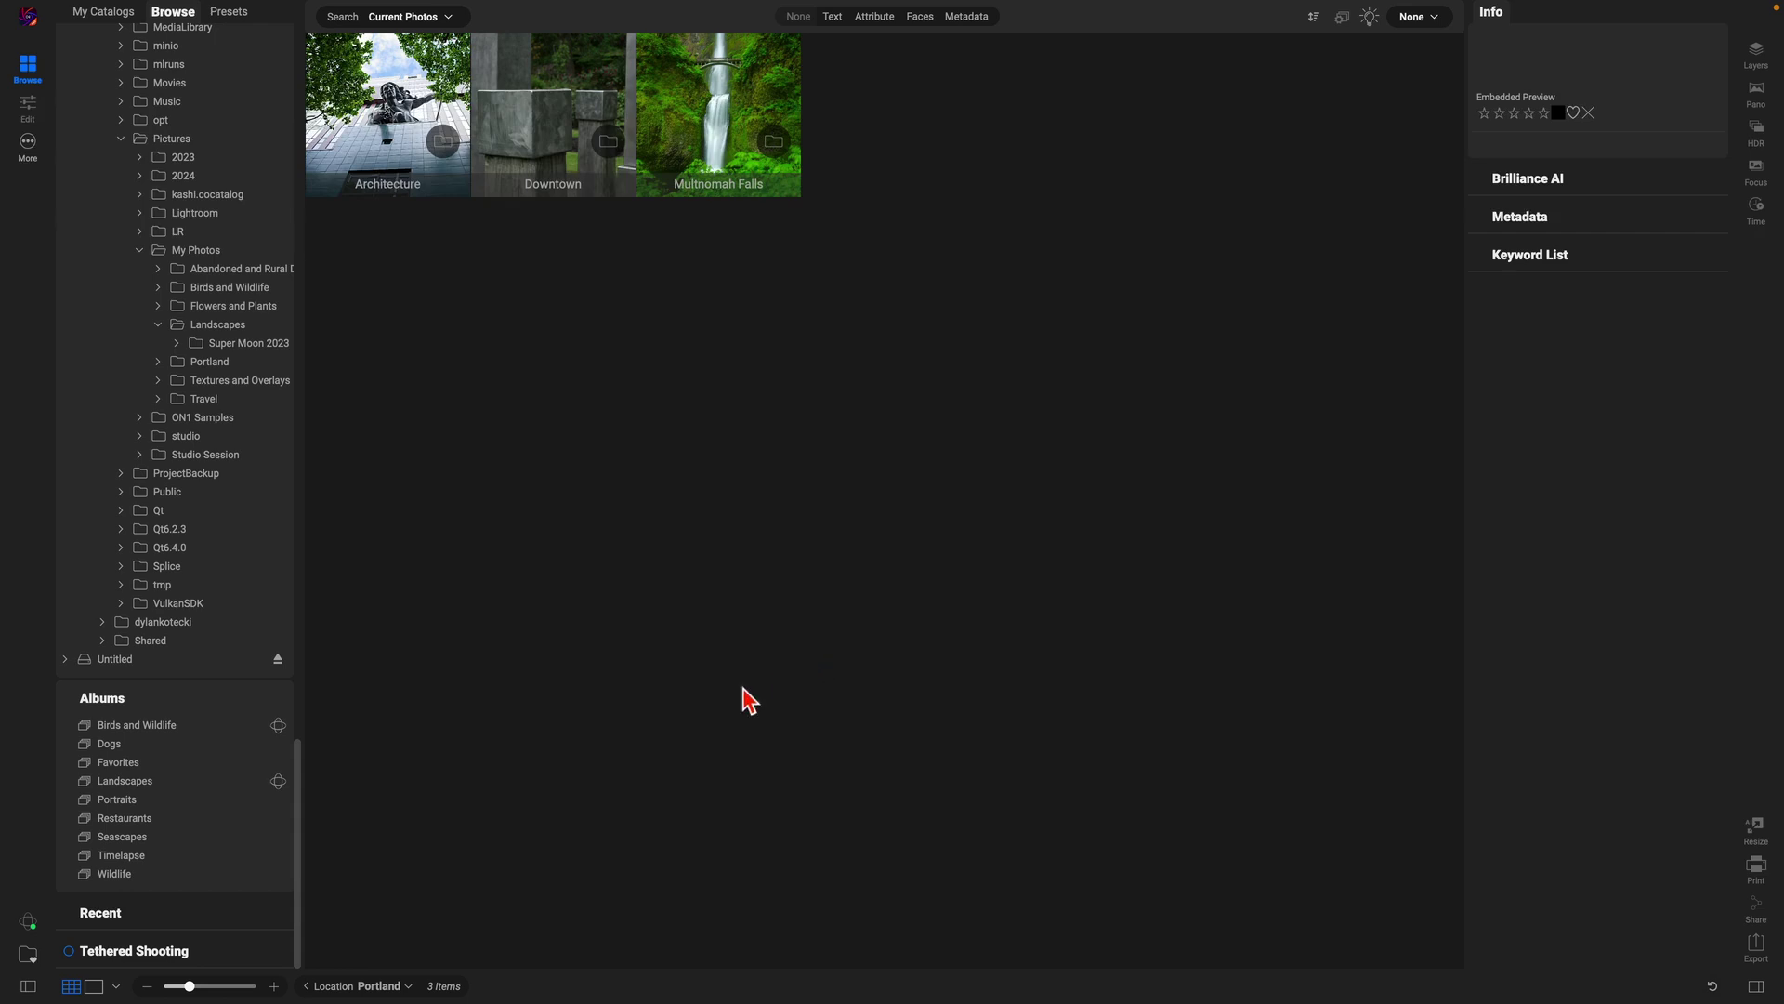
- Create an album named "Portland Photo Project" and set it as the target album
left_click(266, 700)
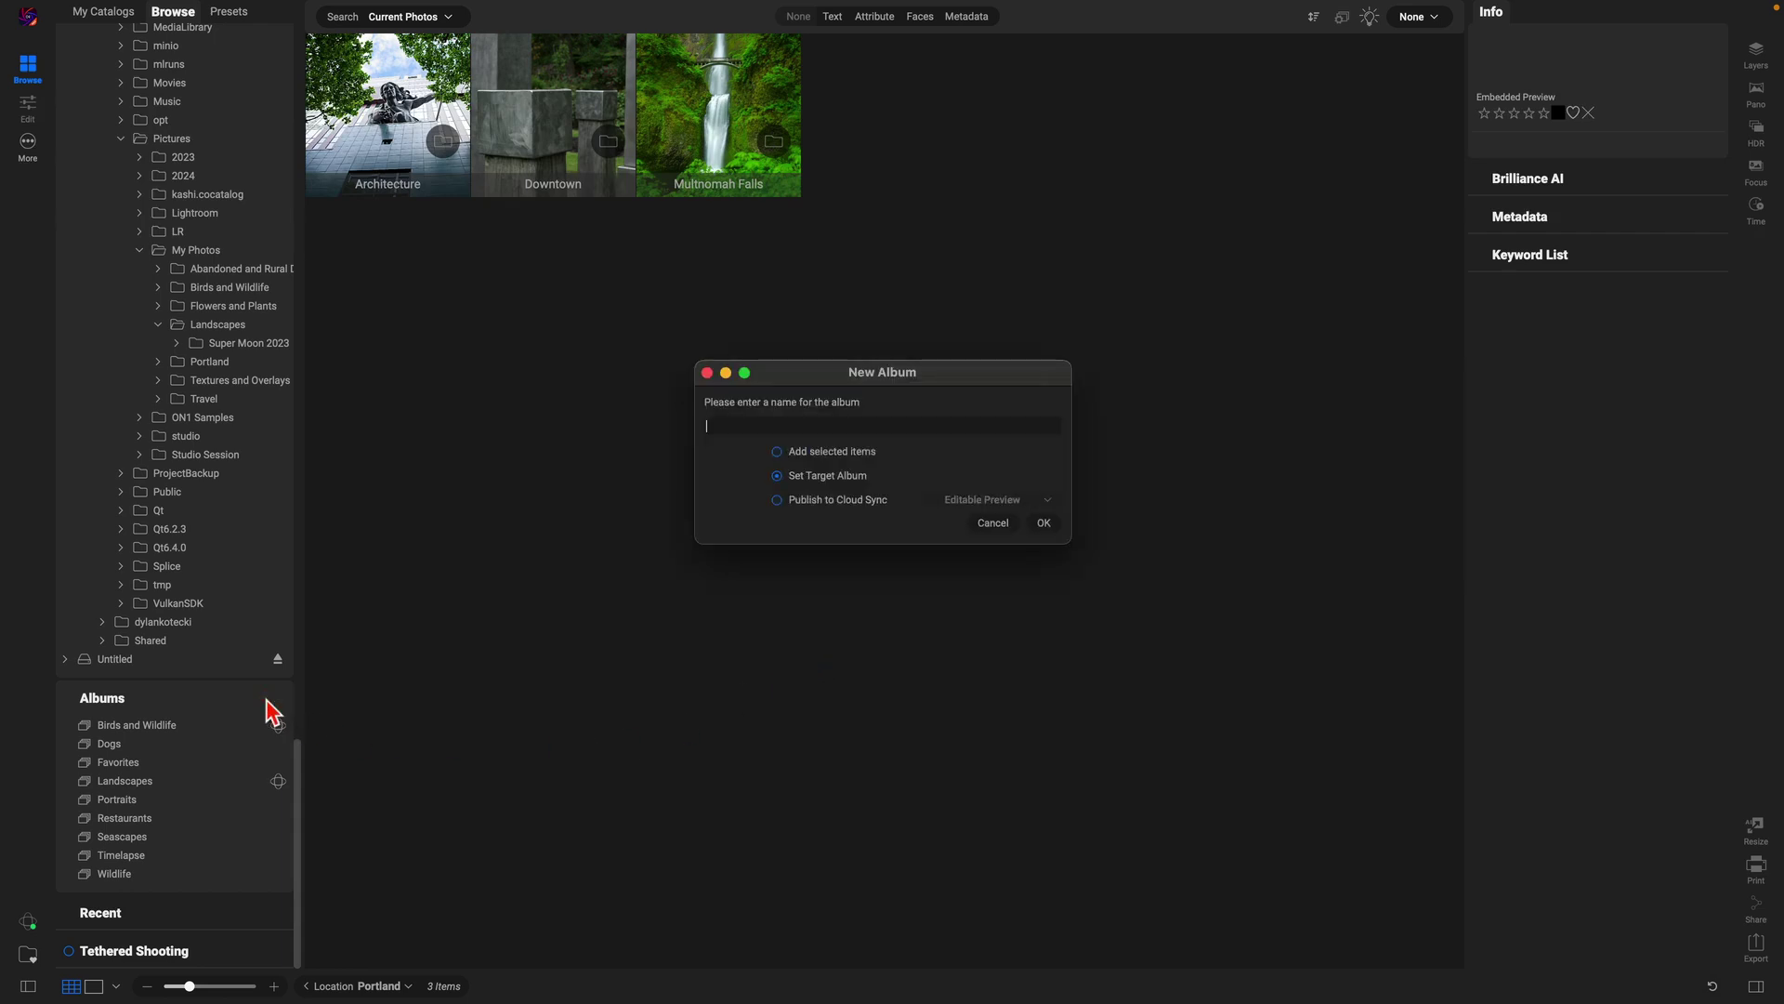
type("Portland Photo Project")
left_click(1044, 525)
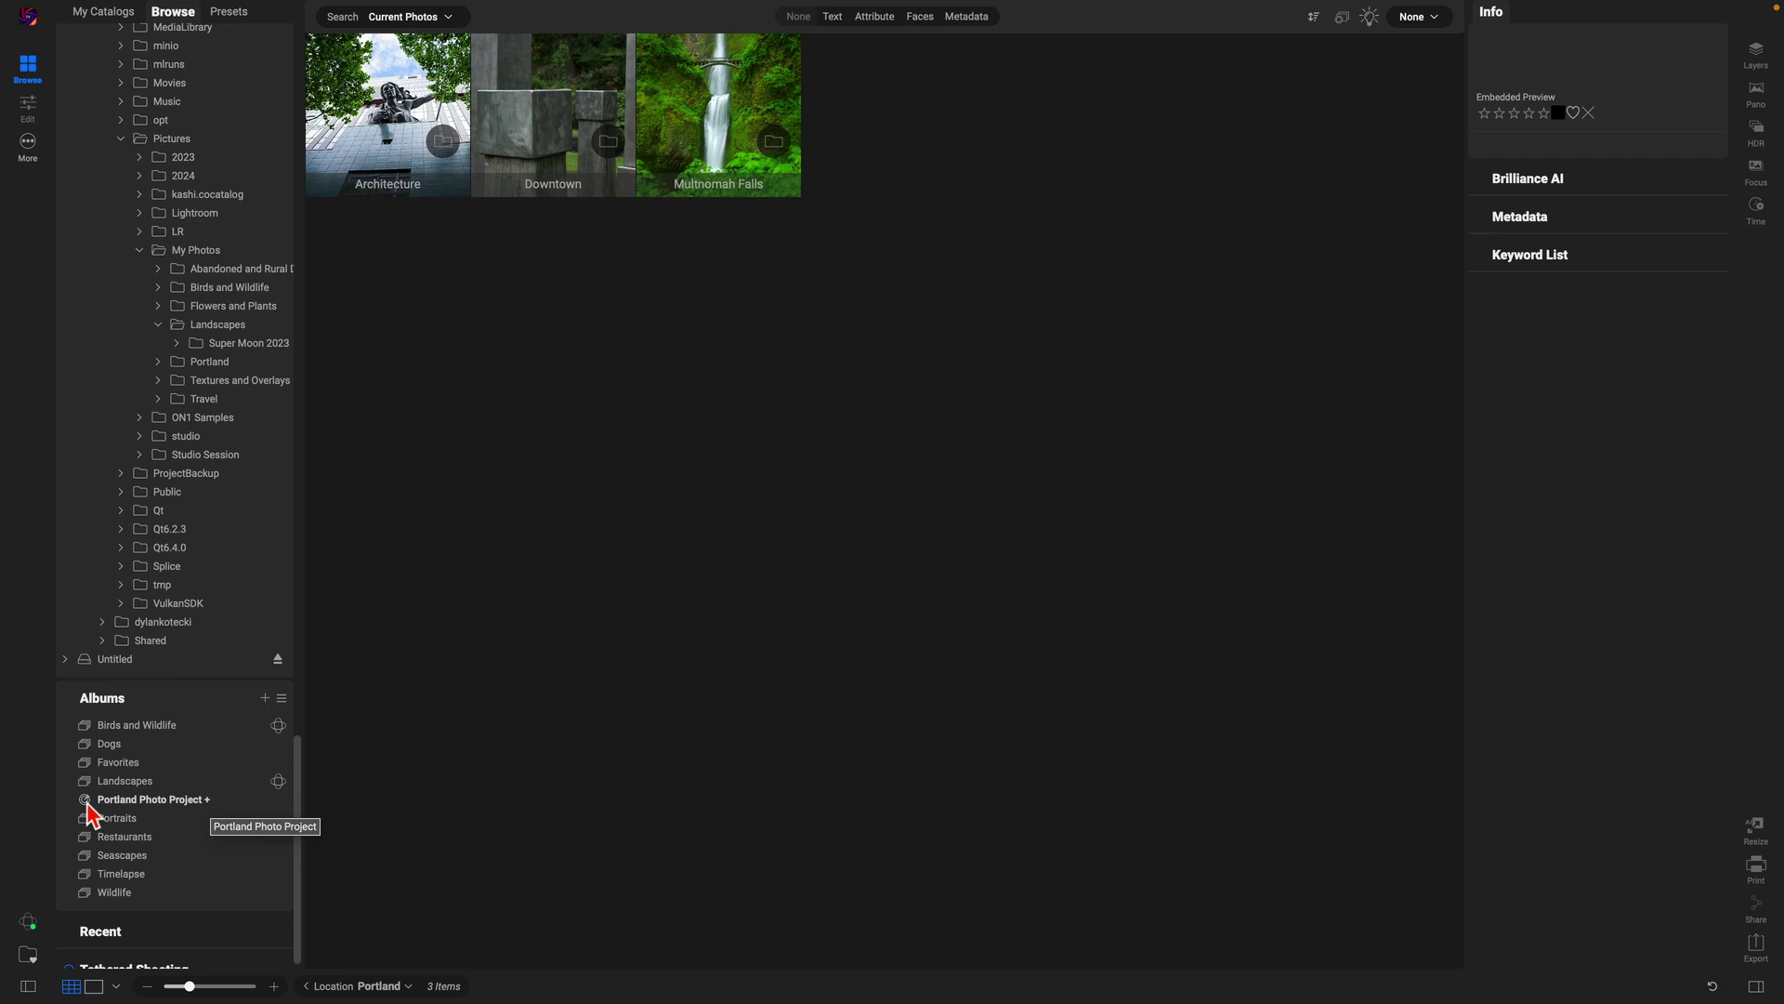
- Open the Architecture folder and select SFO07210.ARW and SFO06702.ARW
double_click(400, 119)
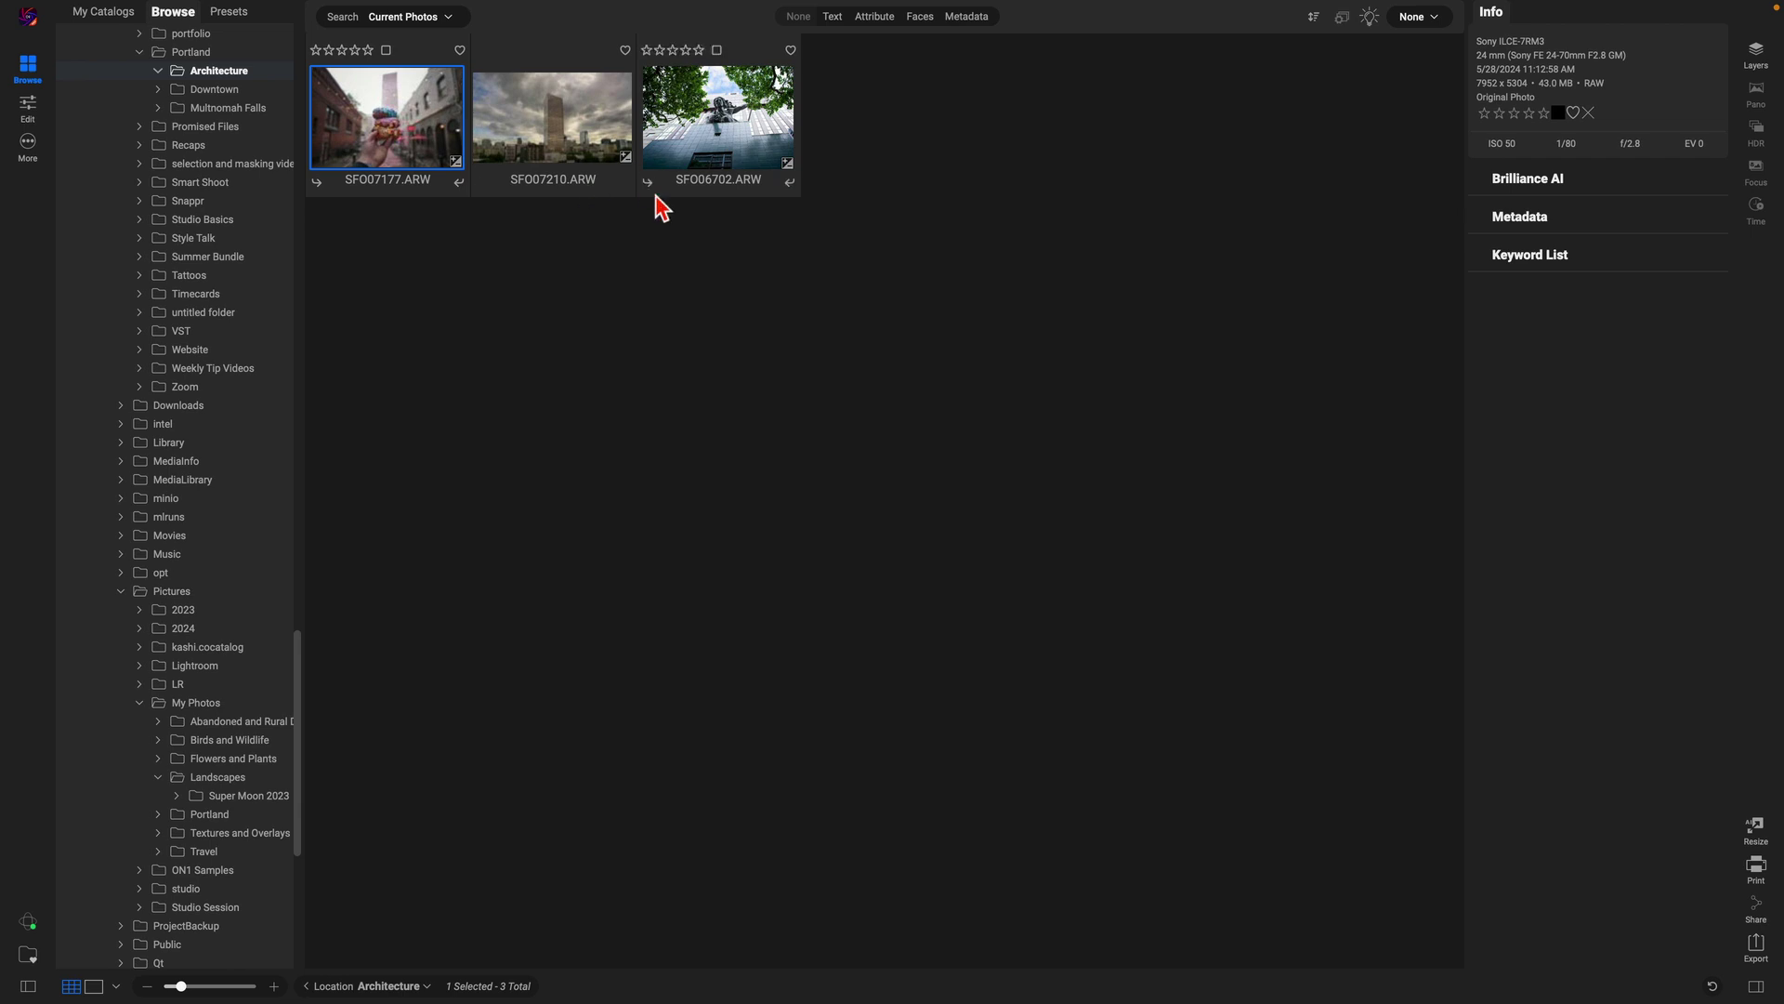
left_click(569, 138)
left_click(736, 149, "super")
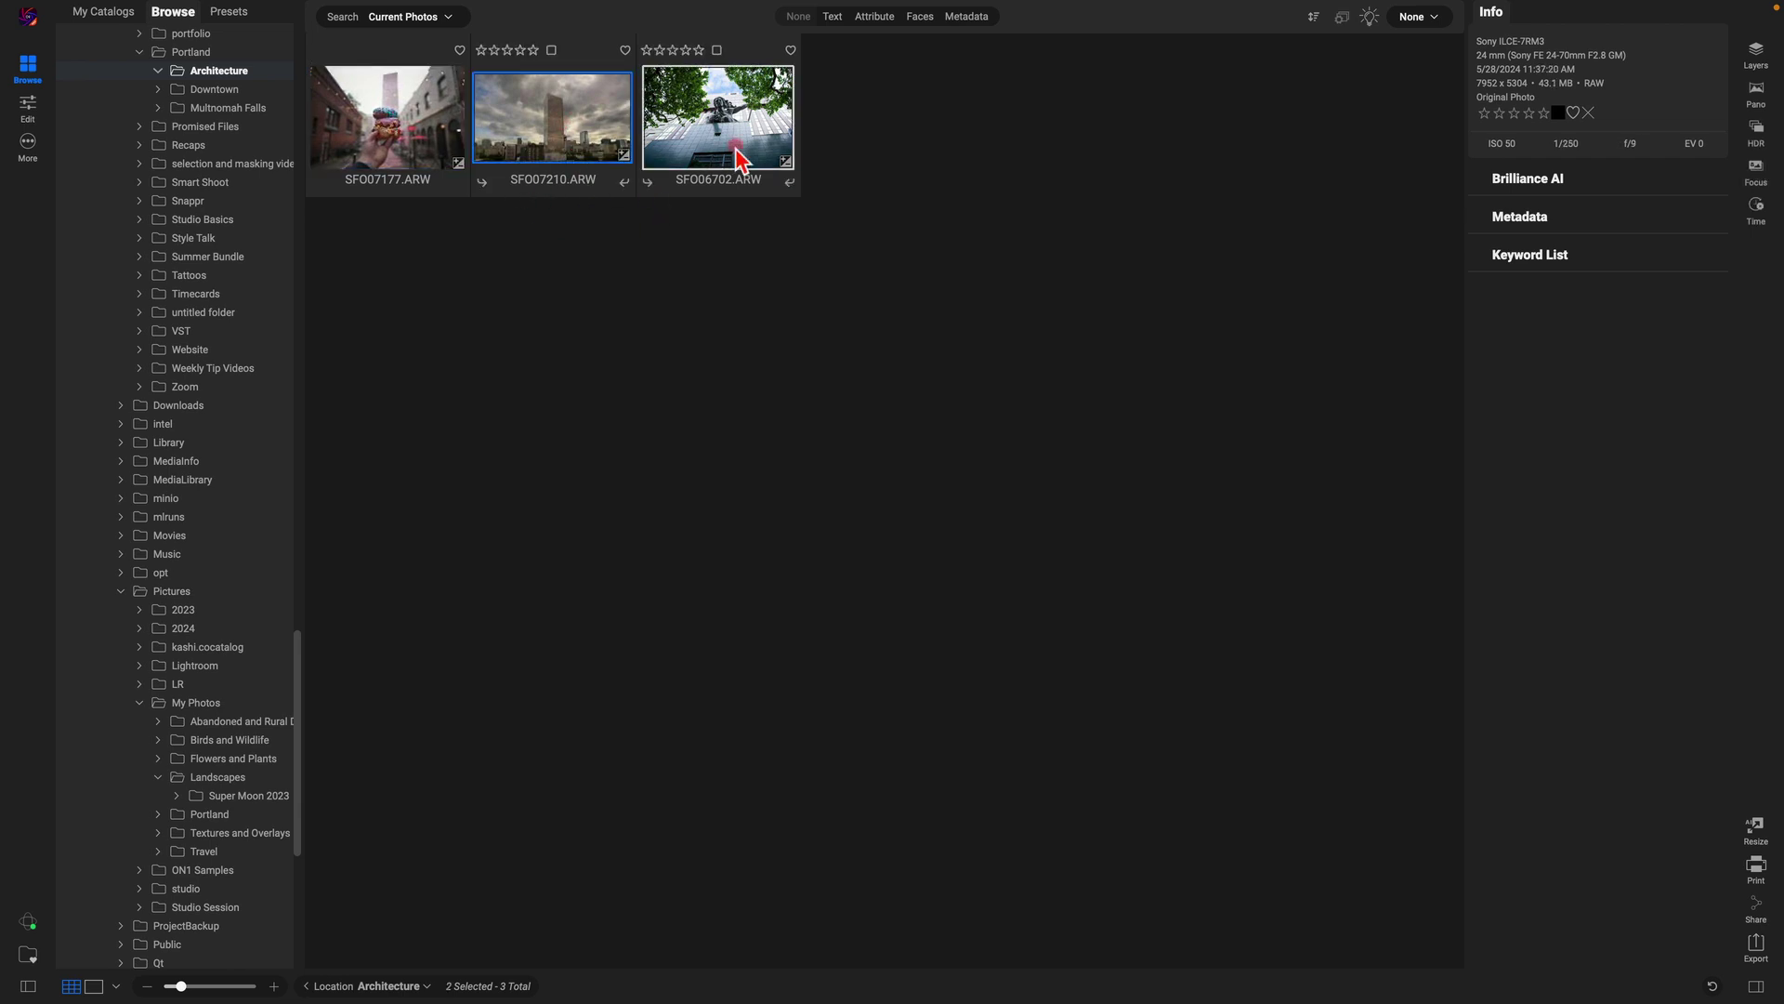
- Collapse the Macintosh HD folder tree to bring the albums list into view
scroll(175, 446, "up", 20)
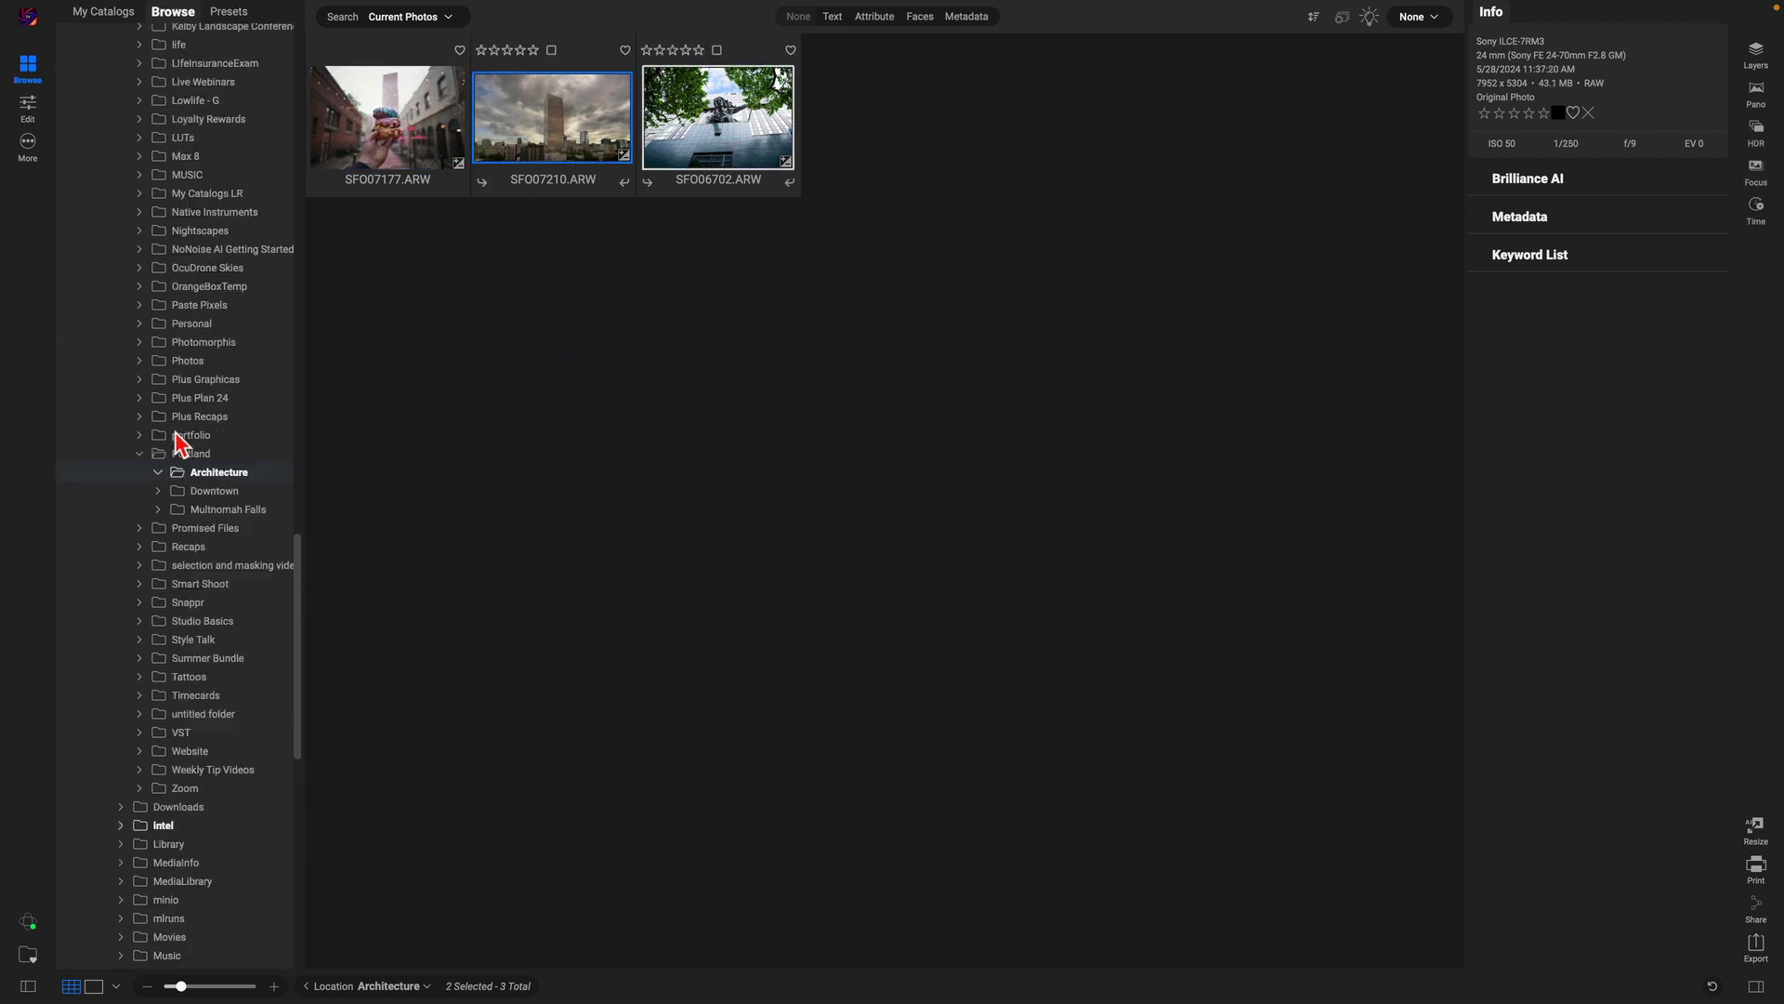
scroll(104, 93, "up", 10)
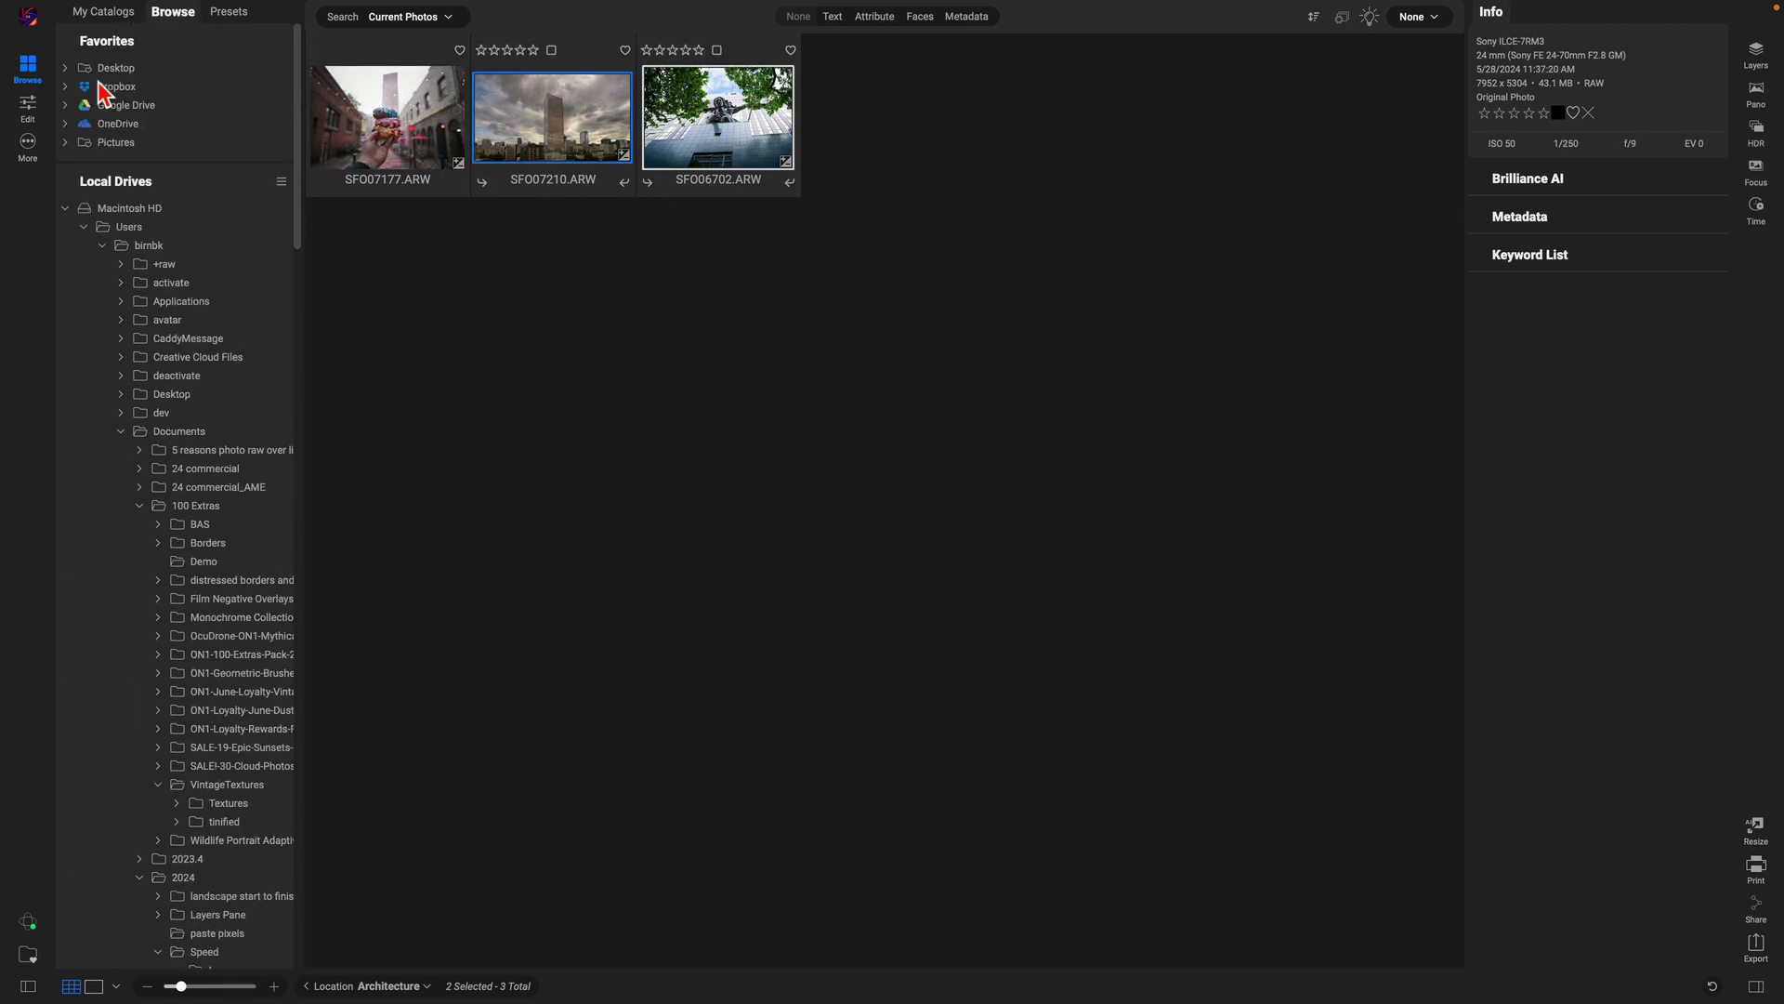
left_click(64, 210)
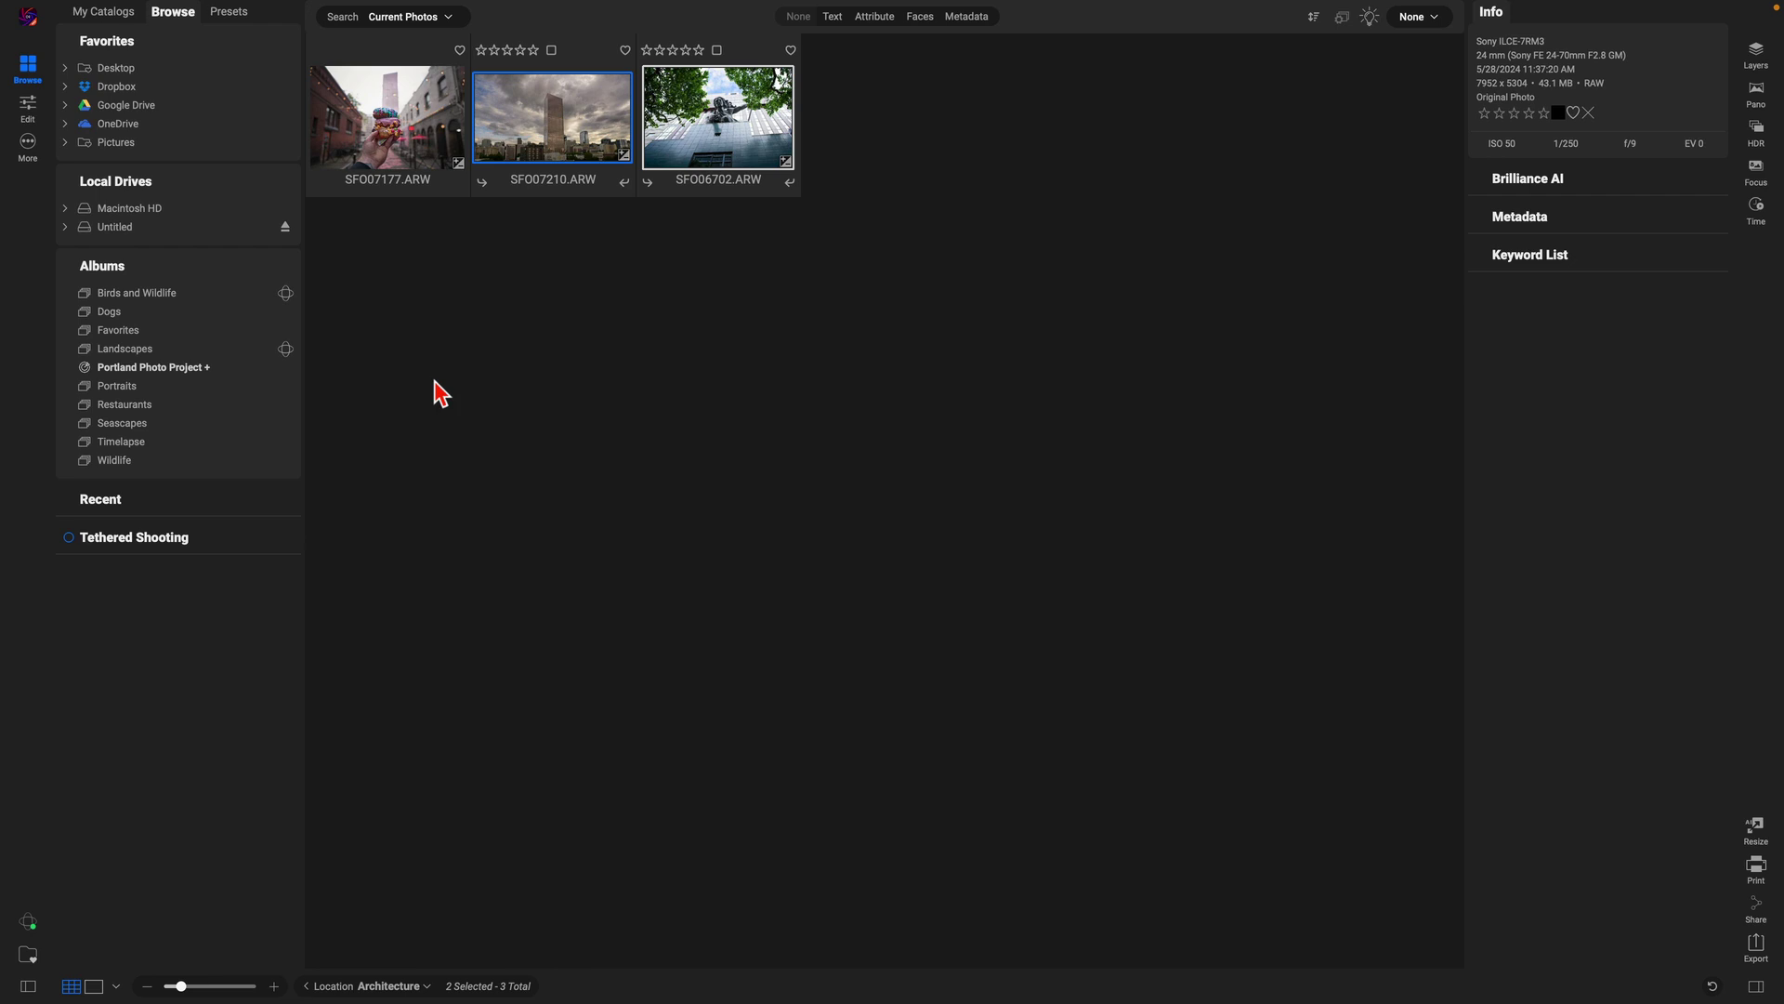
- Return to the Portland folder, open Multnomah Falls and select SFO07139, SFO07106, SFO07123 and SFO07143
left_click(307, 986)
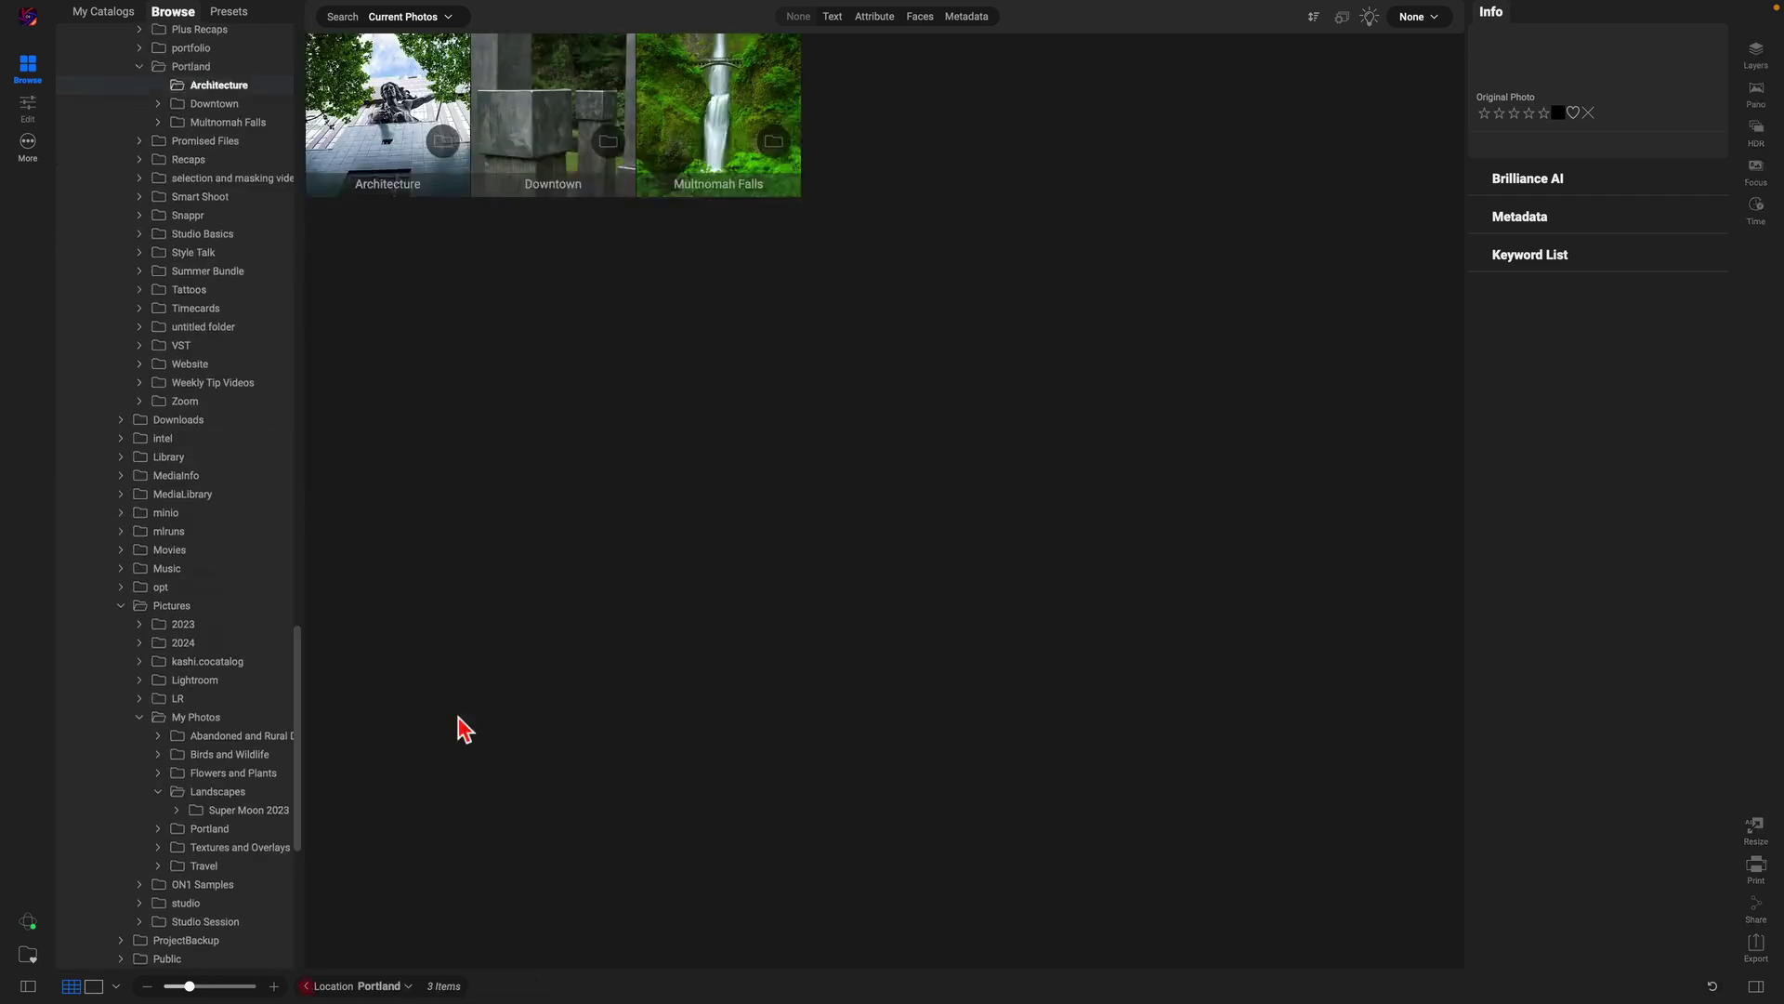
double_click(717, 109)
left_click(885, 158, "super")
left_click(602, 152, "super")
left_click(1043, 104, "super")
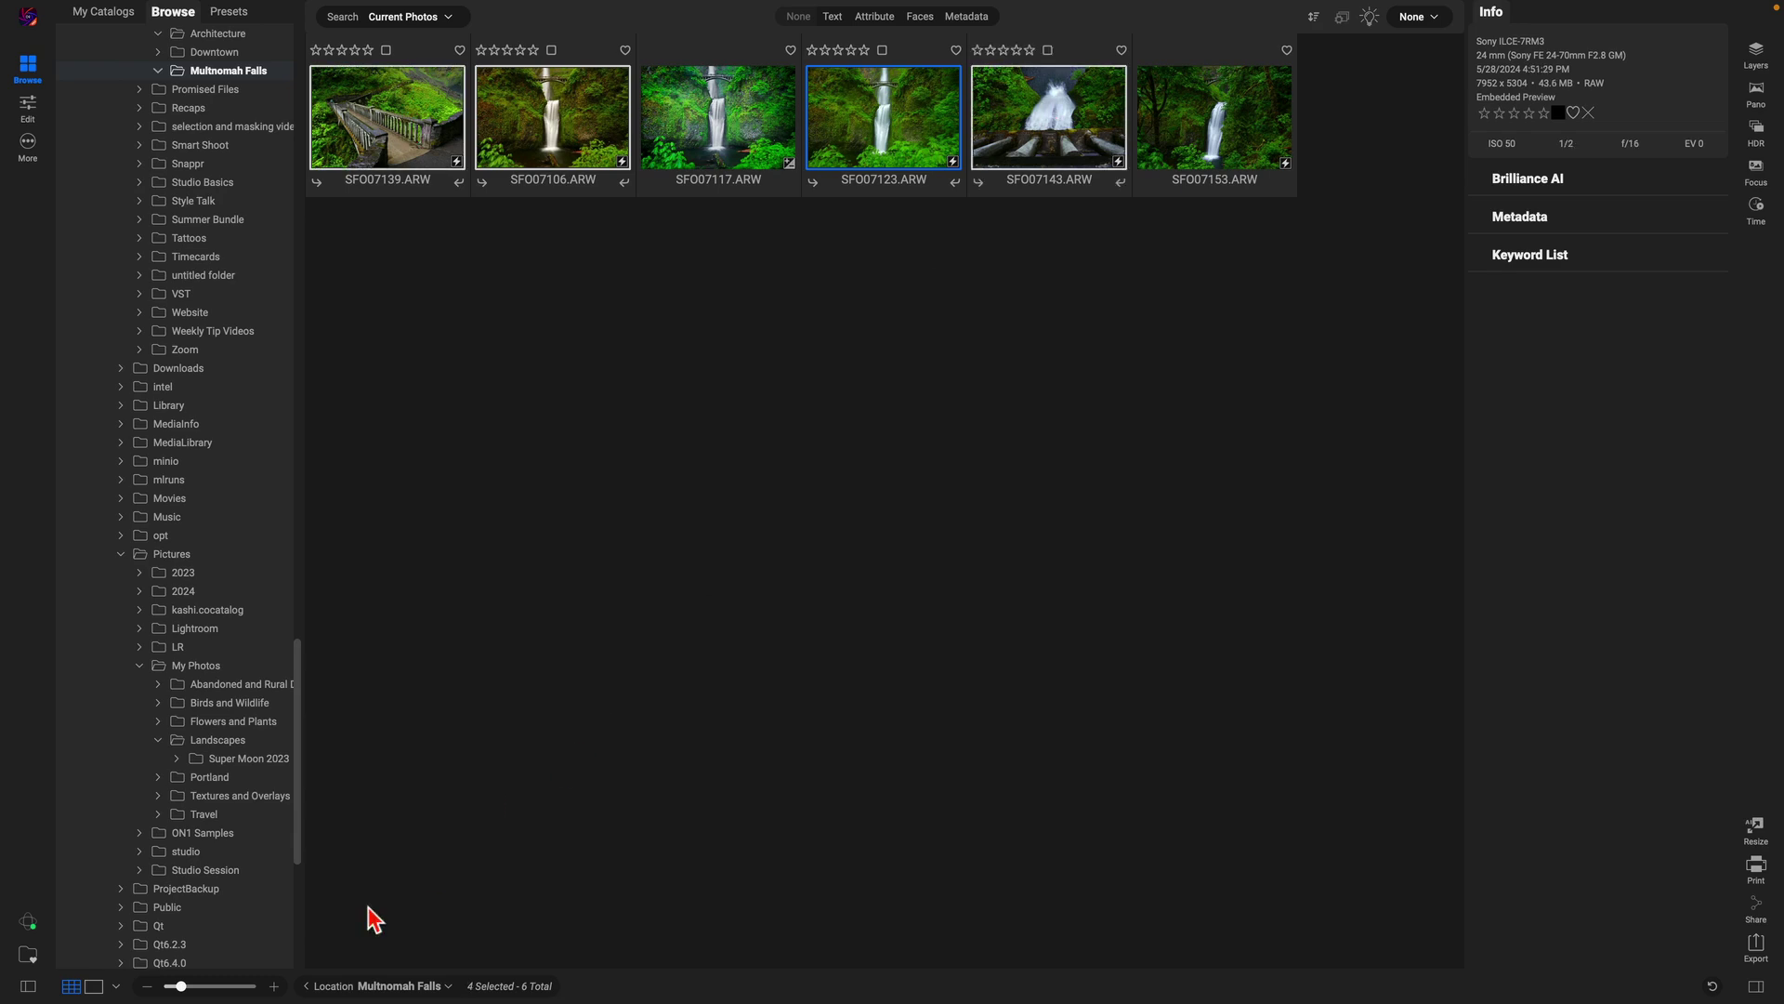
- Go back and open the Downtown folder, and select SFO06697 through SFO06809 plus SFO07016
left_click(306, 986)
double_click(569, 158)
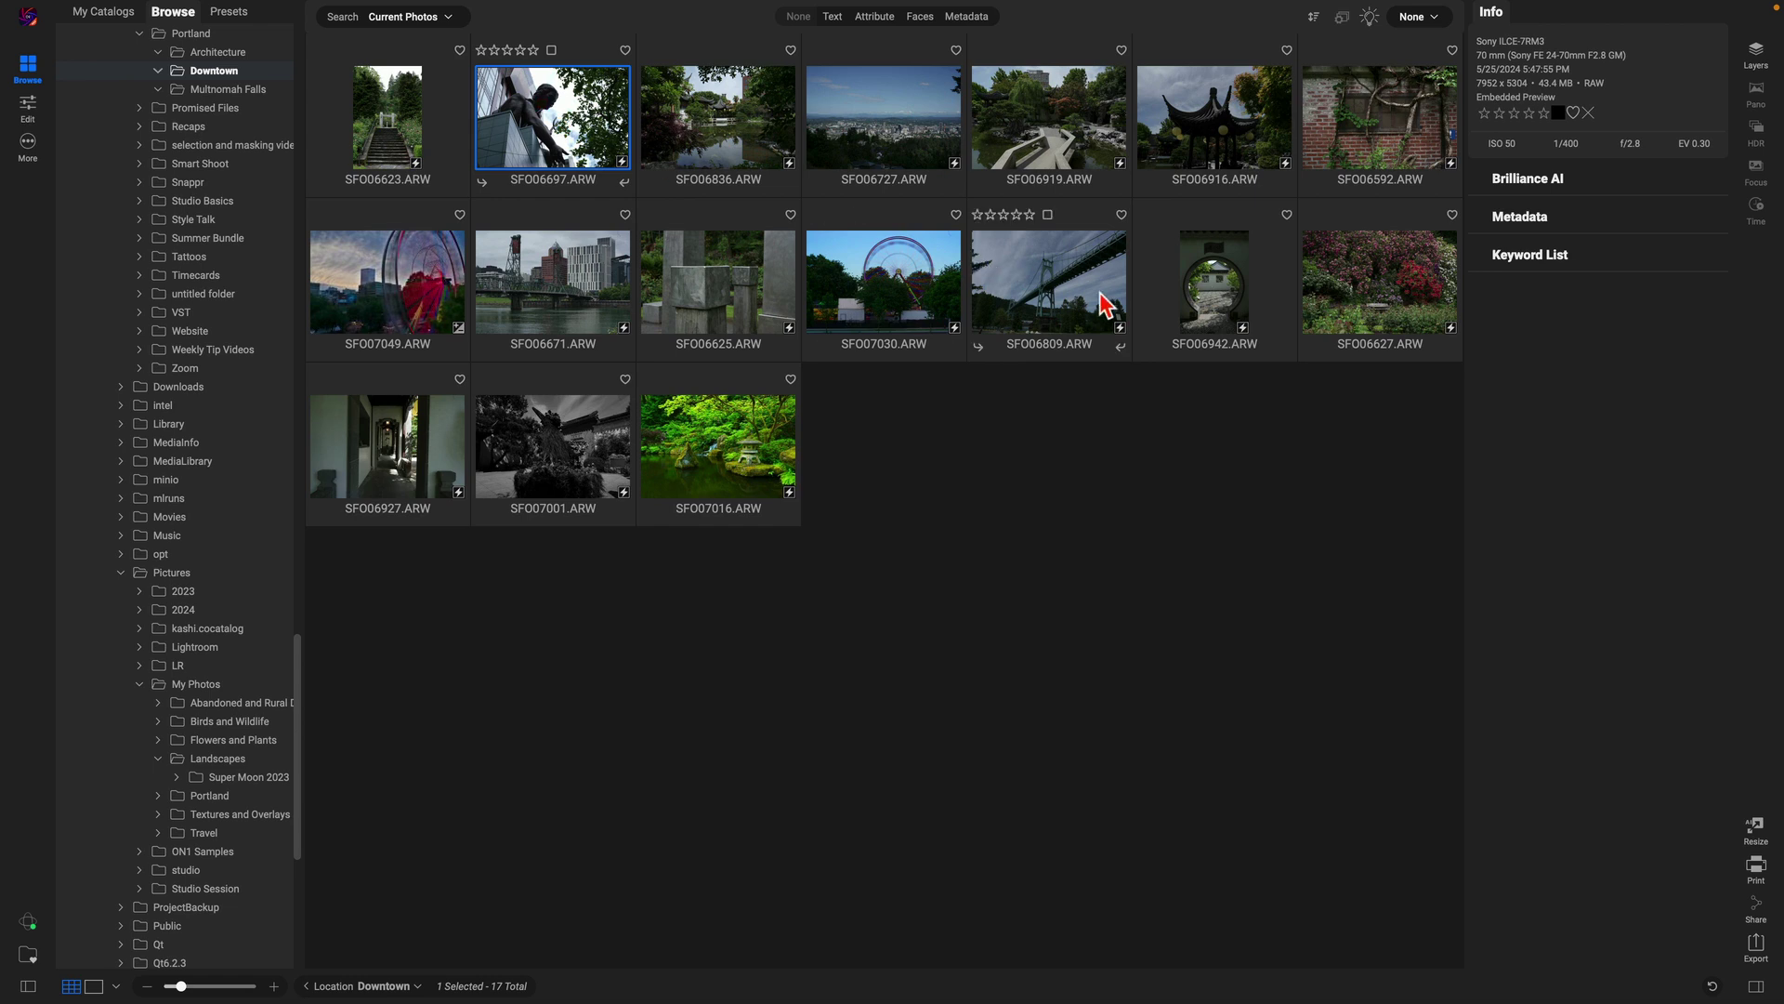
left_click(1100, 293, "shift")
left_click(755, 463, "super")
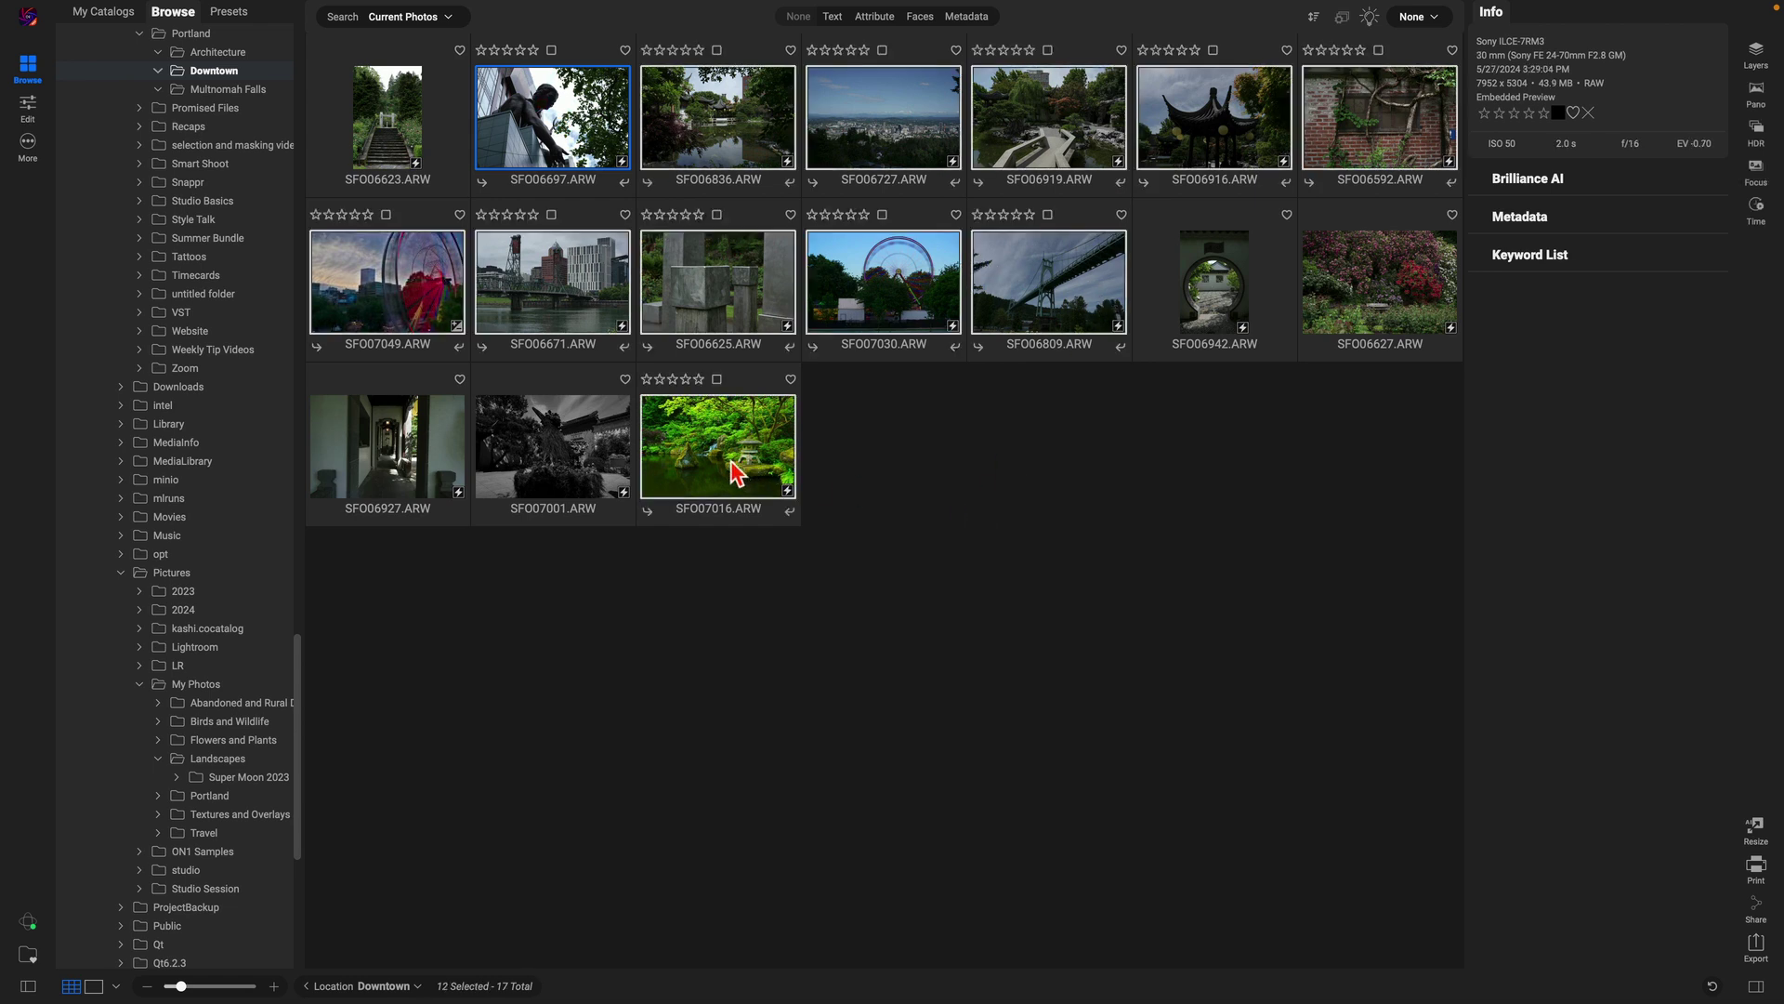
- View the Abandoned and Rural Decay folder and open the Portland Photo Project album
scroll(177, 711, "down", 3)
scroll(177, 711, "down", 7)
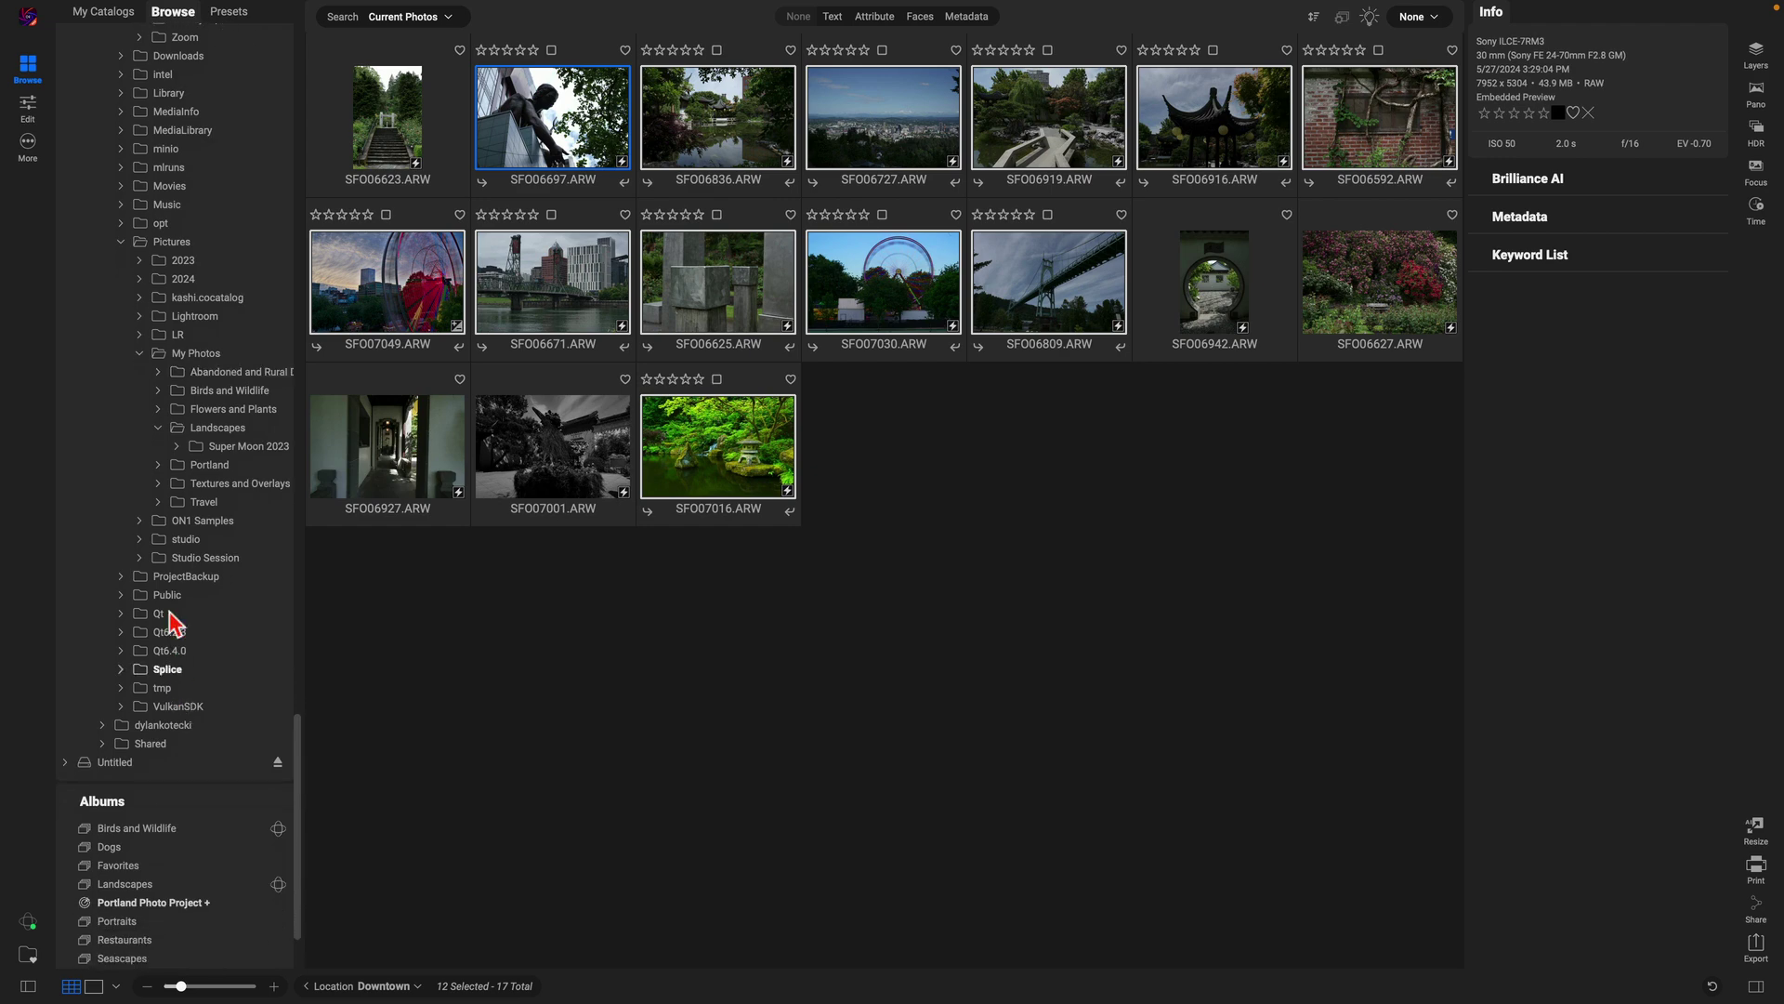
left_click(237, 374)
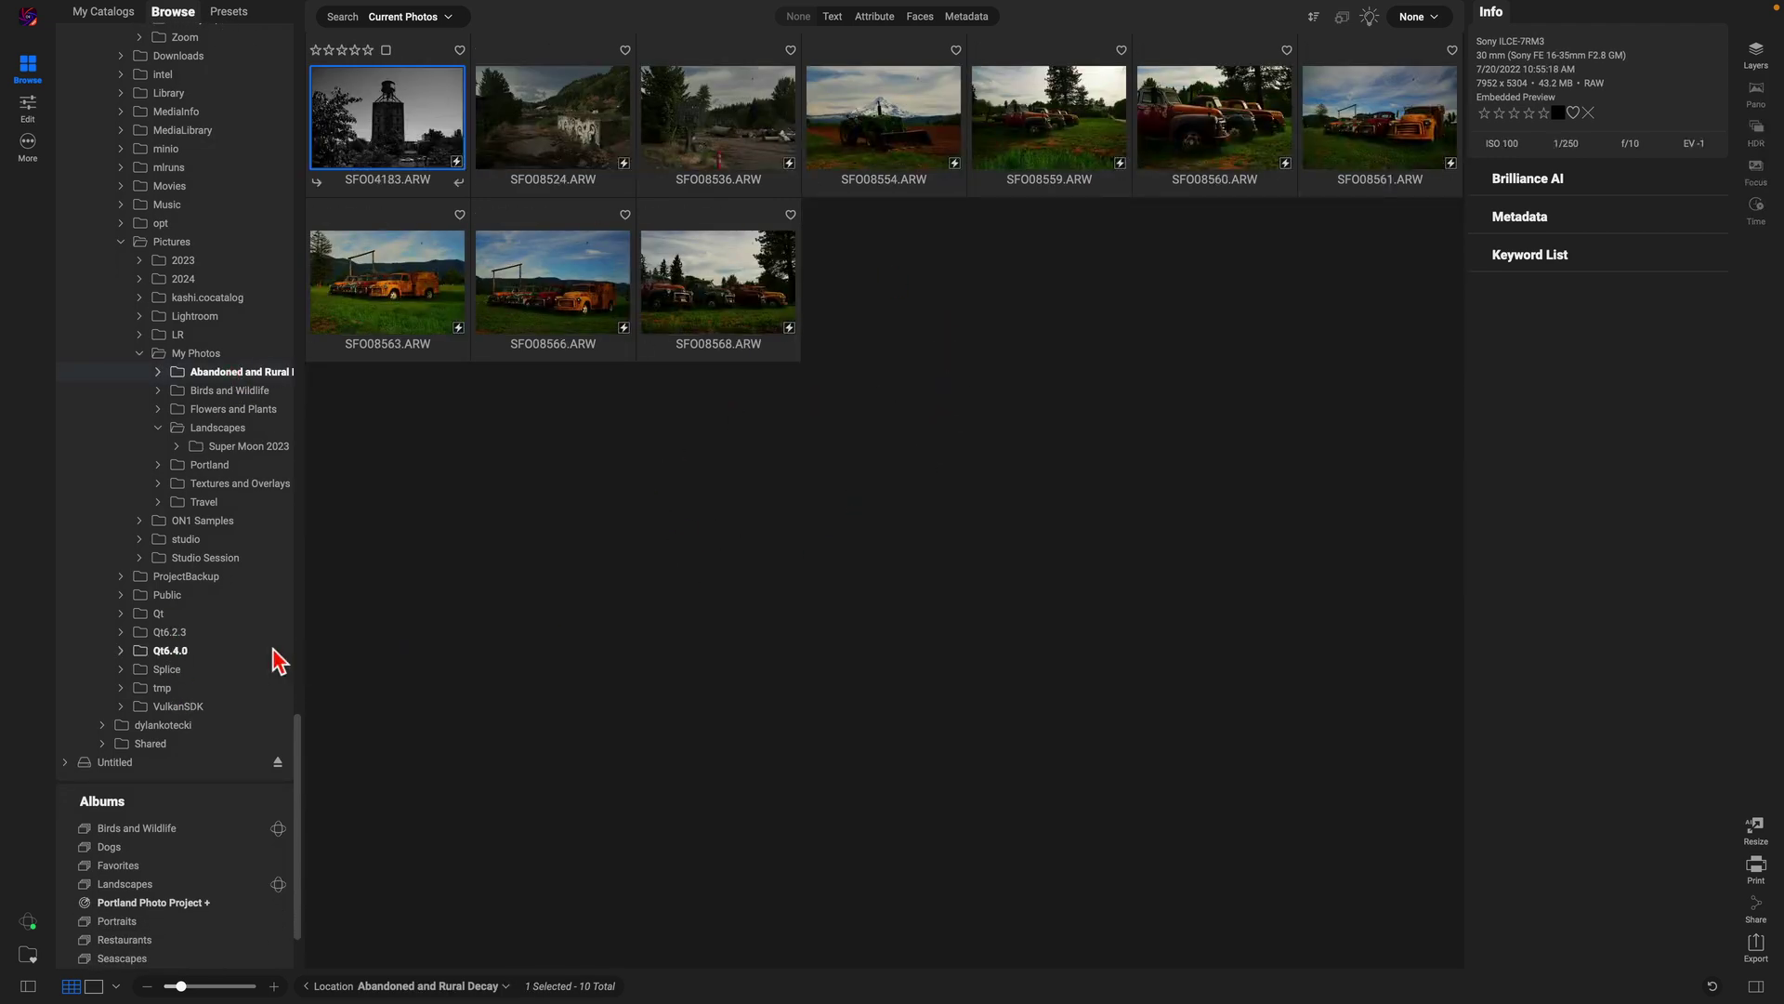
scroll(275, 660, "down", 4)
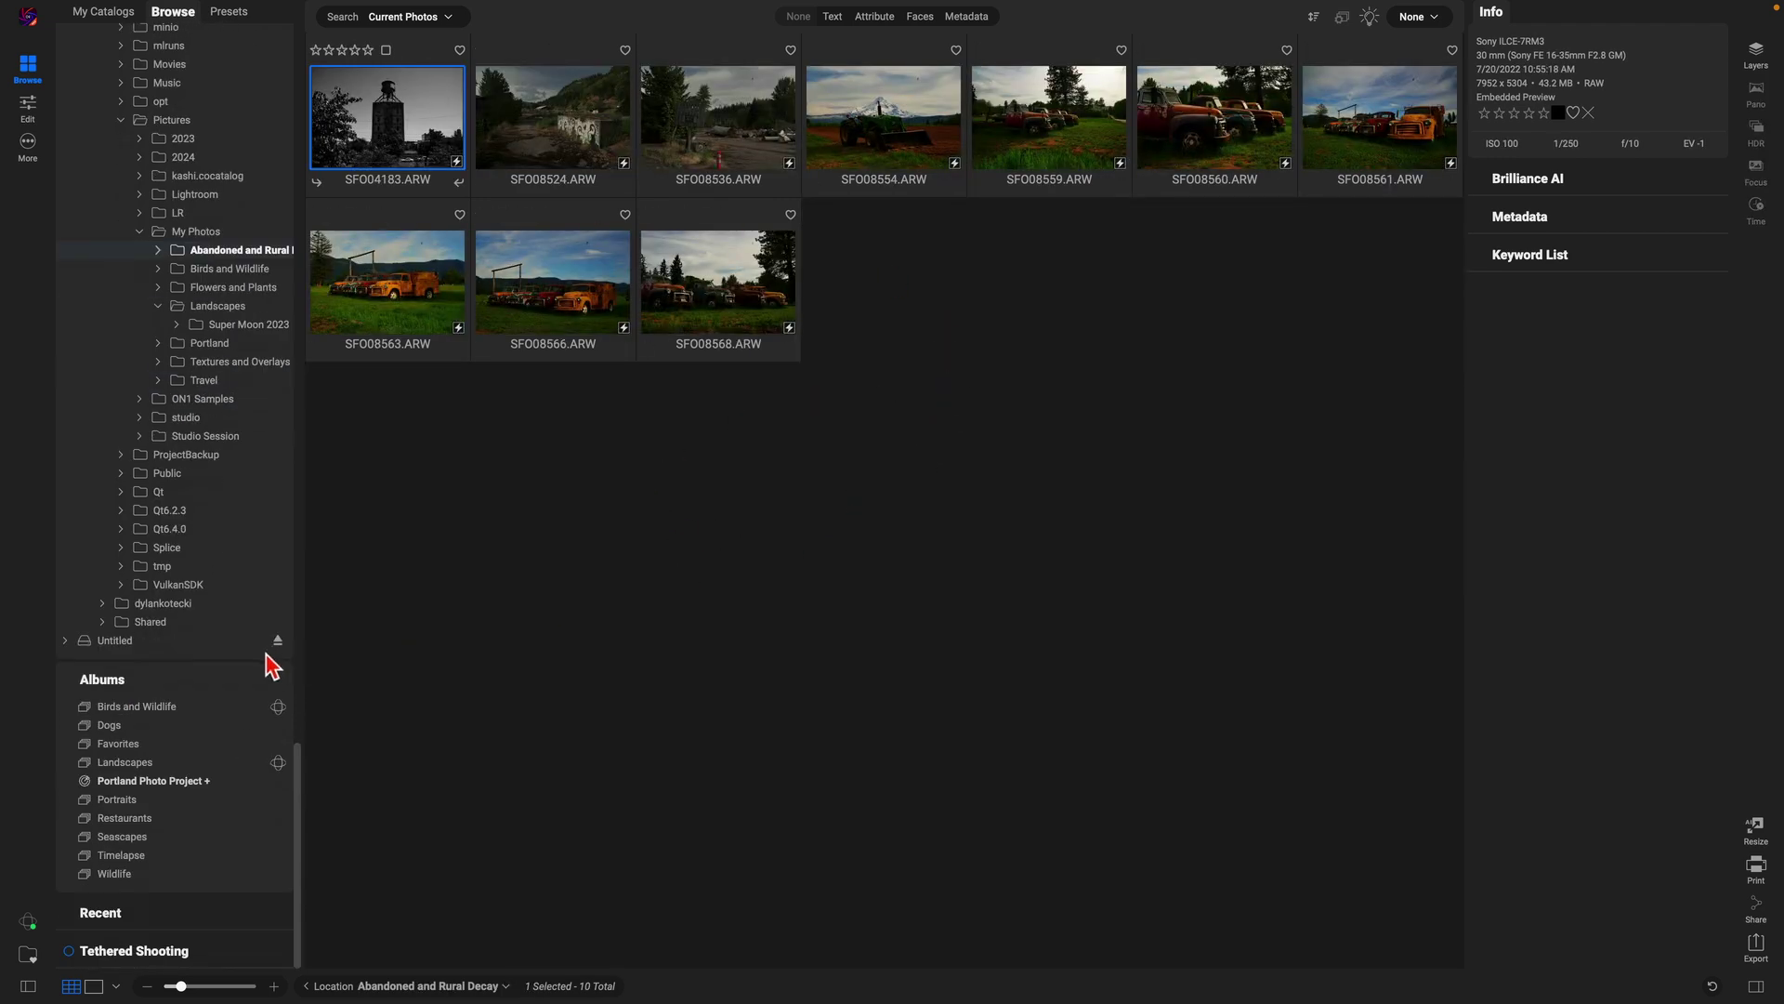
left_click(141, 784)
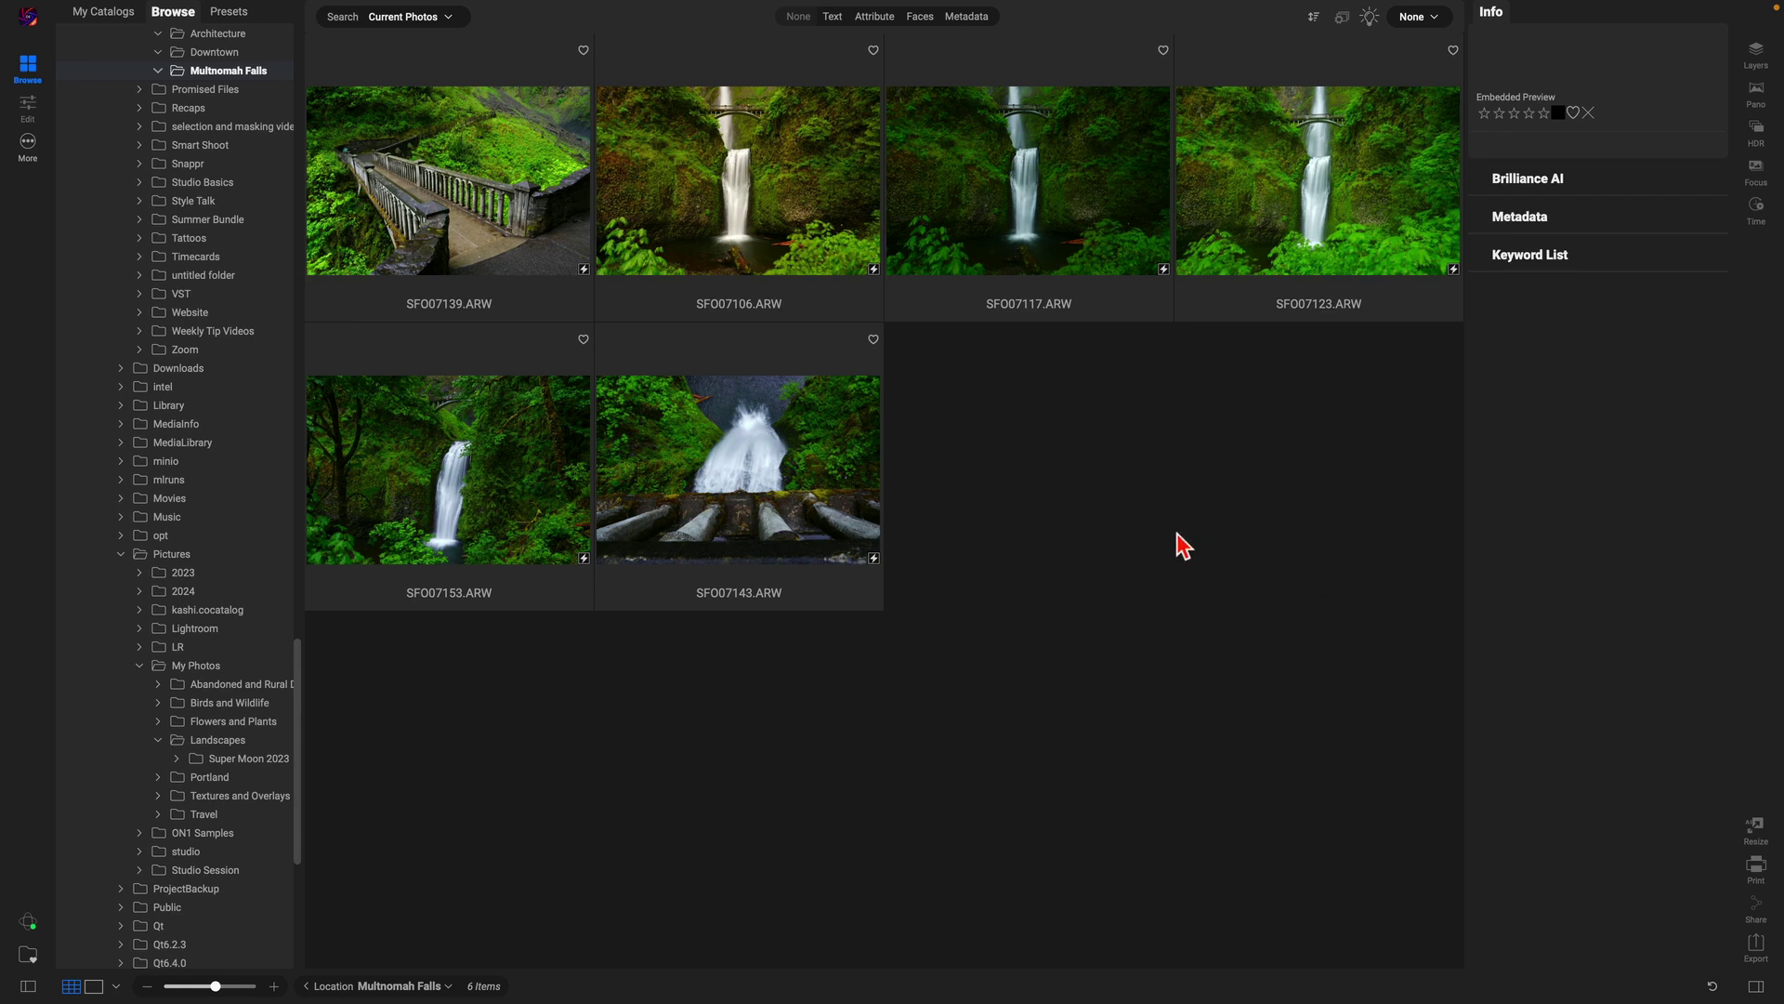
- Select SFO07106 through SFO07153 in the Multnomah Falls folder and group them into a stack
left_click(755, 206)
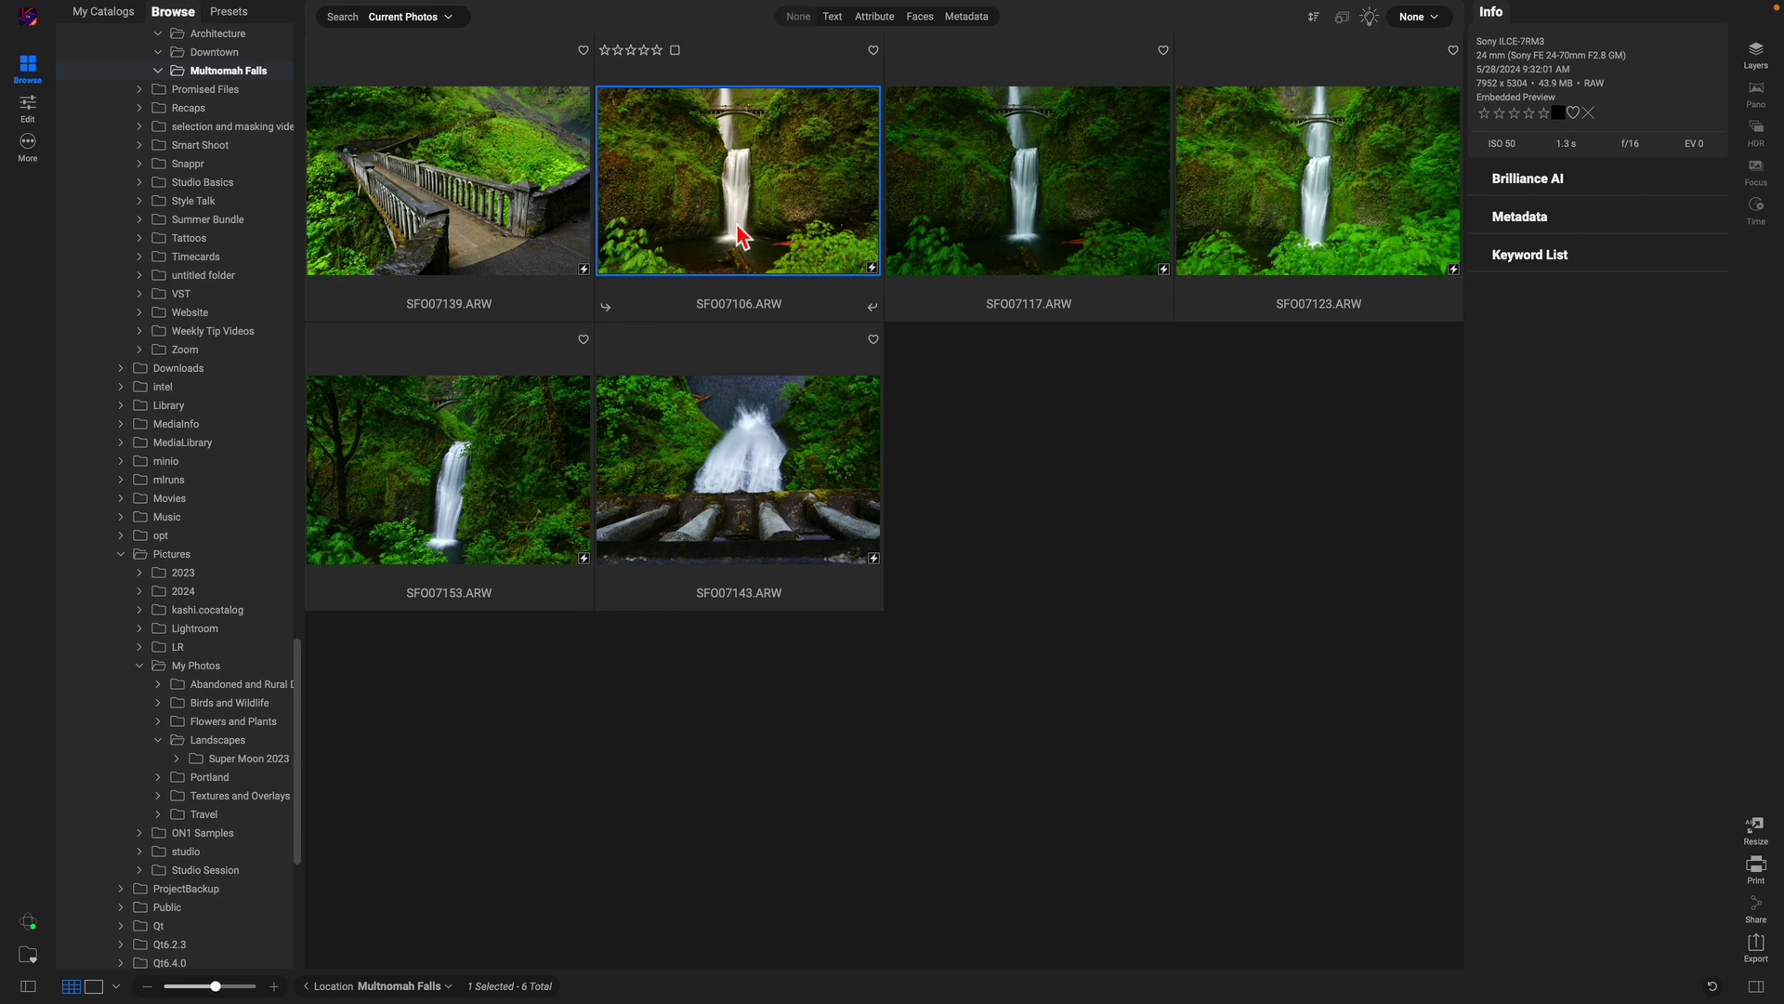
left_click(497, 442, "shift")
right_click(503, 452)
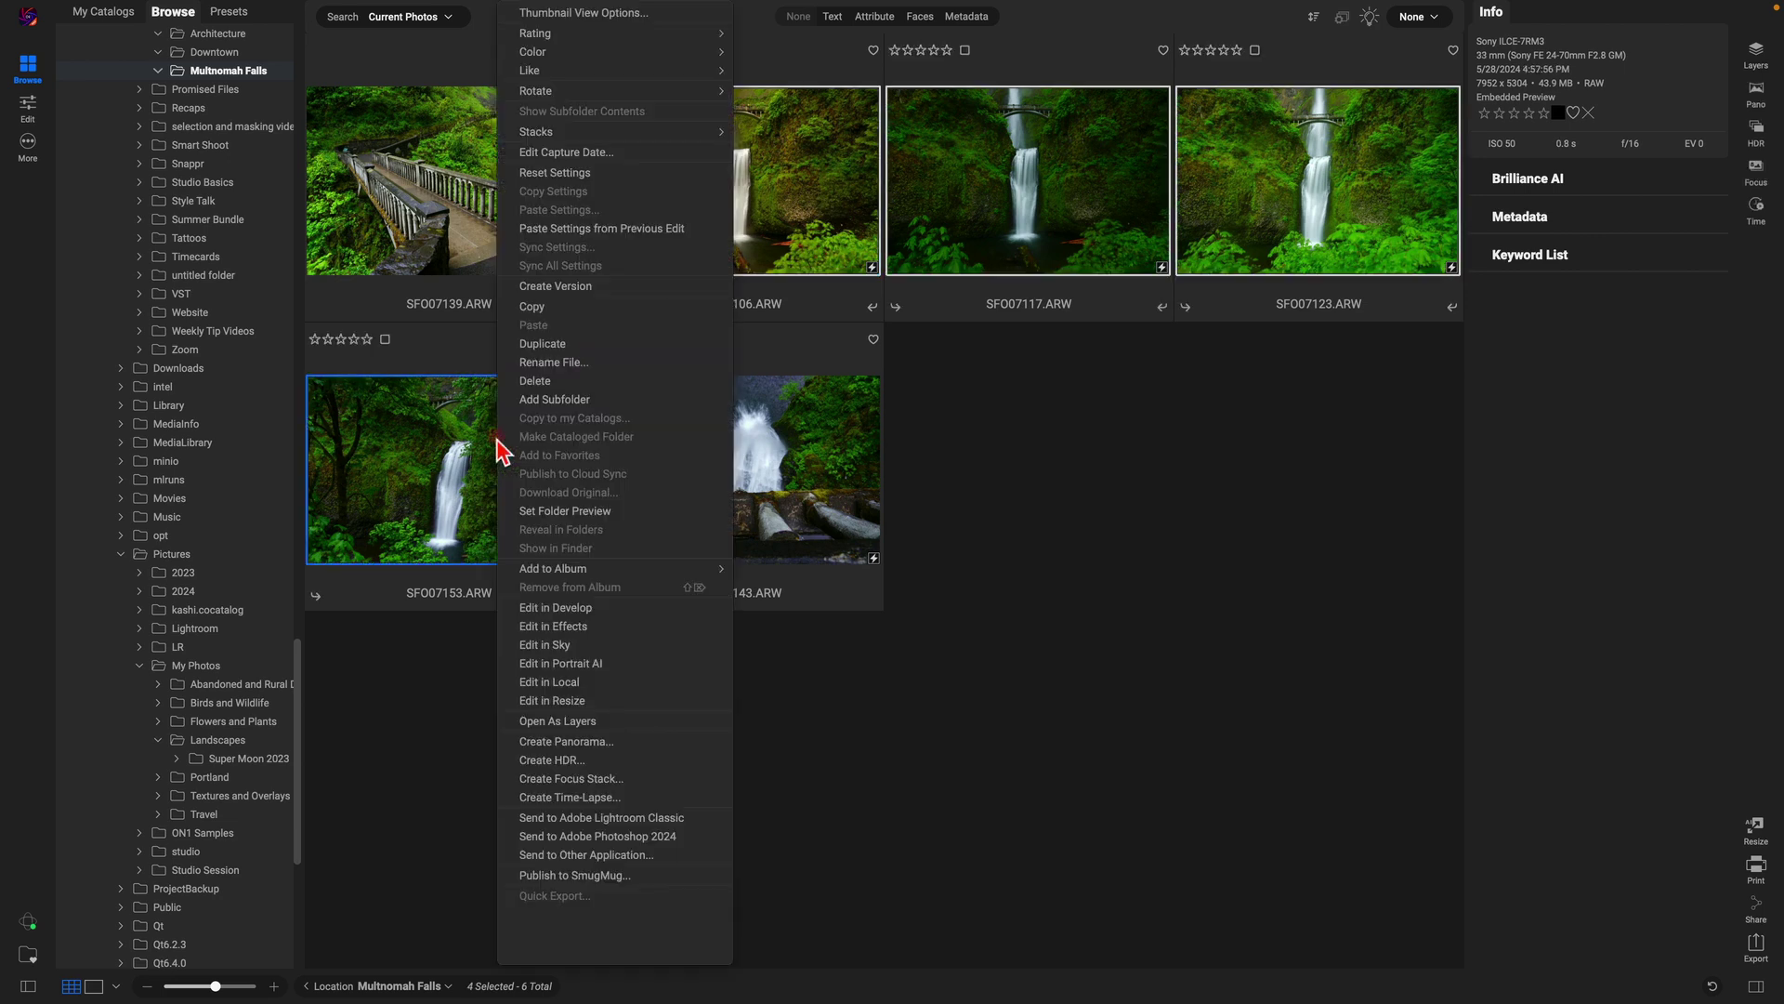
mouse_move(555, 135)
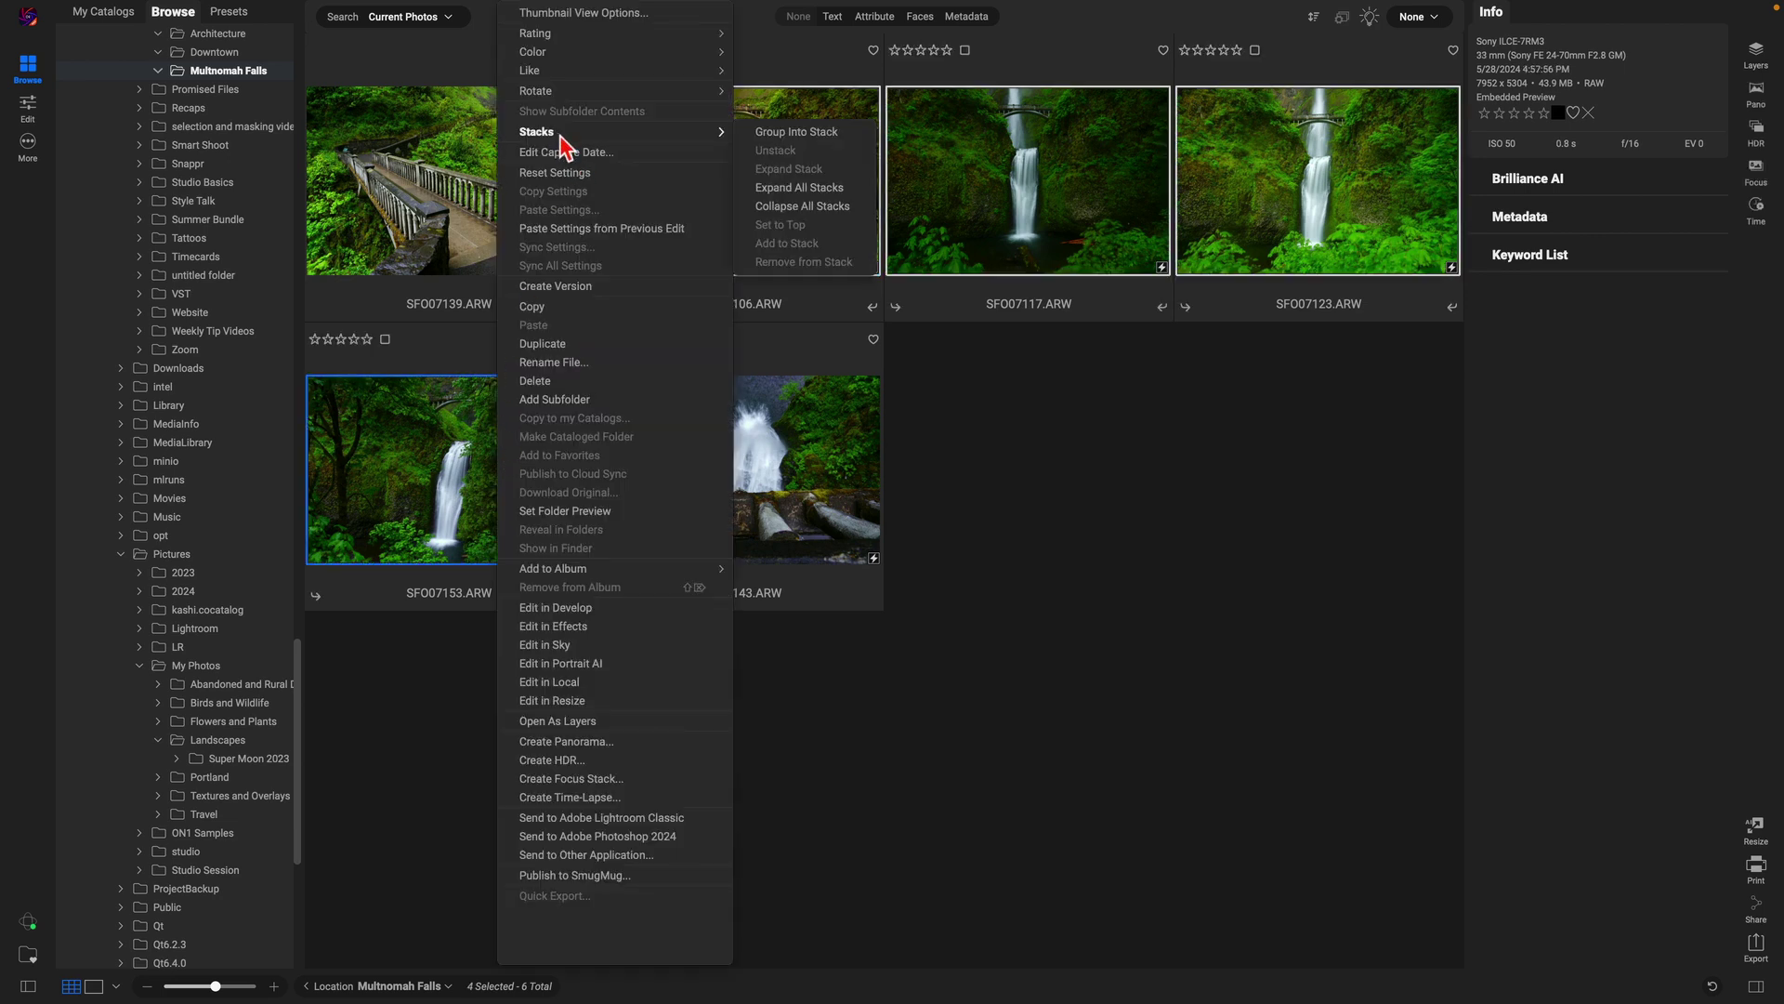
left_click(777, 135)
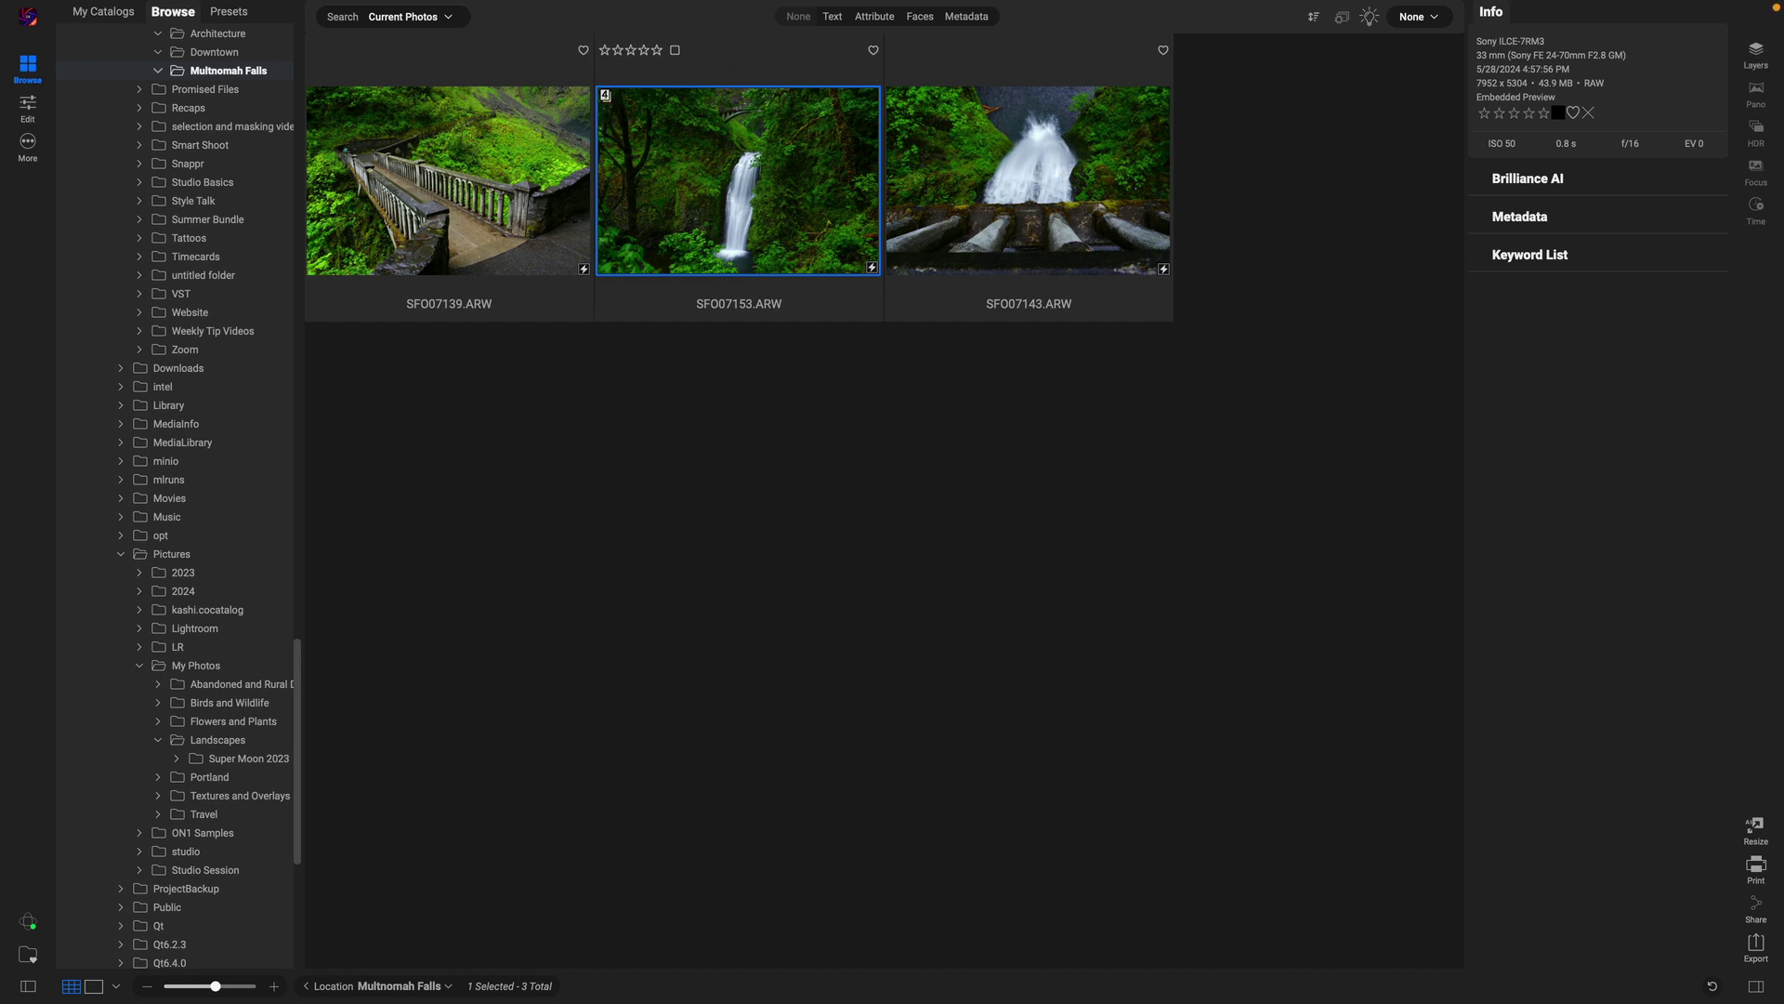
- Expand the waterfall stack, set SFO07117.ARW as its top photo and collapse the stack again
left_click(605, 95)
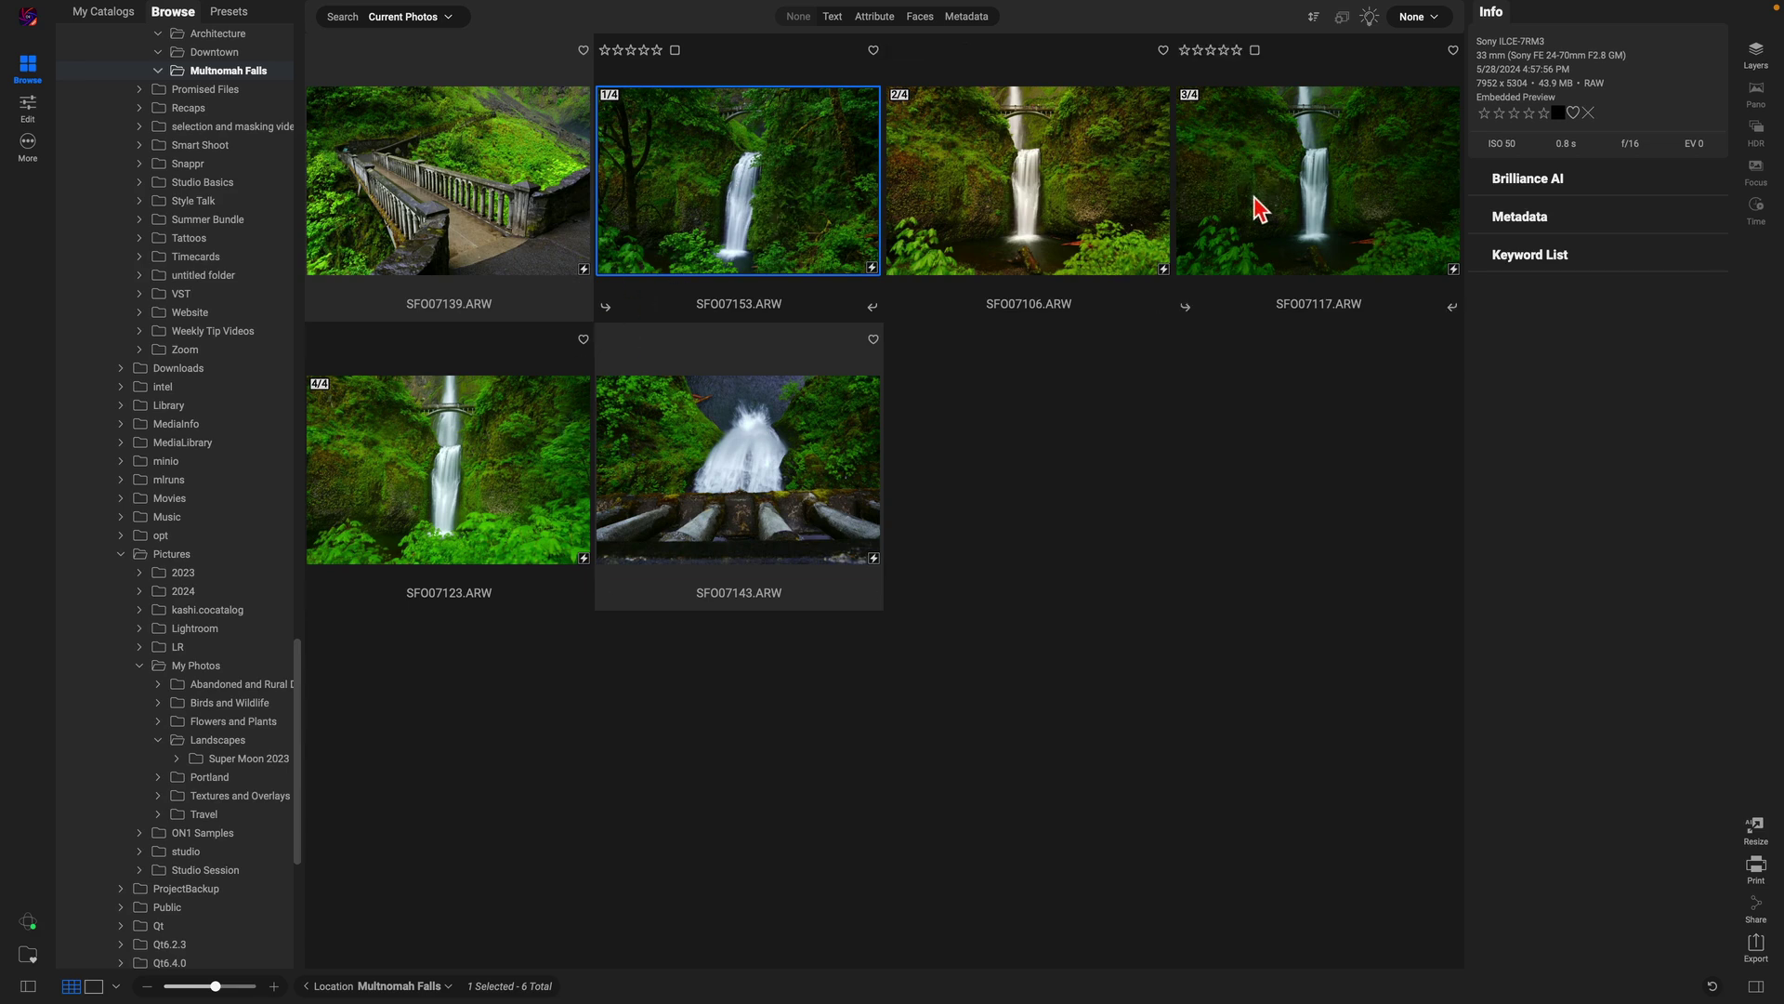
right_click(1299, 237)
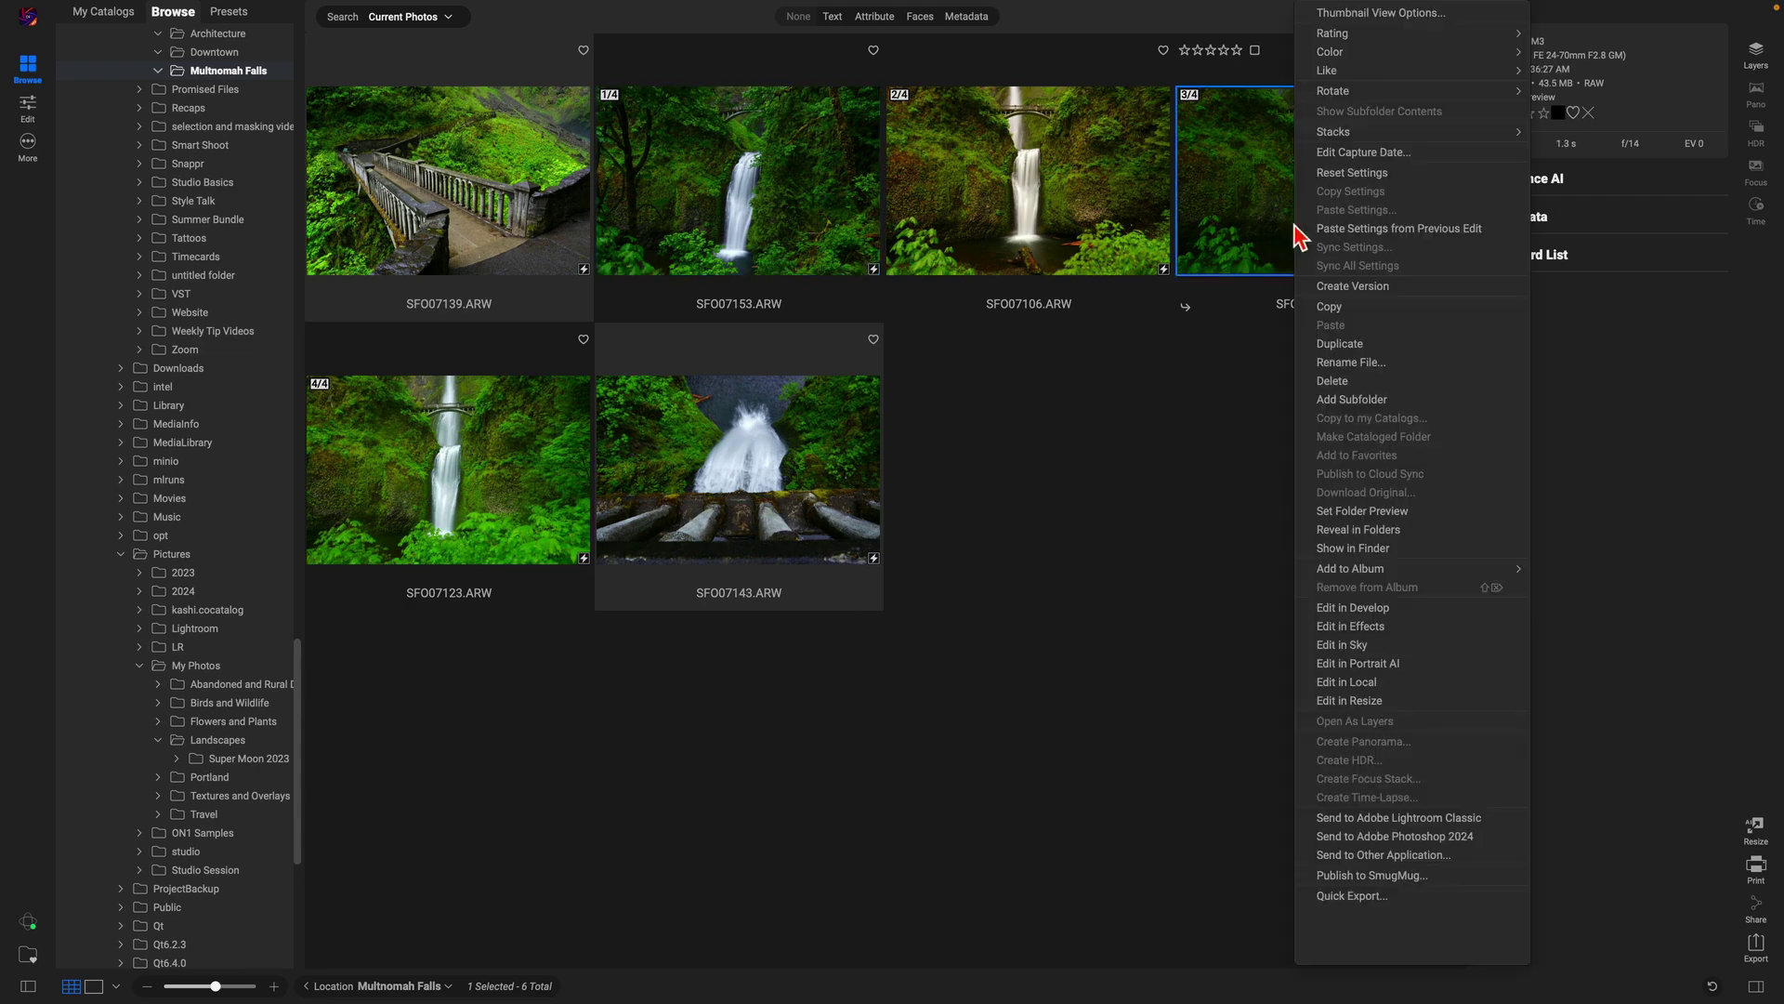
mouse_move(1366, 133)
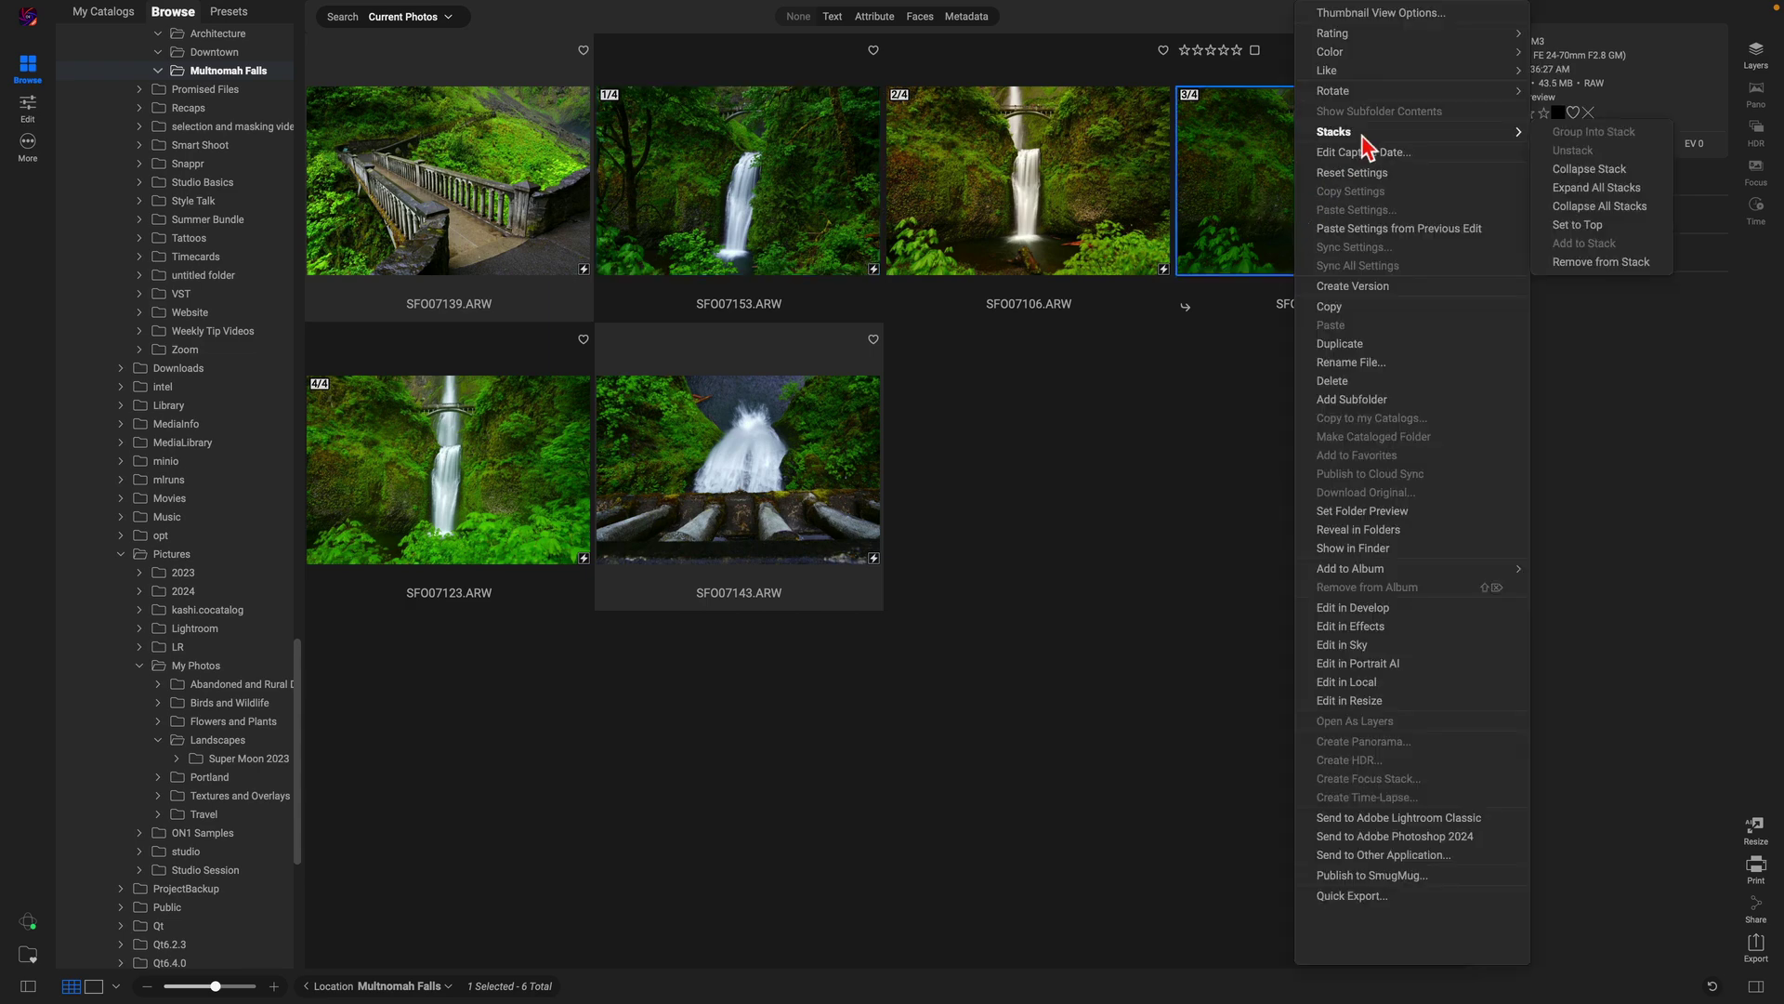
left_click(1585, 225)
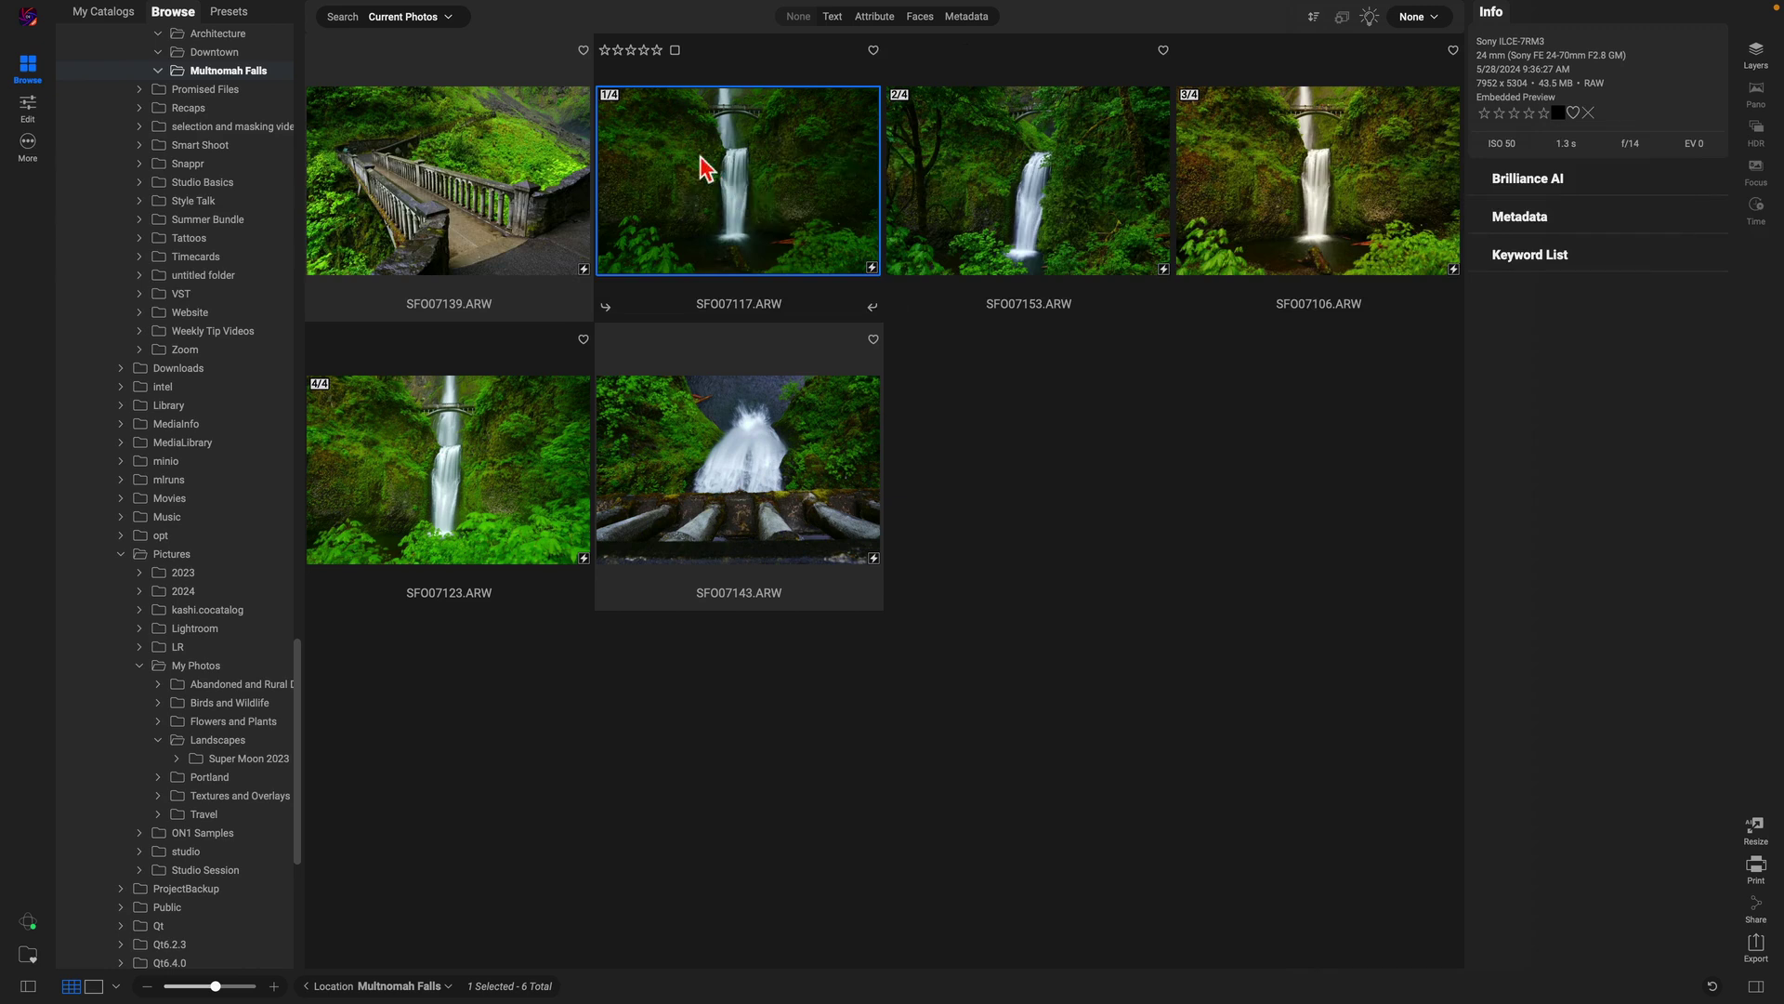
left_click(610, 96)
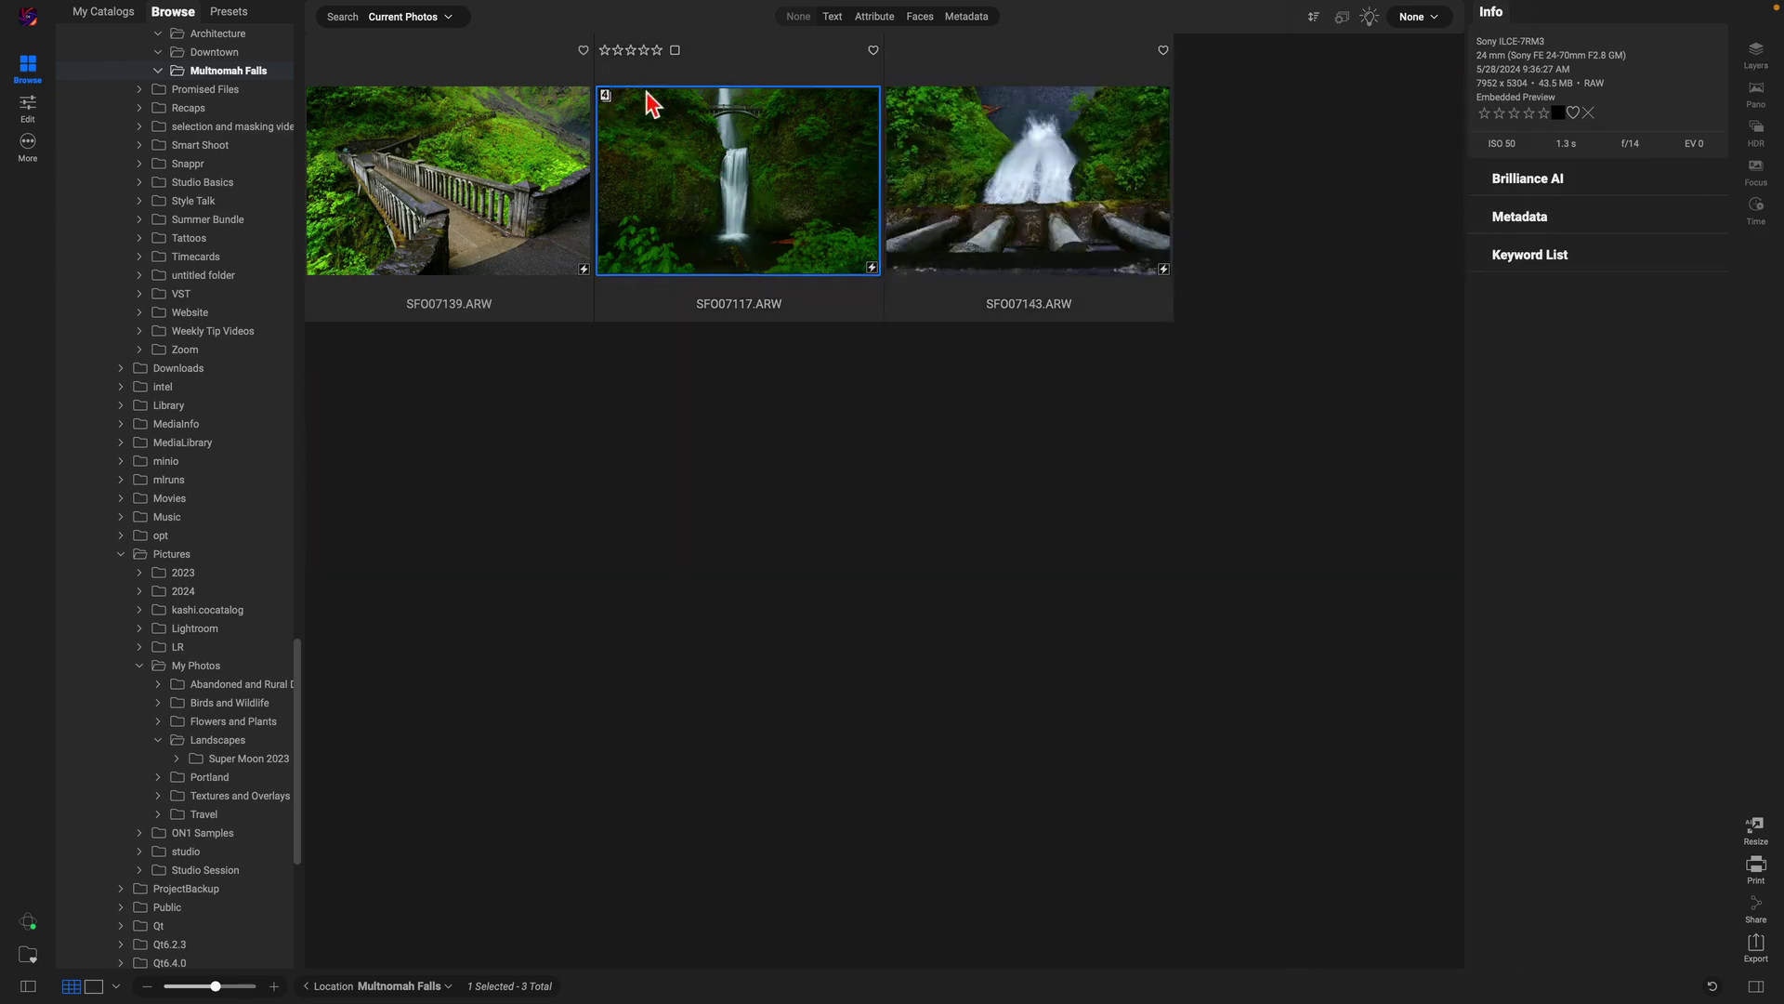